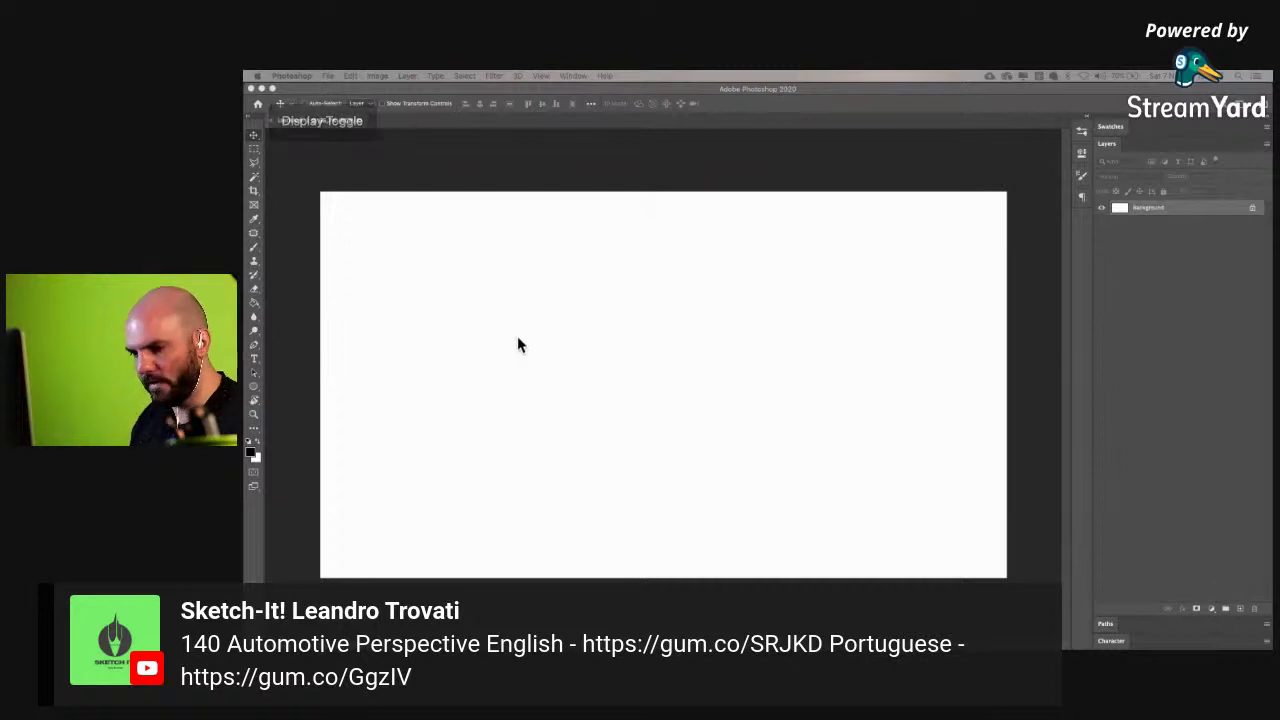
- Browse the brush preset library with the Brush tool active, inspecting the logos, textures and sketch brush folders
left_click(565, 313)
key("b")
right_click(583, 283)
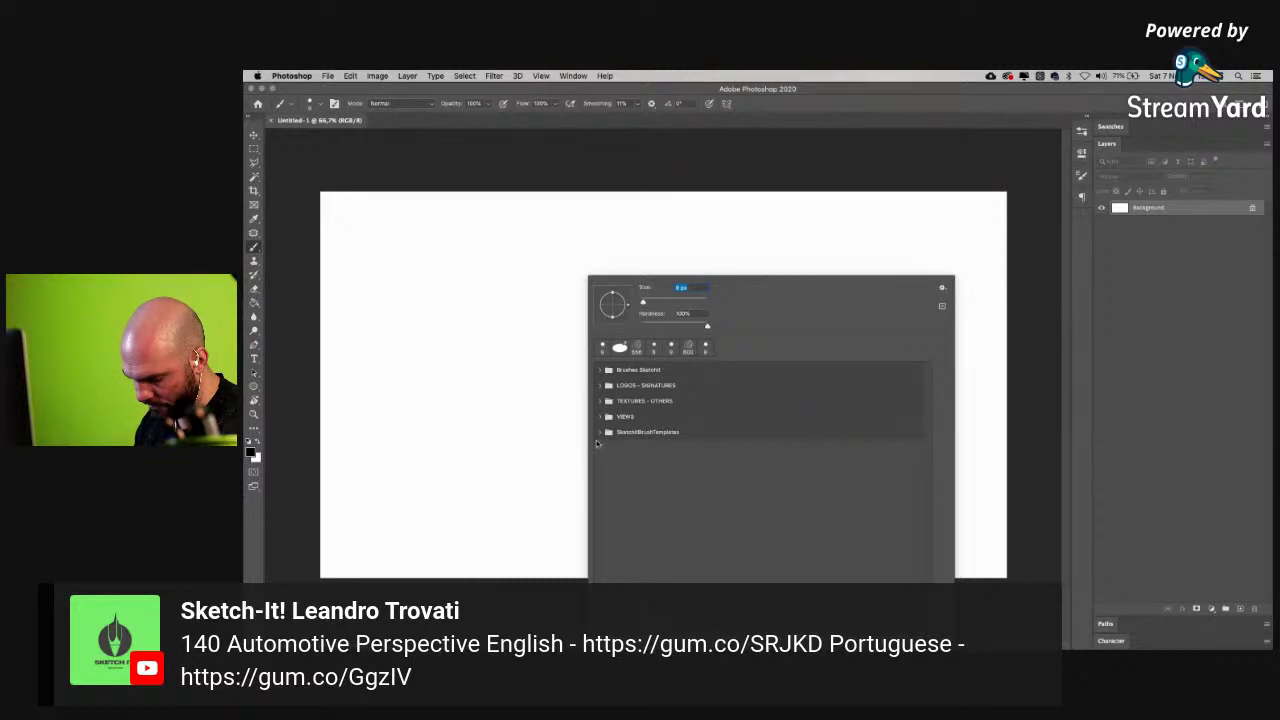
left_click(600, 432)
left_click(601, 432)
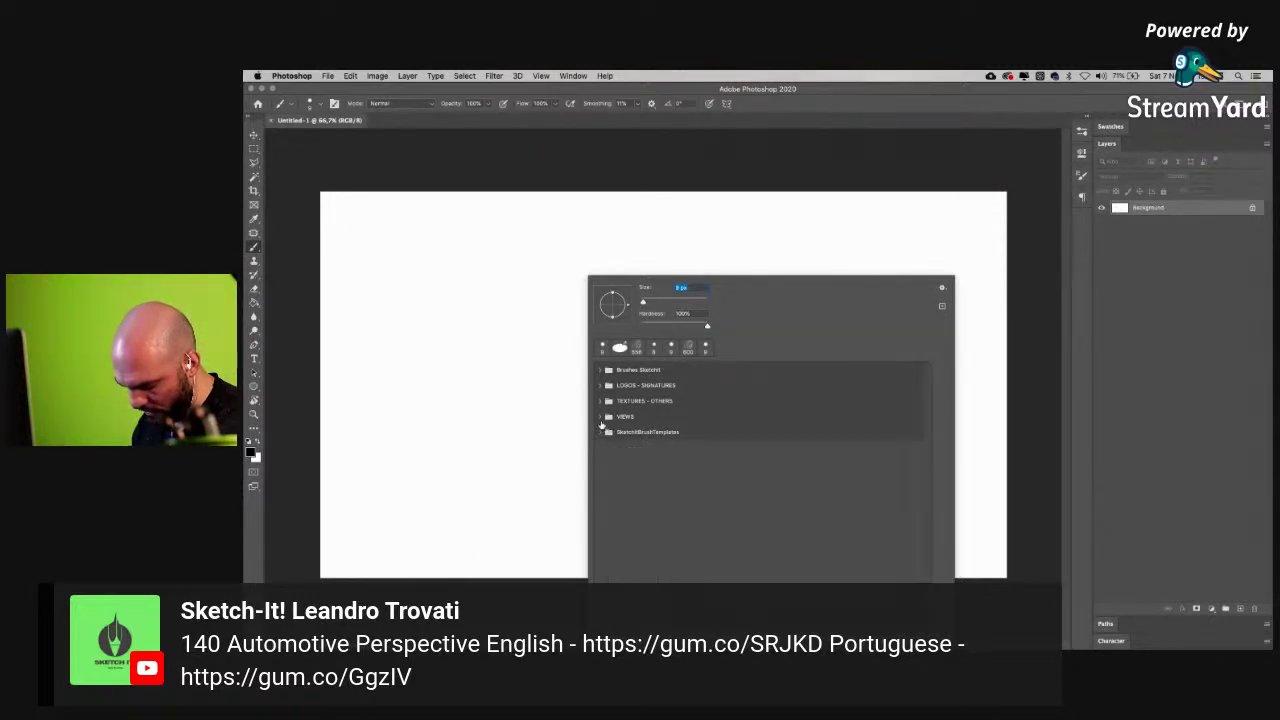
left_click(601, 386)
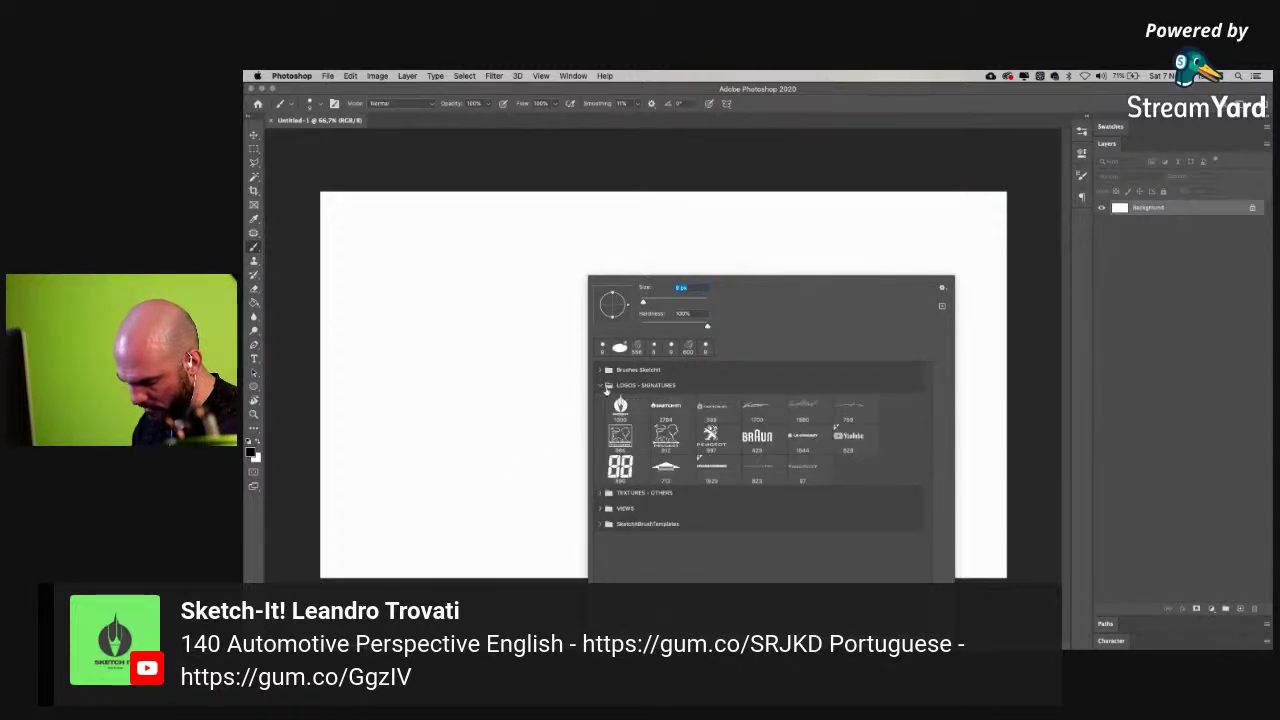
left_click(601, 386)
left_click(601, 401)
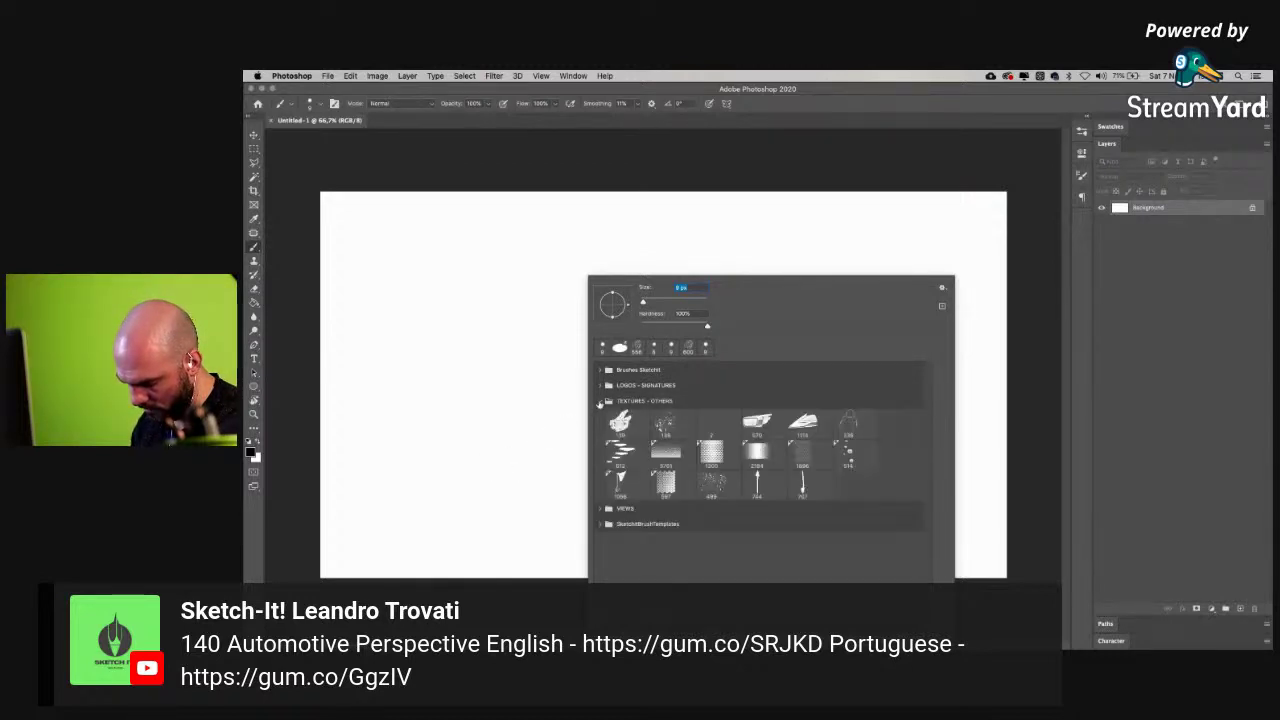
left_click(600, 401)
left_click(601, 370)
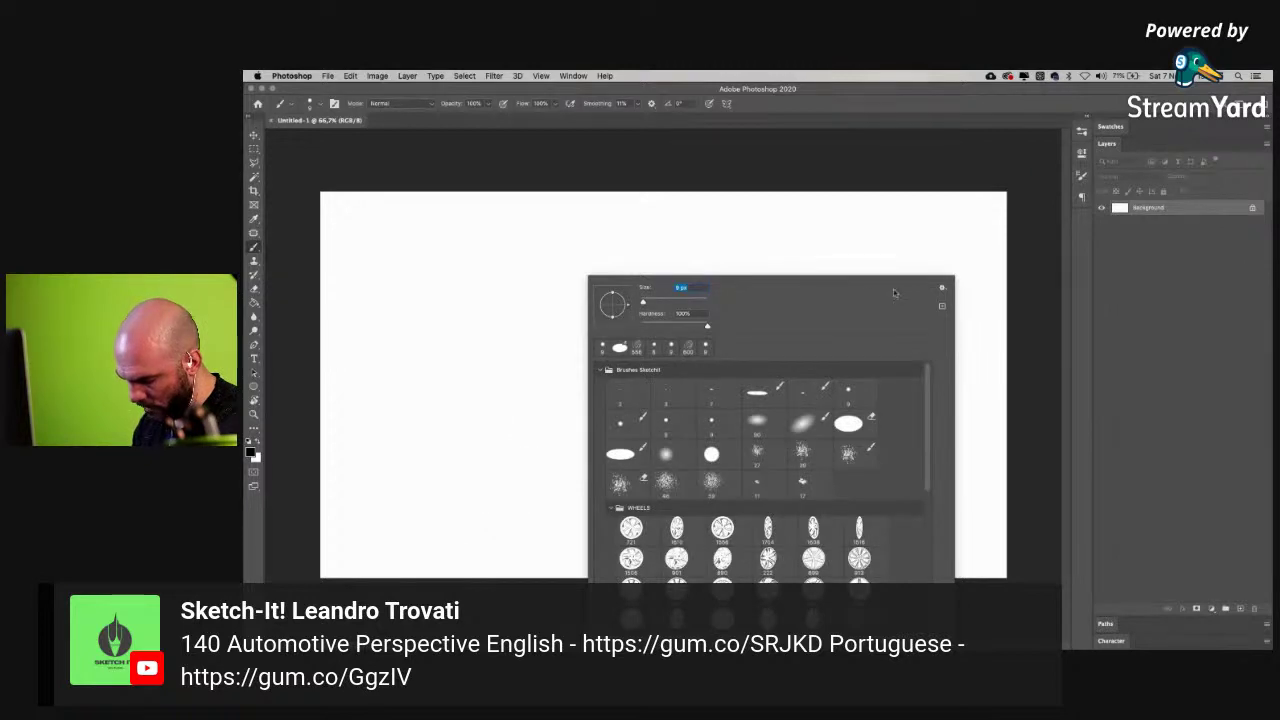
right_click(810, 208)
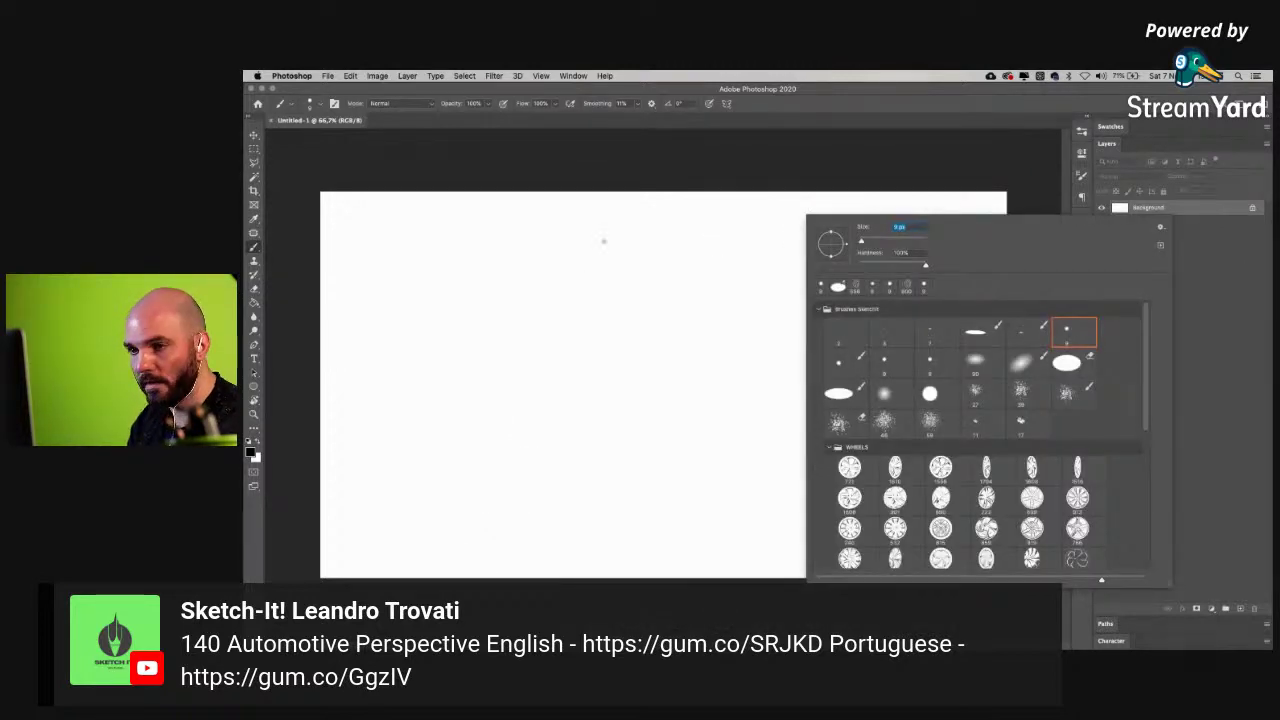
right_click(590, 237)
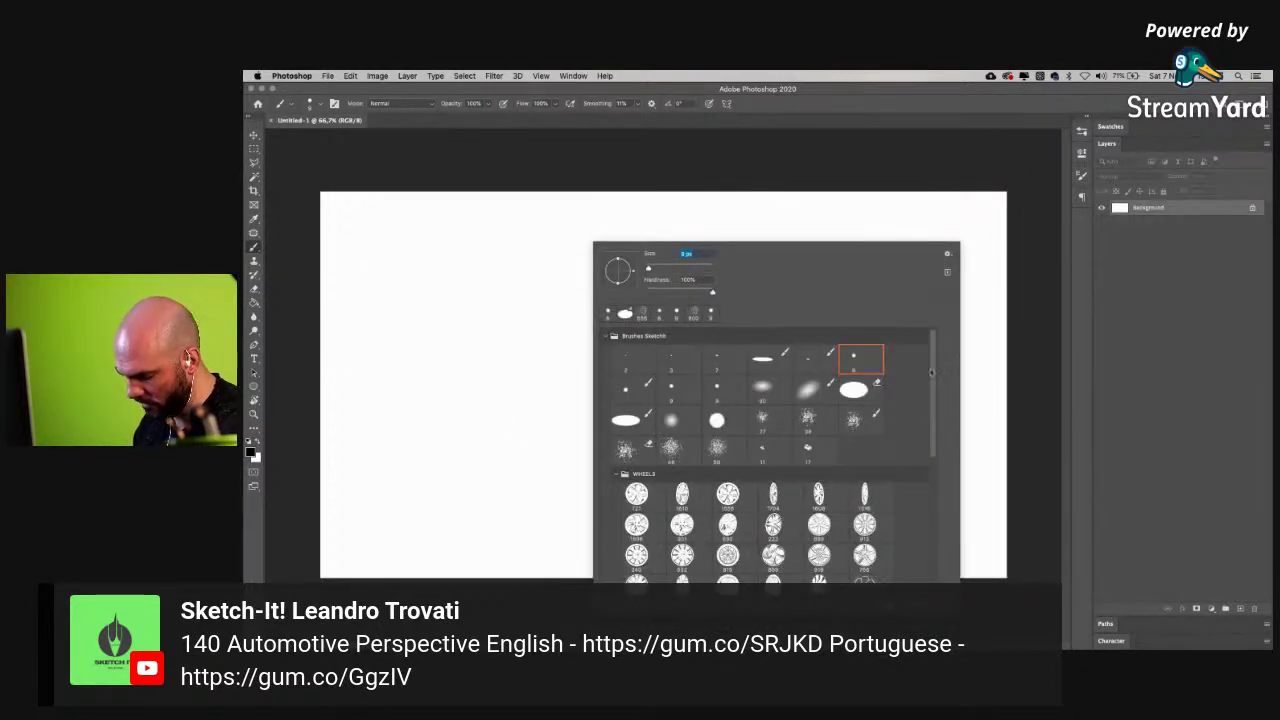
right_click(752, 201)
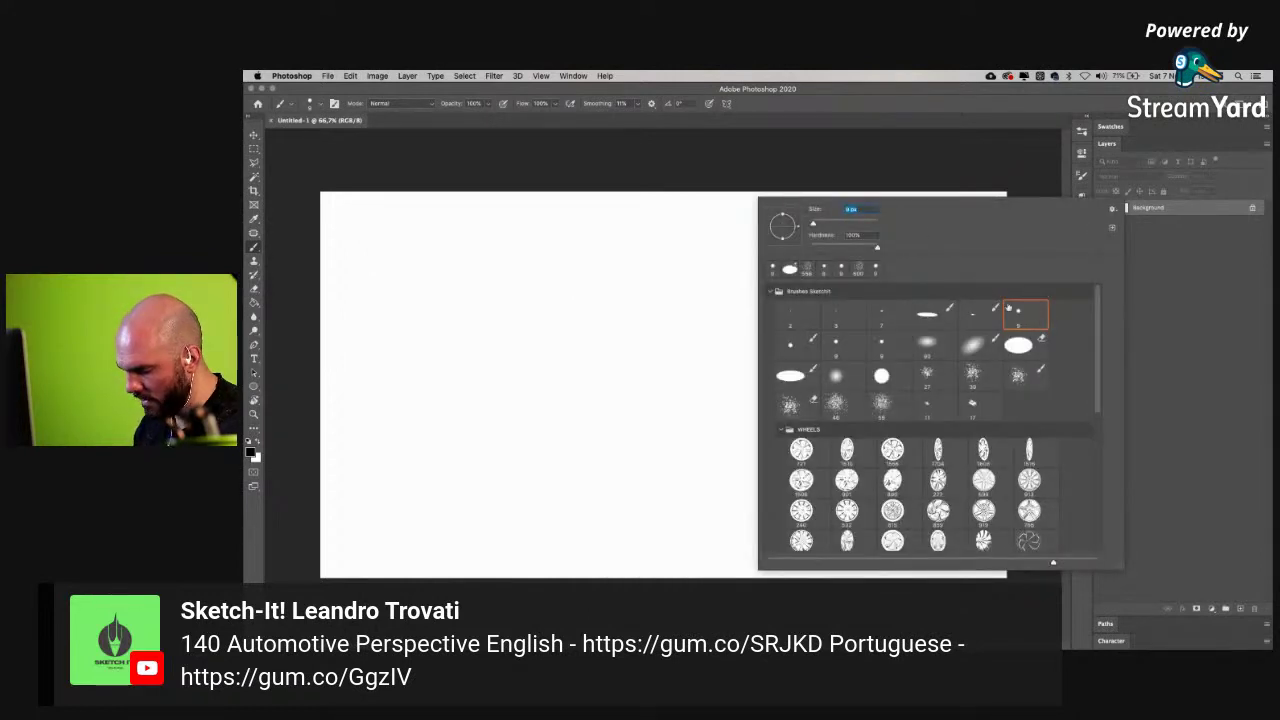
- Choose the first brush in the WHEELS group and stamp a front-view wheel near the canvas's upper-left corner on a new layer
scroll(1098, 393, "down", 3)
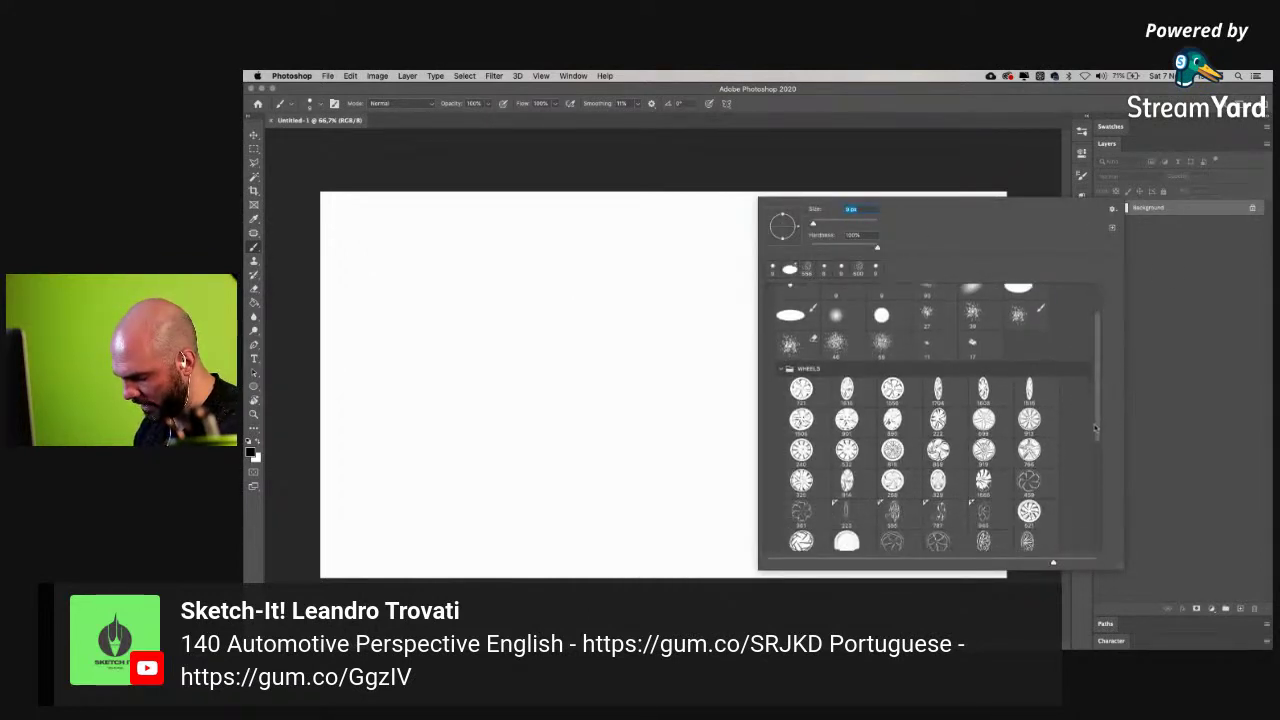
left_click(801, 380)
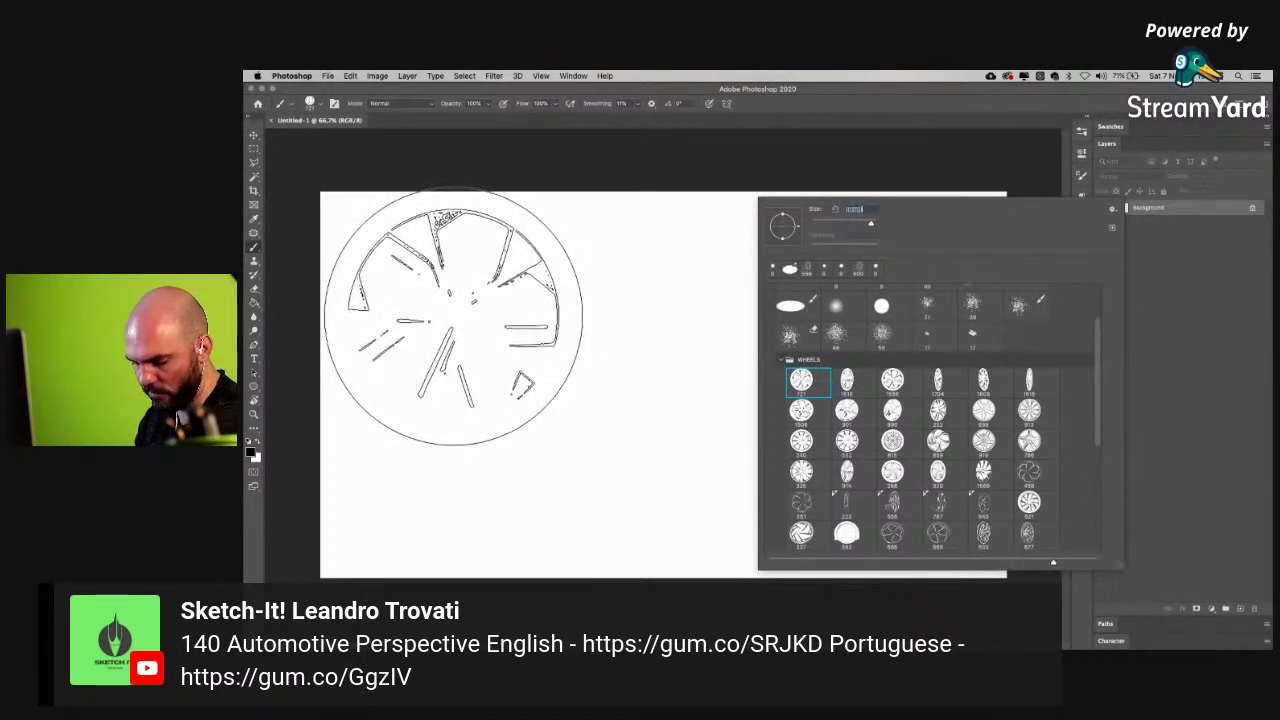
key("Return")
key("Return")
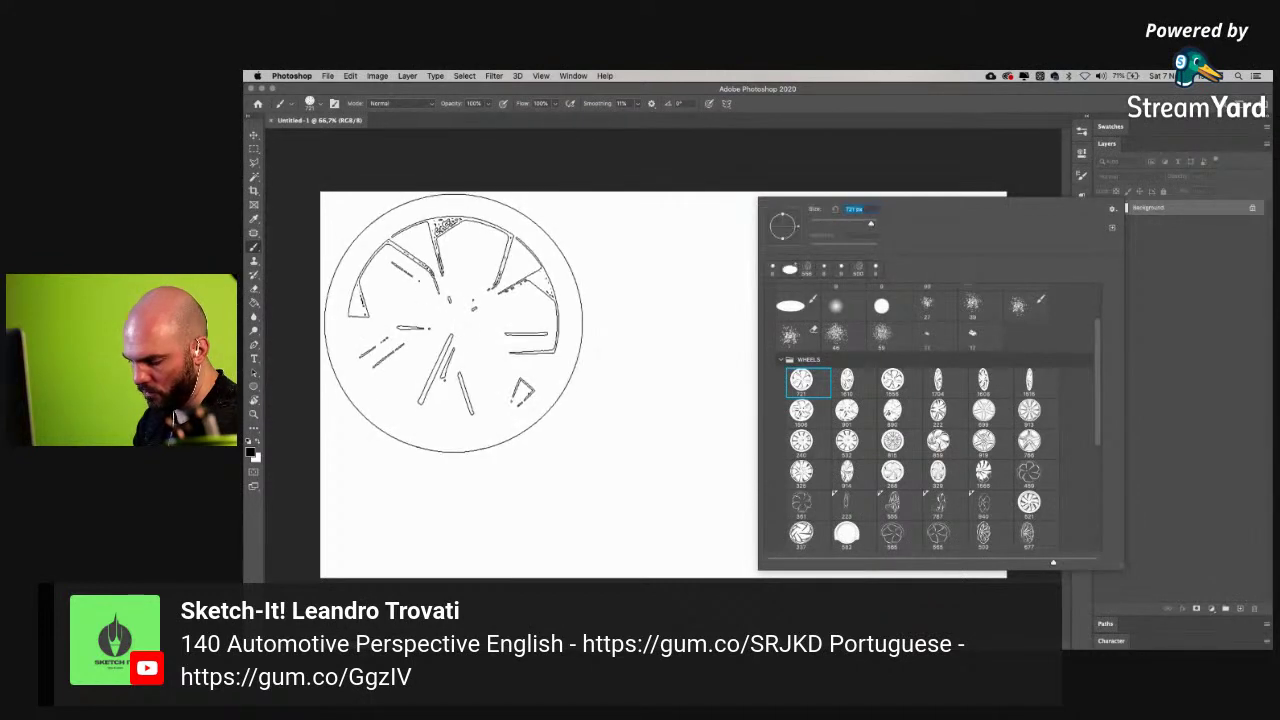
key("Return")
key("Return")
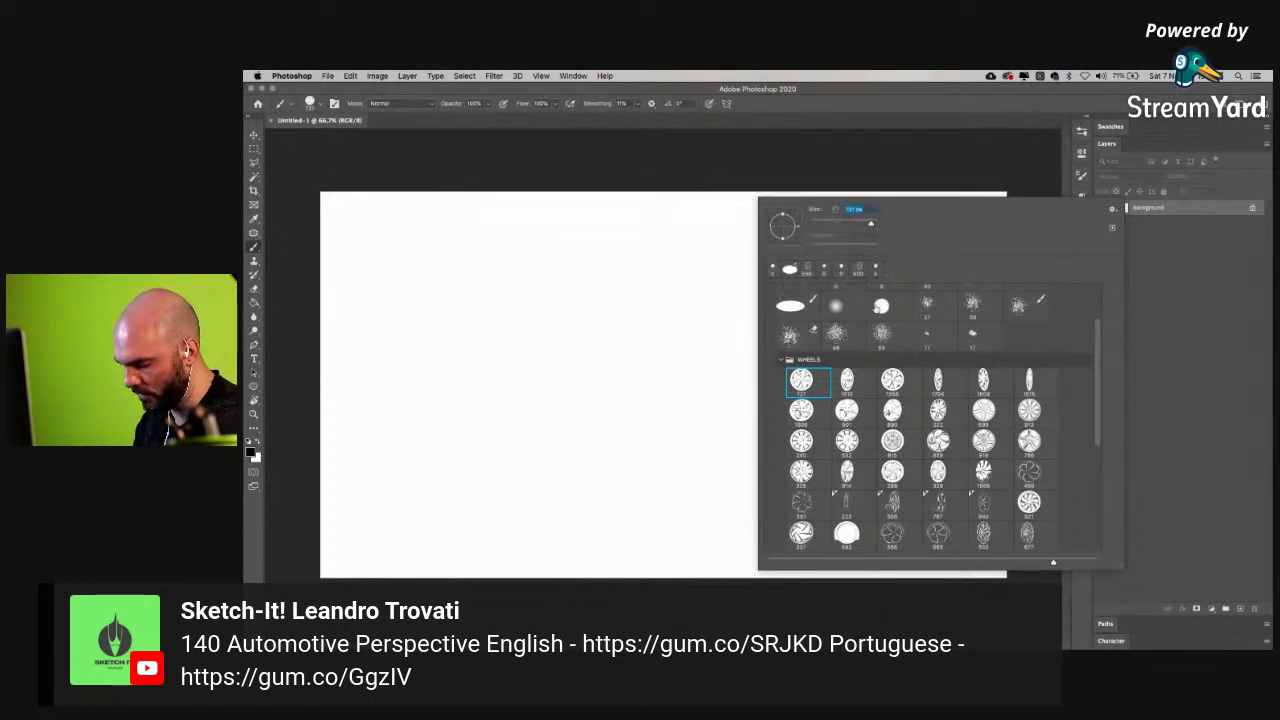
left_click(1182, 264)
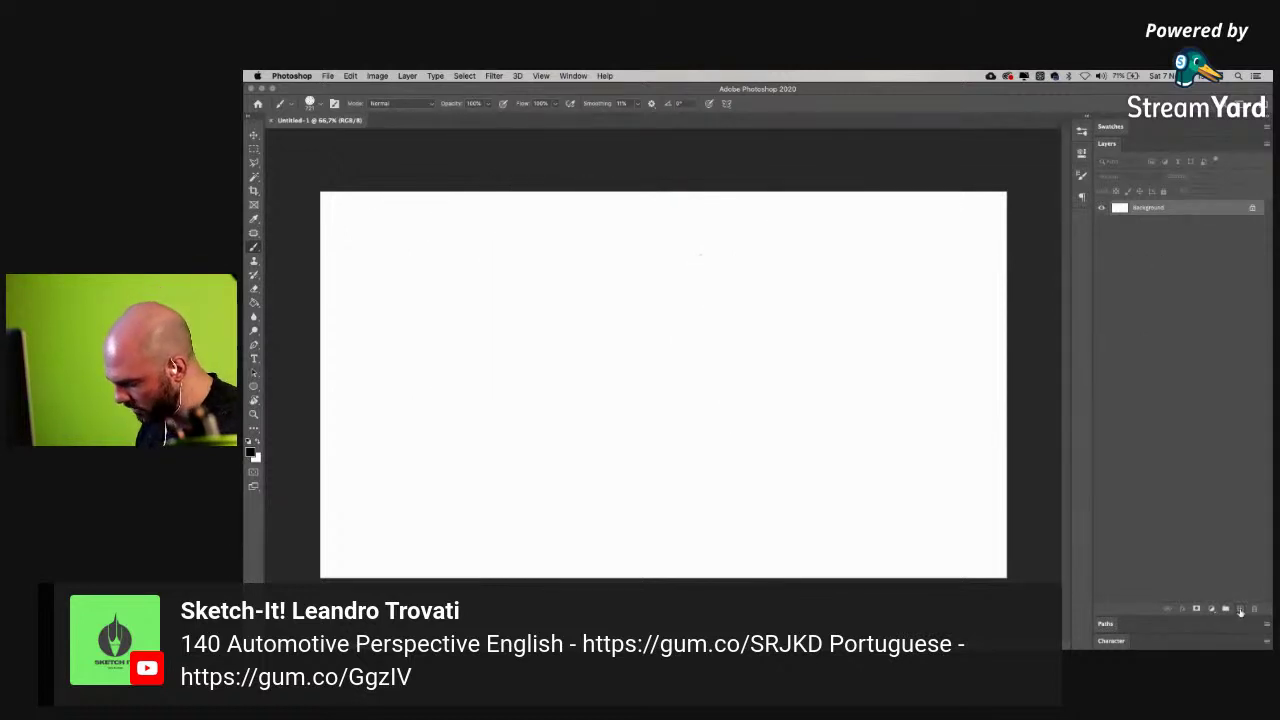
left_click(1240, 609)
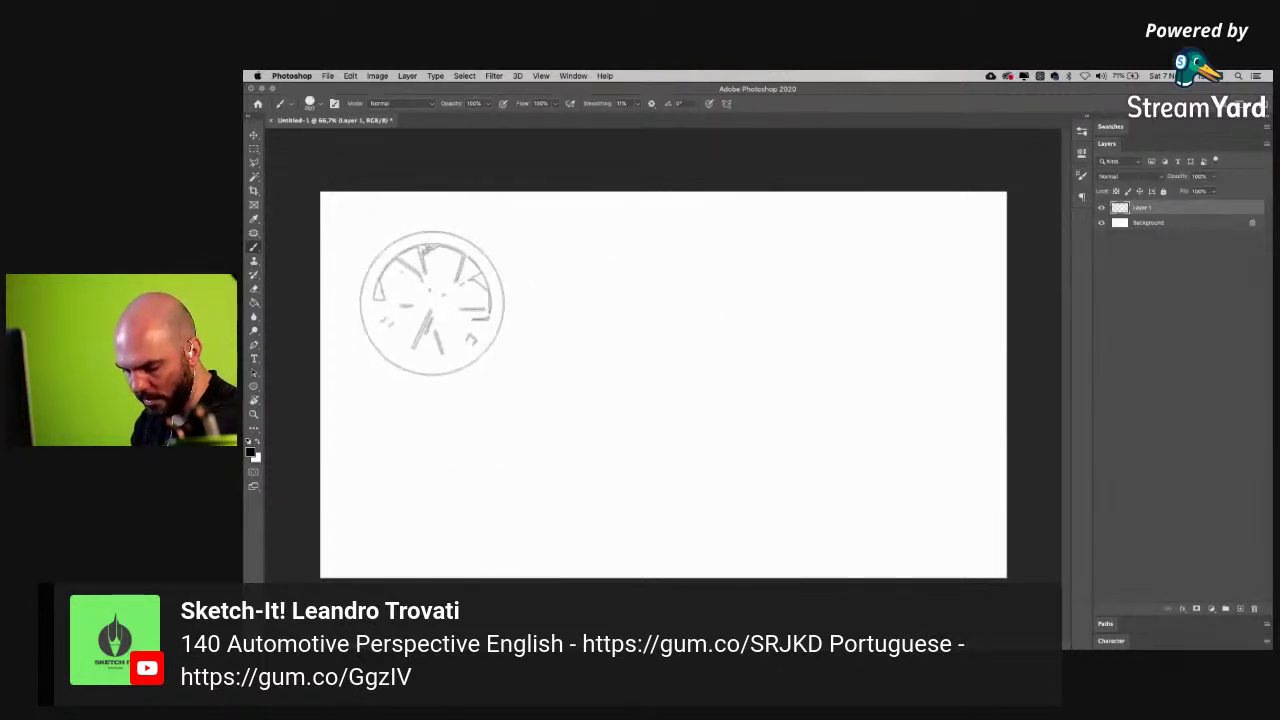
left_click(430, 295)
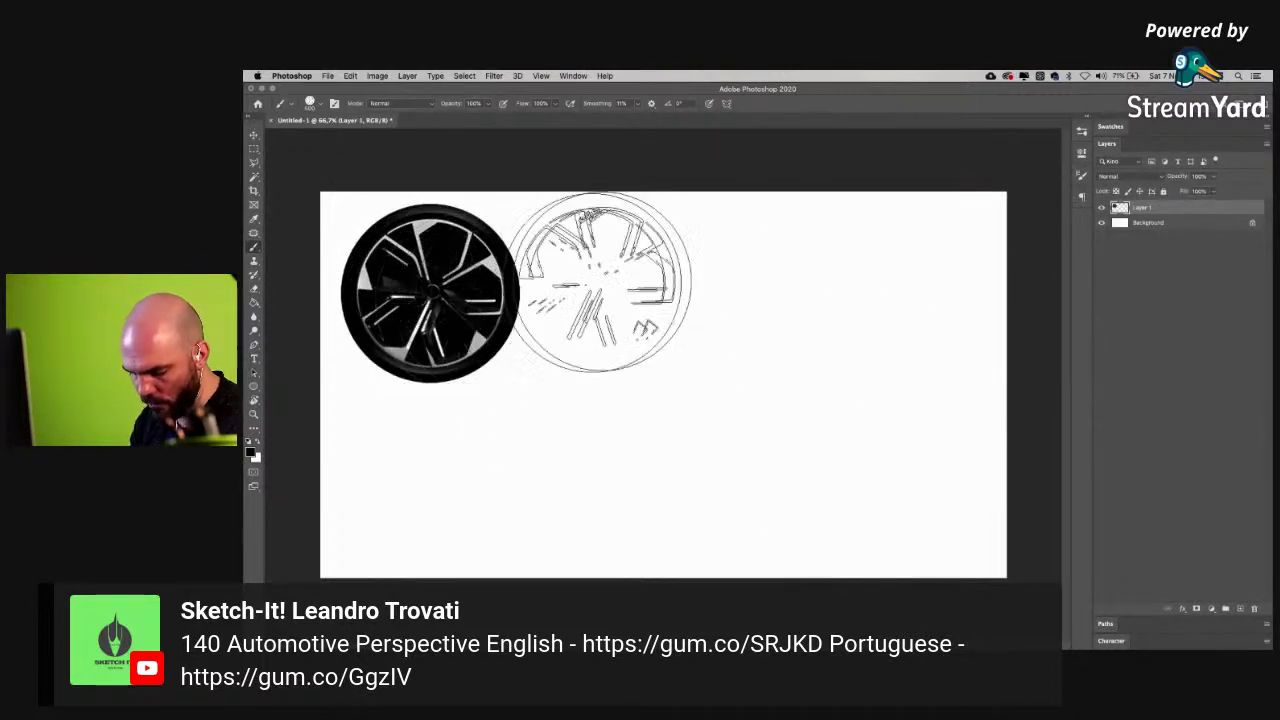
- Choose the second WHEELS brush, shrink it to match the first wheel, and stamp the perspective wheel beside it
right_click(616, 300)
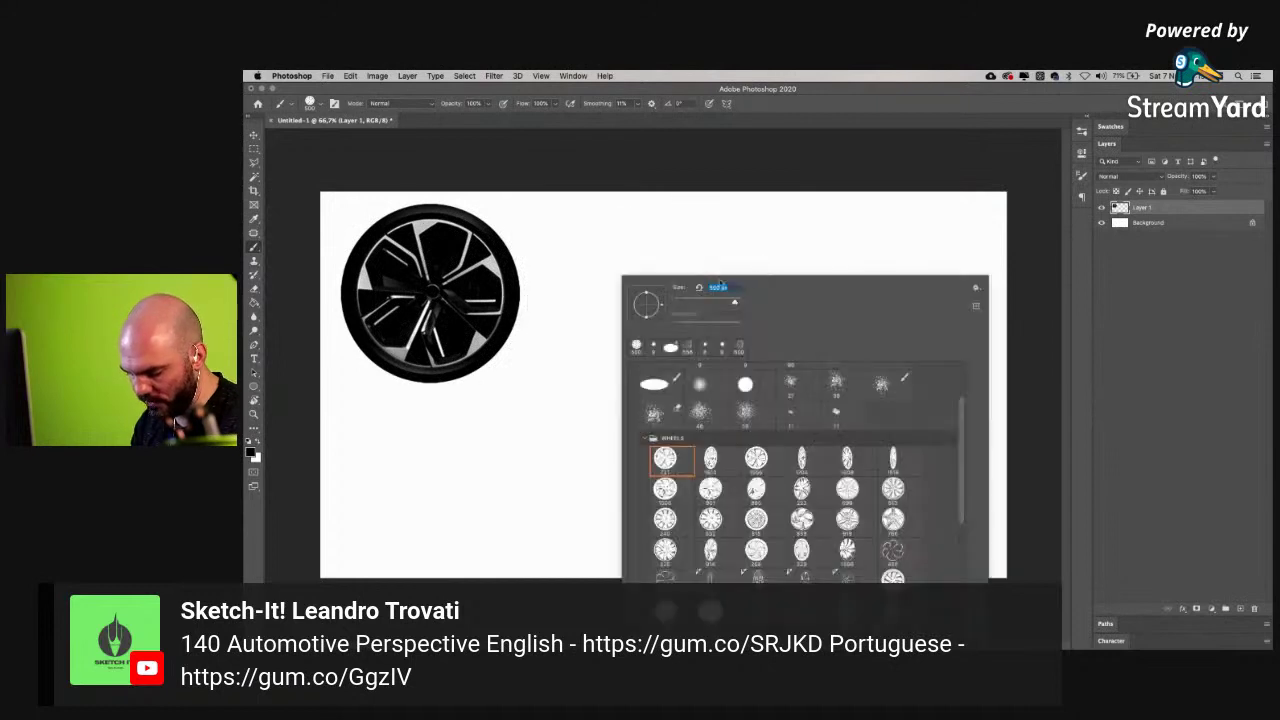
left_click(710, 458)
key("Return")
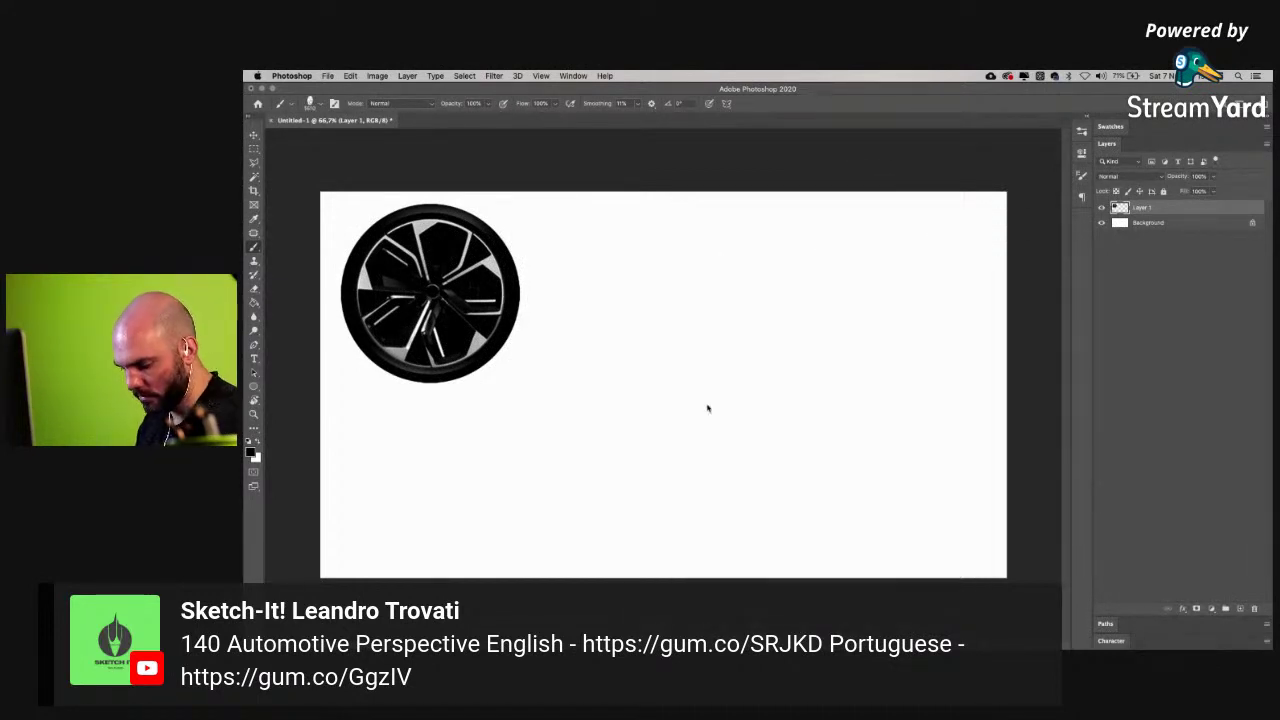
key("bracketleft")
key("bracketleft")
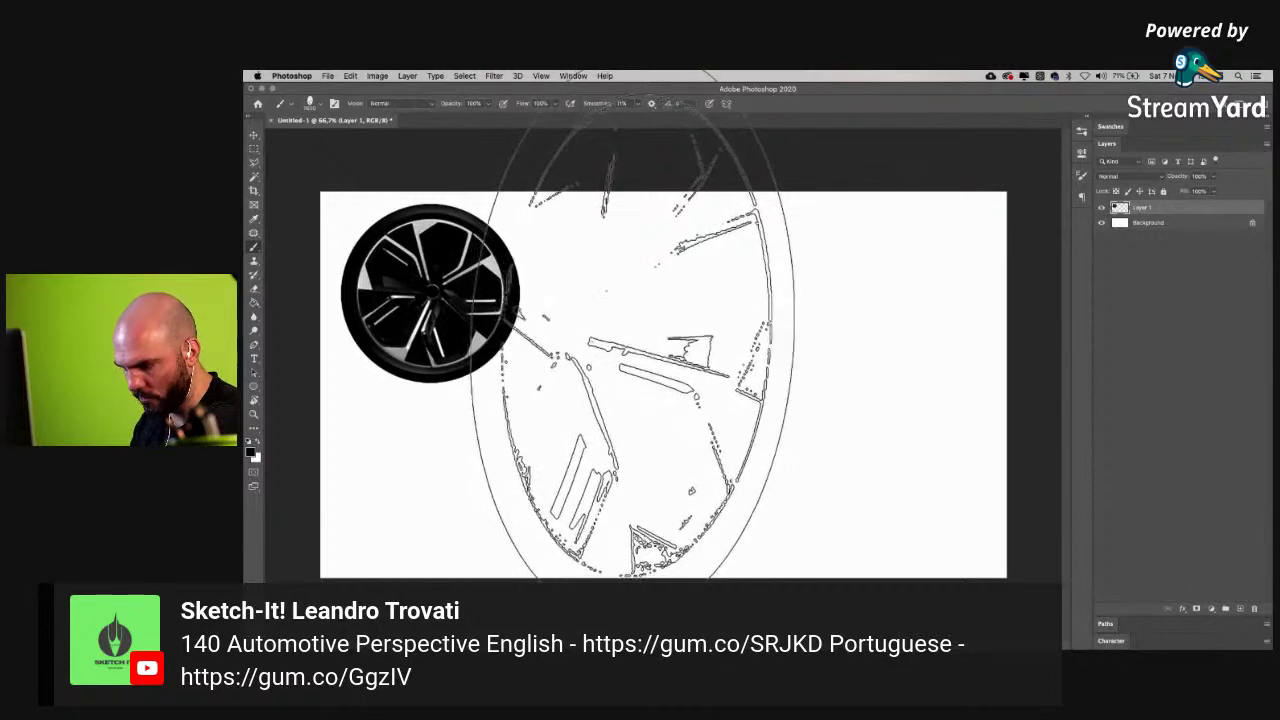
key("bracketleft")
key("bracketleft")
key("bracketleft")
key("bracketleft")
key("bracketright")
key("bracketright")
key("bracketleft")
key("bracketleft")
left_click(605, 300)
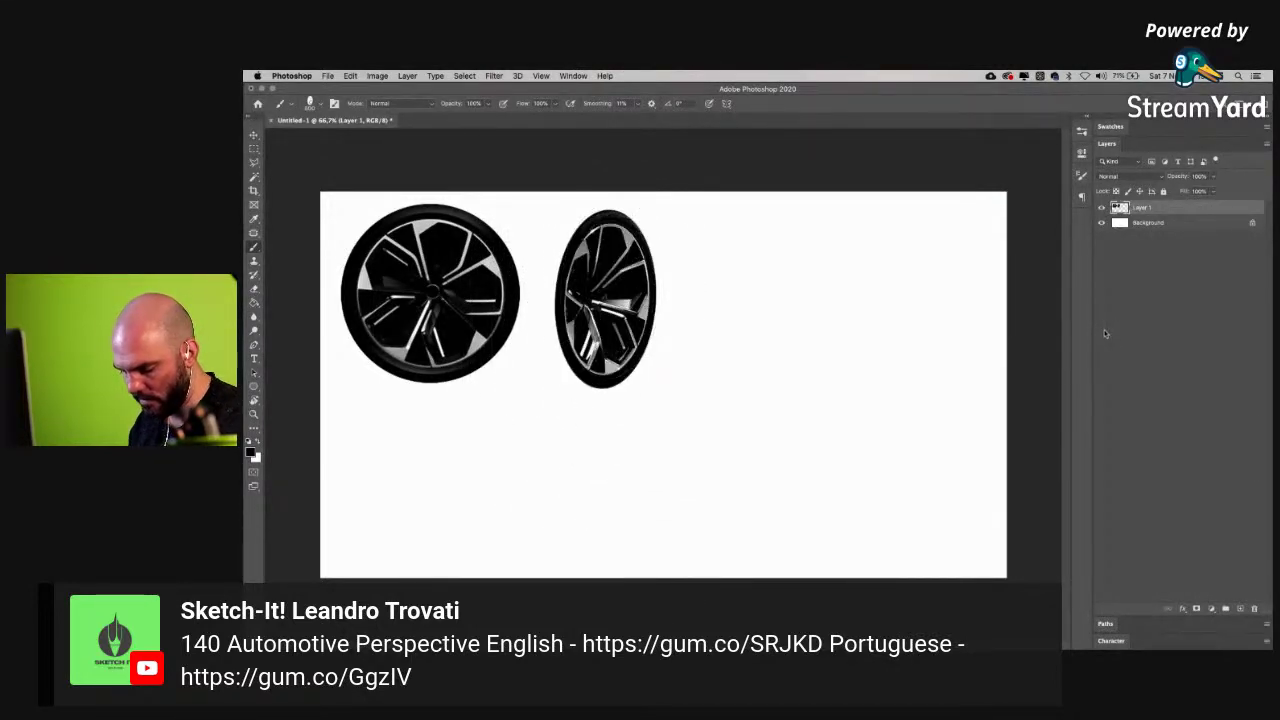
- Try moving the stamped wheels, undo the move, and delete the wheel layer
key("v")
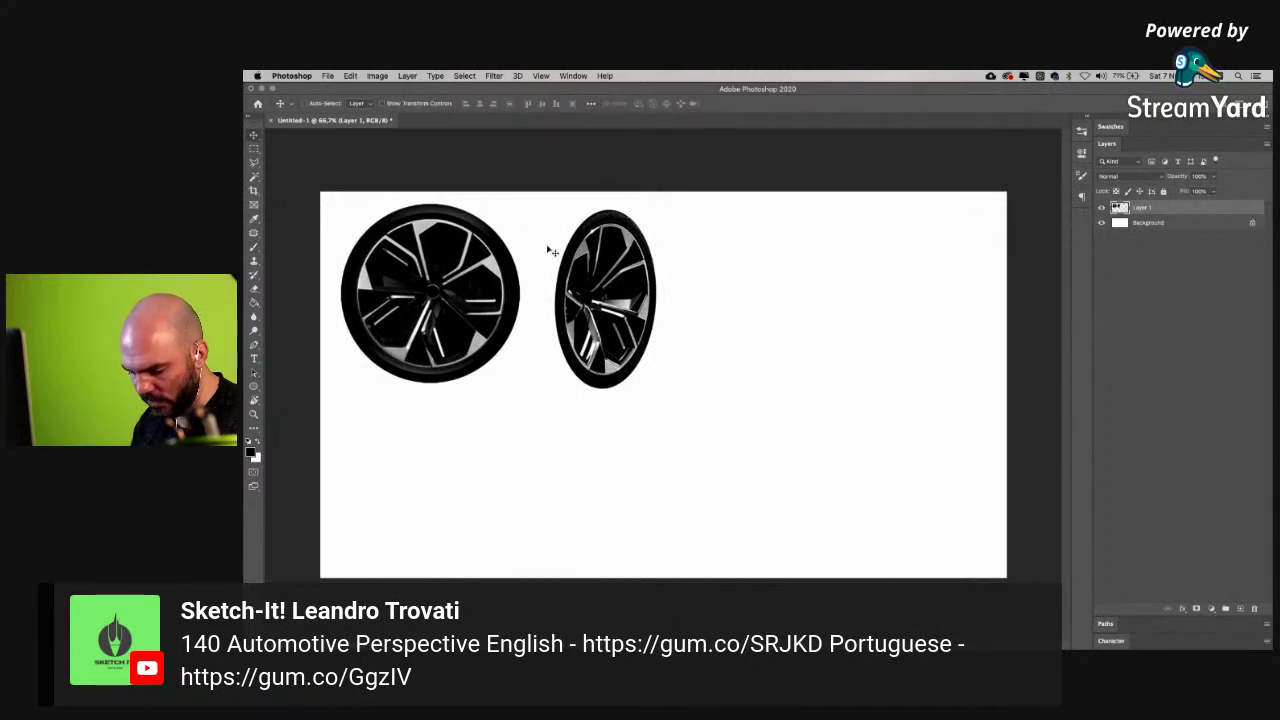
left_click_drag(702, 265, 617, 315)
key("super+z")
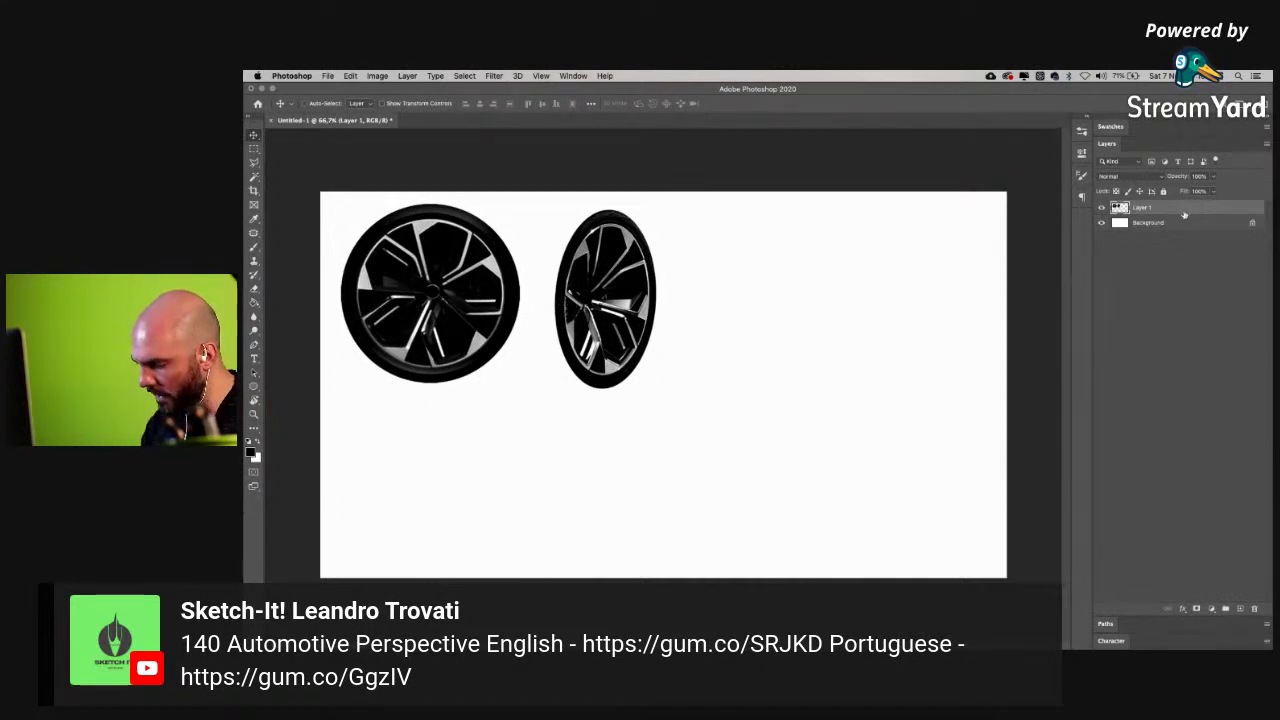
key("Delete")
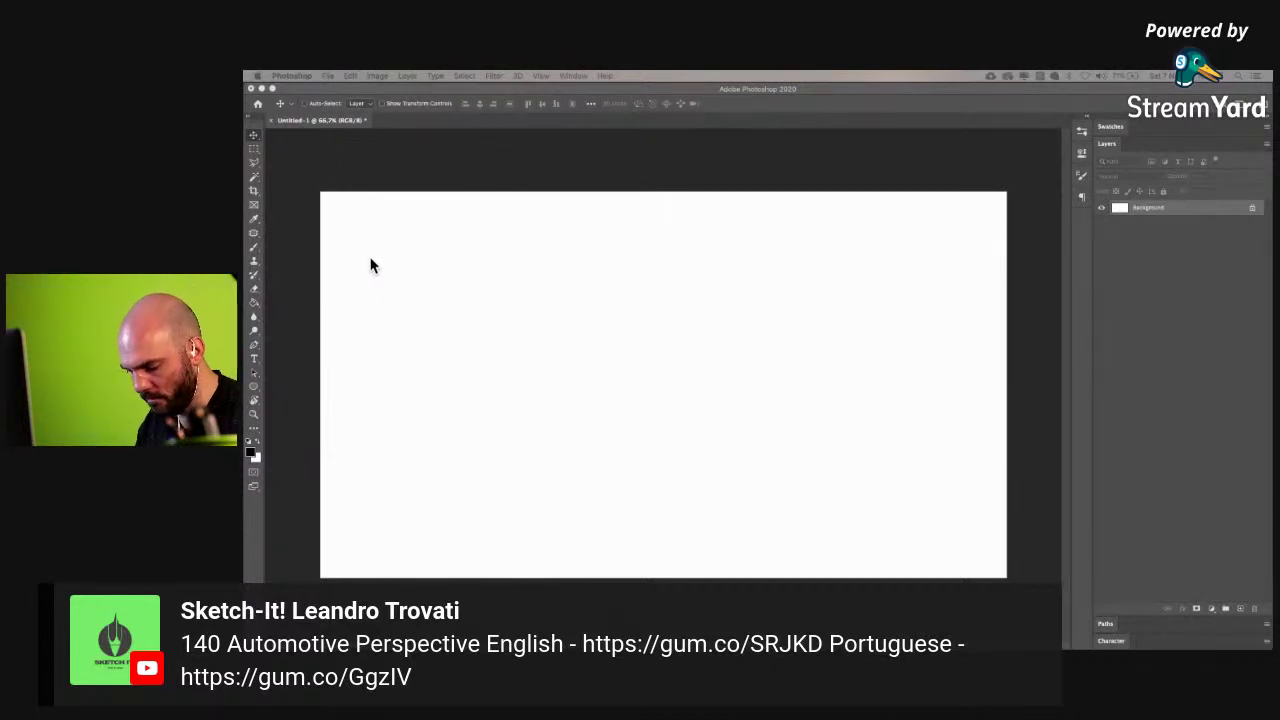
left_click(779, 192)
key("ctrl+Up")
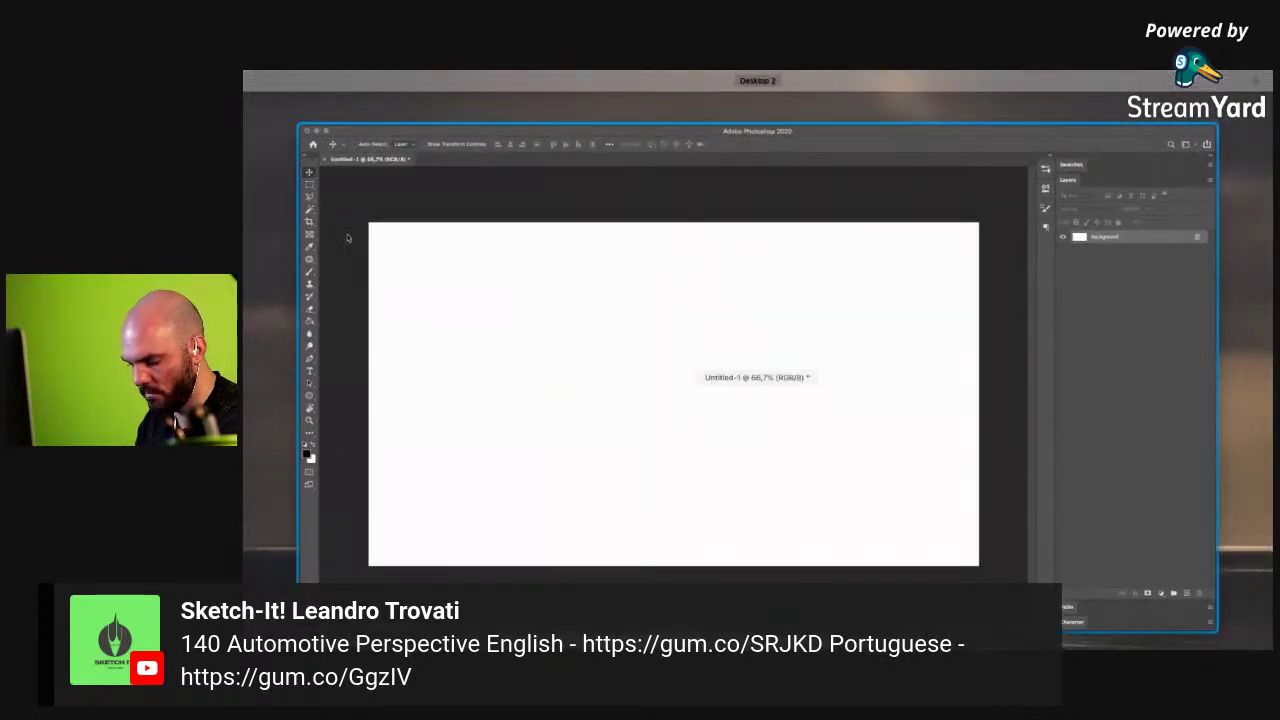
left_click(280, 253)
key("ctrl+Up")
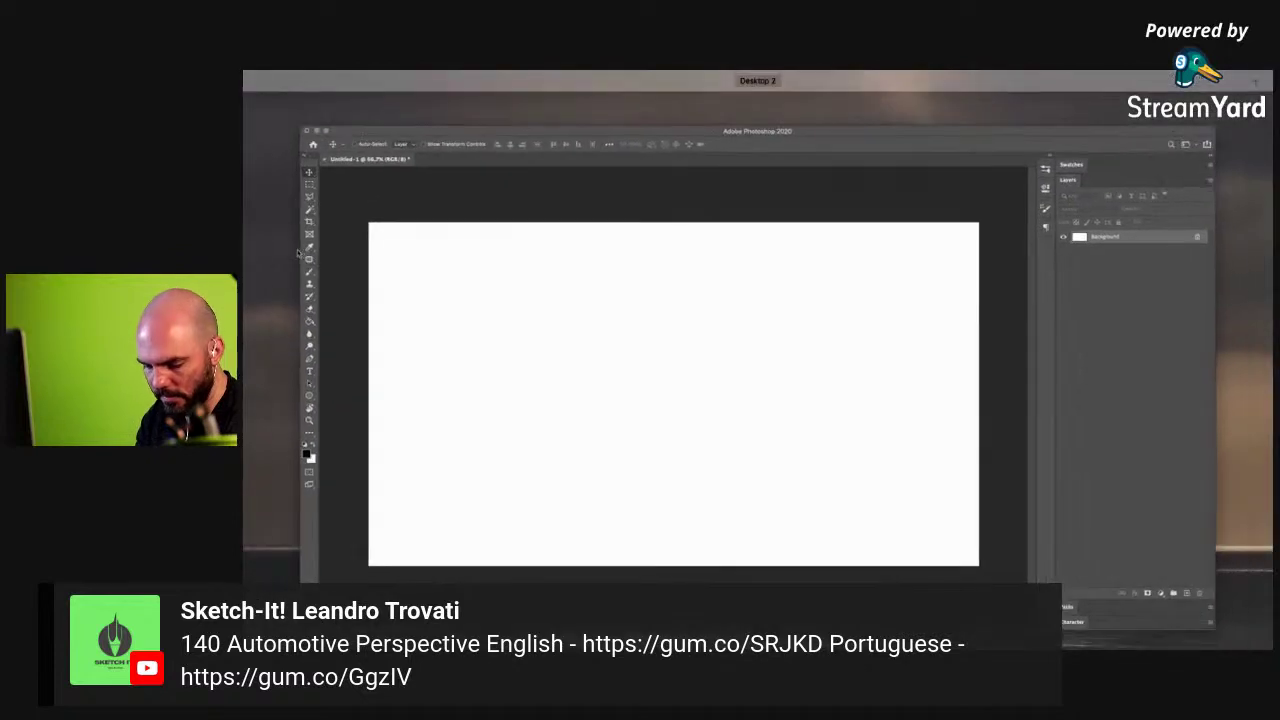
key("ctrl+Up")
key("ctrl+Up")
key("ctrl+Up")
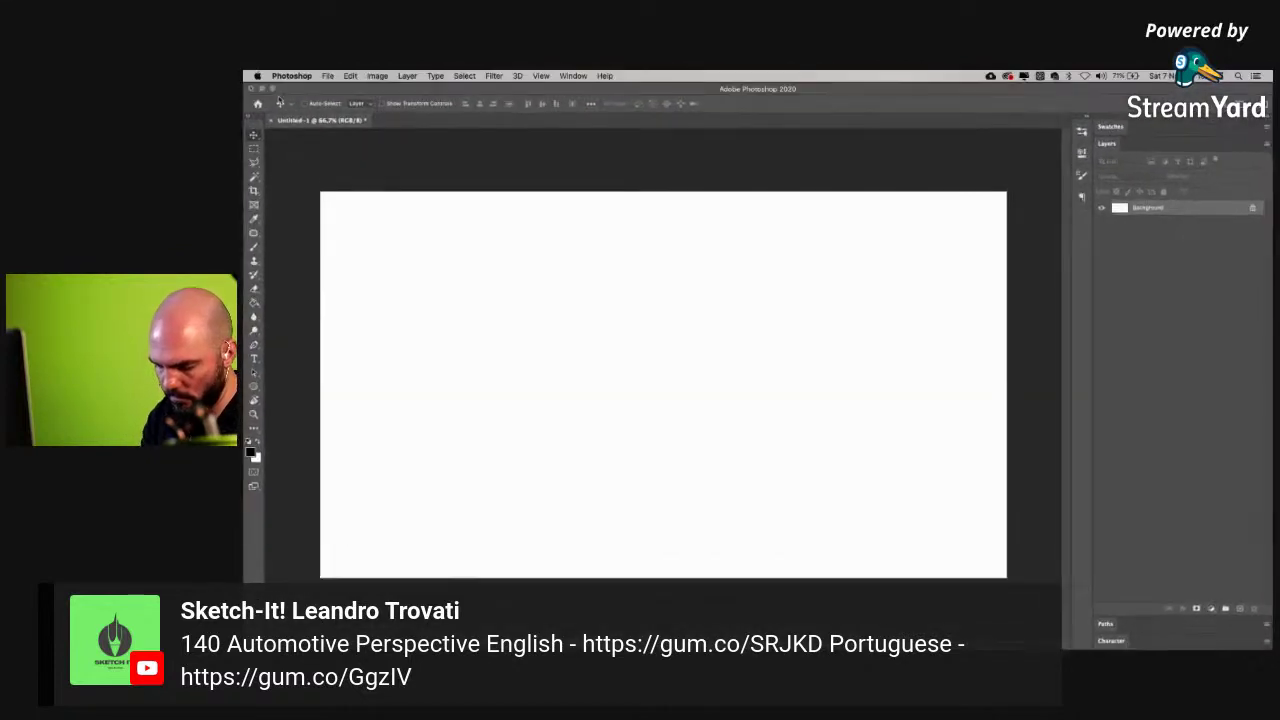
- Switch to Chrome by bringing its new-tab window onto this display, and make it full screen
key("F11")
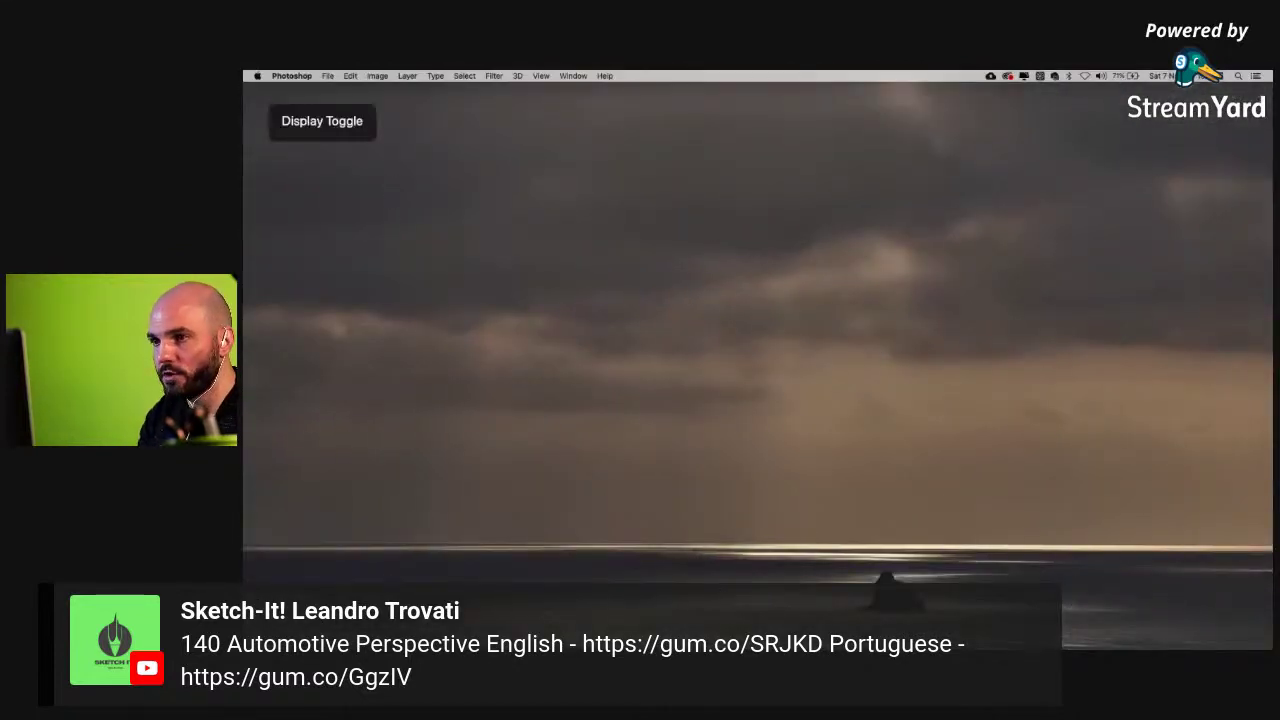
left_click_drag(244, 218, 848, 214)
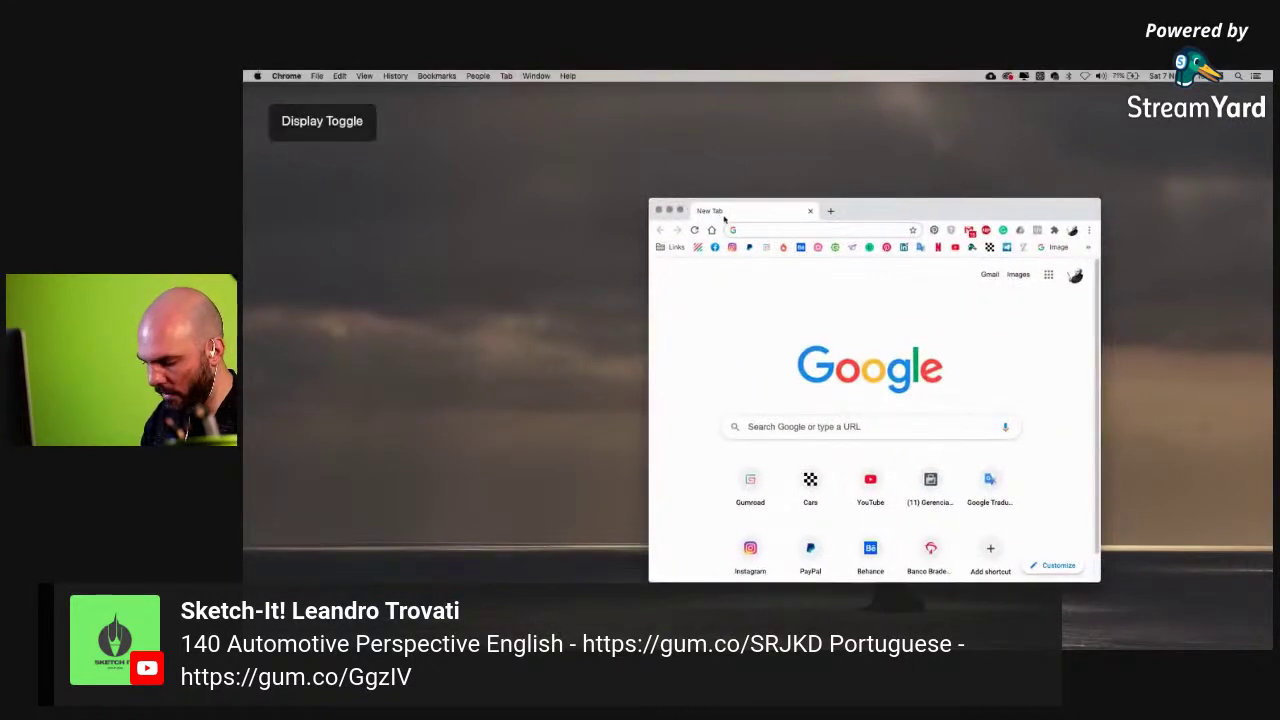
left_click(680, 211)
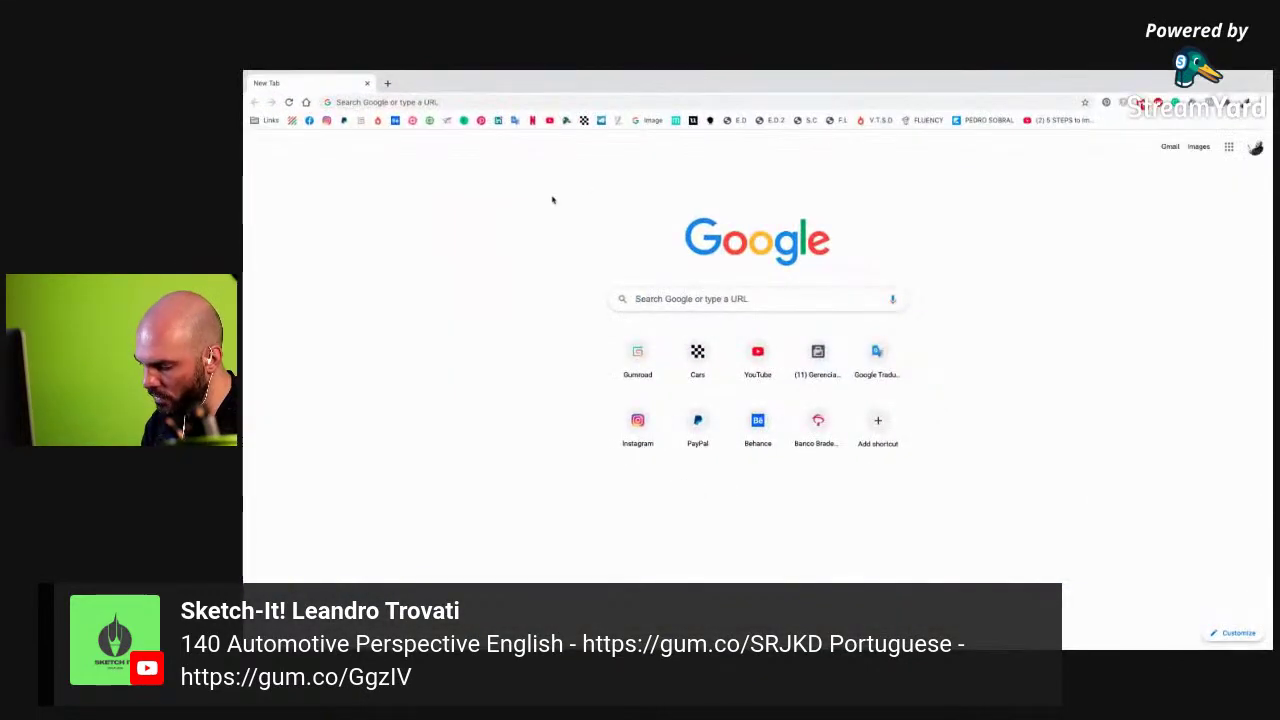
- Open the bookmarked NetCarShow.com site and go to the 2020 Renault Megane eVision Concept page through the Renault listing
left_click(584, 120)
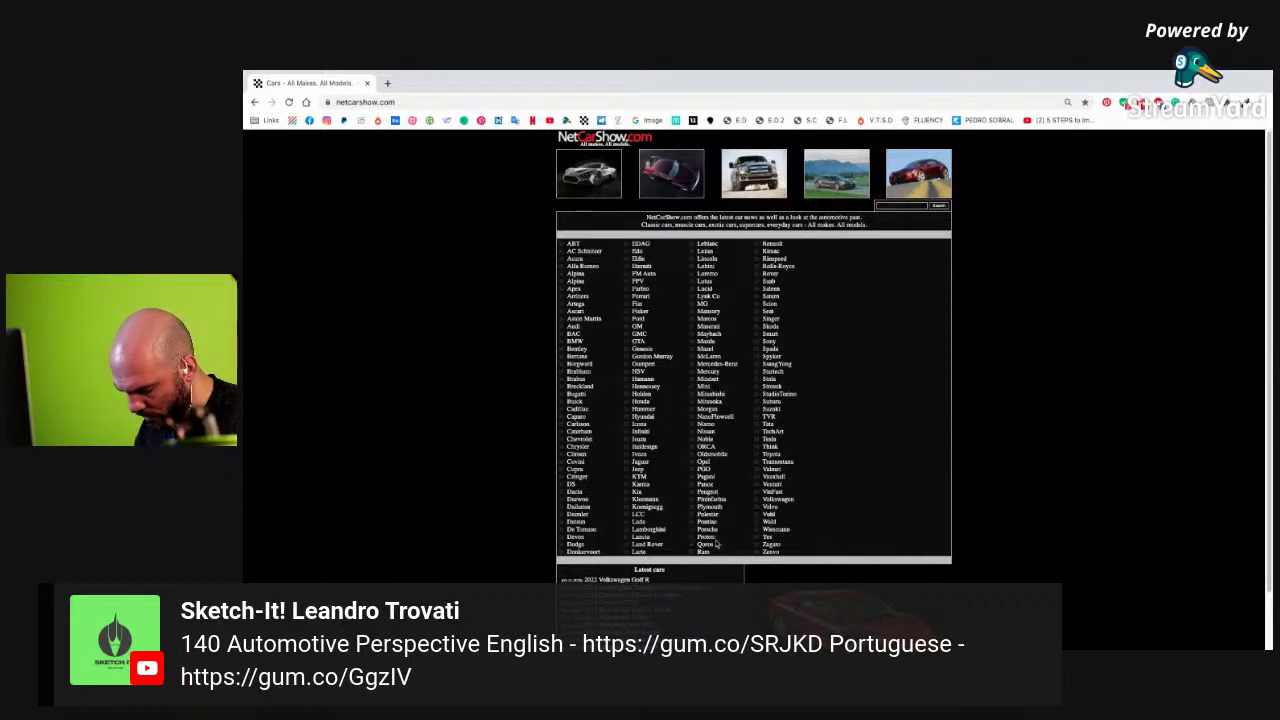
left_click(778, 244)
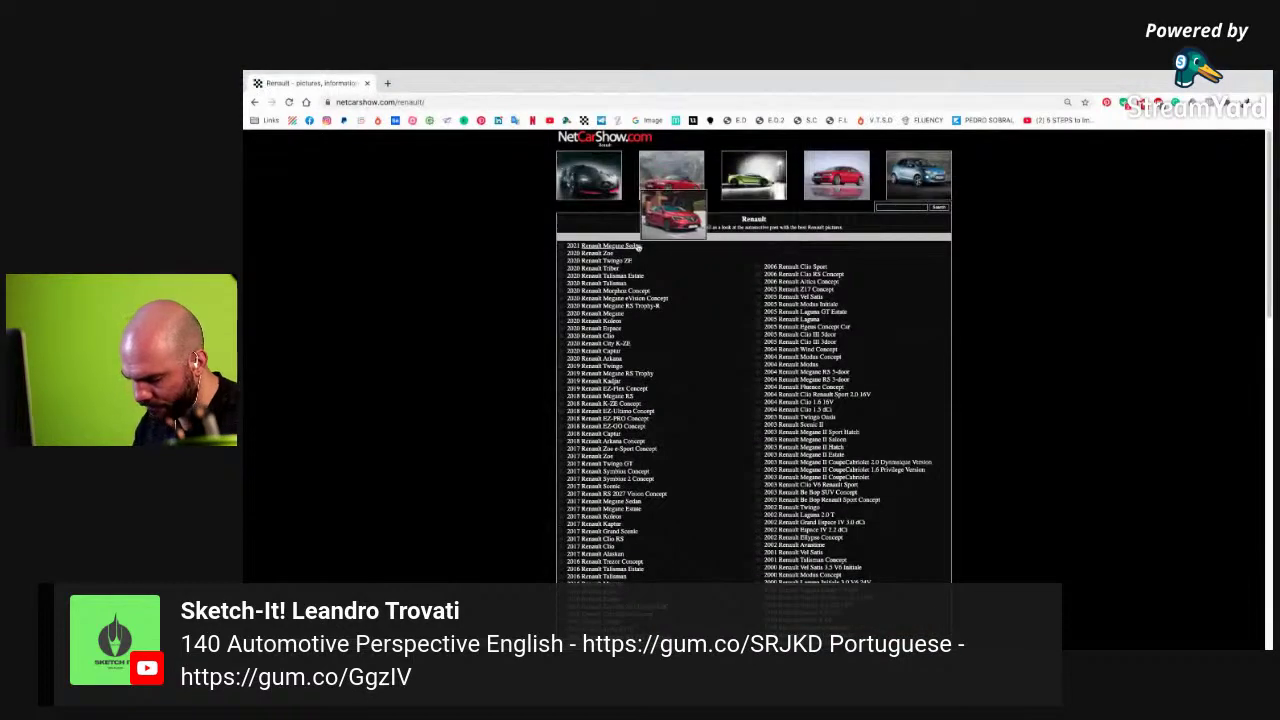
left_click(660, 299)
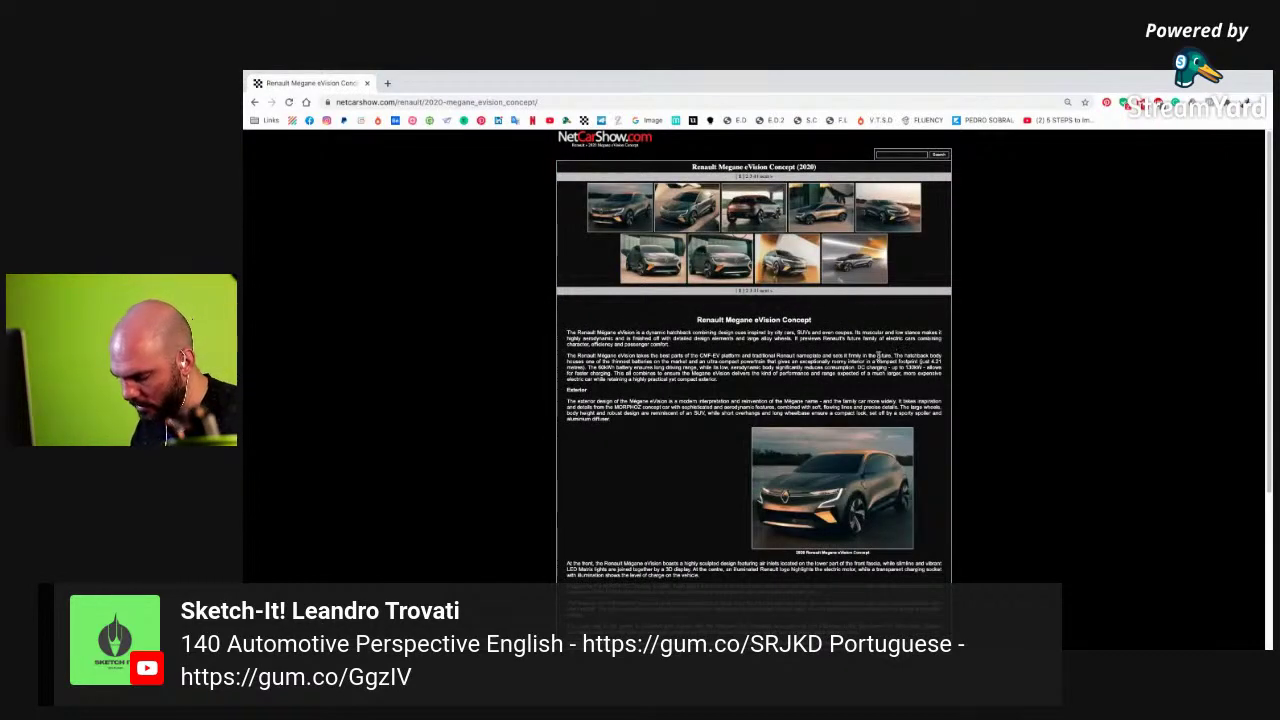
- Open two exterior photos from the concept car's gallery in new tabs and show the gallery's second page
mouse_move(775, 192)
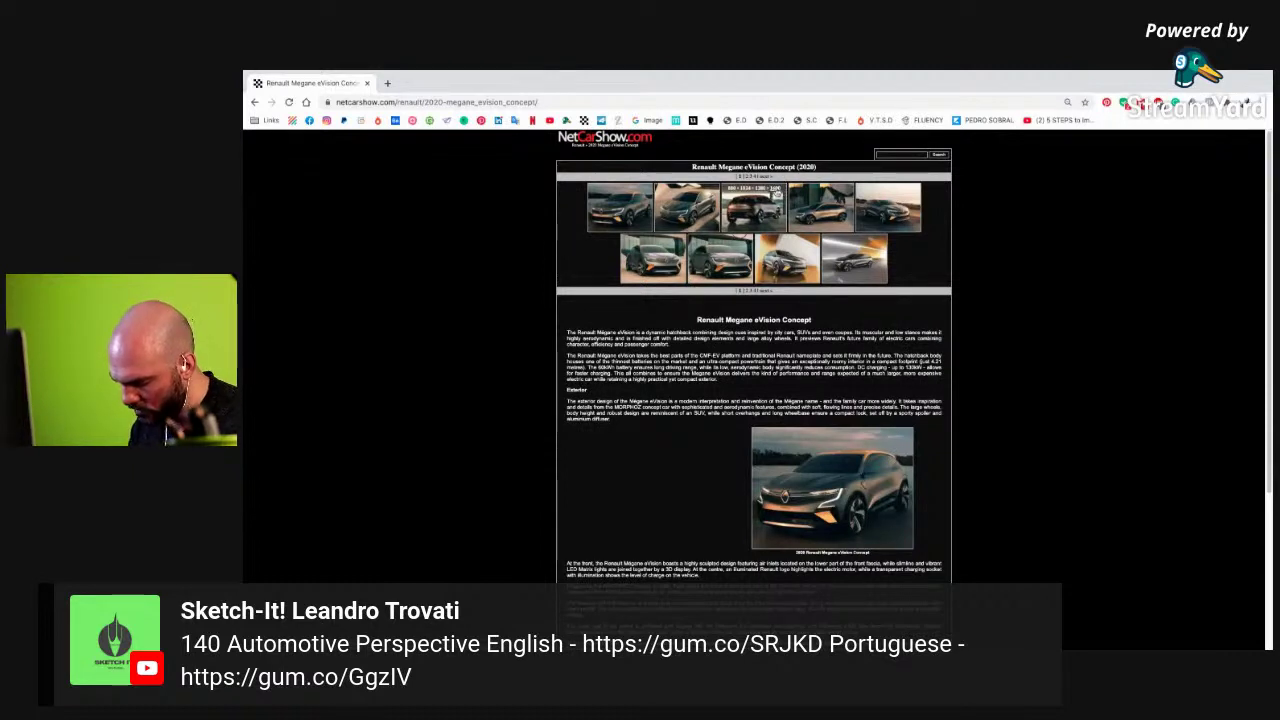
middle_click(777, 188)
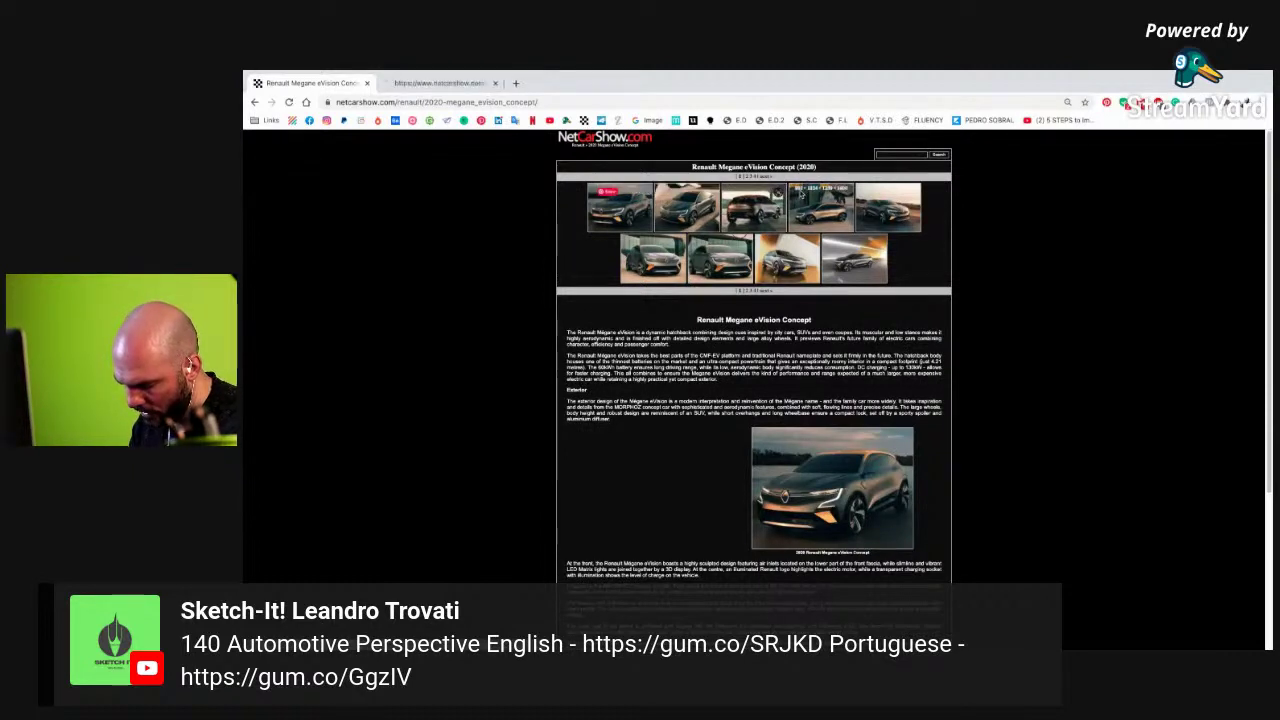
middle_click(775, 190)
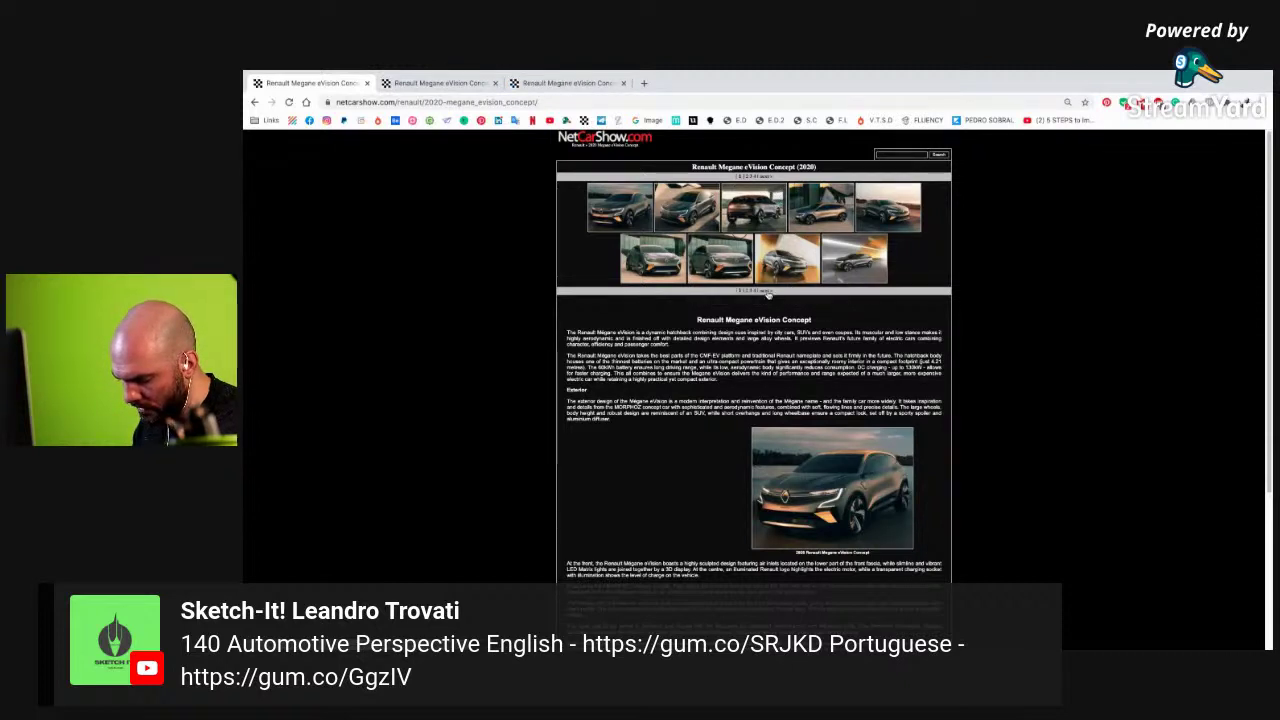
left_click(778, 291)
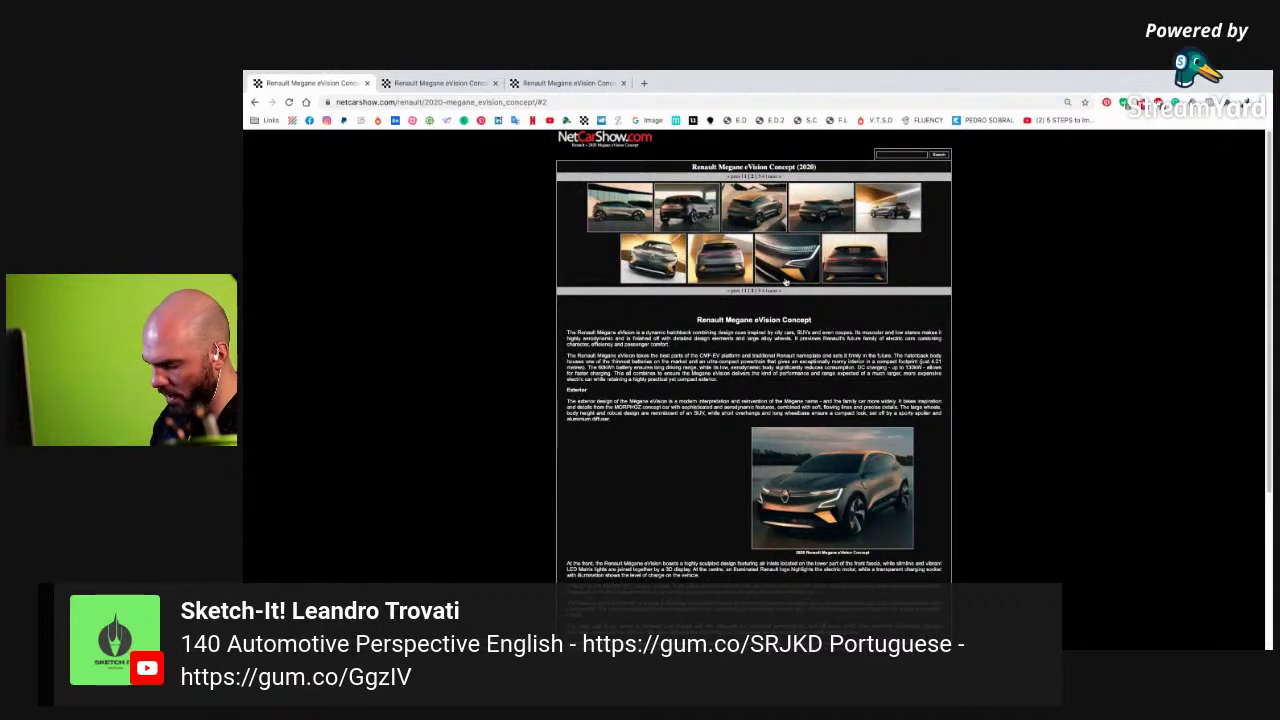
- Open the side-view photo in a new tab and look through the three opened photos of the concept car
middle_click(641, 195)
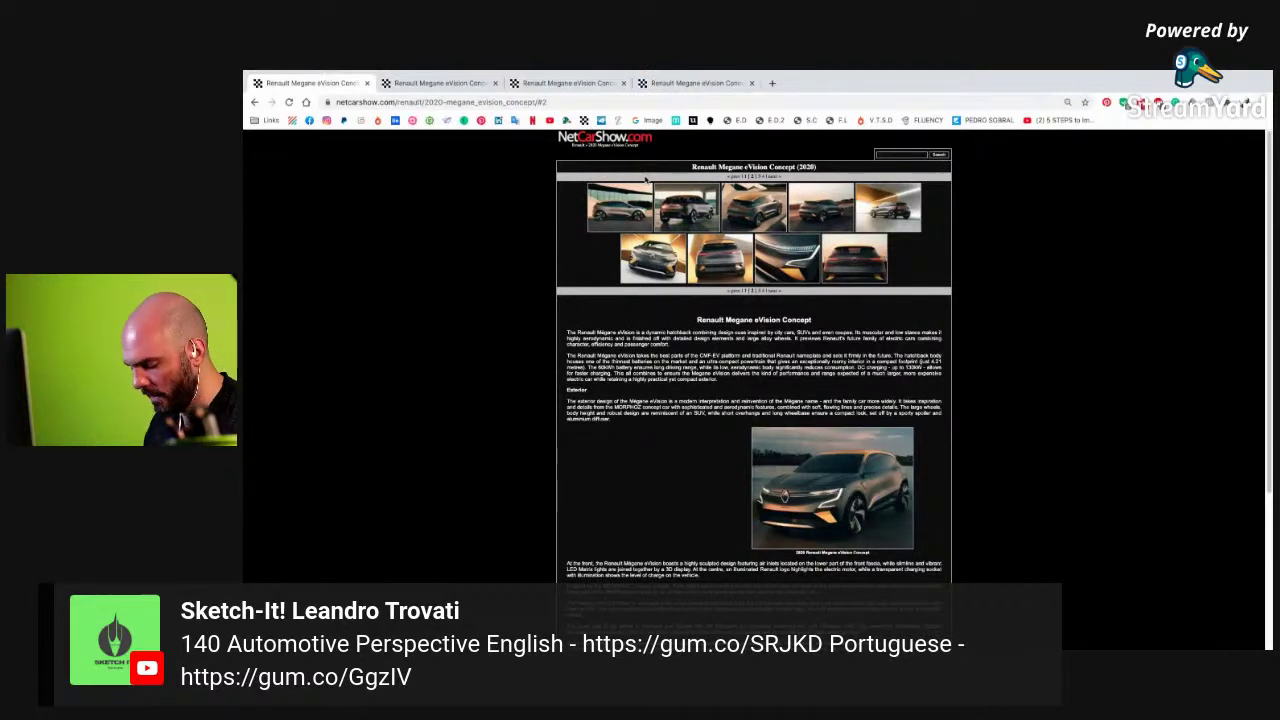
left_click(443, 86)
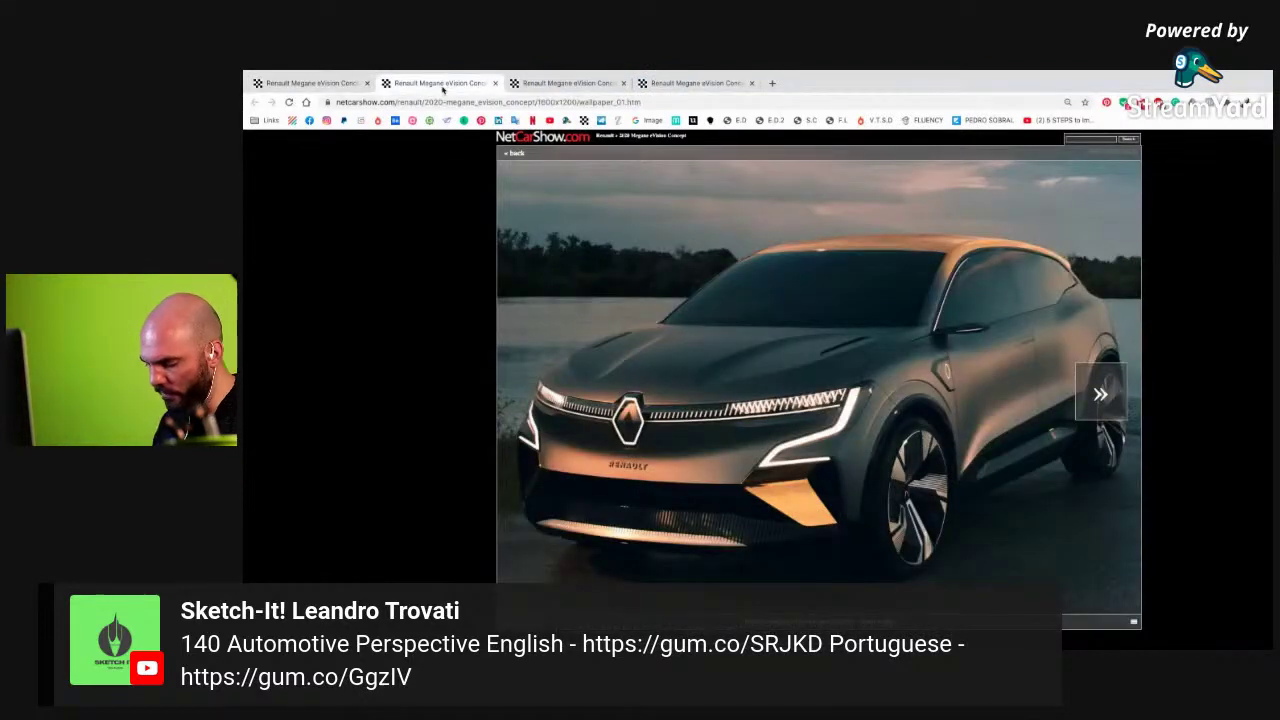
left_click(565, 83)
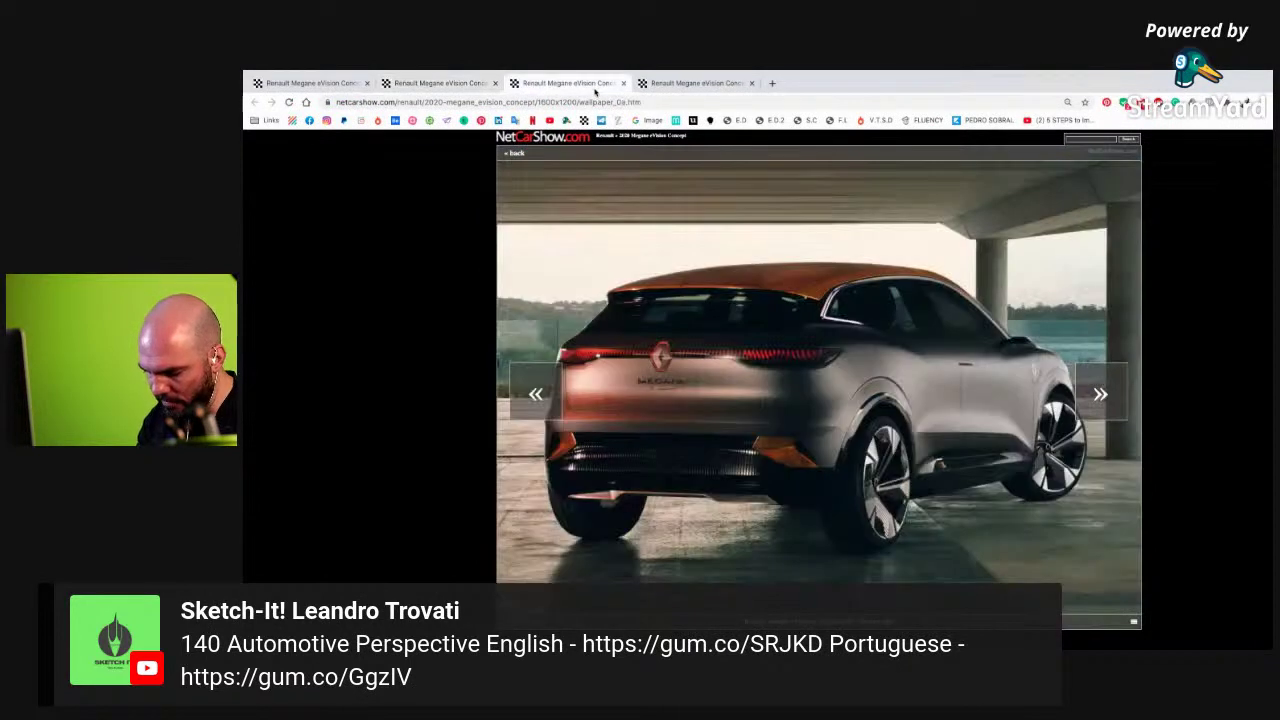
left_click(692, 83)
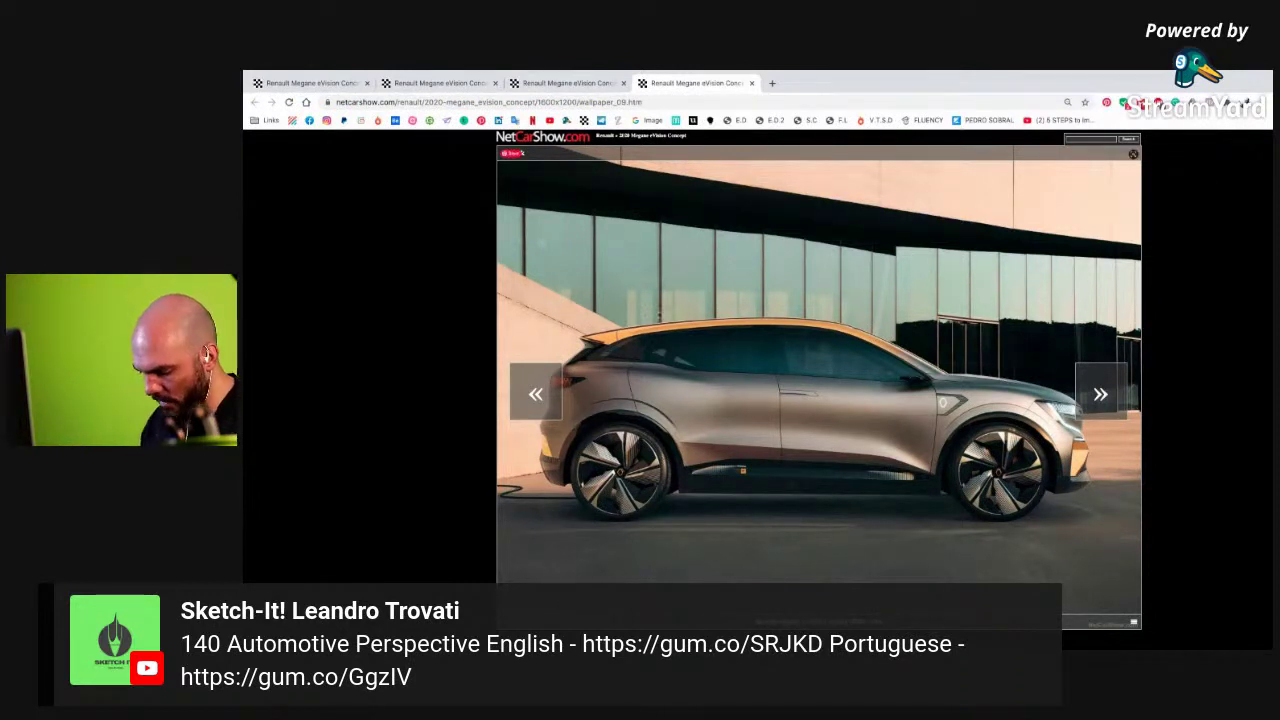
- Copy the concept car's side-view photo and paste it into the blank document in Photoshop
right_click(689, 341)
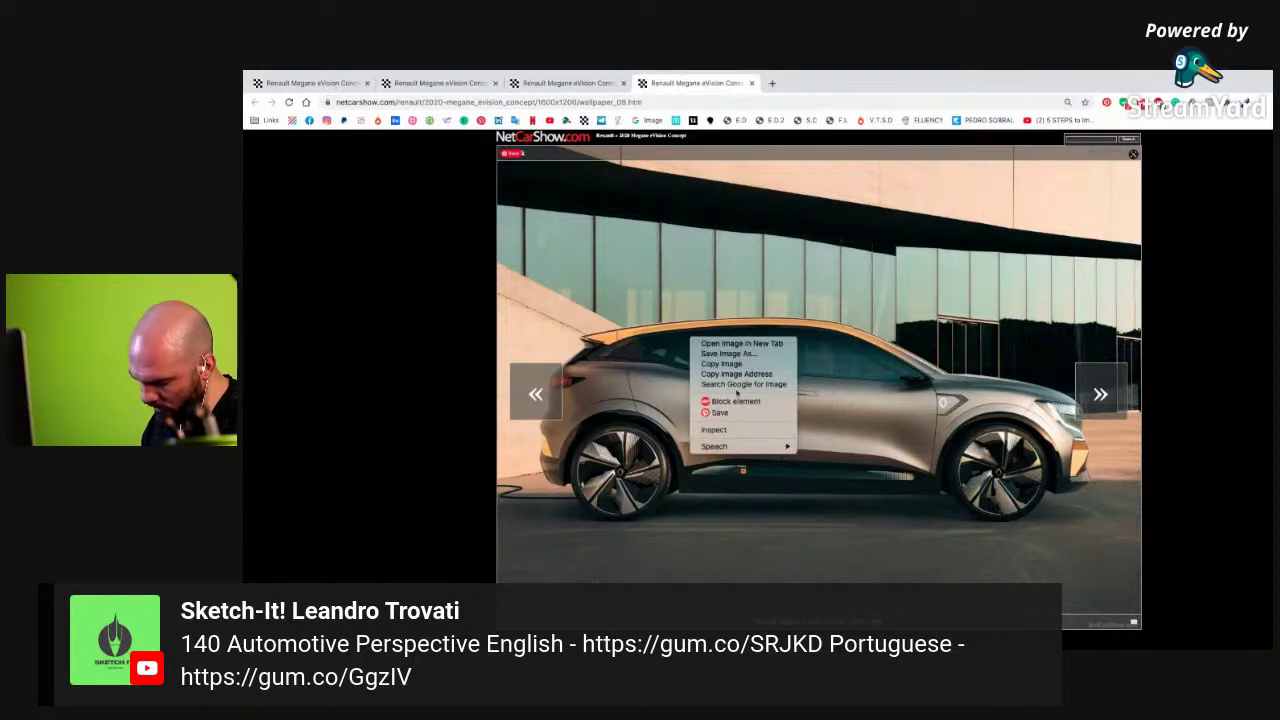
left_click(734, 365)
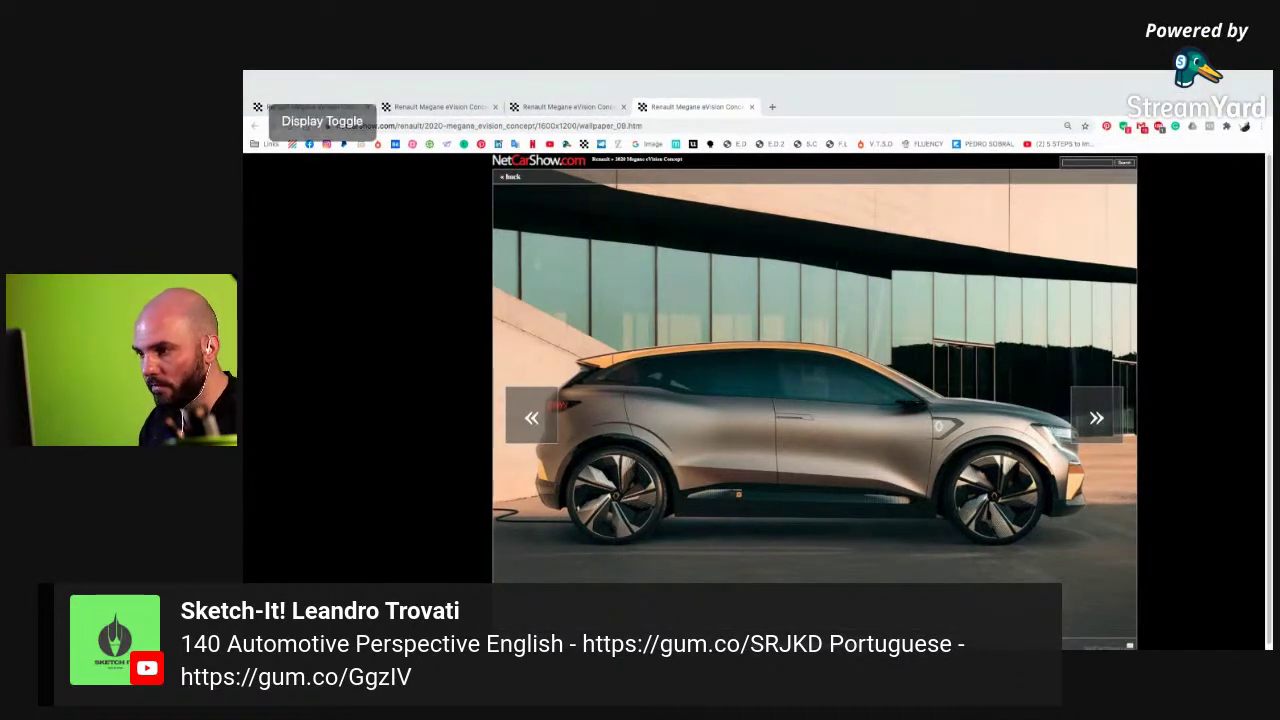
key("super+Tab")
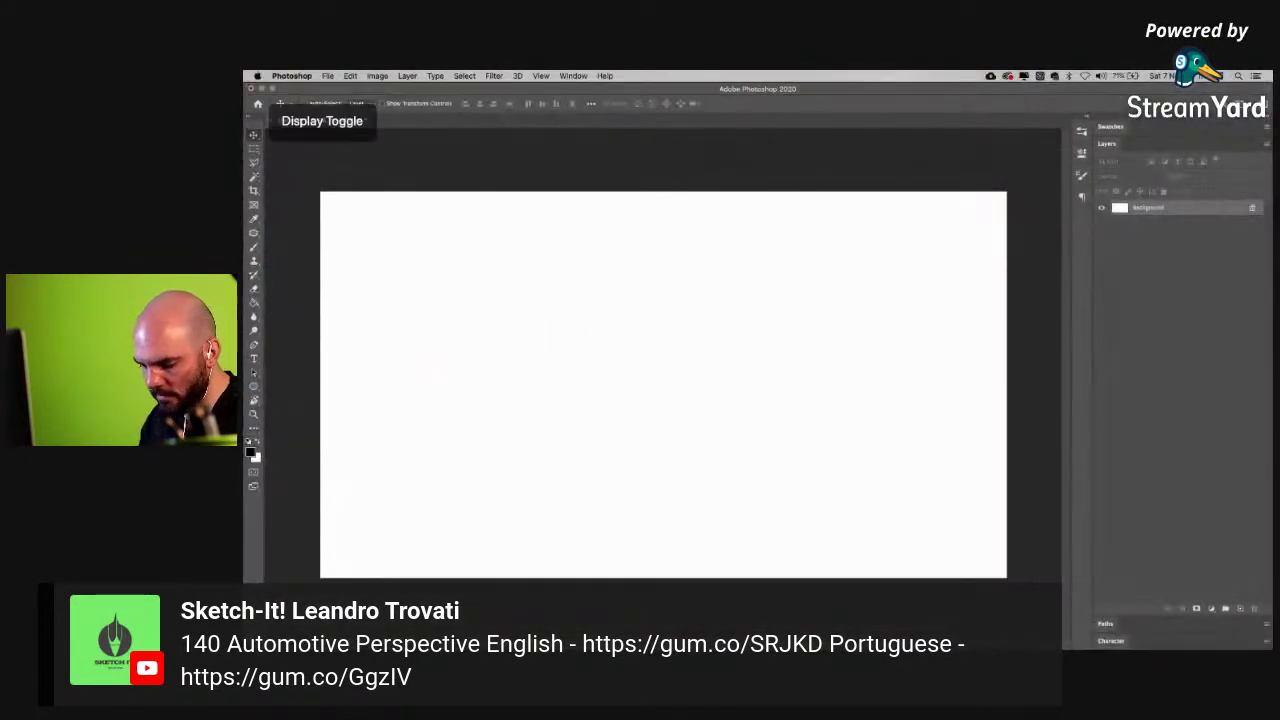
key("super+v")
key("super+minus")
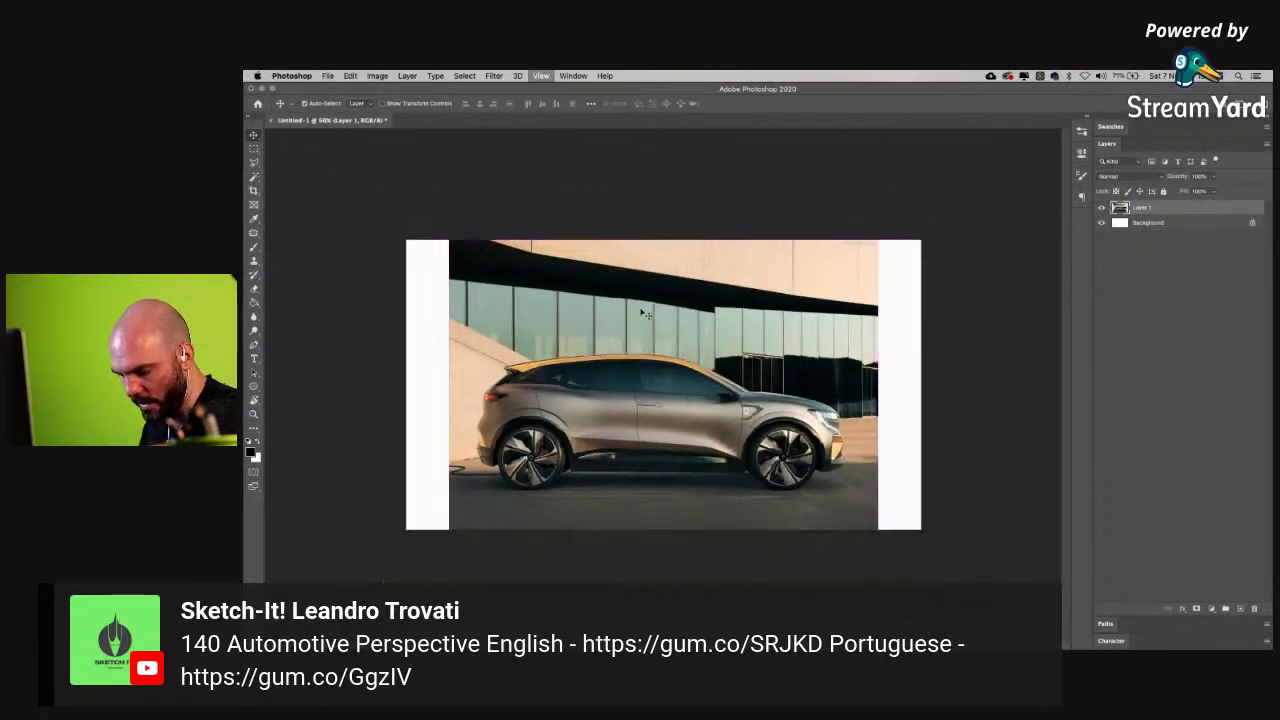
- Enlarge the pasted side-view photo so it covers the whole canvas, position the car within it, and apply the transform
key("super+minus")
key("super+t")
left_click_drag(834, 287, 890, 262)
left_click_drag(800, 378, 828, 340)
key("Return")
- Switch back to Chrome and show the concept car's rear three-quarter photo
key("super")
key("super+Tab")
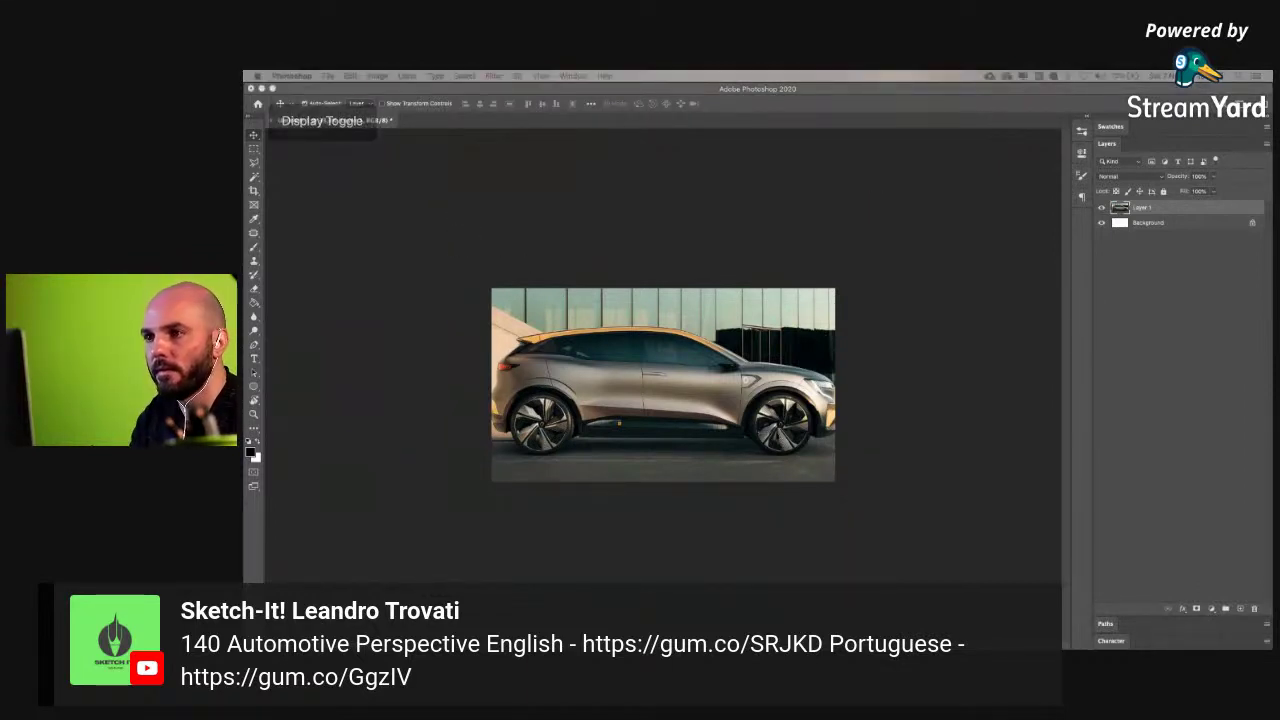
key("super+Tab")
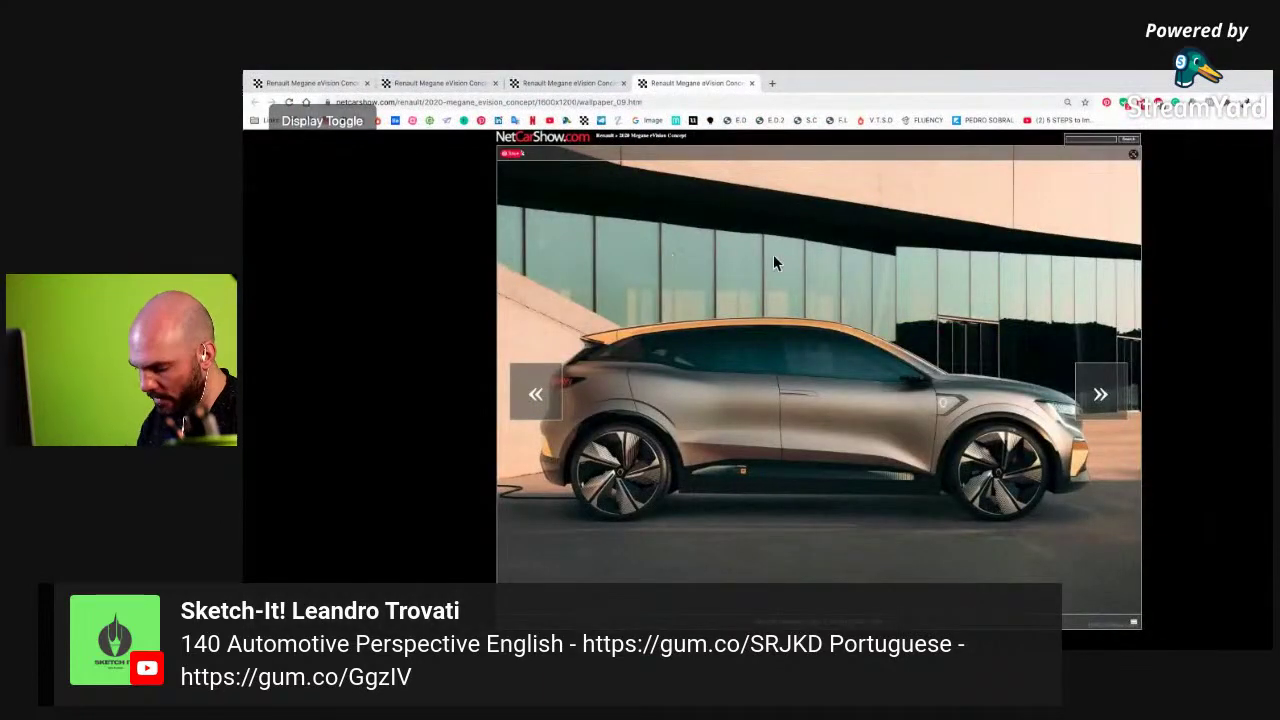
left_click(566, 83)
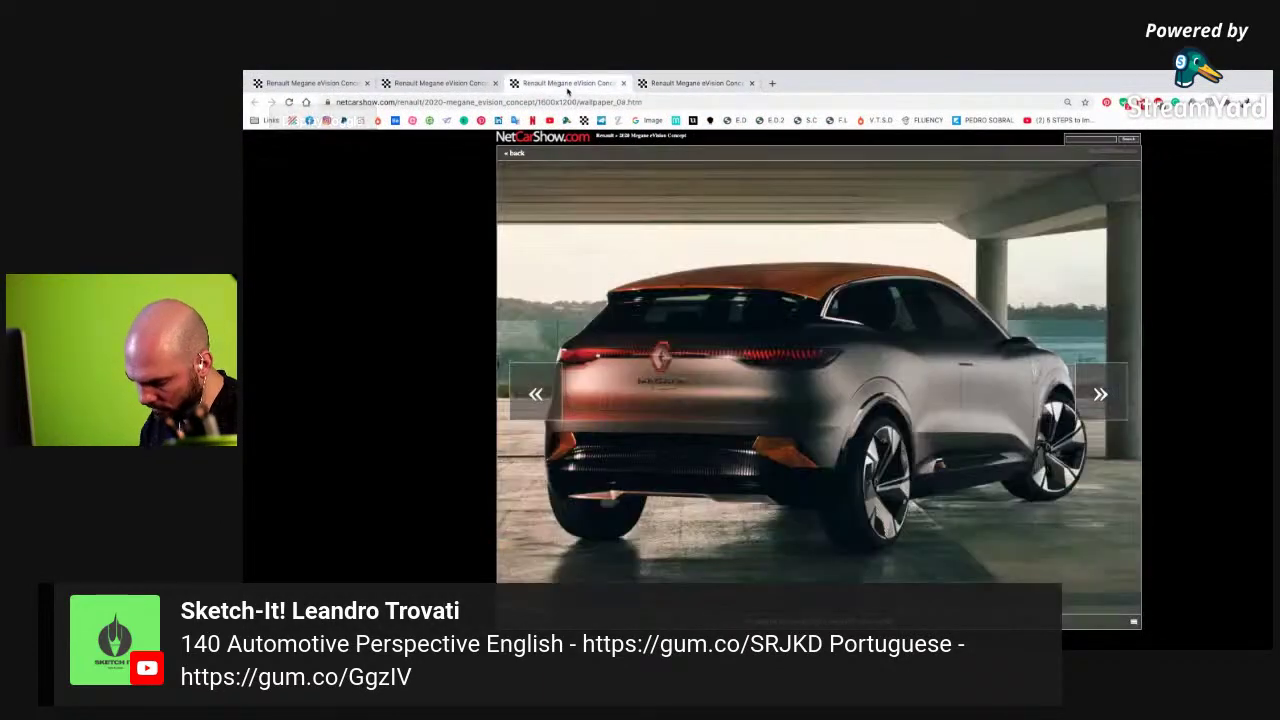
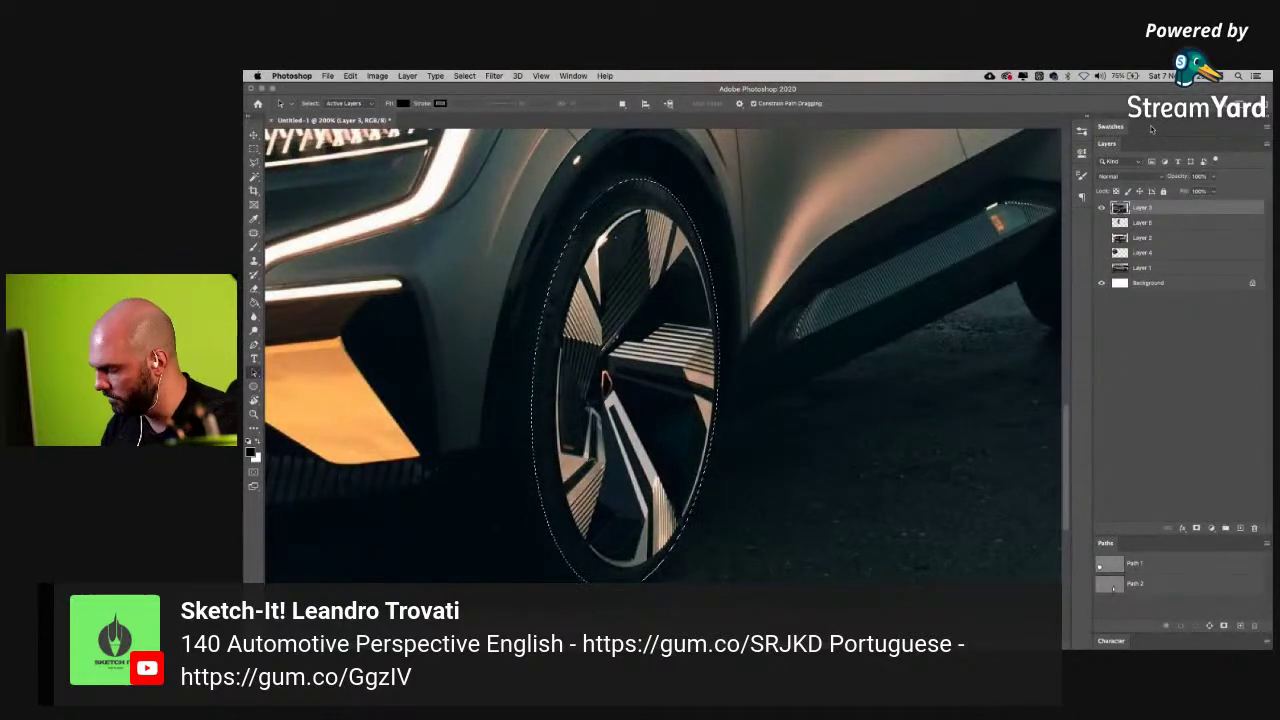
- Copy the selected front wheel from the photo on Layer 3 to a new layer and hide Layer 3
left_click(1103, 222)
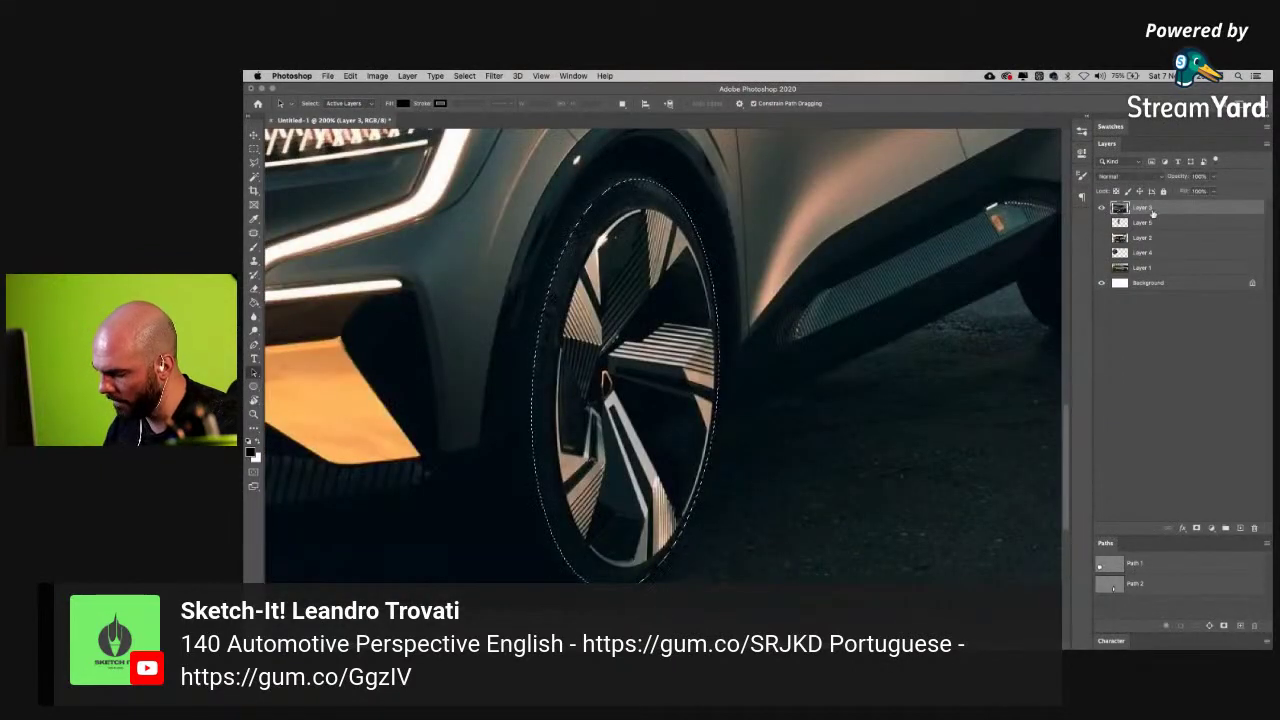
key("ctrl+j")
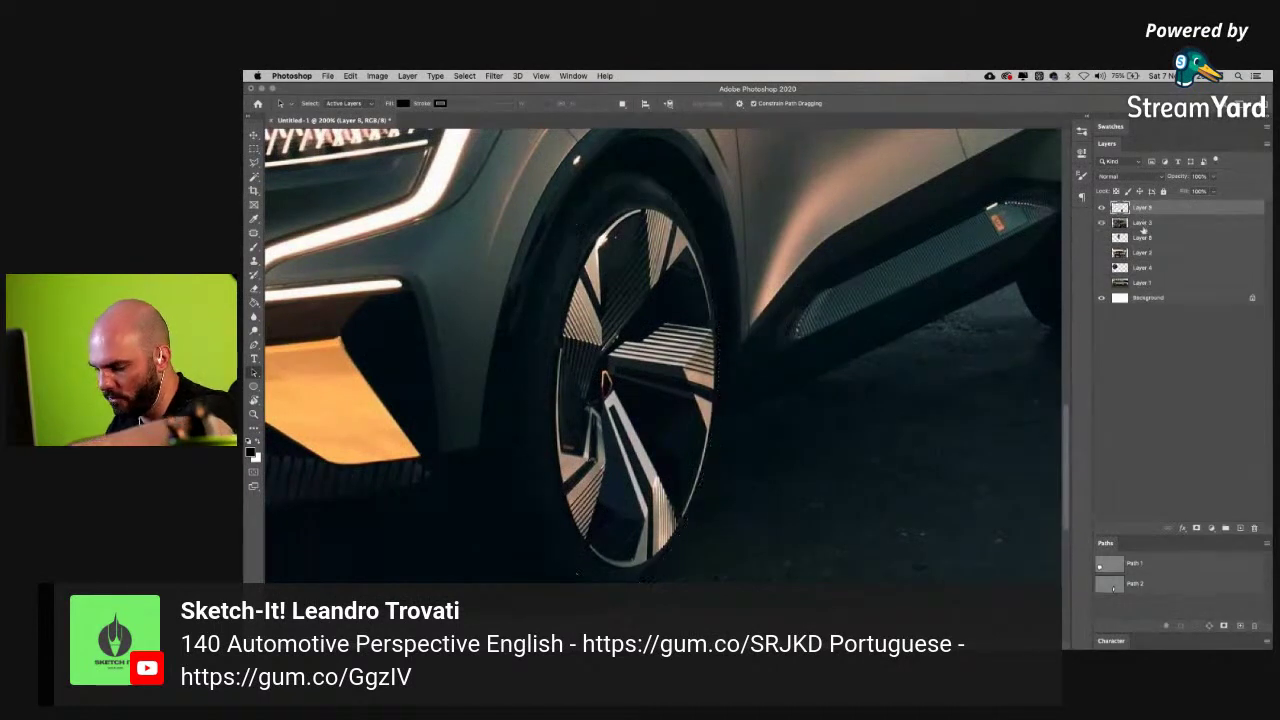
left_click(1102, 222)
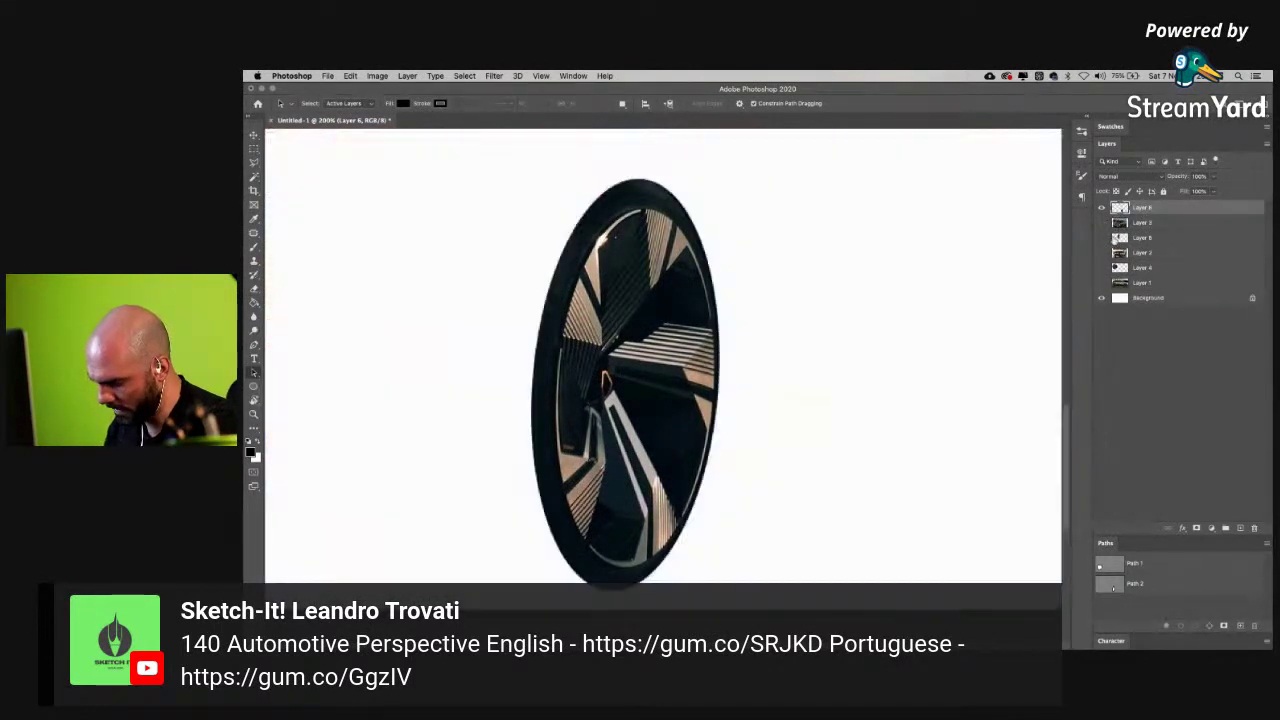
- Show the other two cut-out wheel layers together with the new one on the full canvas
key("super+minus")
key("super+minus")
left_click(1102, 267)
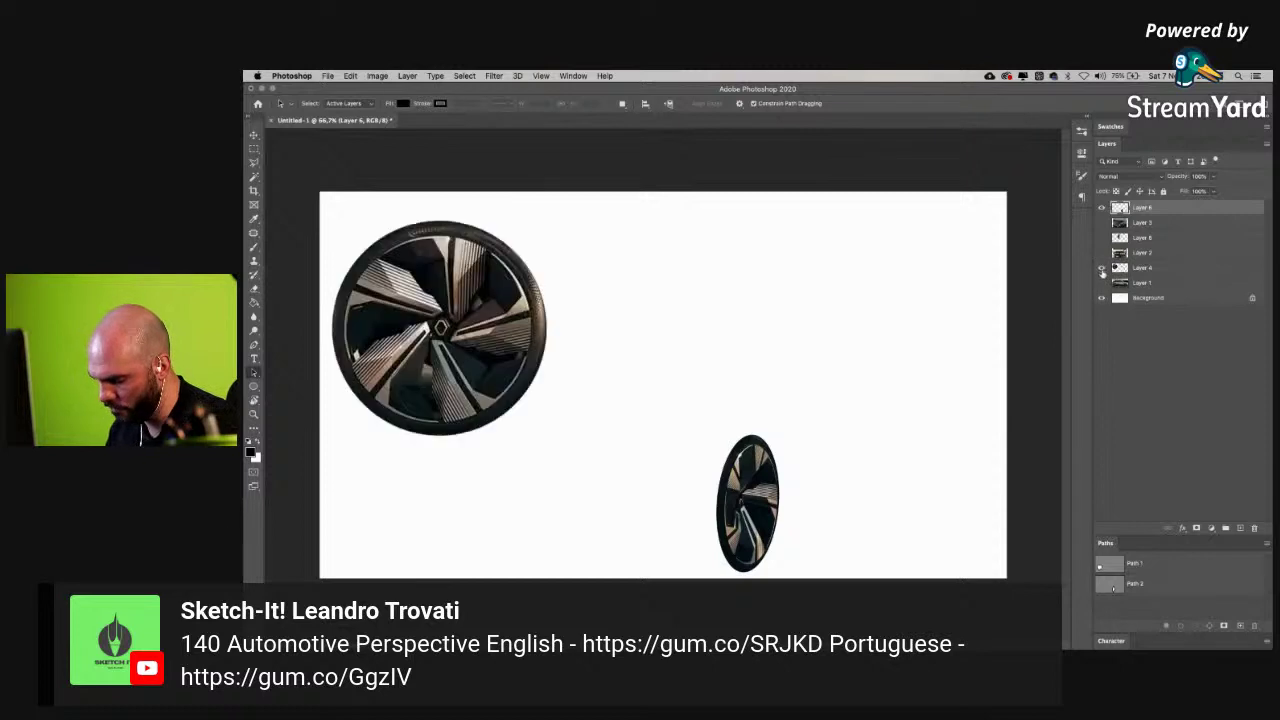
left_click(1102, 237)
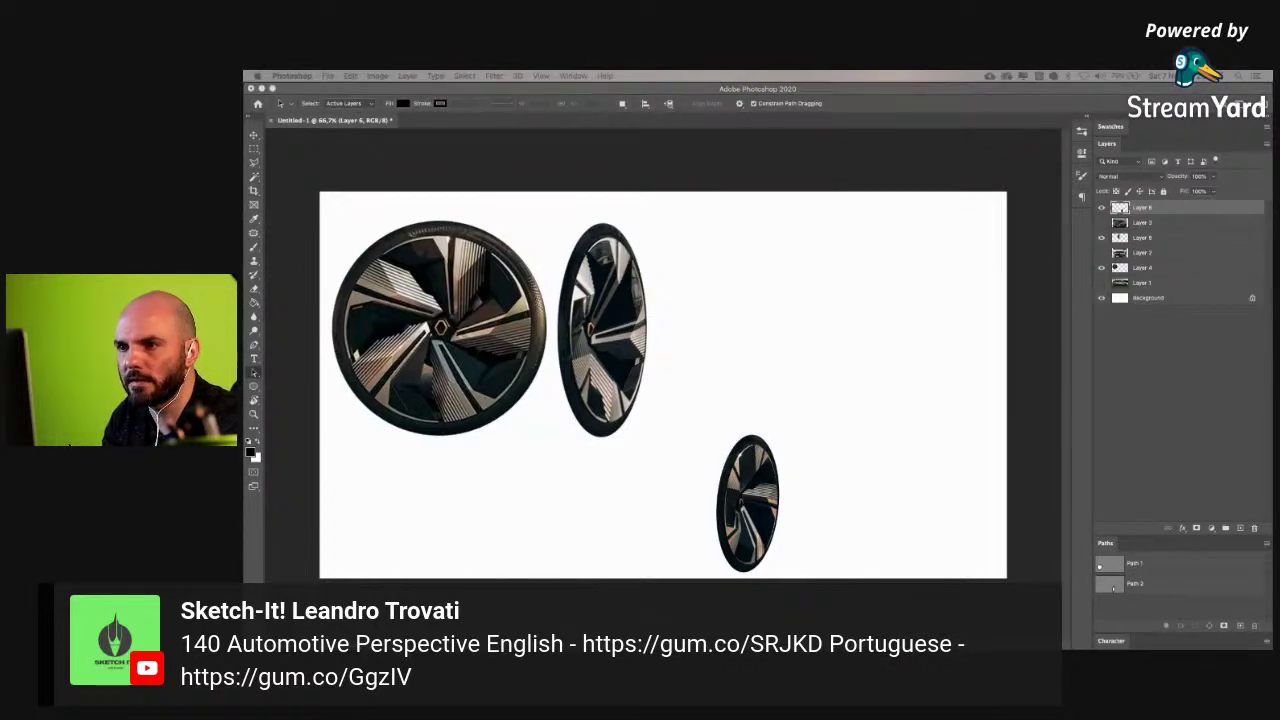
- Switch to Chrome, go to the gallery's third page, and open the close-up photo of the front wheel
key("ctrl+Right")
key("Escape")
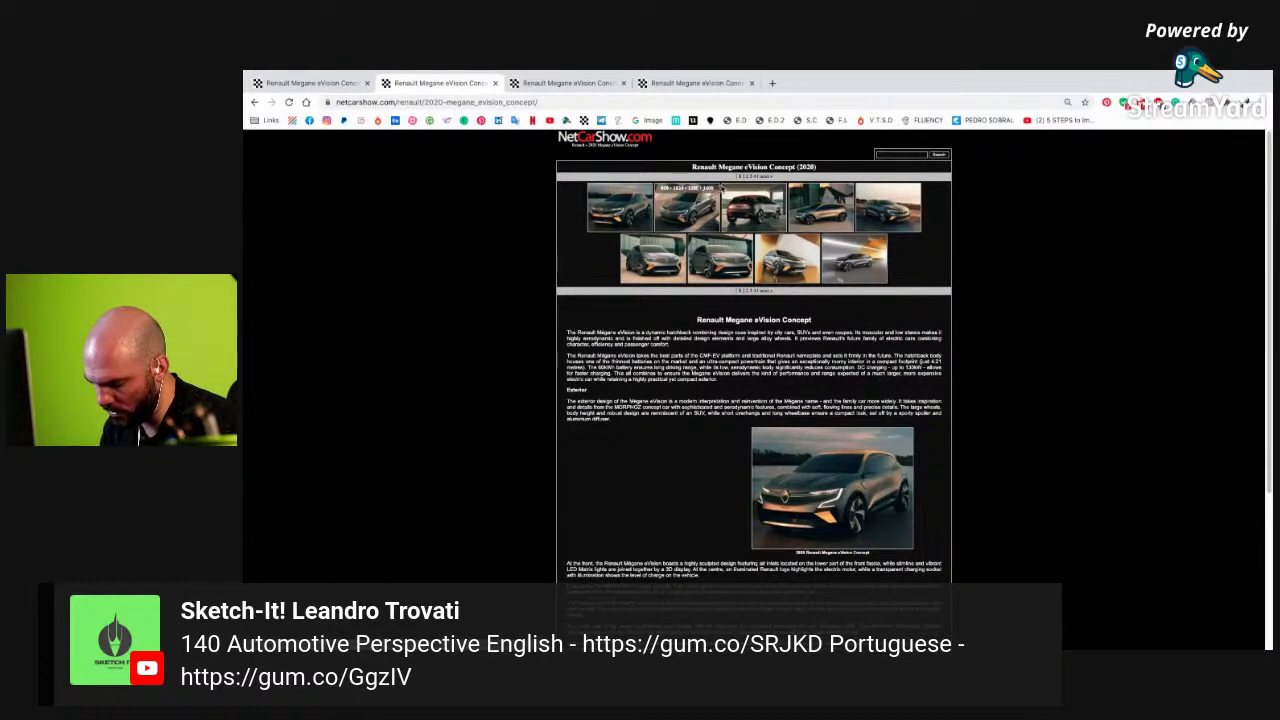
left_click(766, 291)
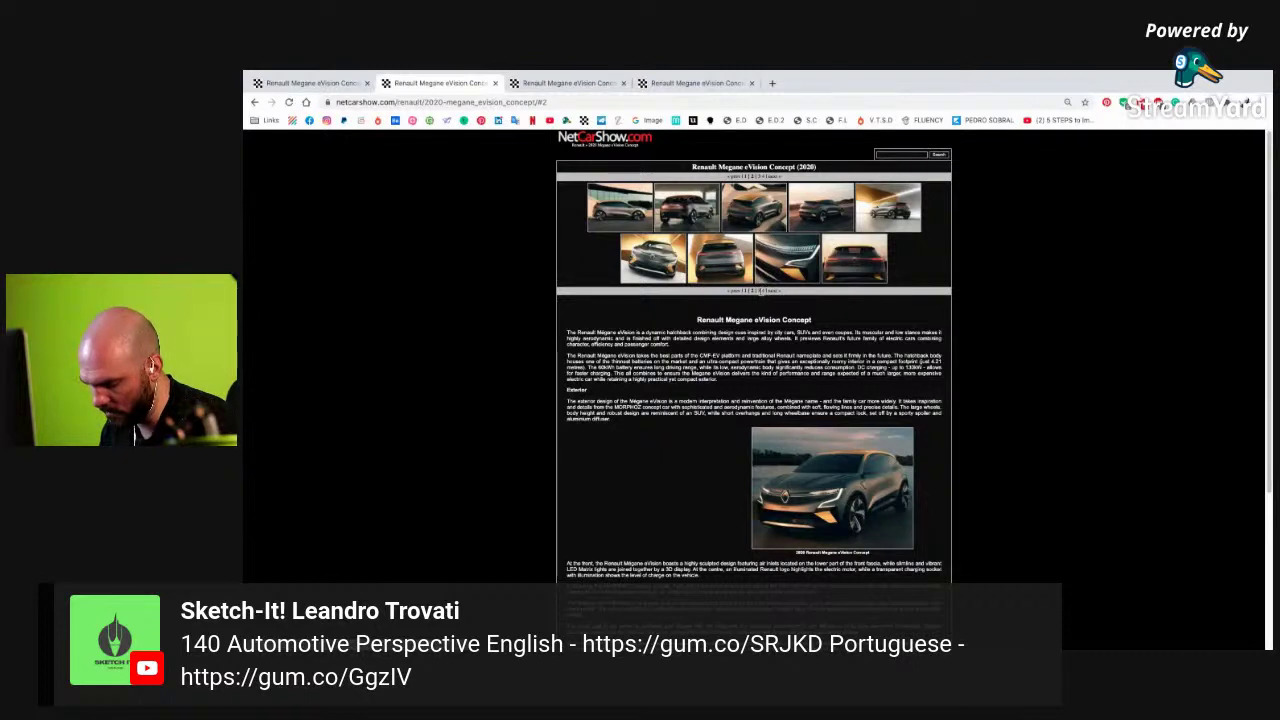
left_click(771, 295)
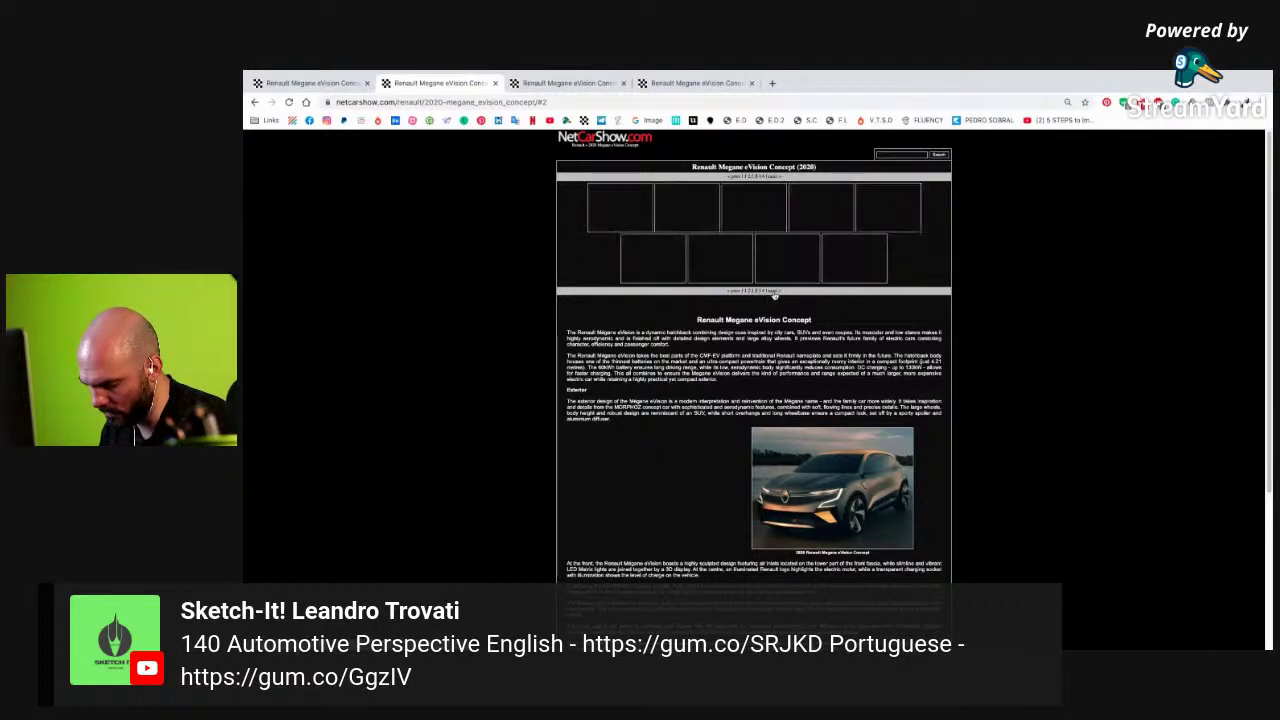
left_click(776, 180)
left_click(777, 186)
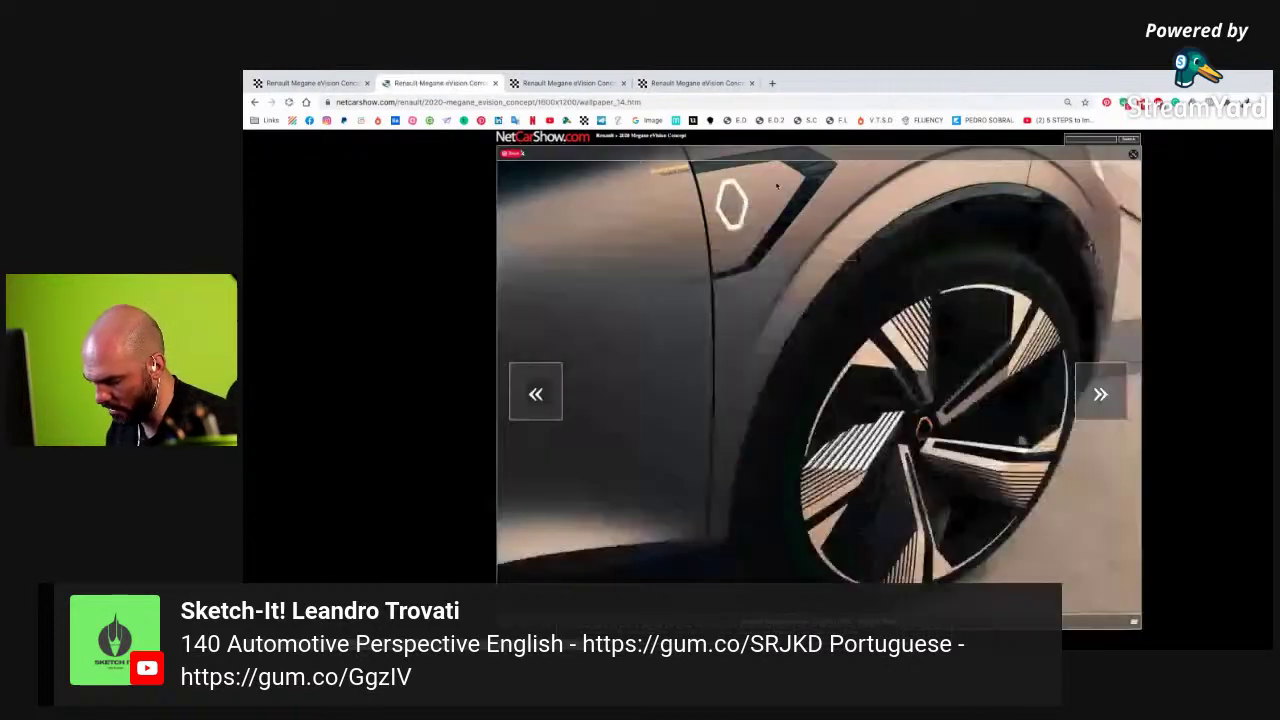
- Copy the front wheel close-up image and switch back to Photoshop
right_click(932, 395)
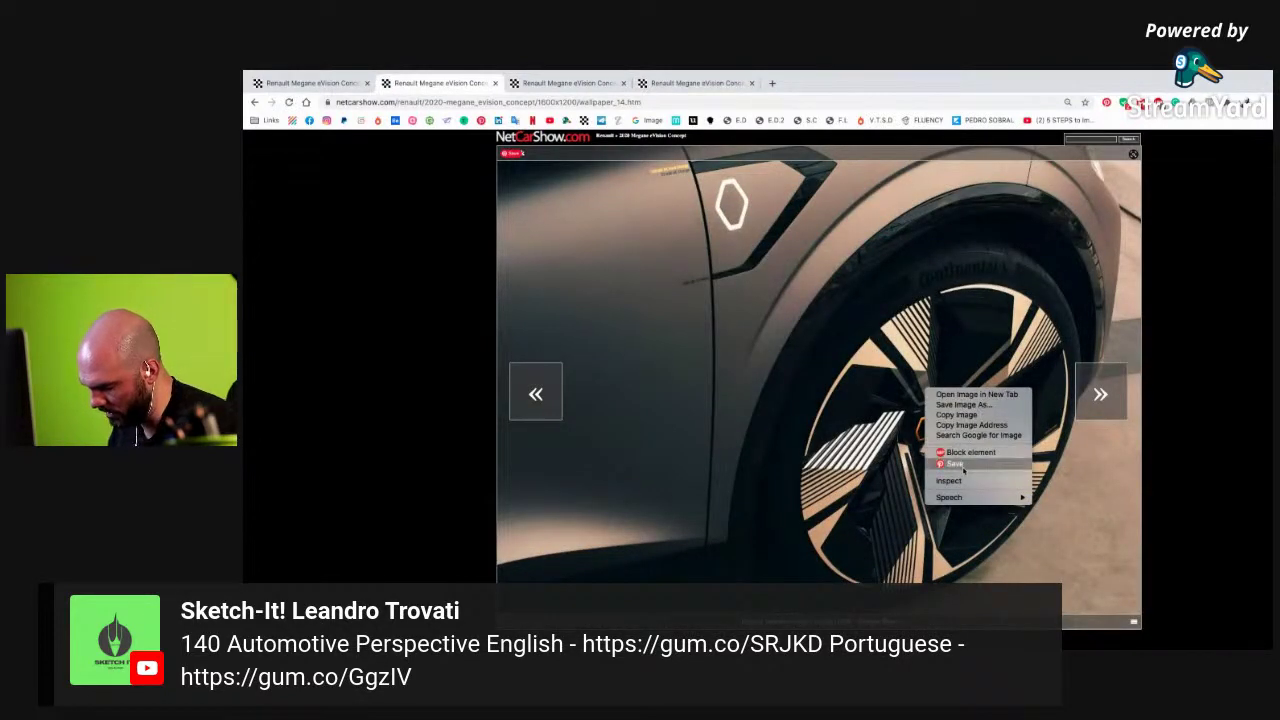
left_click(970, 416)
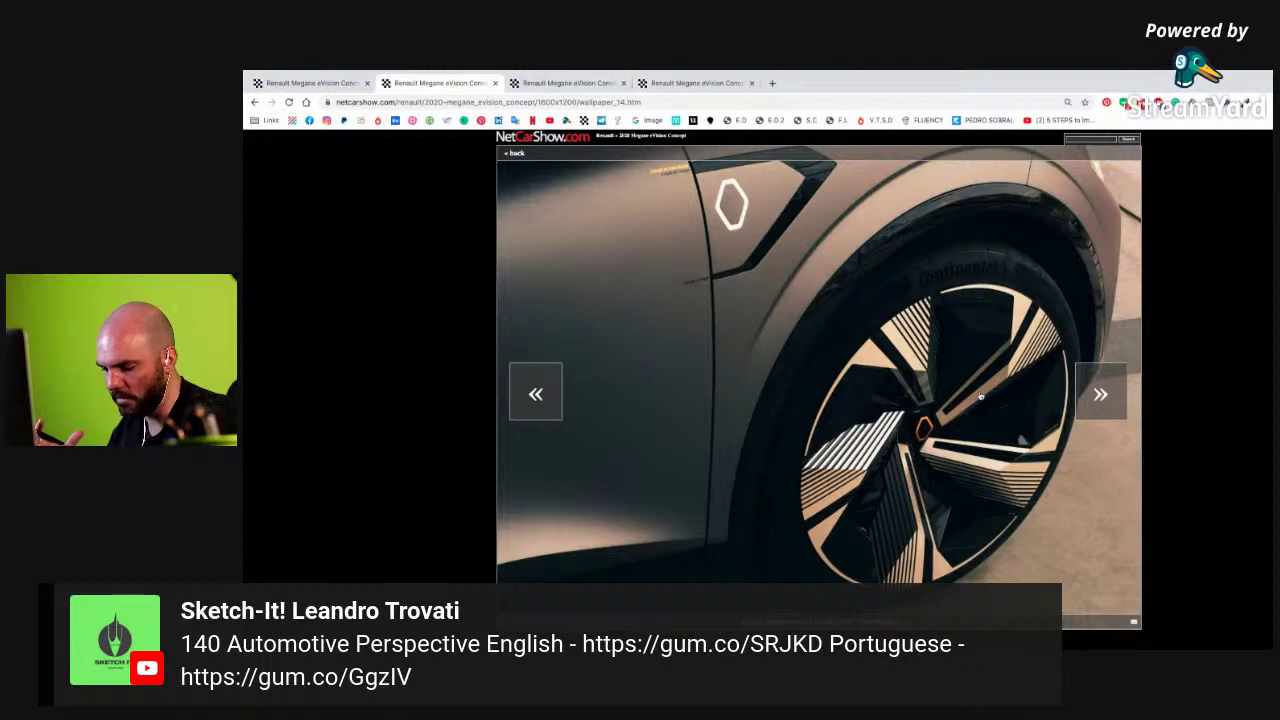
key("super+Tab")
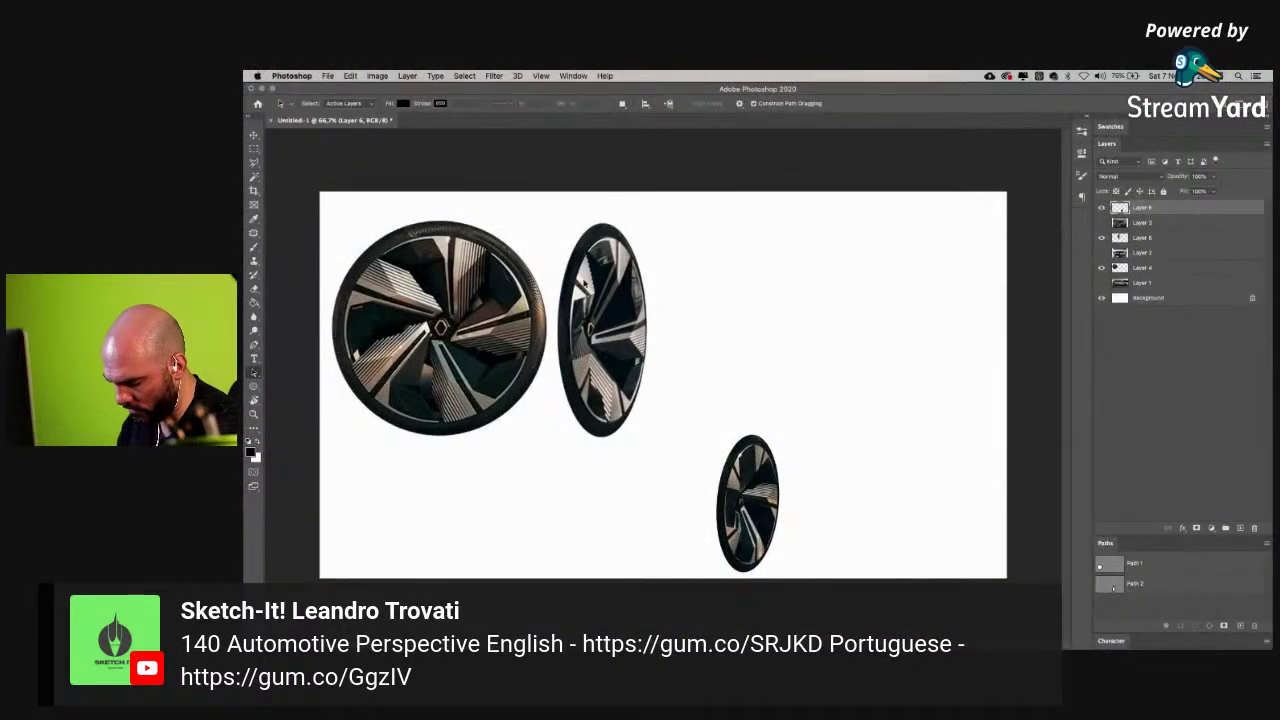
- Toggle the two larger wheel cut-outs off and on to check them, and hide the small wheel on Layer 6
left_click(1103, 238)
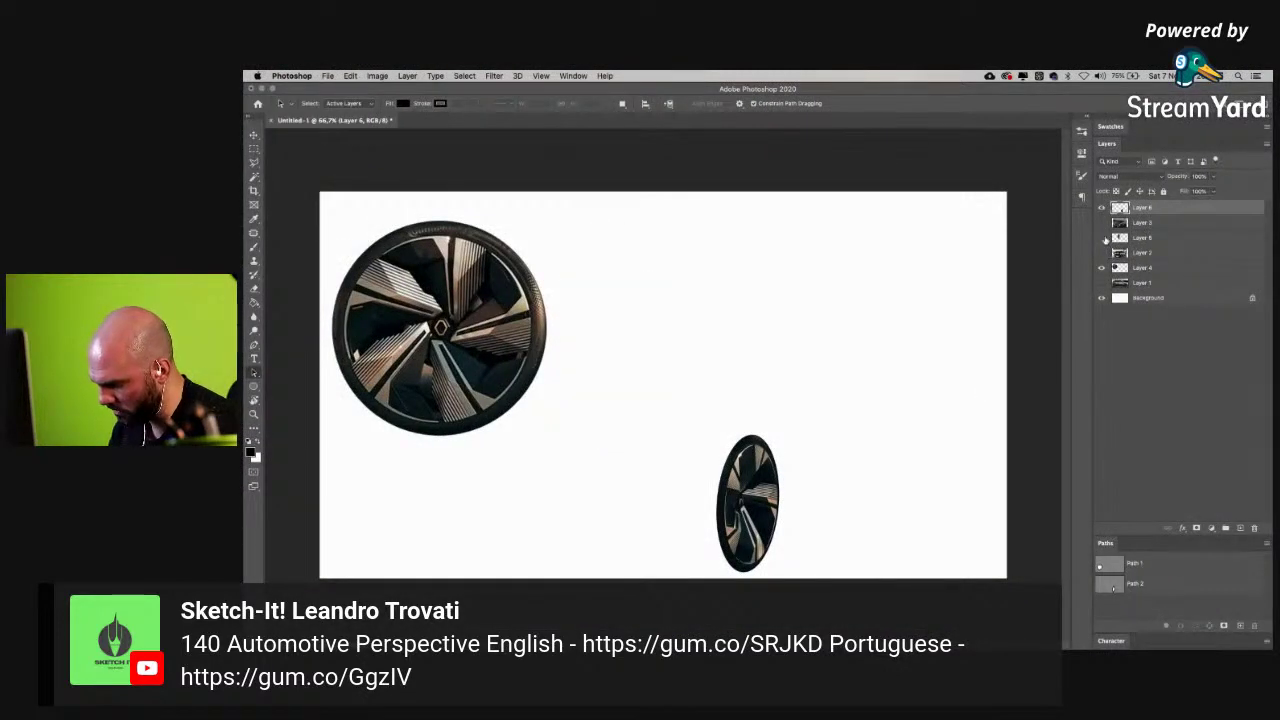
left_click(1103, 238)
left_click(1102, 268)
left_click(1102, 268)
left_click(1102, 208)
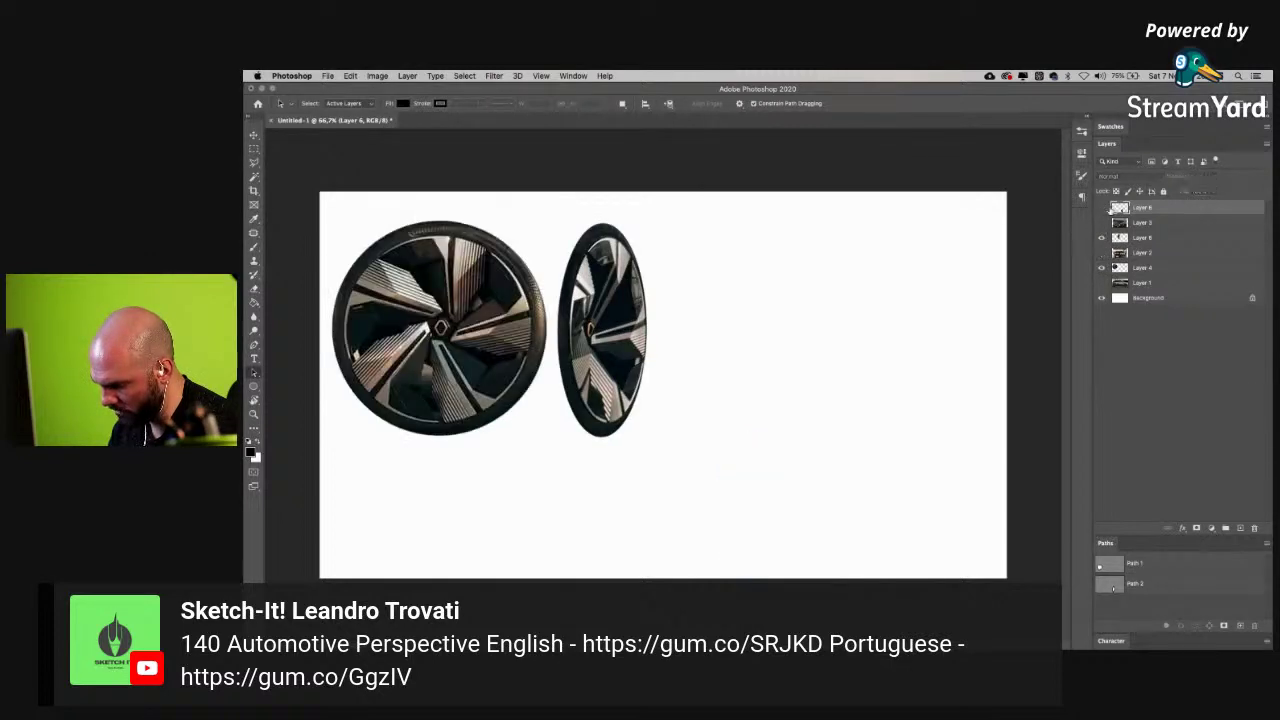
- Paste the wheel close-up above Layer 3 and move it up so the whole wheel fits on the canvas
left_click(1170, 223)
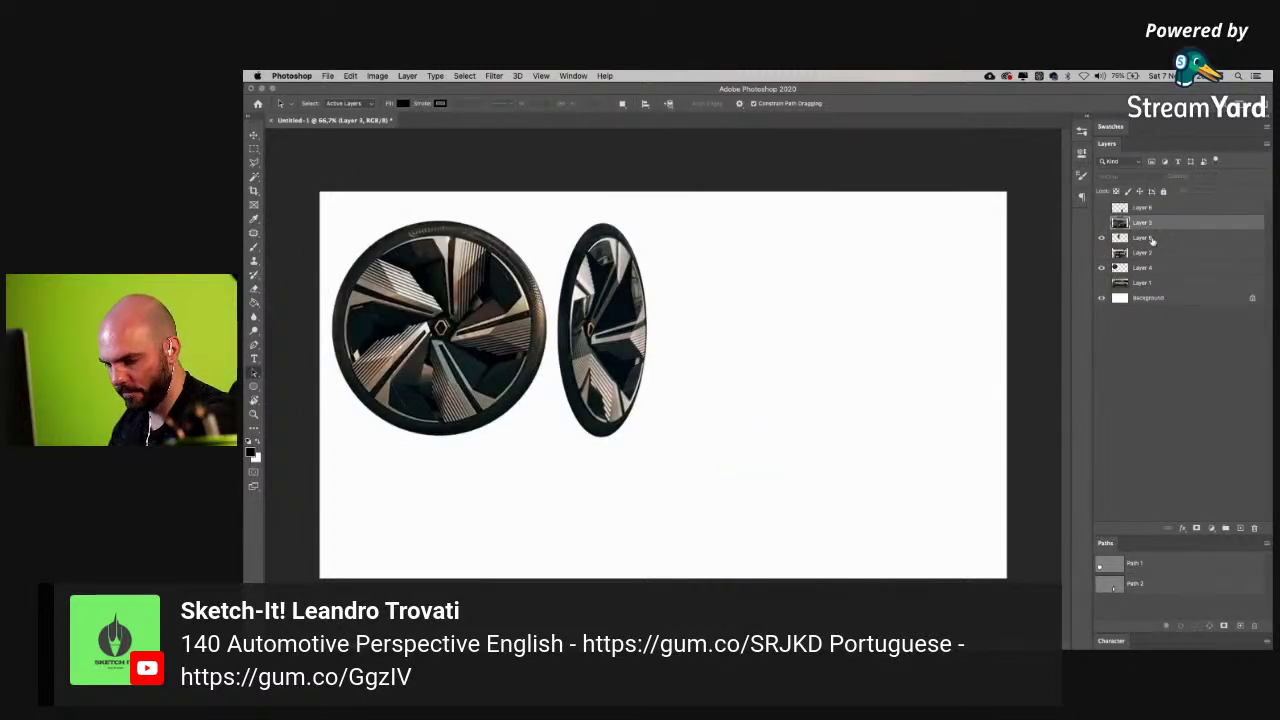
key("cmd+v")
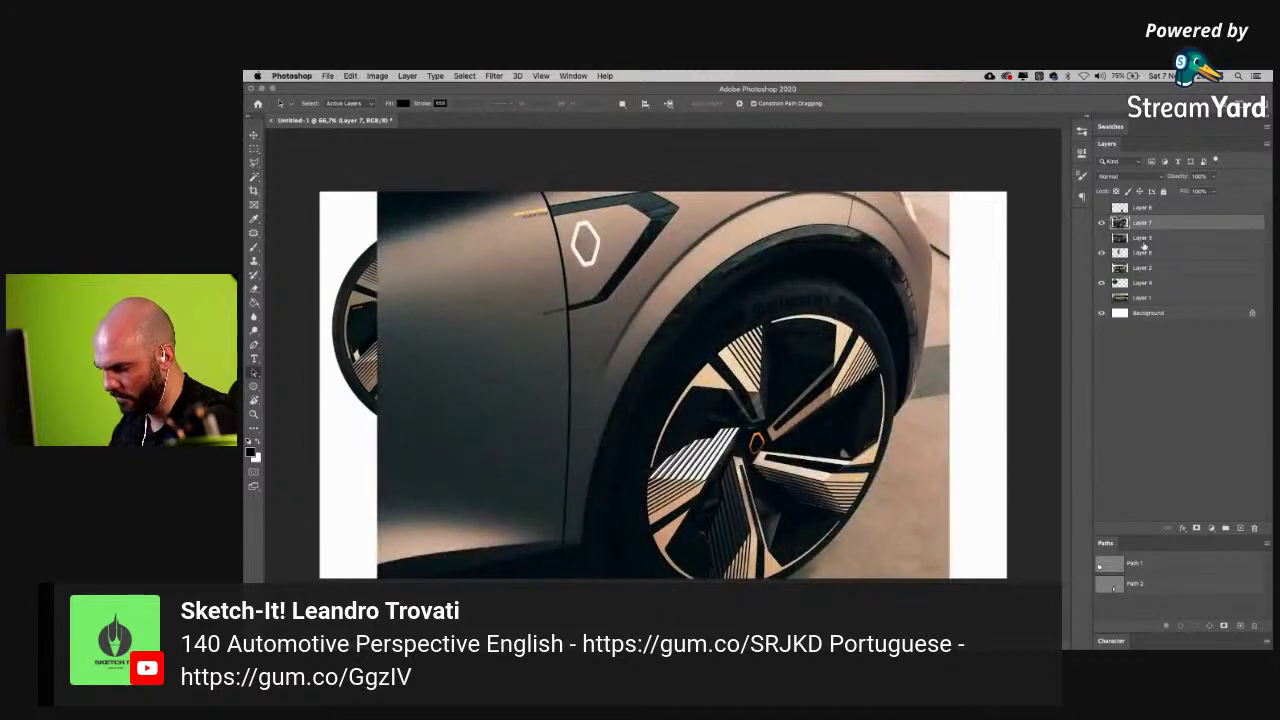
key("v")
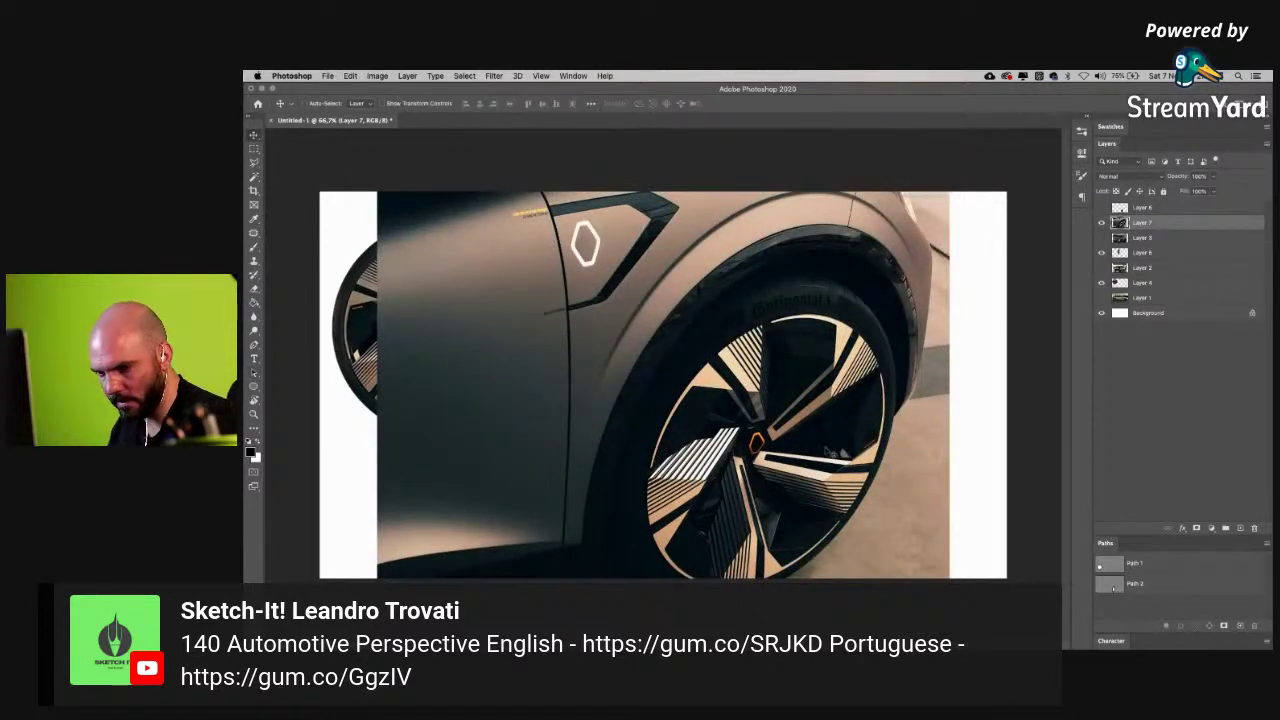
left_click_drag(826, 455, 806, 395)
- Draw a small elliptical path from near the wheel's hub in the close-up photo
left_click(256, 376)
mouse_move(720, 347)
left_mouse_down()
mouse_move(728, 384)
mouse_move(814, 445)
left_mouse_up()
key("a")
- Rotate the elliptical path to follow the wheel's tilt and stretch its sides out to the rim
key("super+t")
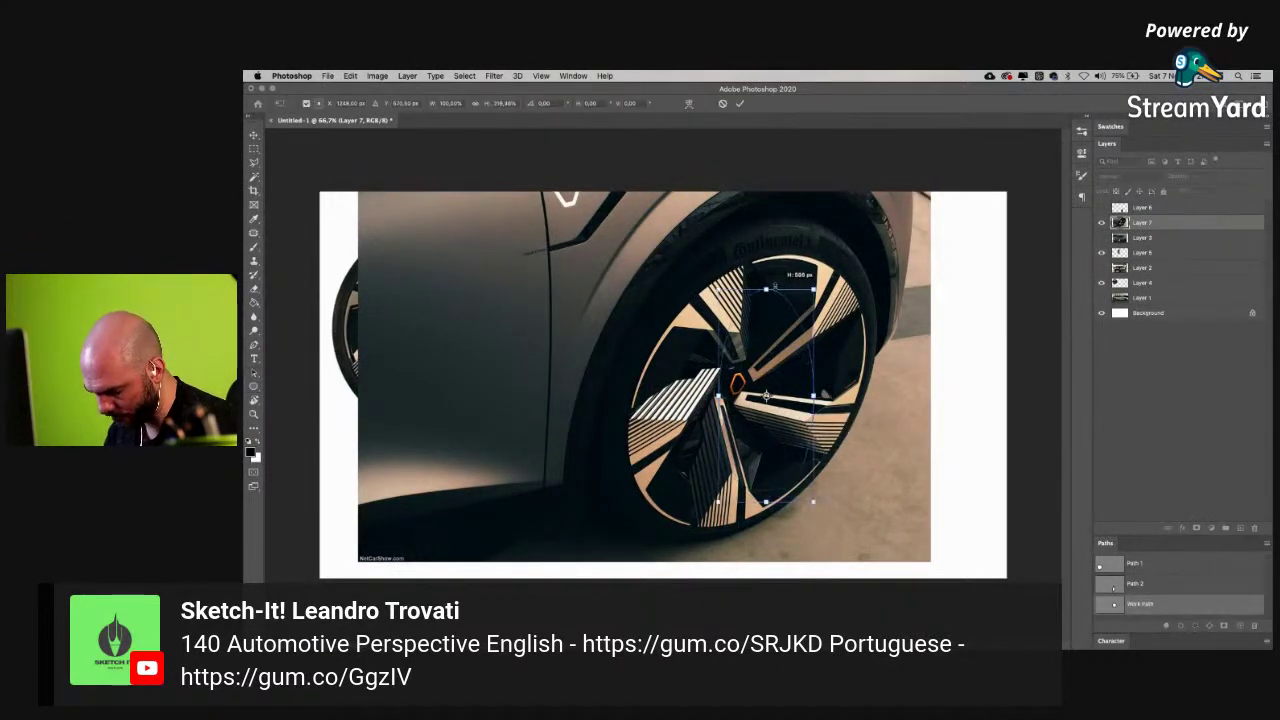
left_click_drag(836, 224, 899, 305)
left_click_drag(729, 366, 670, 318)
left_click_drag(803, 424, 834, 447)
left_click_drag(819, 297, 839, 270)
left_click_drag(685, 472, 655, 512)
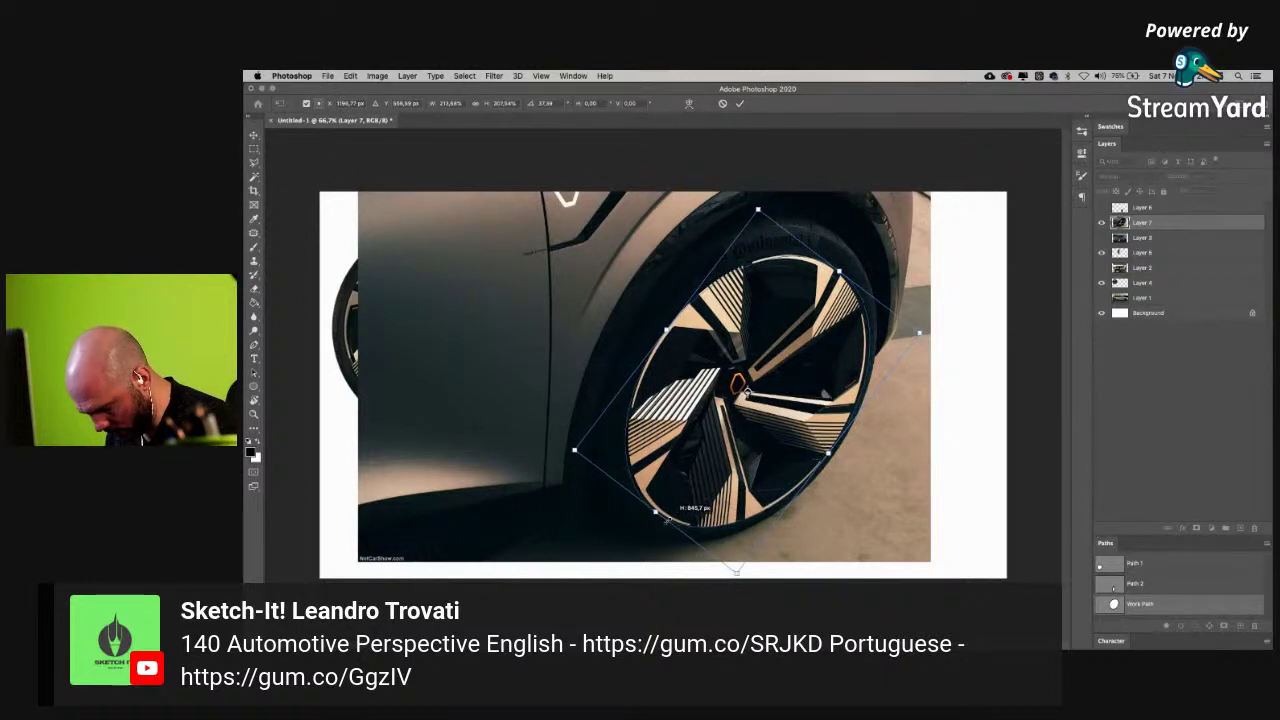
- Refine the ellipse's rotation to about 34° and its sides to match the rim's edge, and apply the transform
left_click_drag(950, 268, 945, 260)
left_click_drag(663, 334, 659, 329)
left_click_drag(829, 453, 830, 451)
left_click_drag(831, 266, 833, 264)
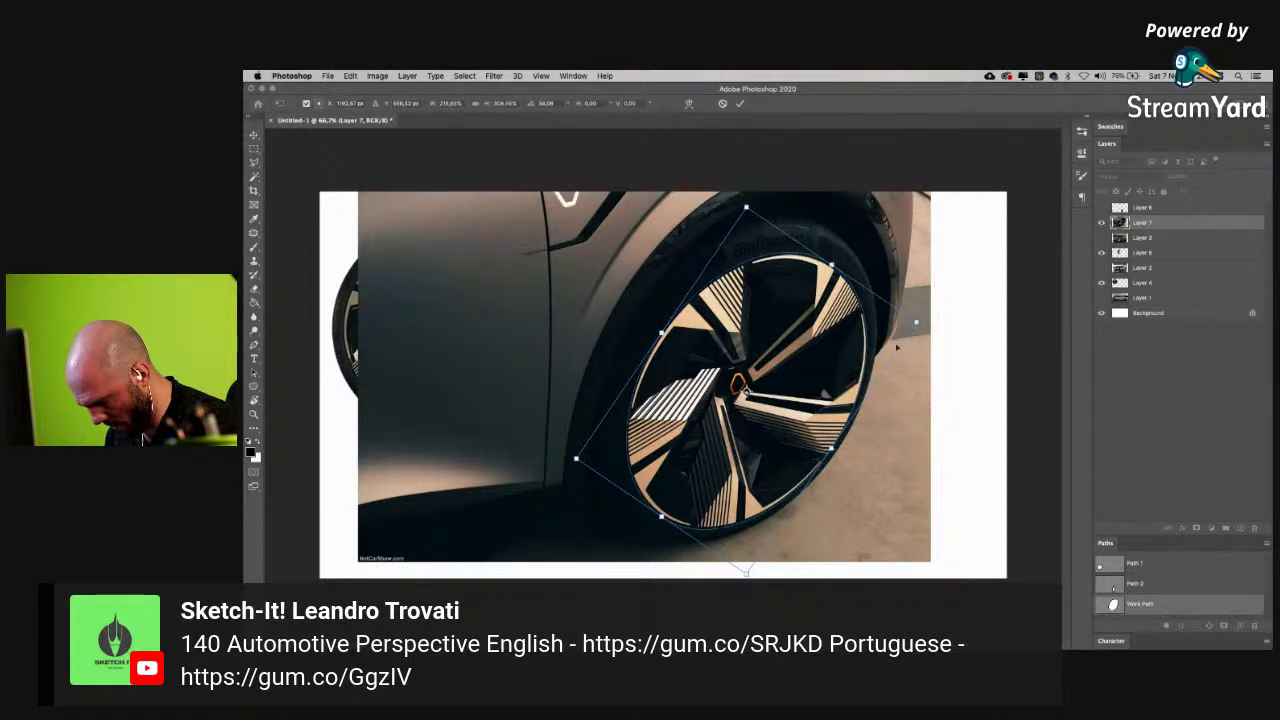
left_click_drag(915, 323, 915, 323)
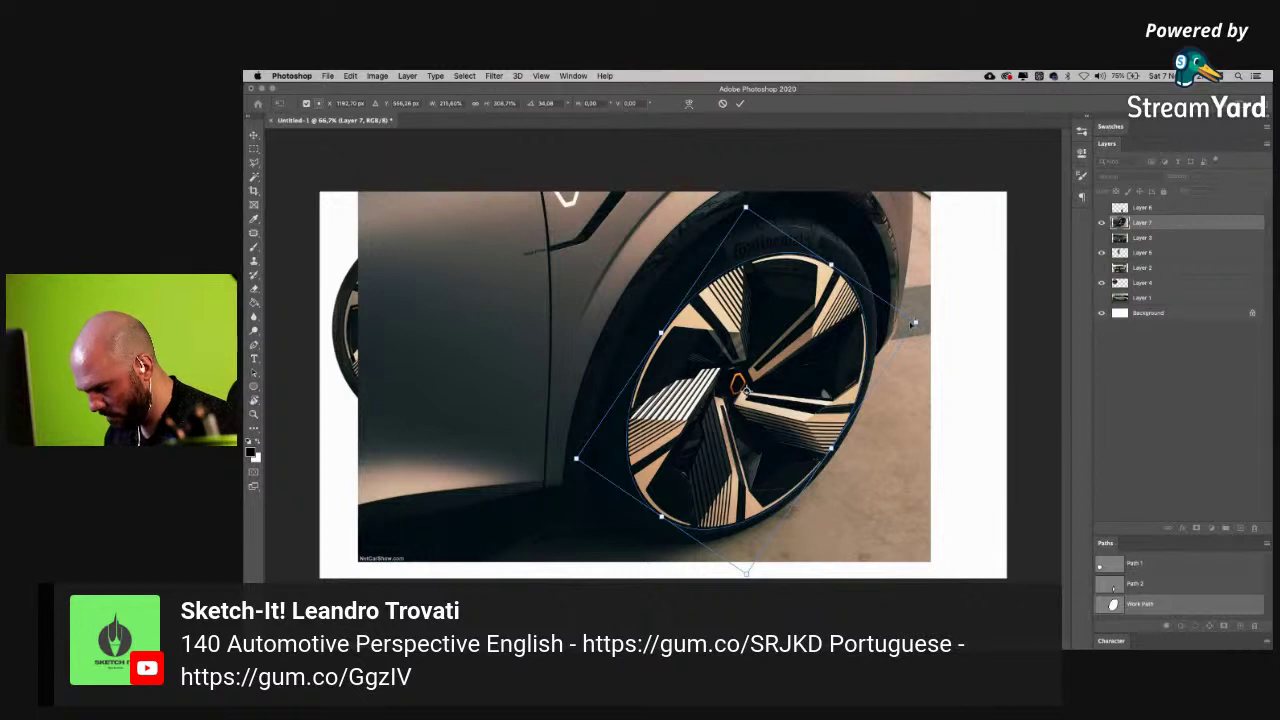
key("Return")
- Enlarge the elliptical path from the rim to the tyre's outer edge in the wheel close-up and apply the transform
key("ctrl+t")
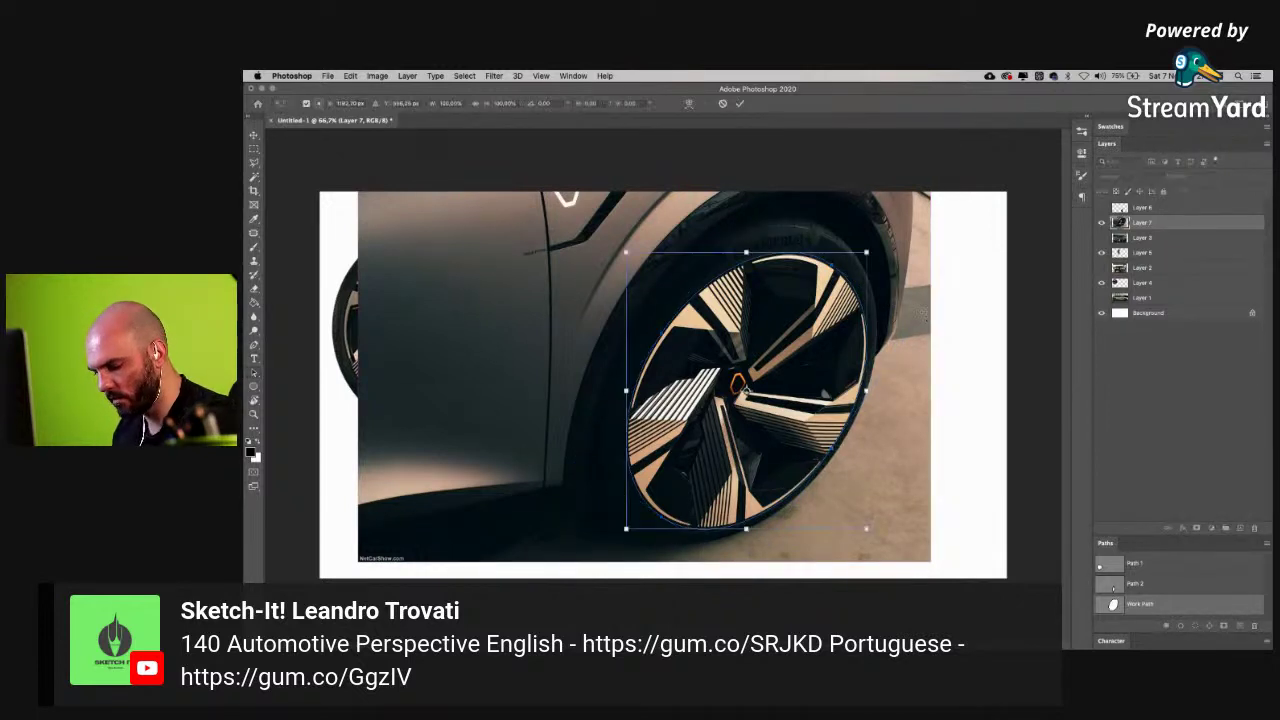
left_click_drag(866, 252, 875, 245)
left_click_drag(619, 244, 596, 230)
left_click_drag(872, 231, 874, 226)
left_click_drag(596, 536, 595, 543)
left_click_drag(874, 540, 875, 541)
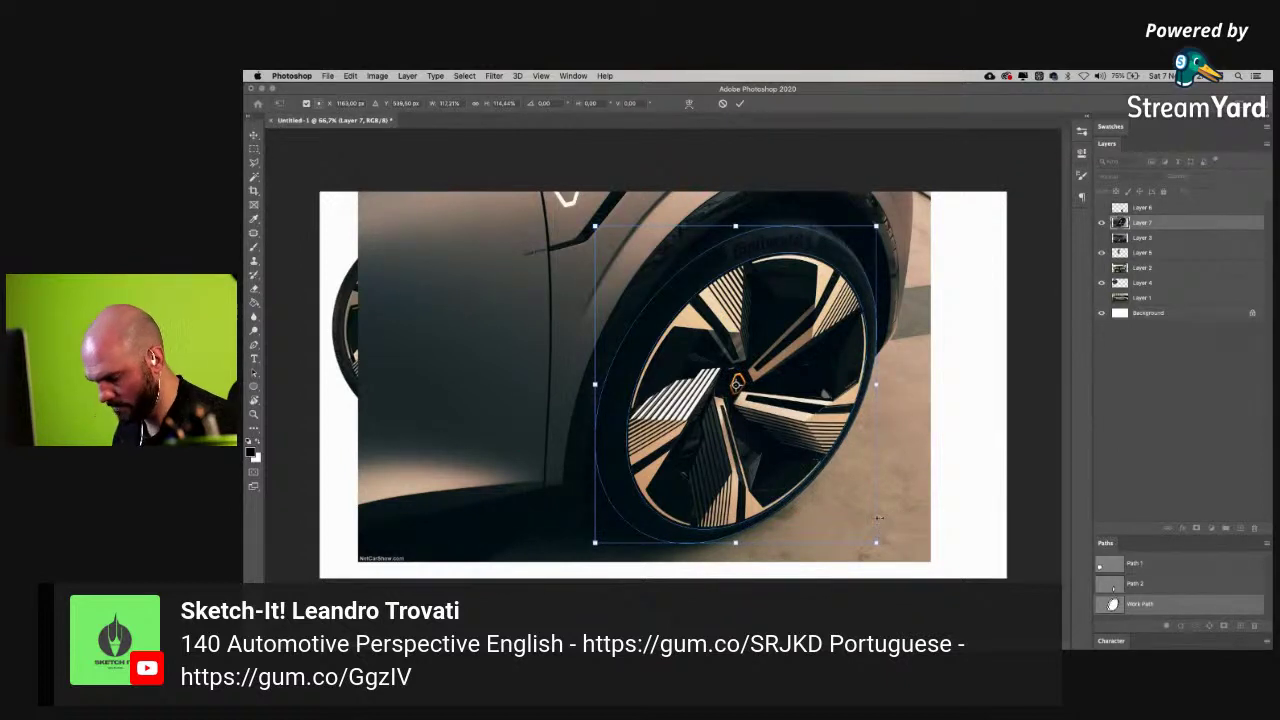
key("Return")
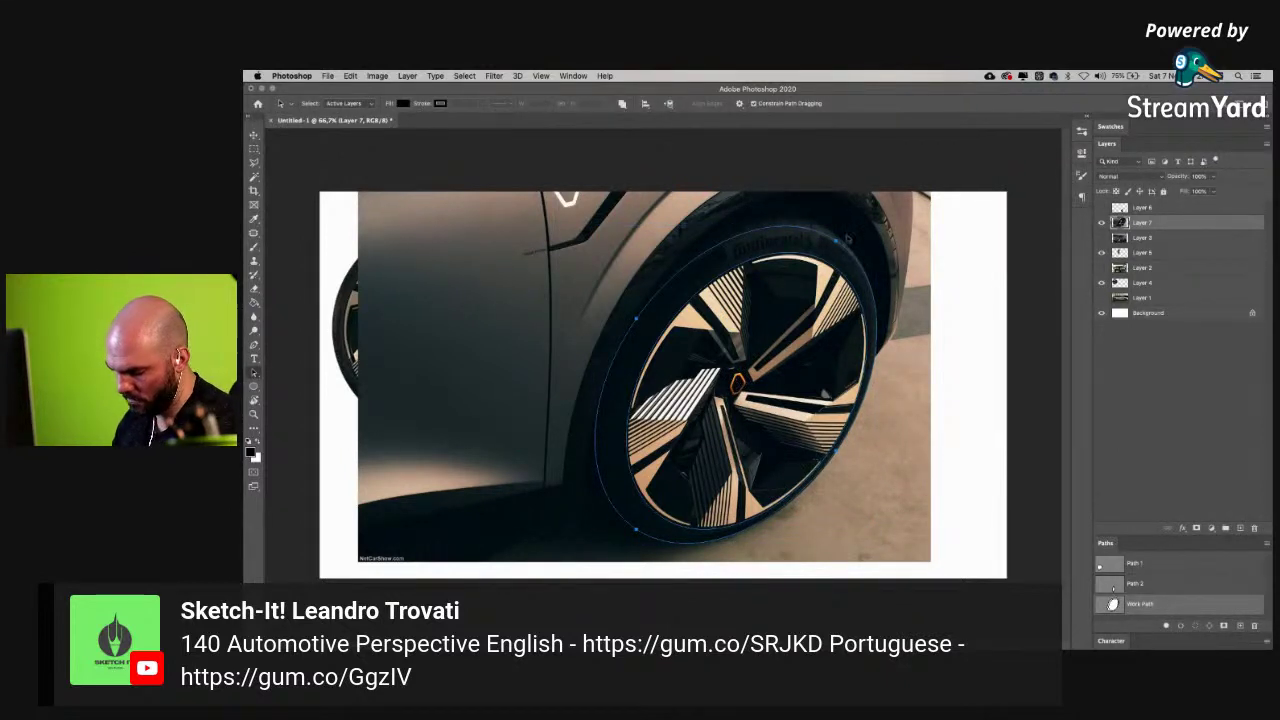
key("ctrl+t")
left_click_drag(880, 220, 876, 224)
key("Return")
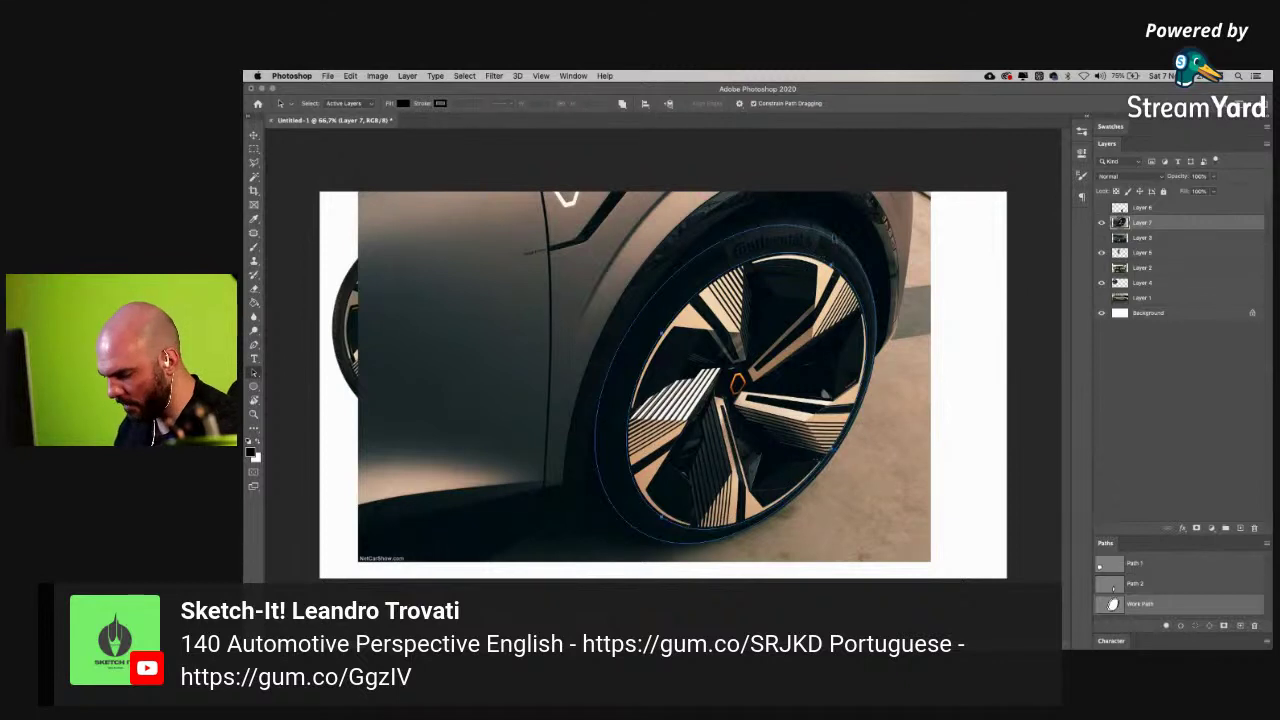
- Make a selection from the wheel path, copy the wheel to a new layer and hide the close-up photo
right_click(814, 258)
left_click(860, 325)
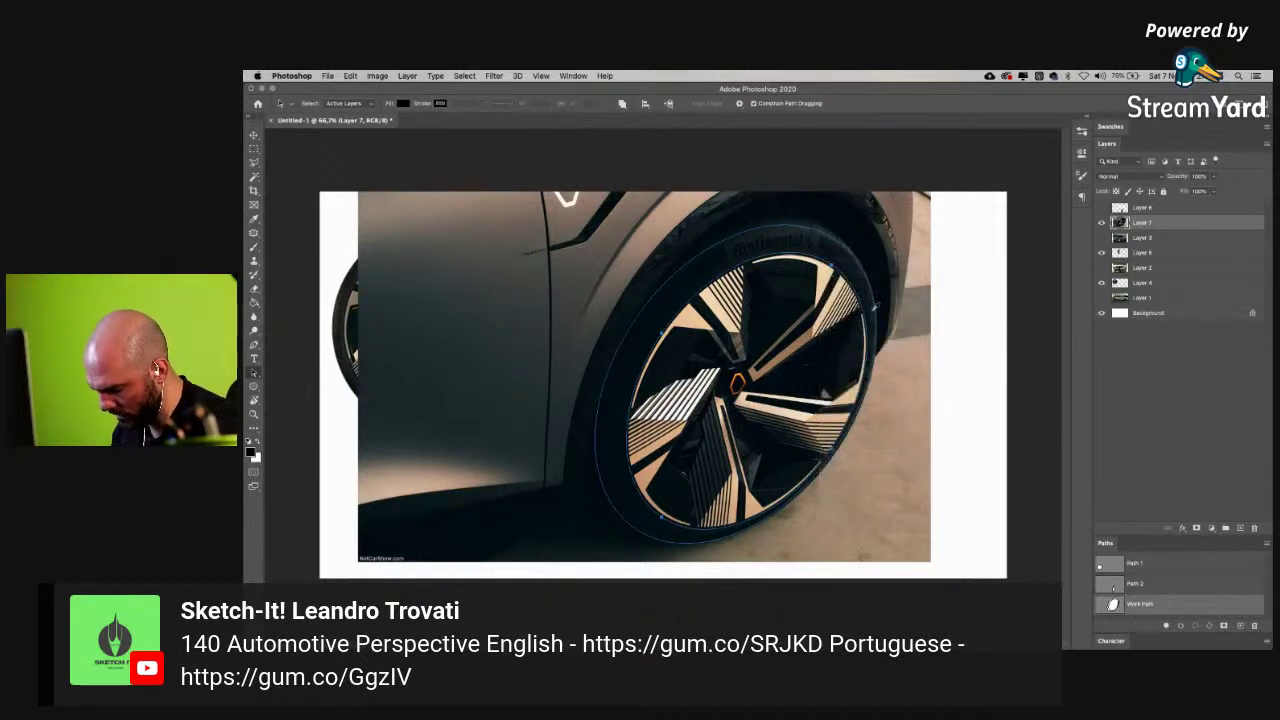
left_click(732, 352)
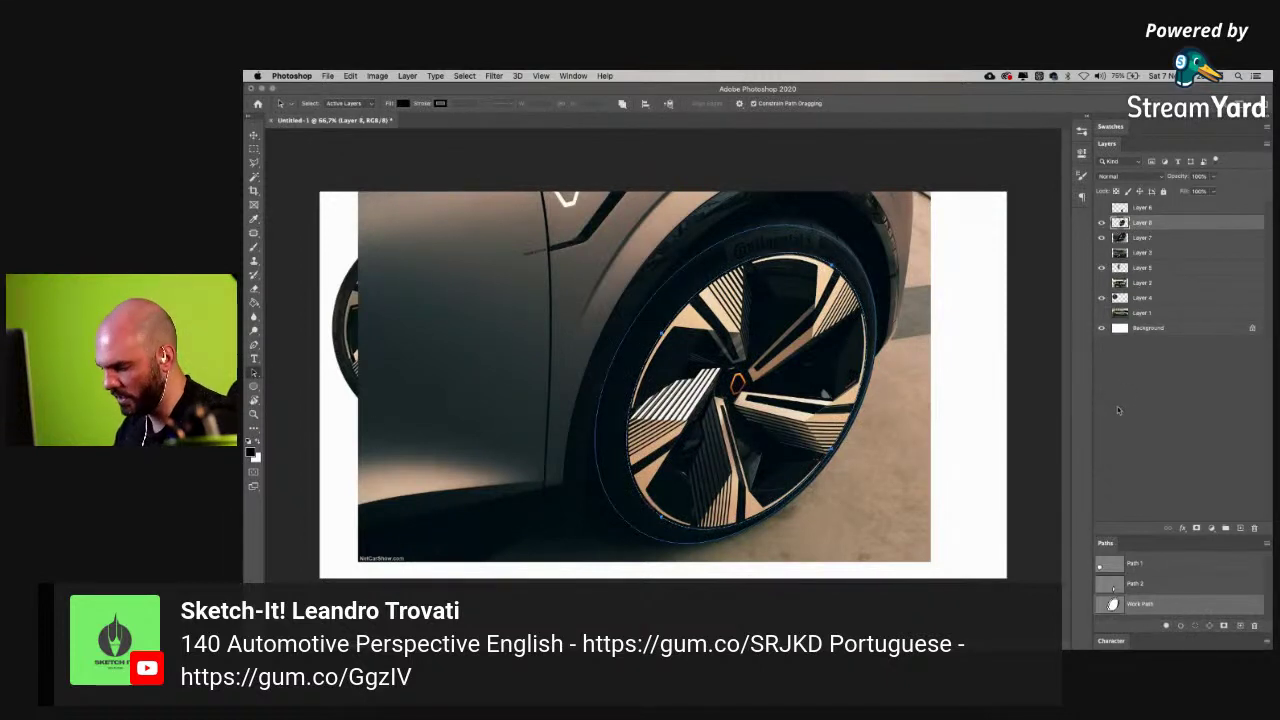
key("ctrl+j")
left_click(1102, 238)
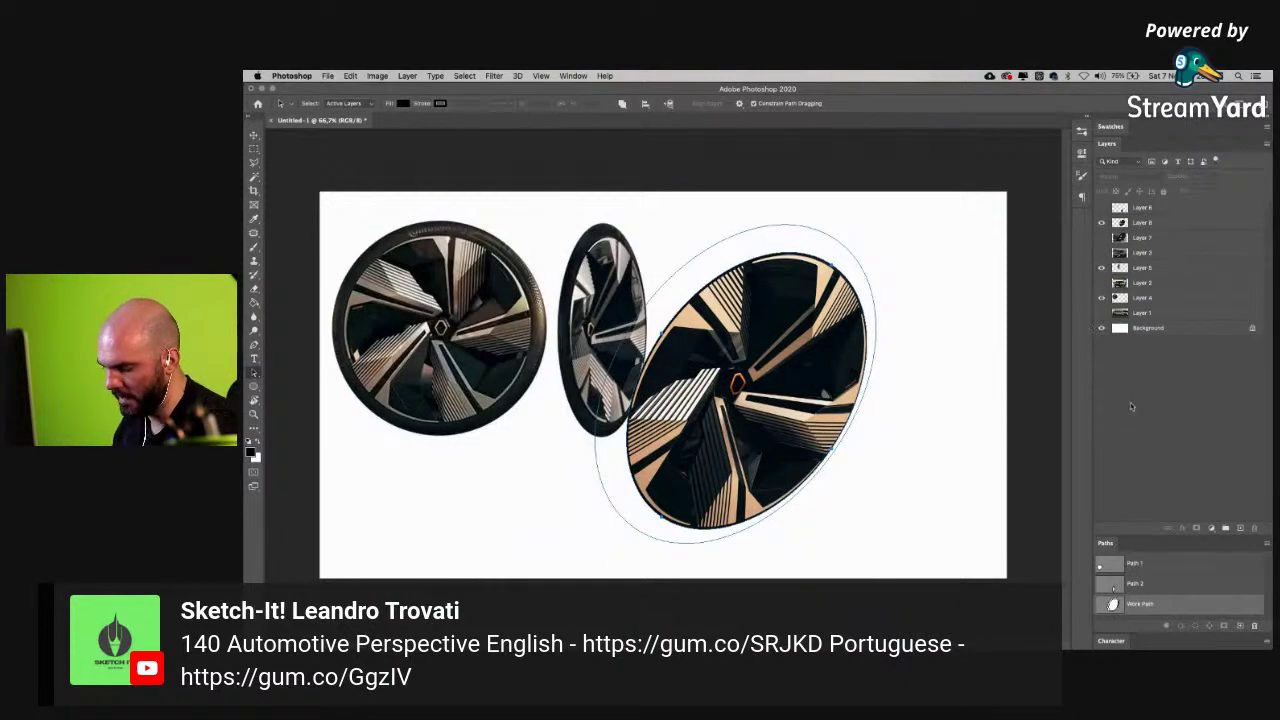
left_click_drag(1111, 536, 1112, 488)
left_click(1116, 572)
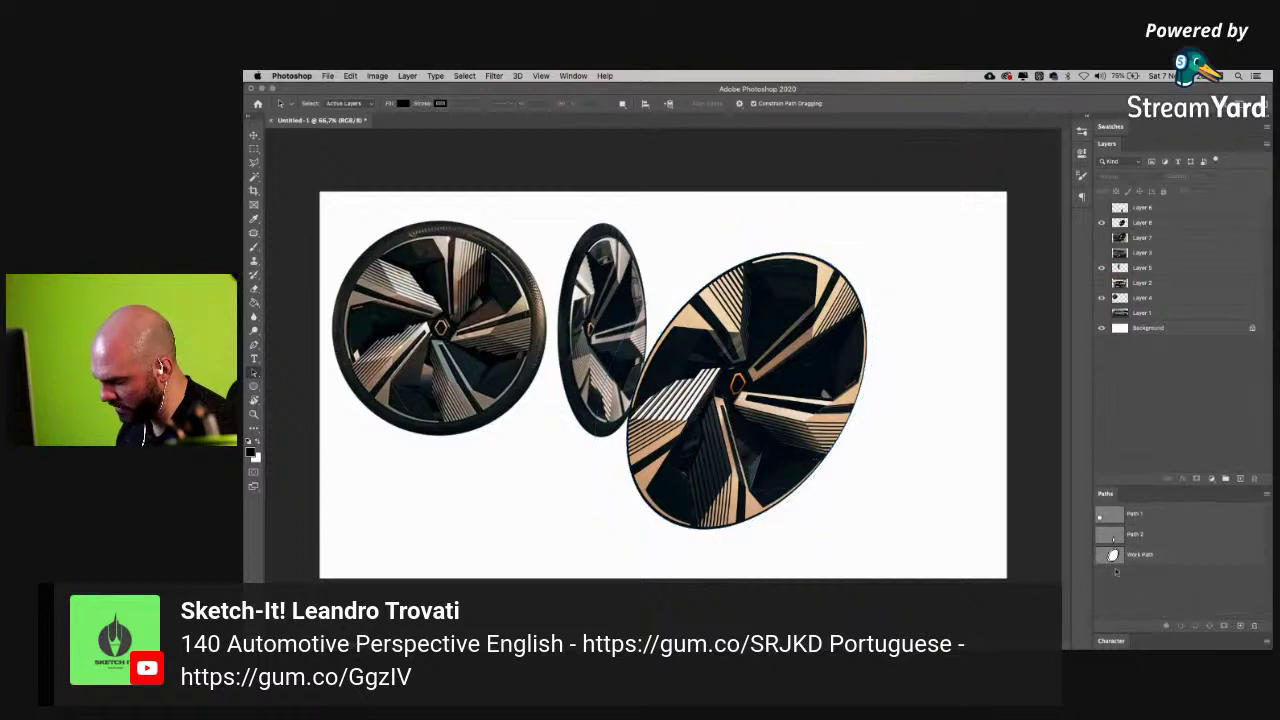
- Move the new tilted wheel cut-out up and right, clear of the other two wheels
key("v")
left_click(1143, 223)
left_click_drag(797, 401, 848, 360)
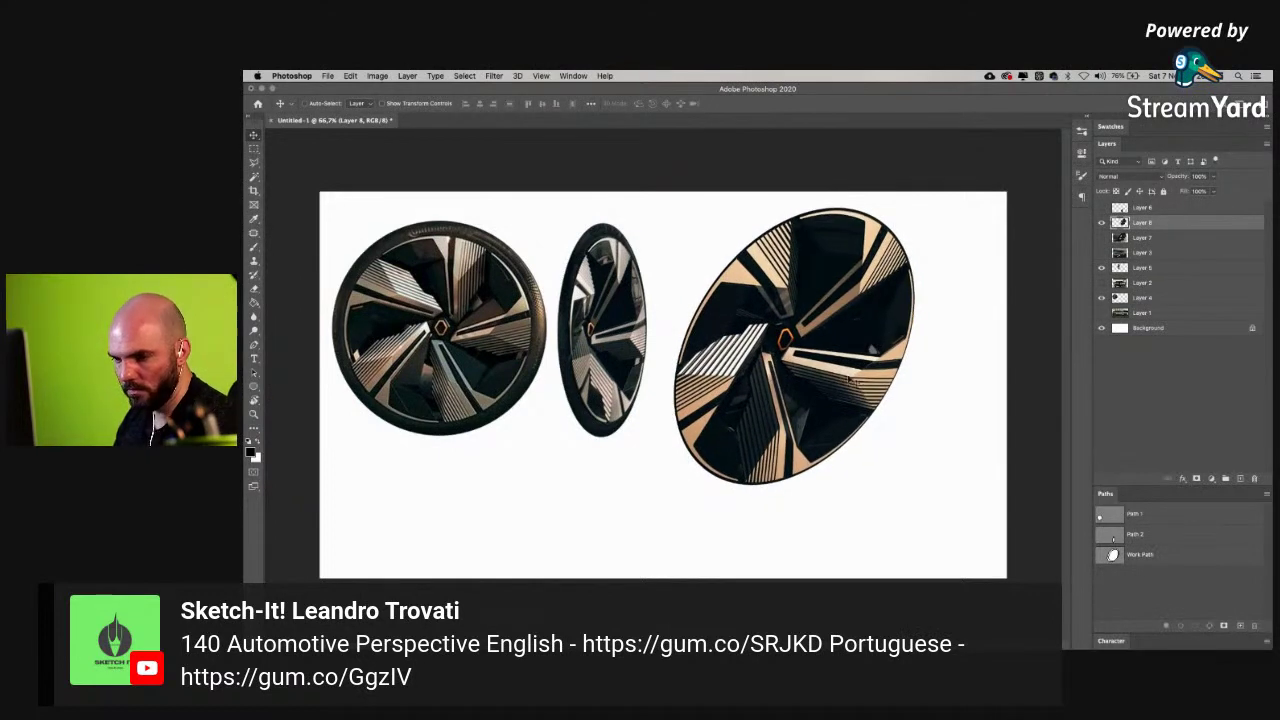
- Try to set the tilted wheel cut-out's height to 600 px
key("ctrl+t")
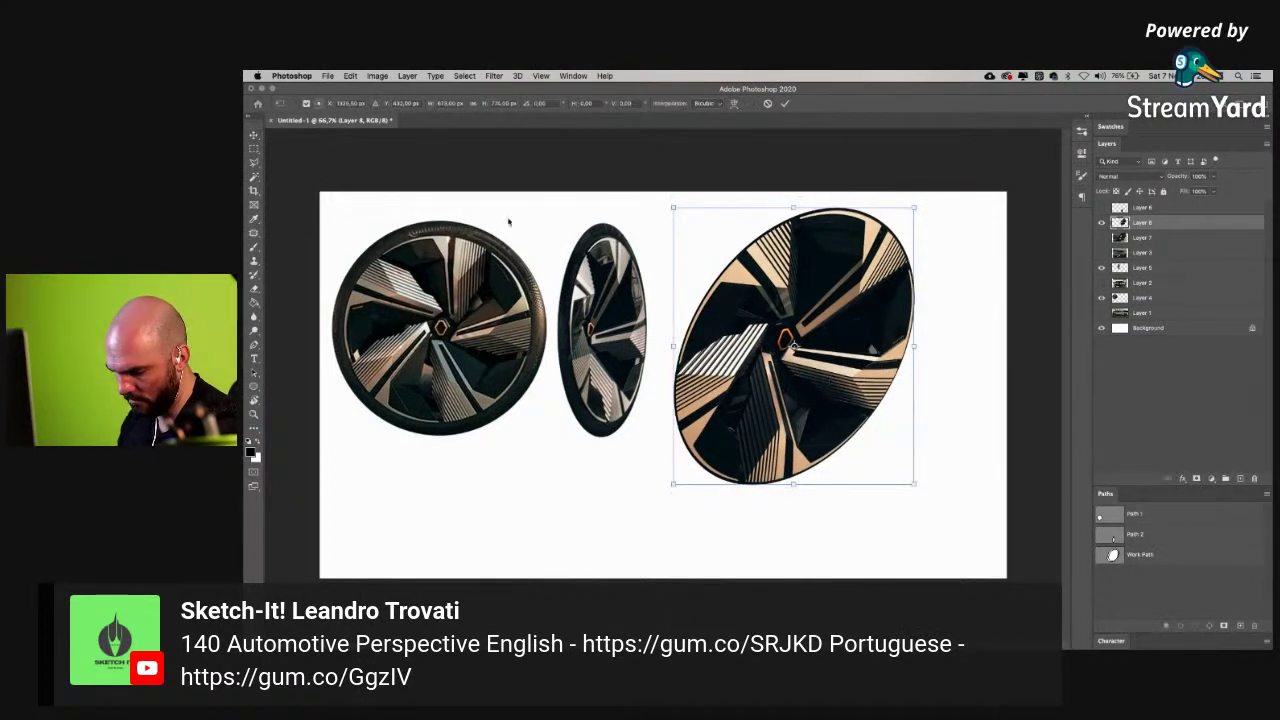
left_click(505, 103)
type("600")
key("Return")
key("Return")
key("ctrl+z")
- Scale the tilted wheel proportionally to a height of 600 px and move it level with the other wheels
key("ctrl+t")
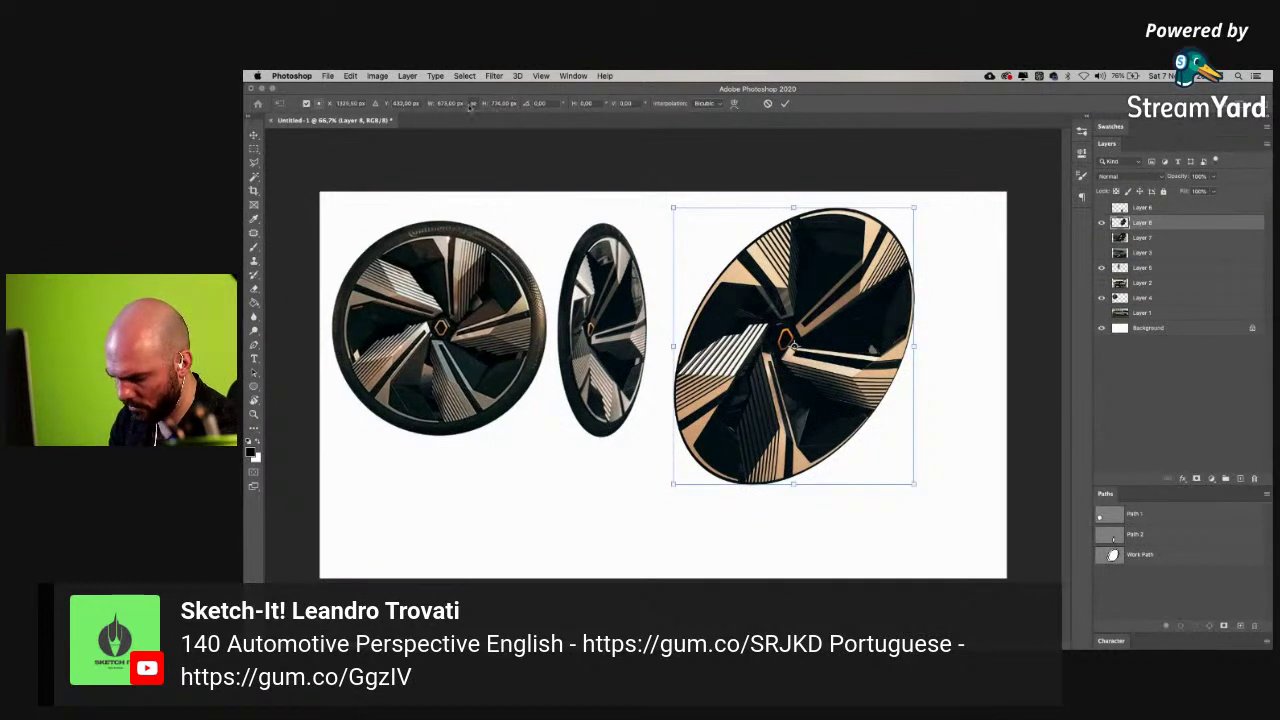
left_click(497, 105)
type("600")
key("Return")
key("Return")
left_click_drag(794, 346, 818, 330)
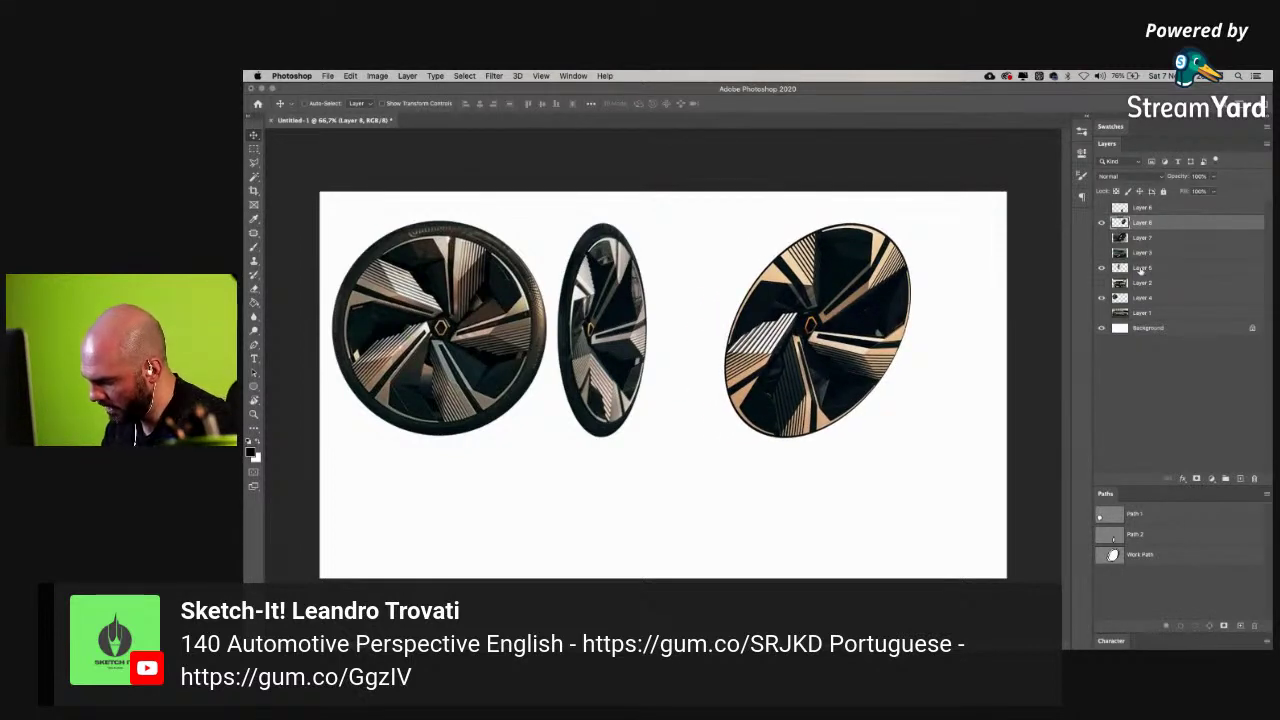
- Move the three wheel cut-outs together to centre them on the canvas and check their layers' visibility
left_click(1141, 268, "super")
left_click(1141, 298, "super")
mouse_move(824, 333)
left_mouse_down()
mouse_move(865, 368)
mouse_move(824, 356)
left_mouse_up()
left_click(1151, 223)
left_click(1102, 268)
left_click(1102, 268)
left_click(1102, 298)
left_click(1102, 298)
left_click(1143, 369)
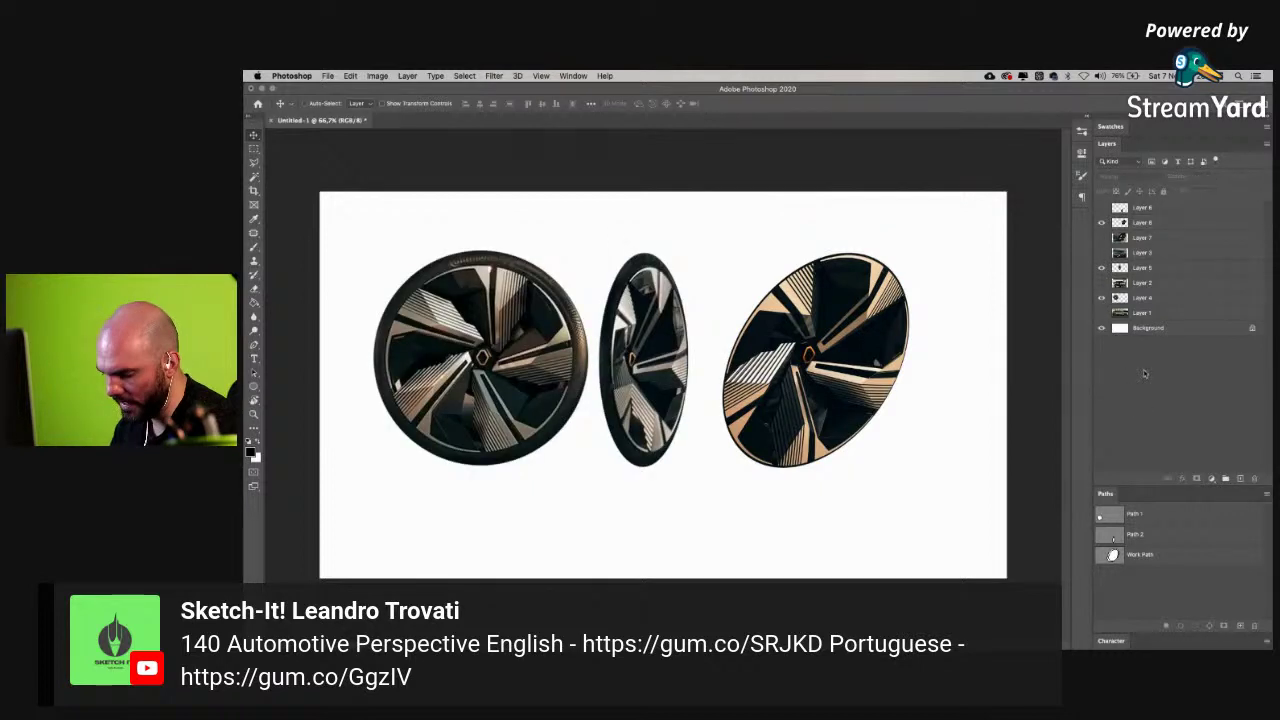
- Bring the three wheel cut-out layers to the top of the stack and delete the leftover Layer 6
left_click(1158, 223)
left_click(1158, 268, "super")
left_click(1158, 299, "super")
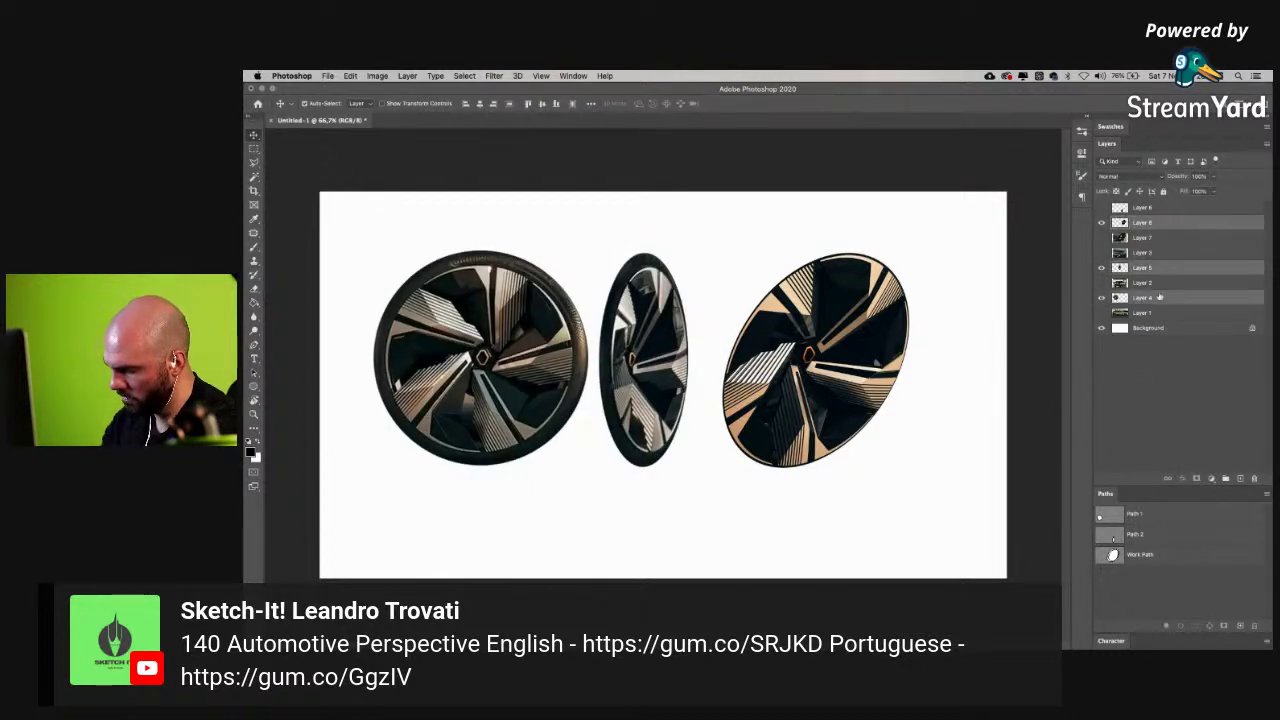
key("super+shift+bracketright")
left_click(1166, 254)
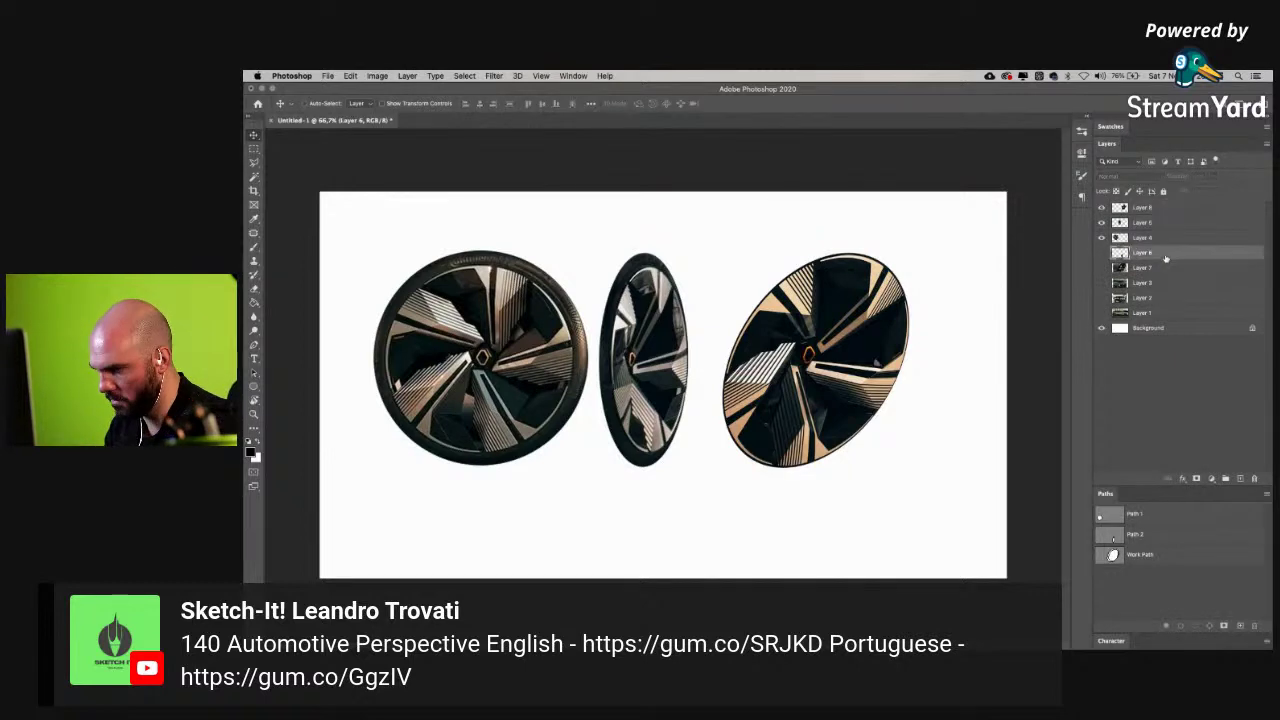
key("BackSpace")
left_click(1101, 207)
left_click(1101, 207)
left_click(1101, 238)
left_click(1101, 238)
- Desaturate the three wheel cut-outs on Layer 4, Layer 5 and Layer 8
left_click(1131, 239)
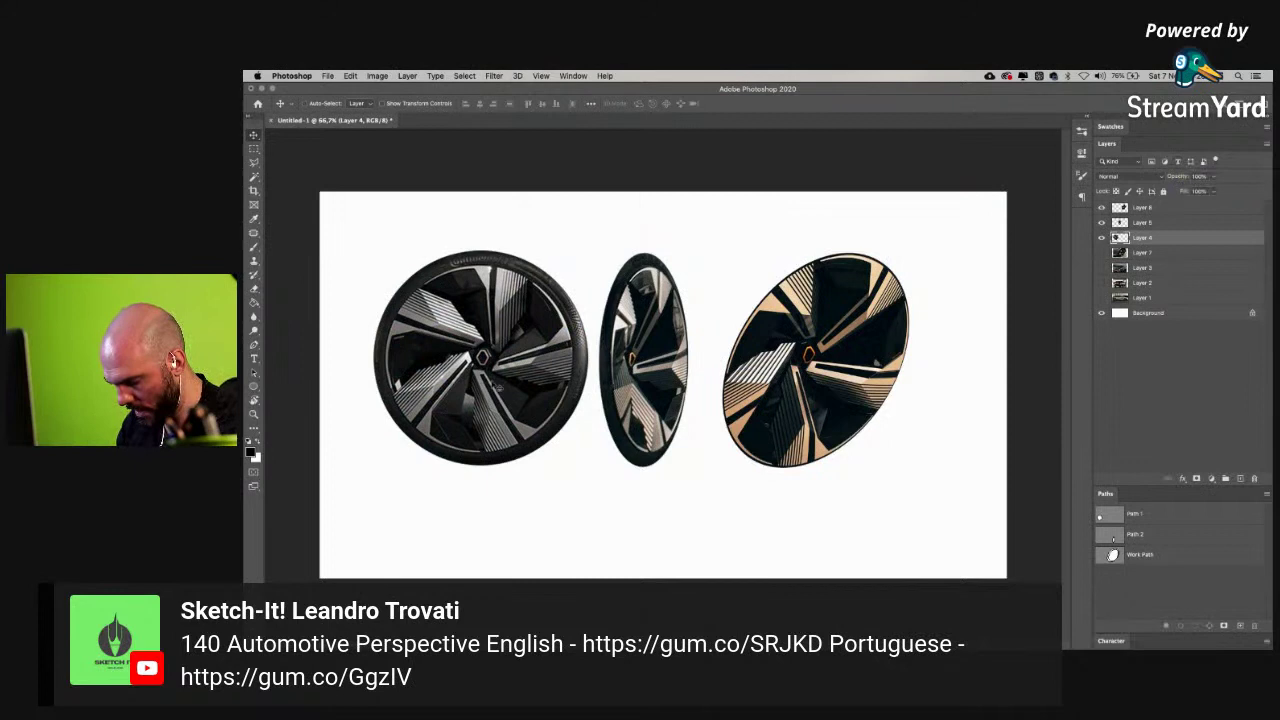
left_click(1122, 223)
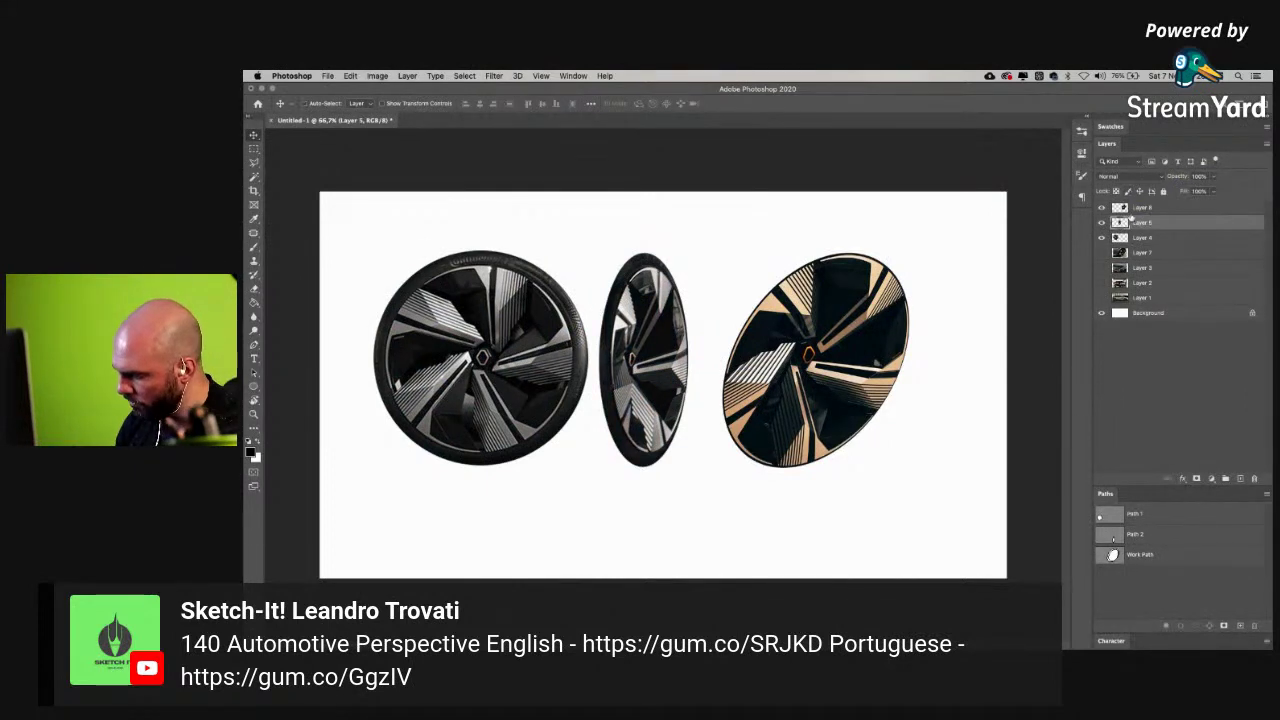
left_click(1124, 208)
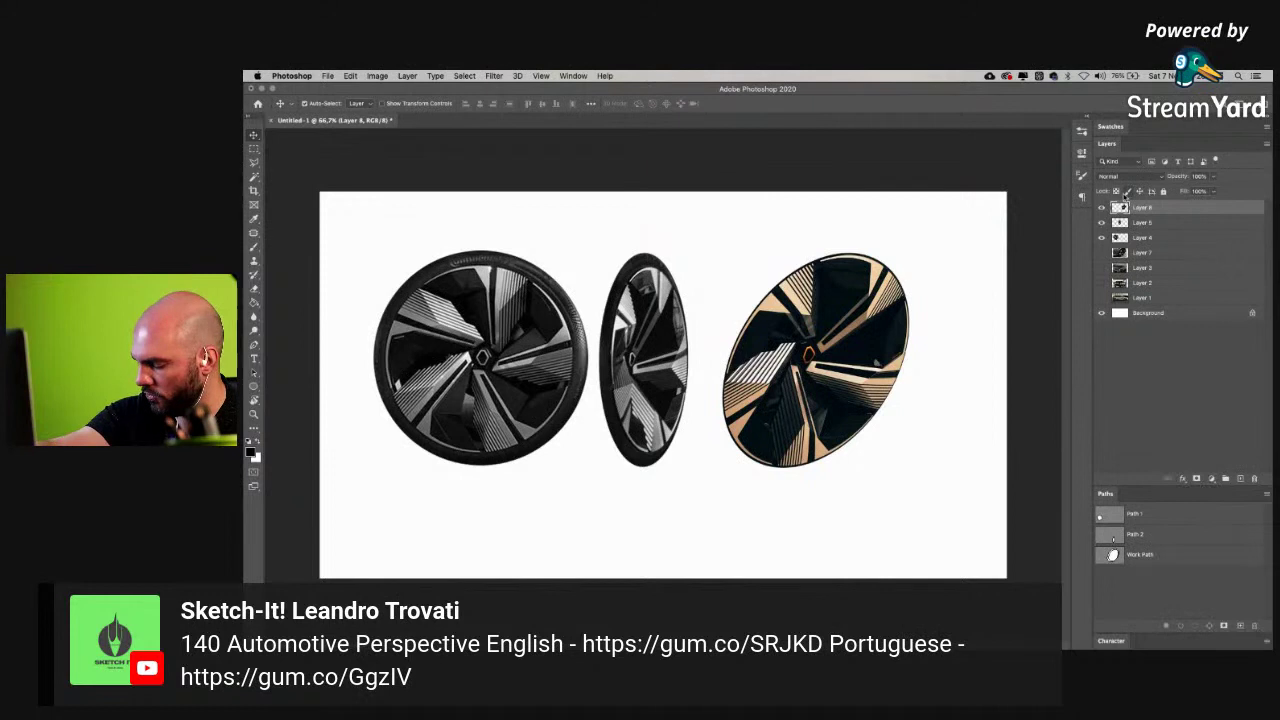
key("shift+super+u")
key("a")
left_click(1110, 322)
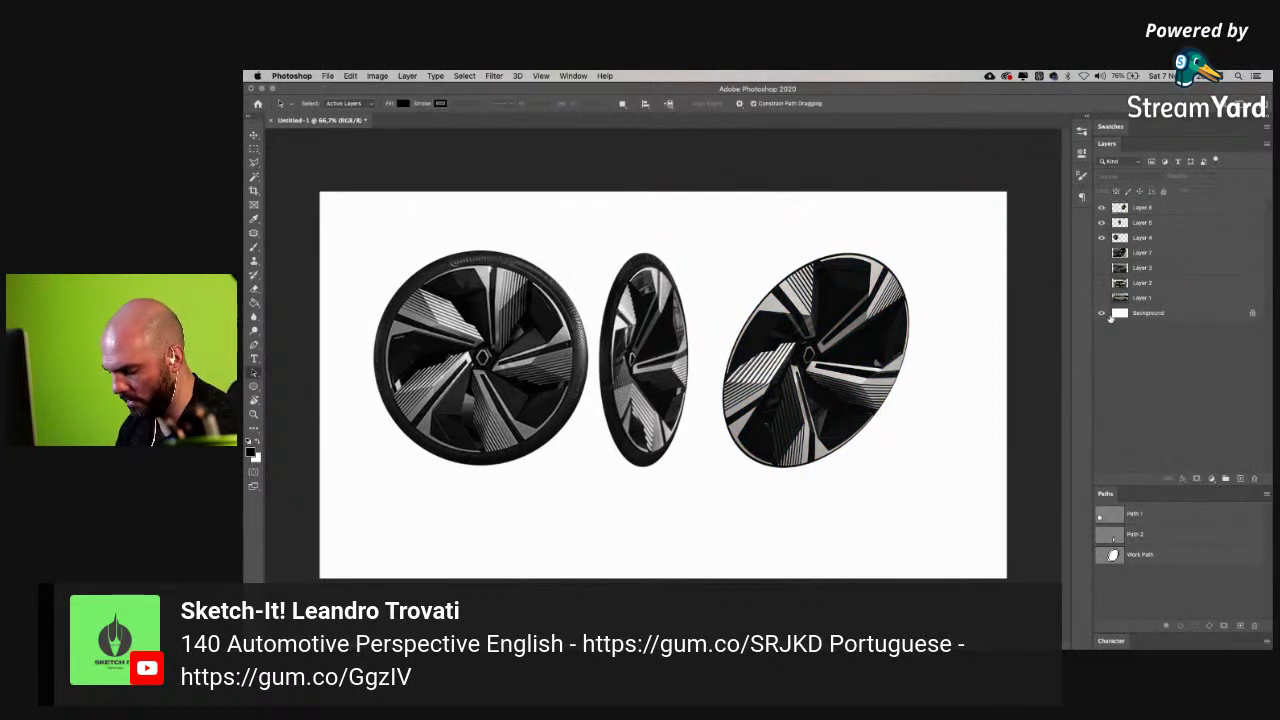
left_click(1124, 238)
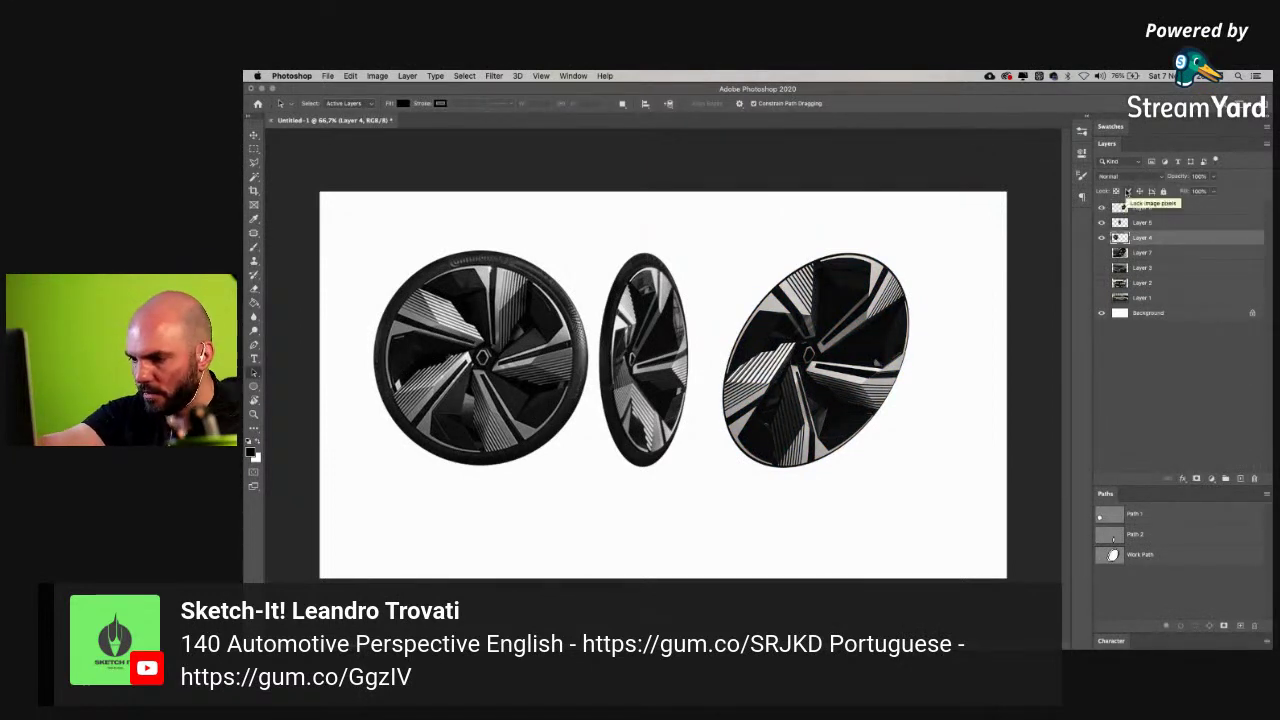
key("alt+bracketright")
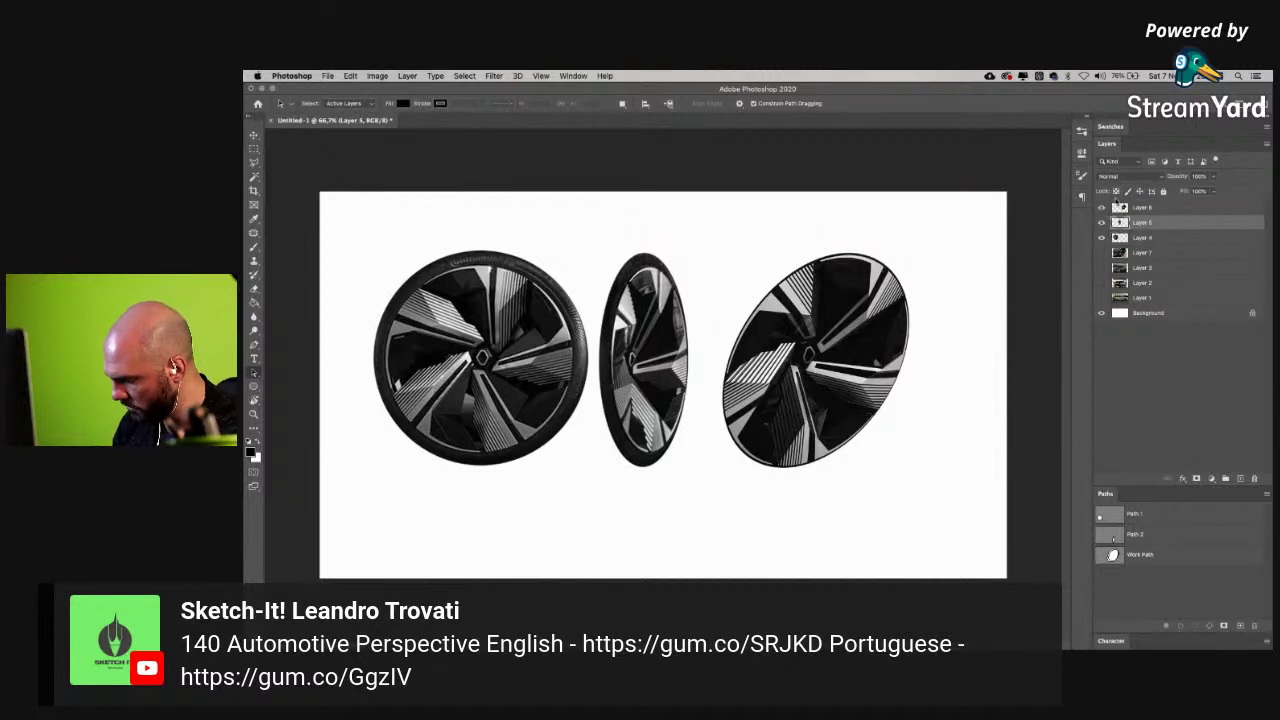
key("alt+bracketright")
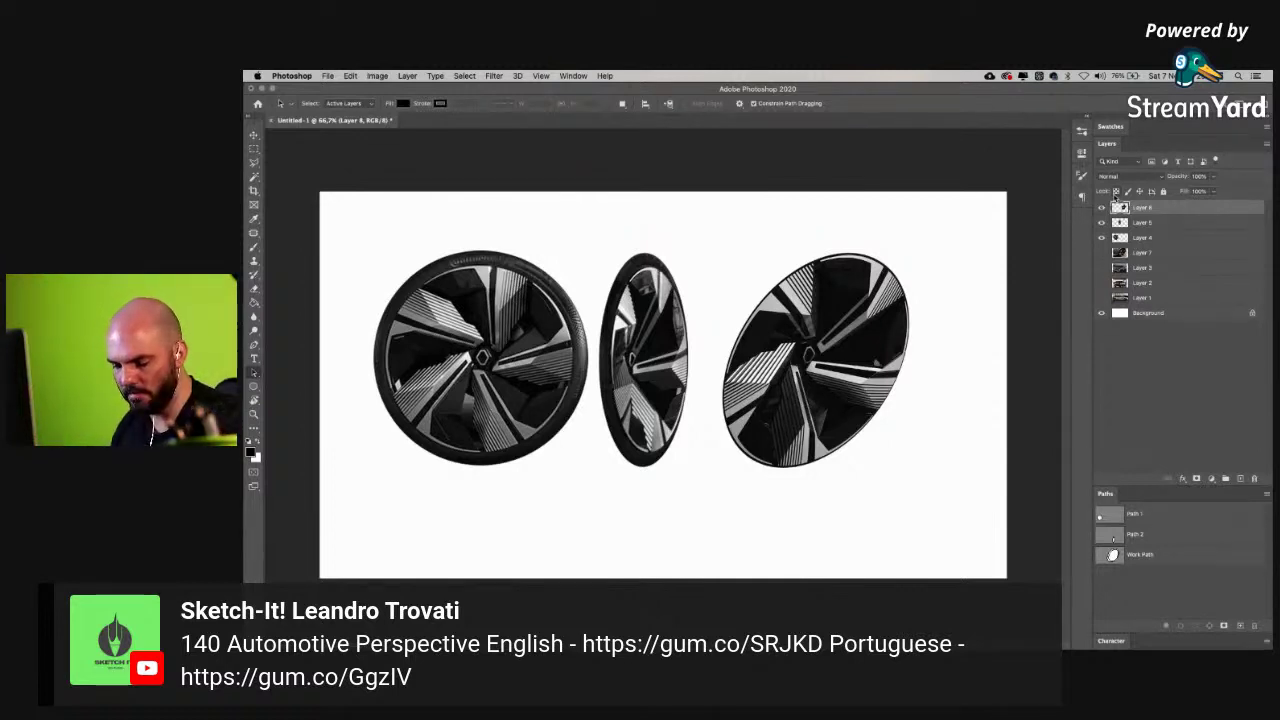
key("v")
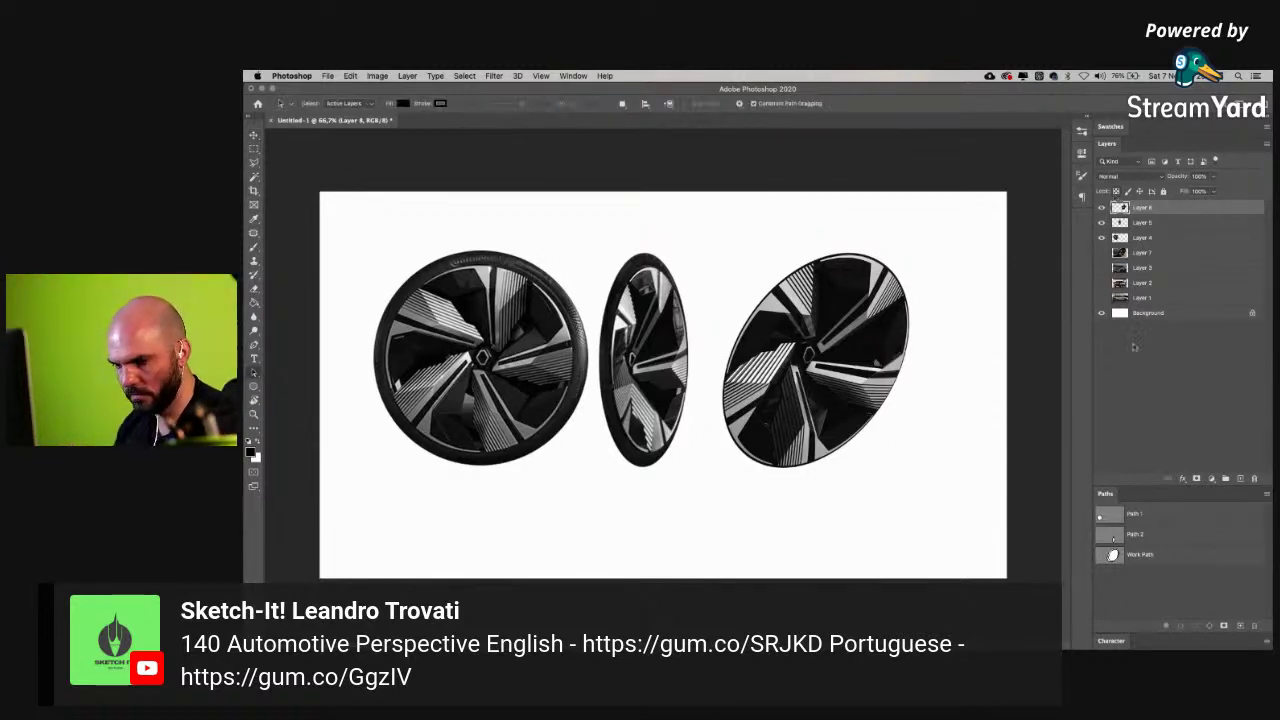
key("a")
left_click(1127, 349)
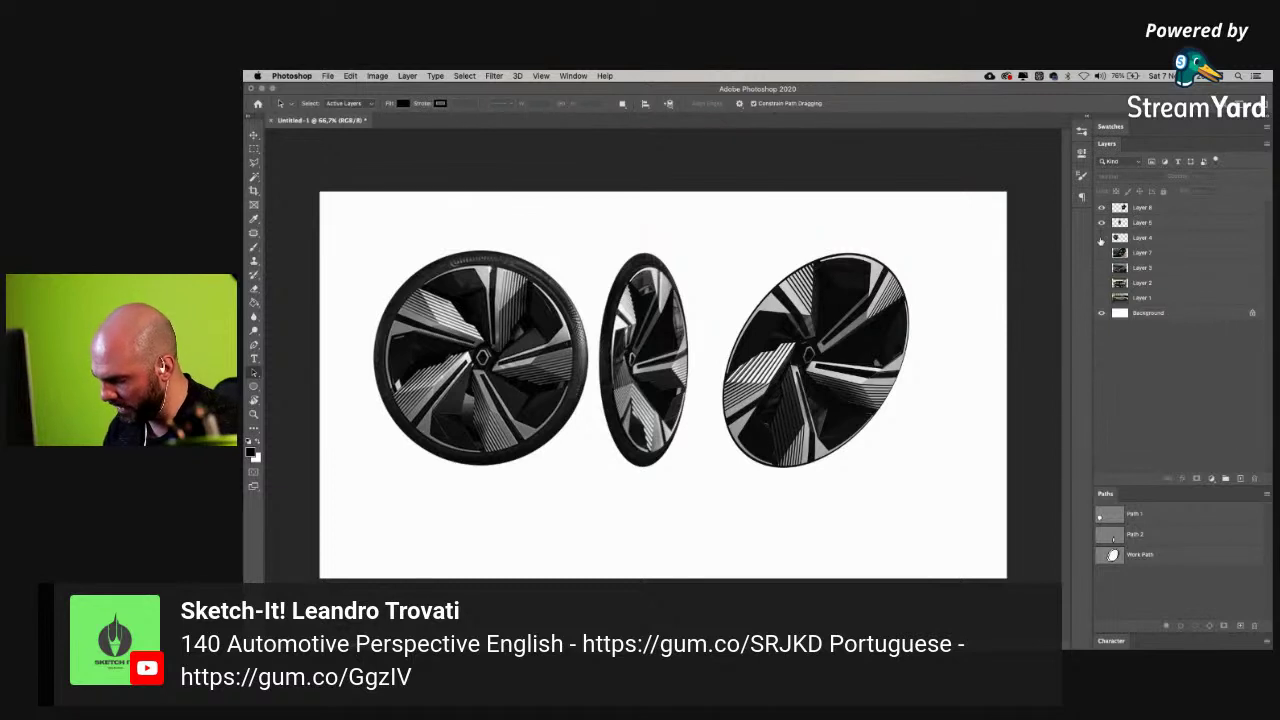
- Load the round wheel on Layer 4 as a selection and define it as a brush preset with the default name
key("v")
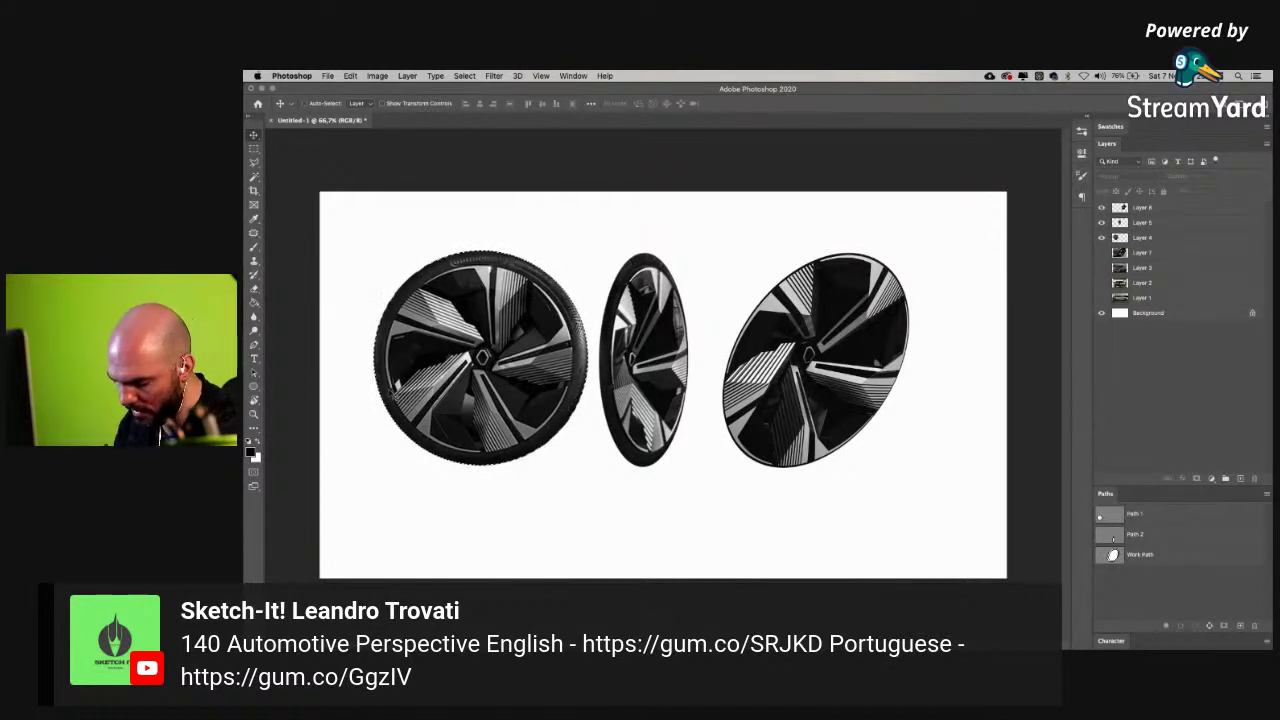
left_click(350, 76)
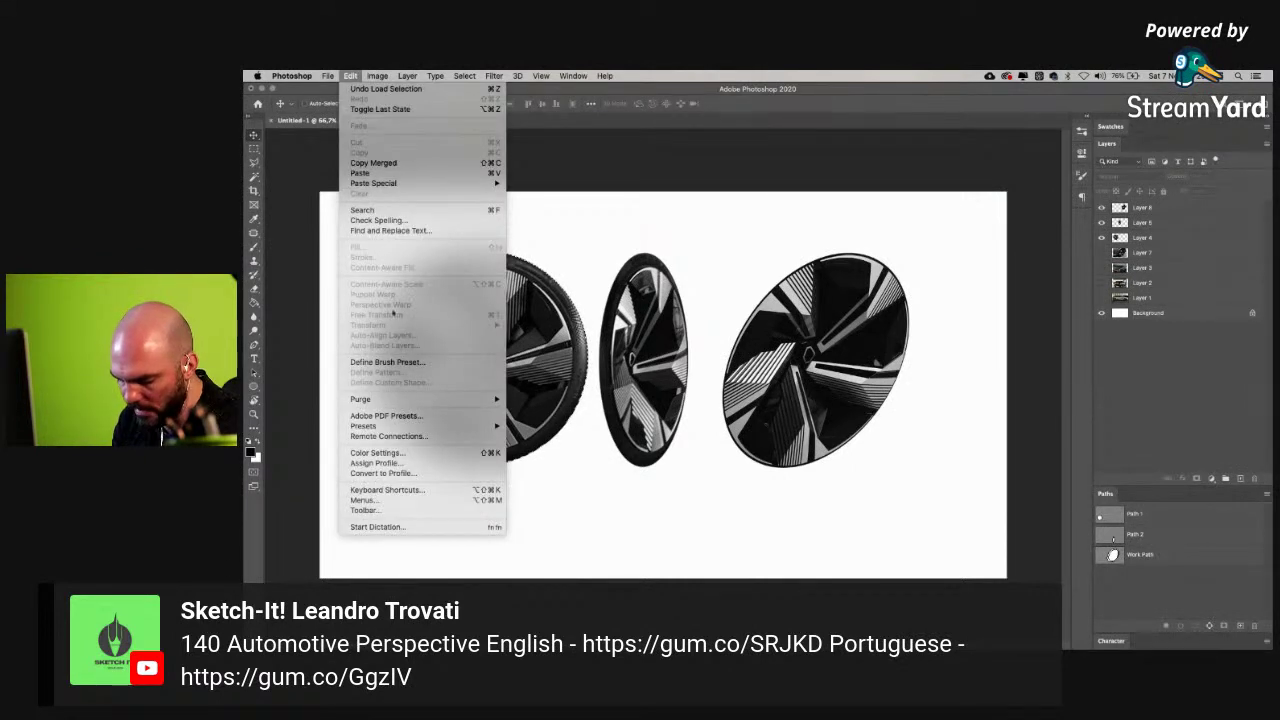
left_click(387, 362)
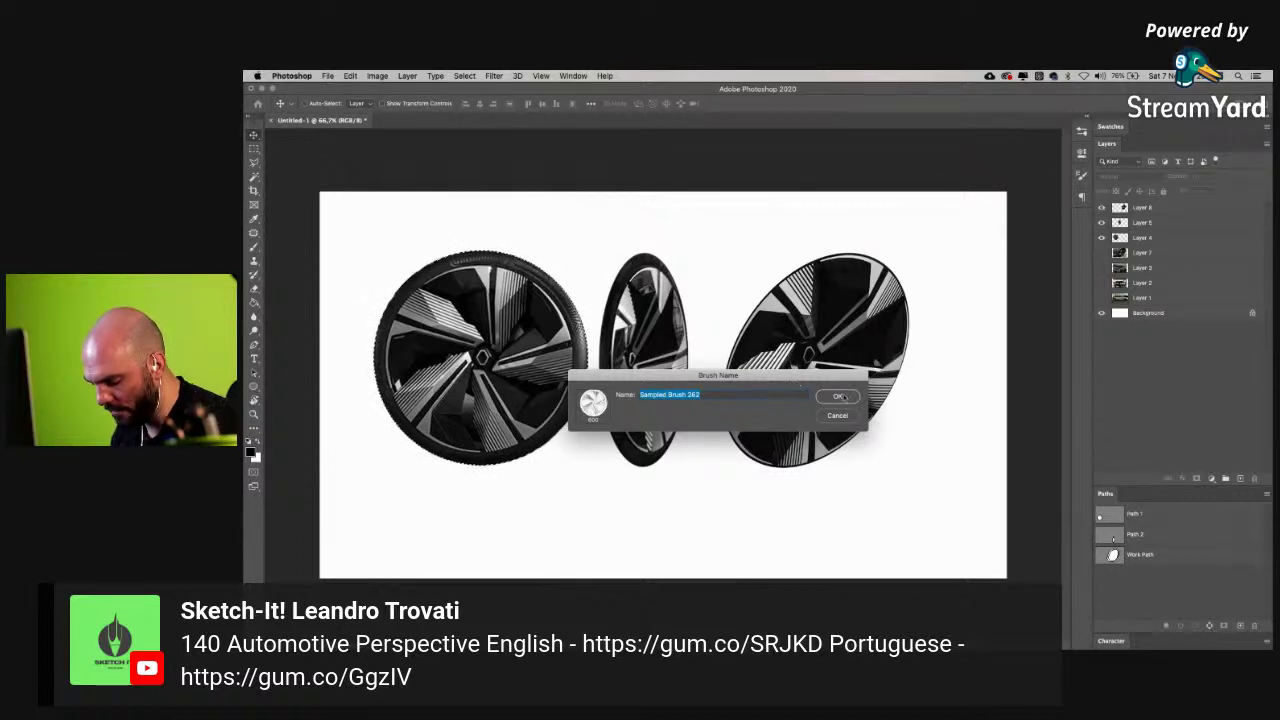
left_click(838, 396)
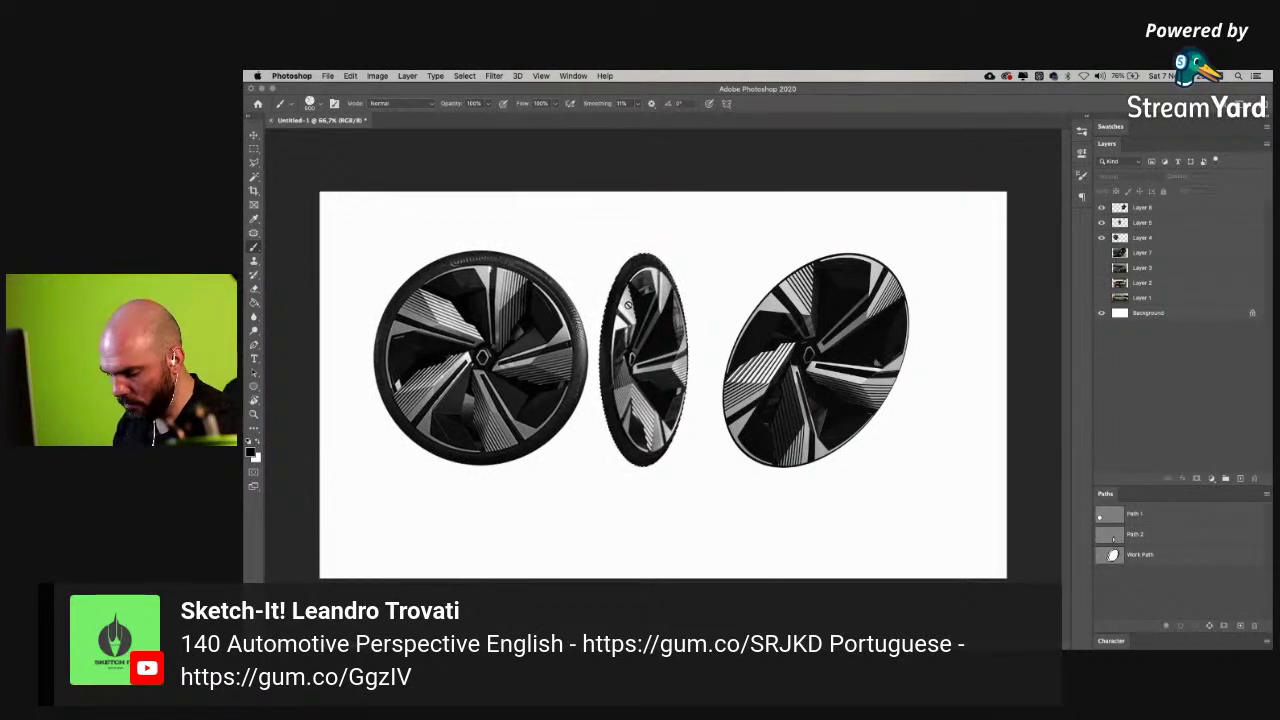
- Define a brush preset from the selected narrow wheel on Layer 5, keeping the default name
left_click(1140, 224)
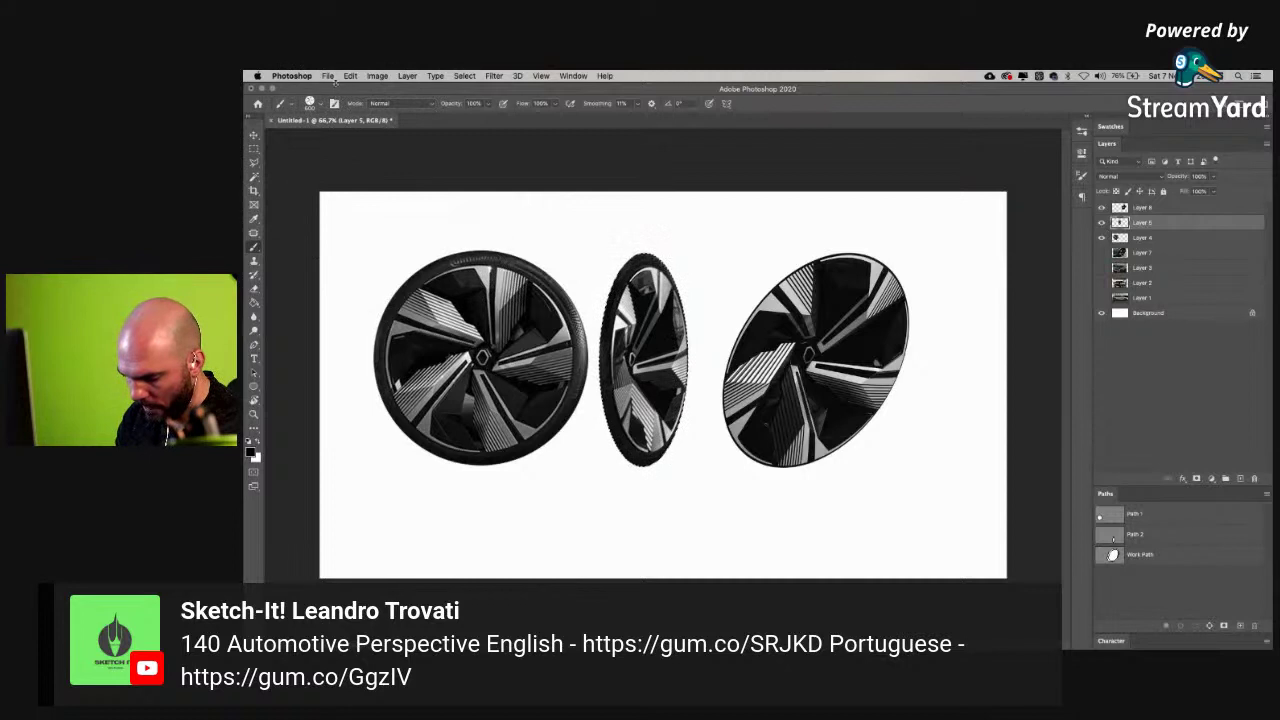
left_click(350, 76)
left_click(400, 363)
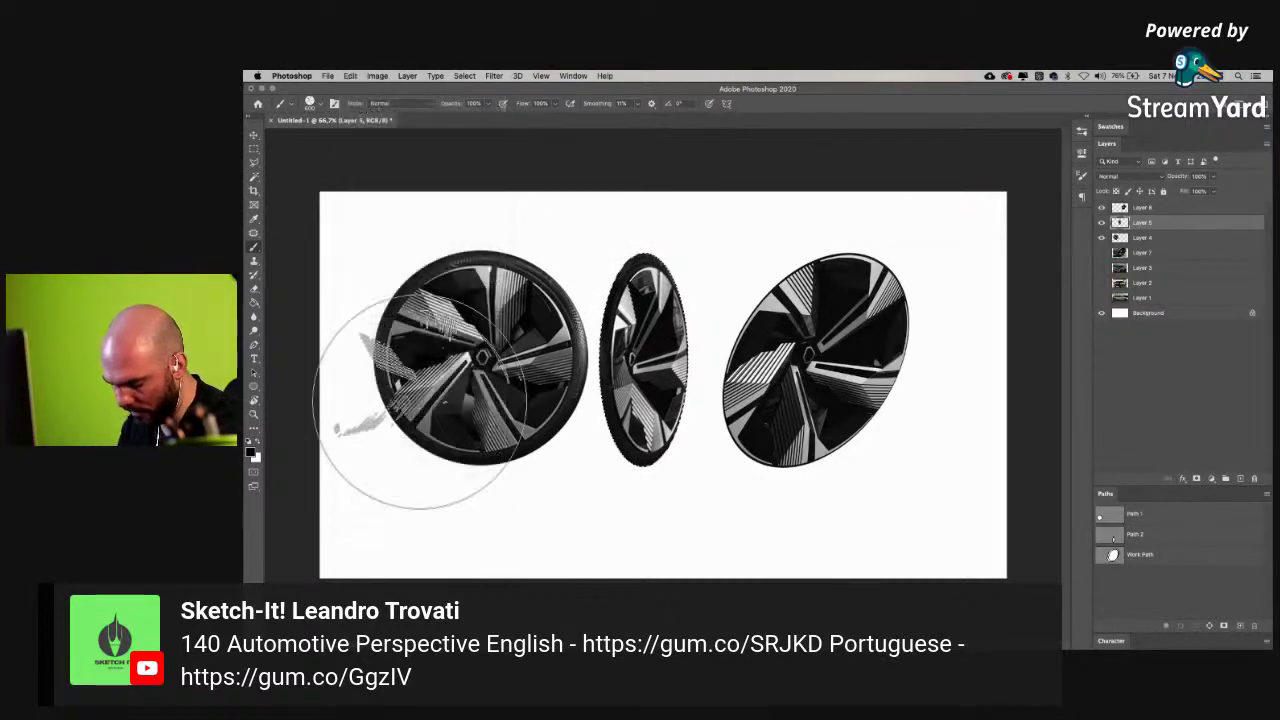
left_click(838, 397)
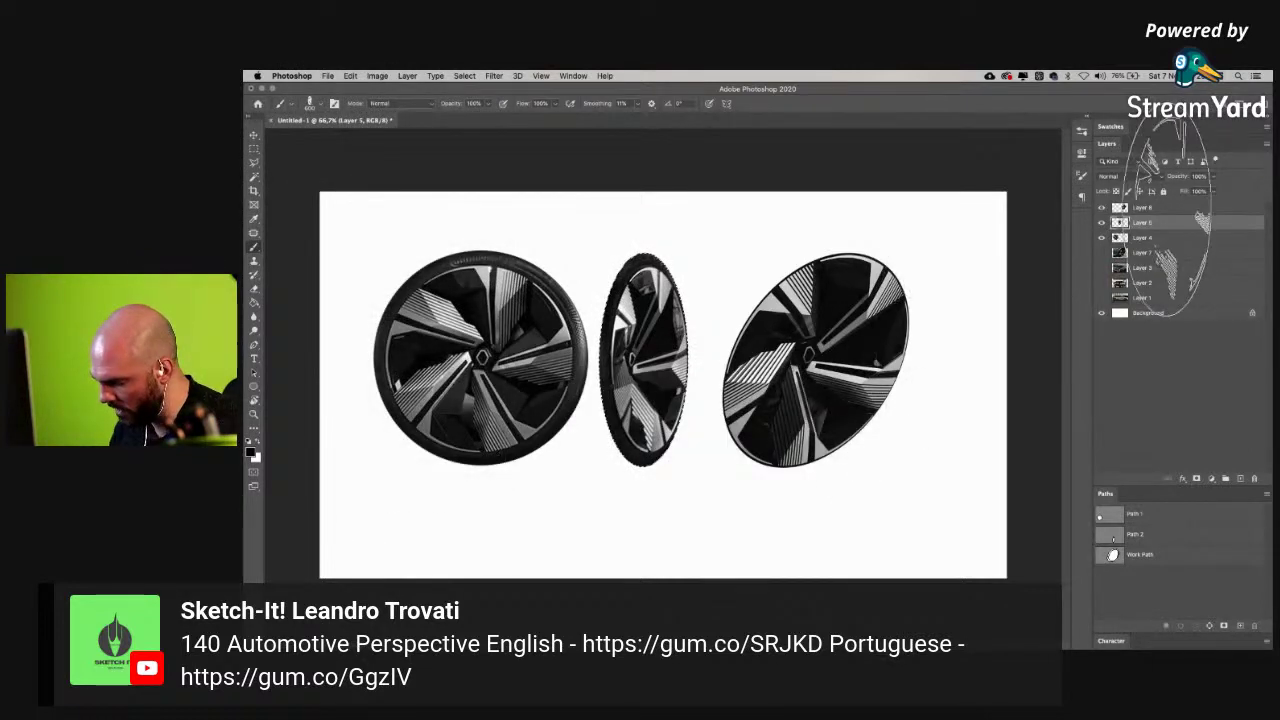
- Load the tilted wheel on Layer 8 as a selection and define it as a brush preset with the default name
left_click(1185, 208)
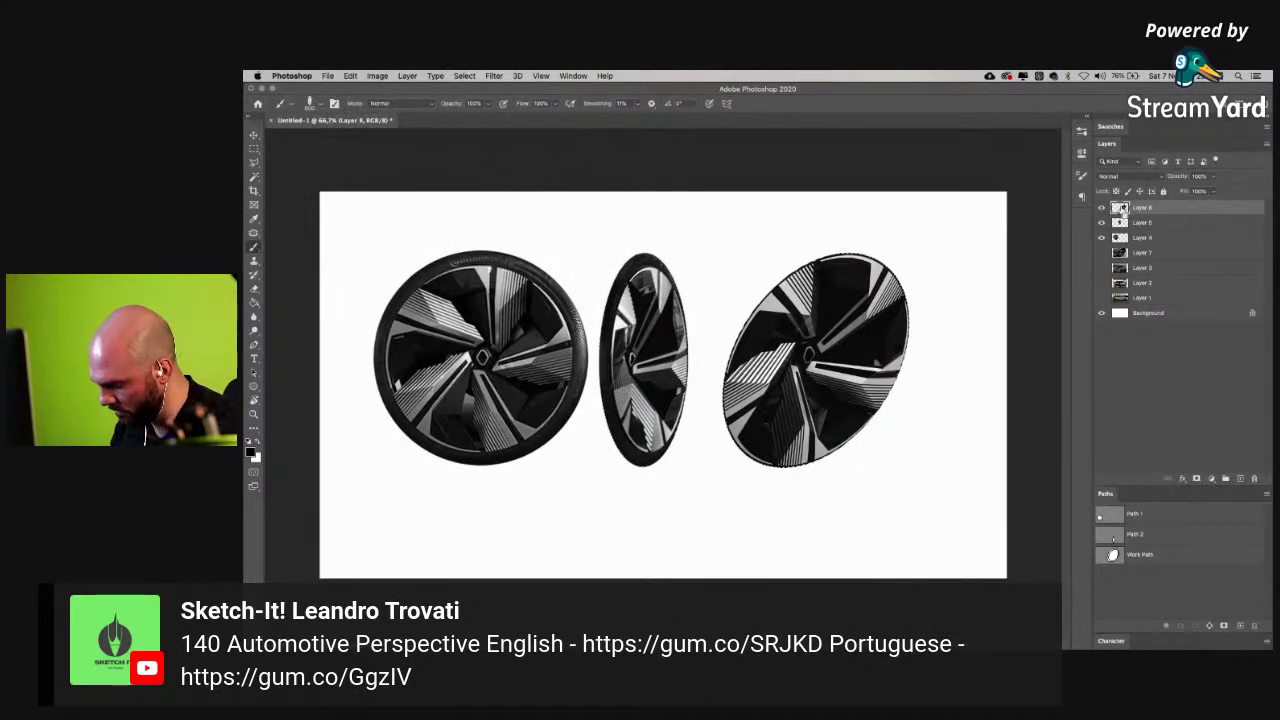
left_click(350, 76)
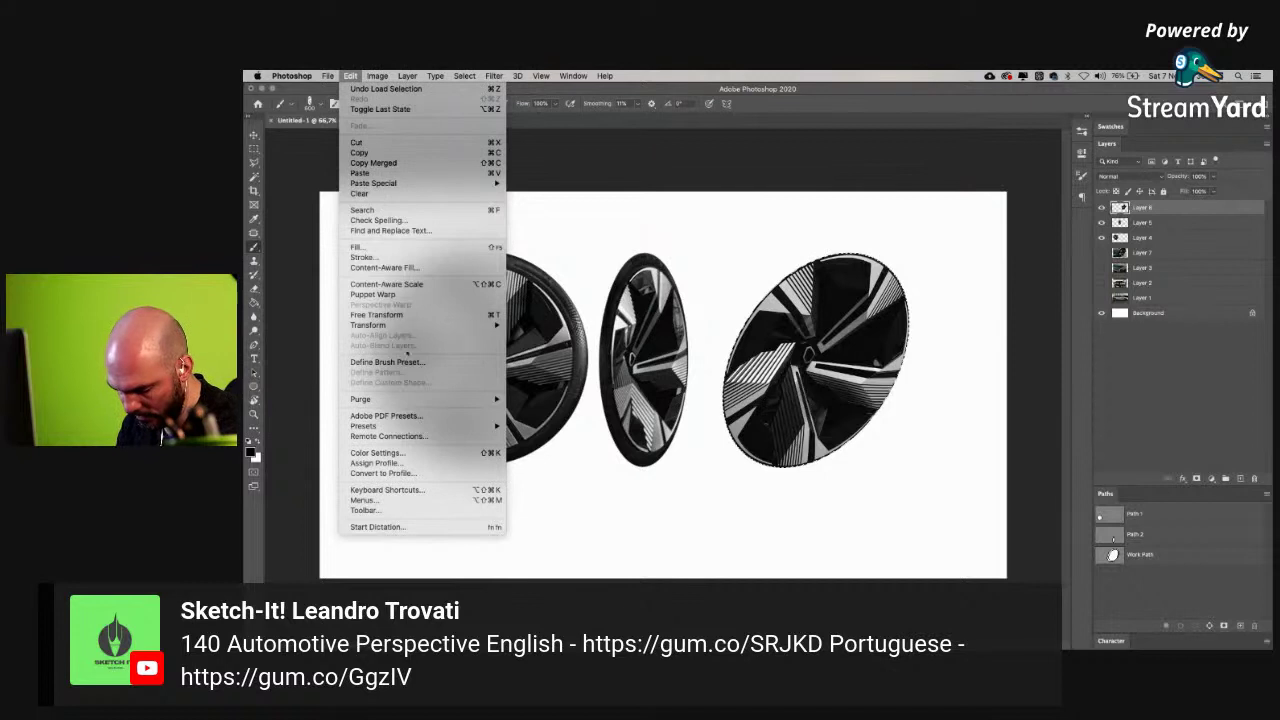
left_click(390, 361)
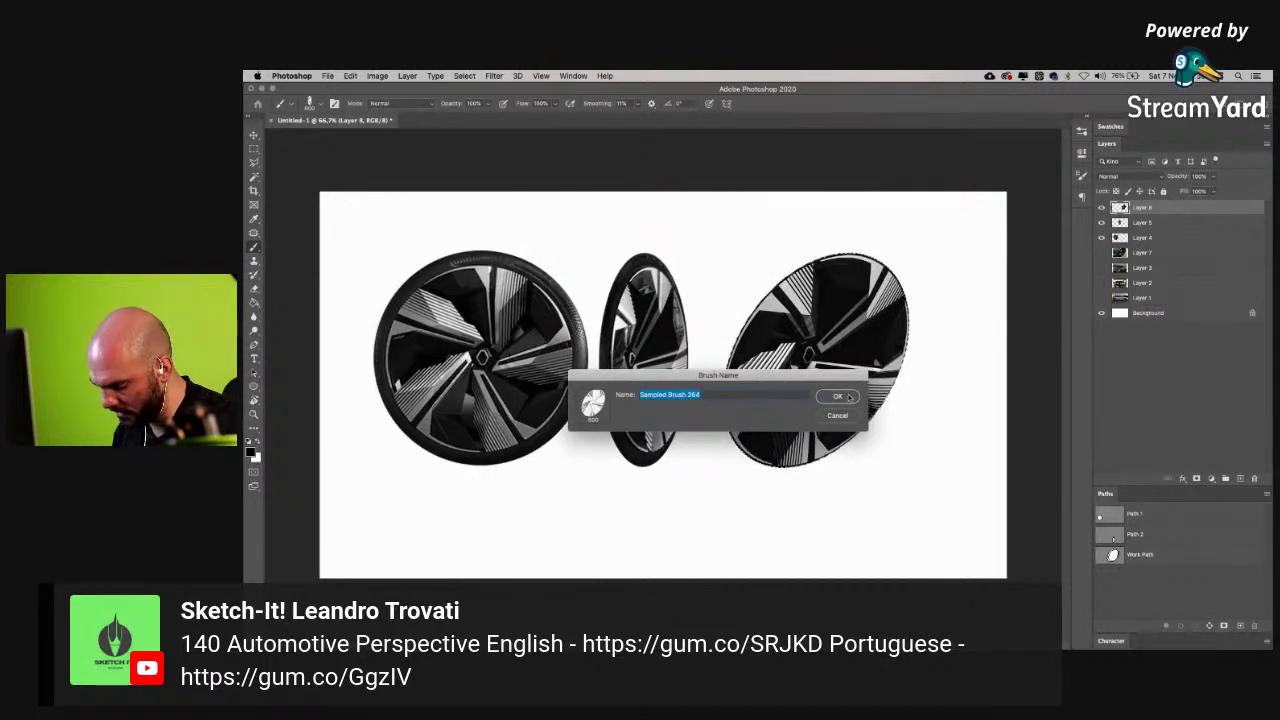
key("Return")
- Hide the three wheel cut-out layers, clear the selection and switch to the Brush tool
key("v")
left_click(1145, 237, "shift")
left_click_drag(1101, 207, 1101, 242)
key("super+d")
key("b")
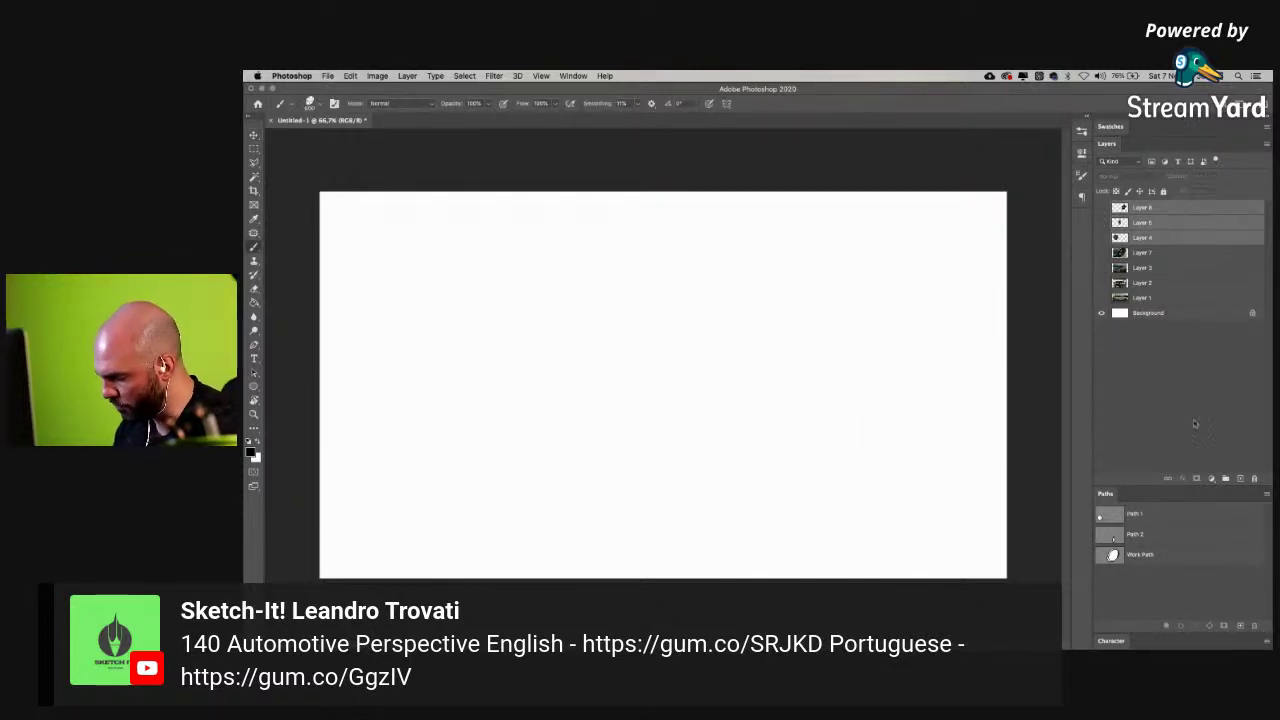
- Stamp the round wheel brush once at large size near the canvas's upper left on a new layer
key("super+alt+e")
right_click(506, 331)
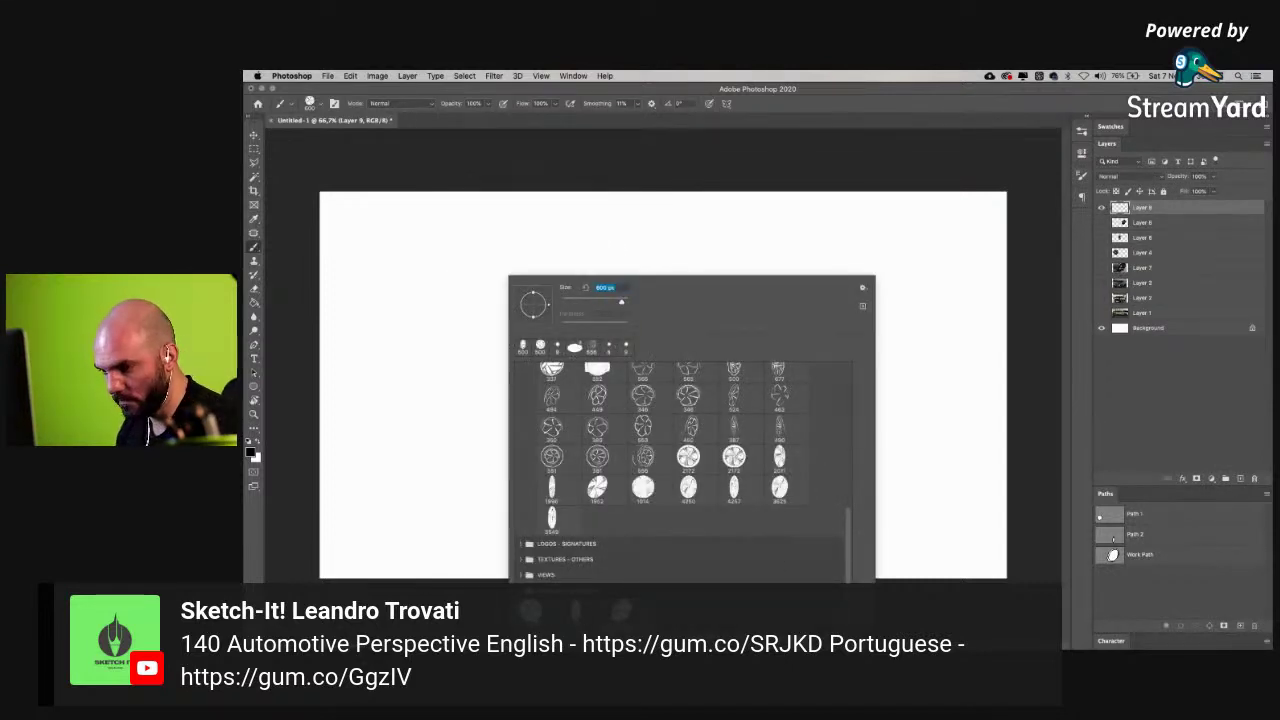
key("Return")
left_click_drag(430, 287, 437, 307)
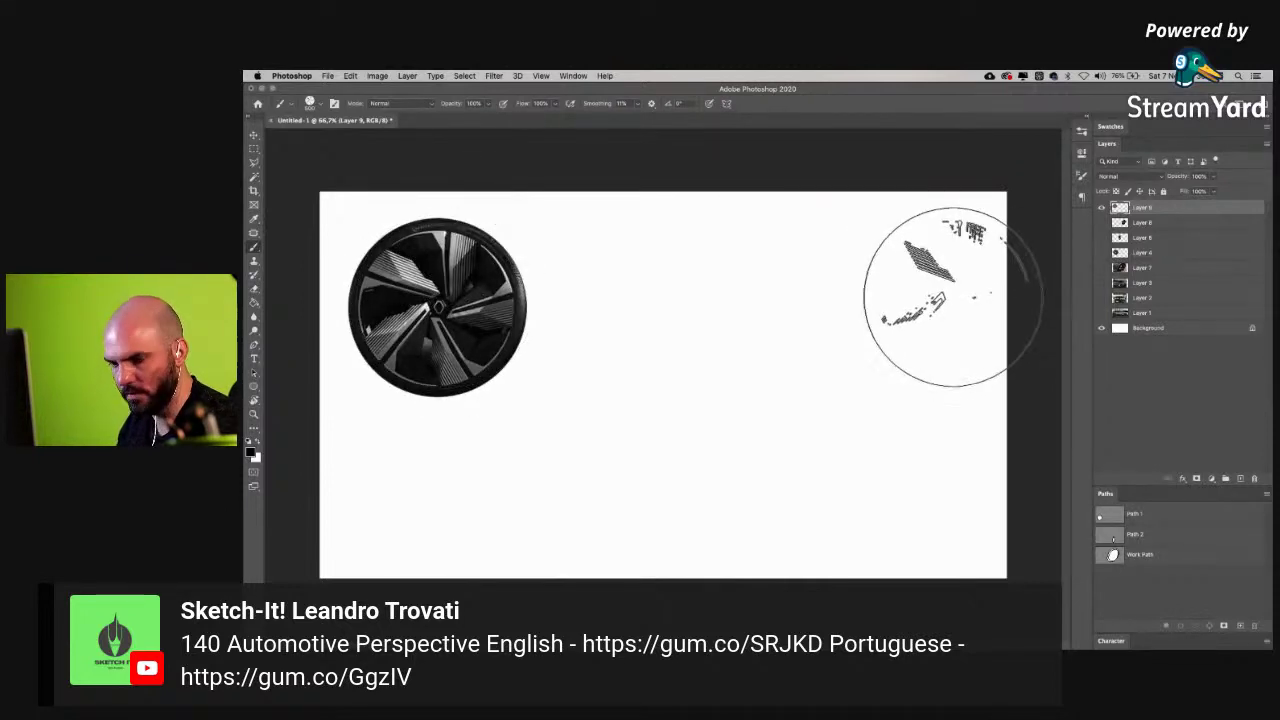
key("v")
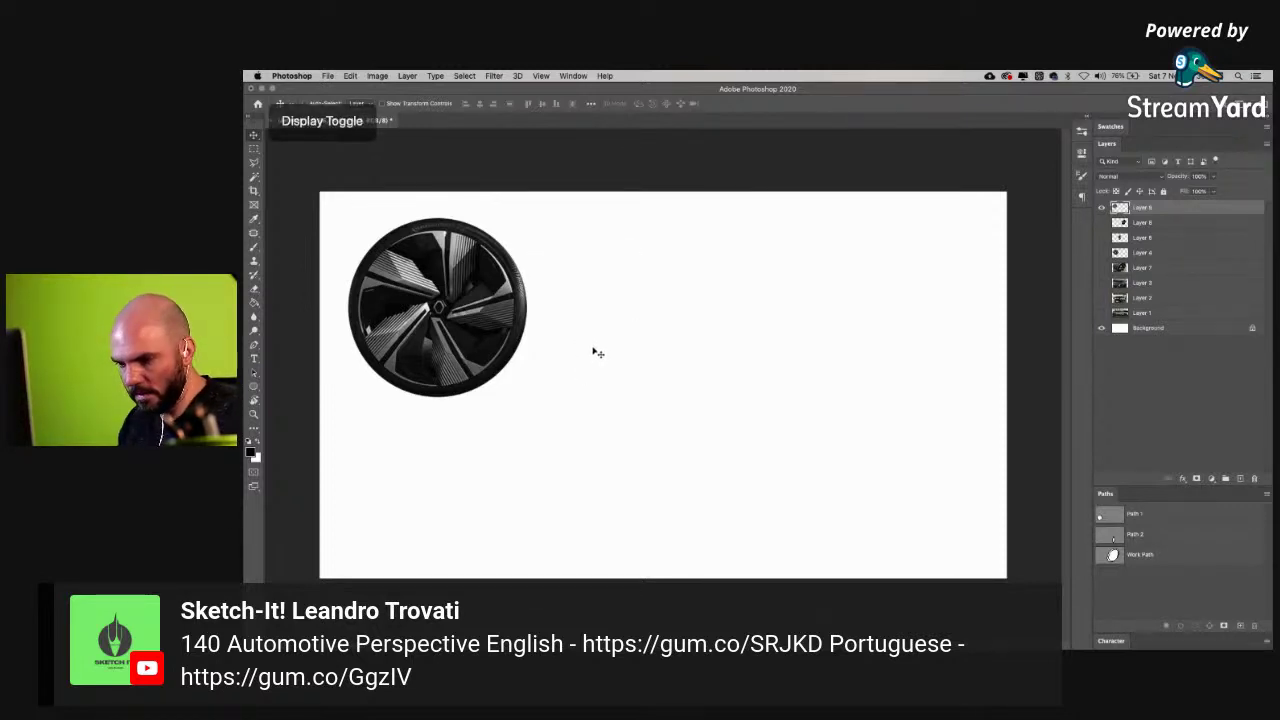
- Choose the narrow wheel brush and stamp it at large size beside the round wheel
key("b")
right_click(613, 320)
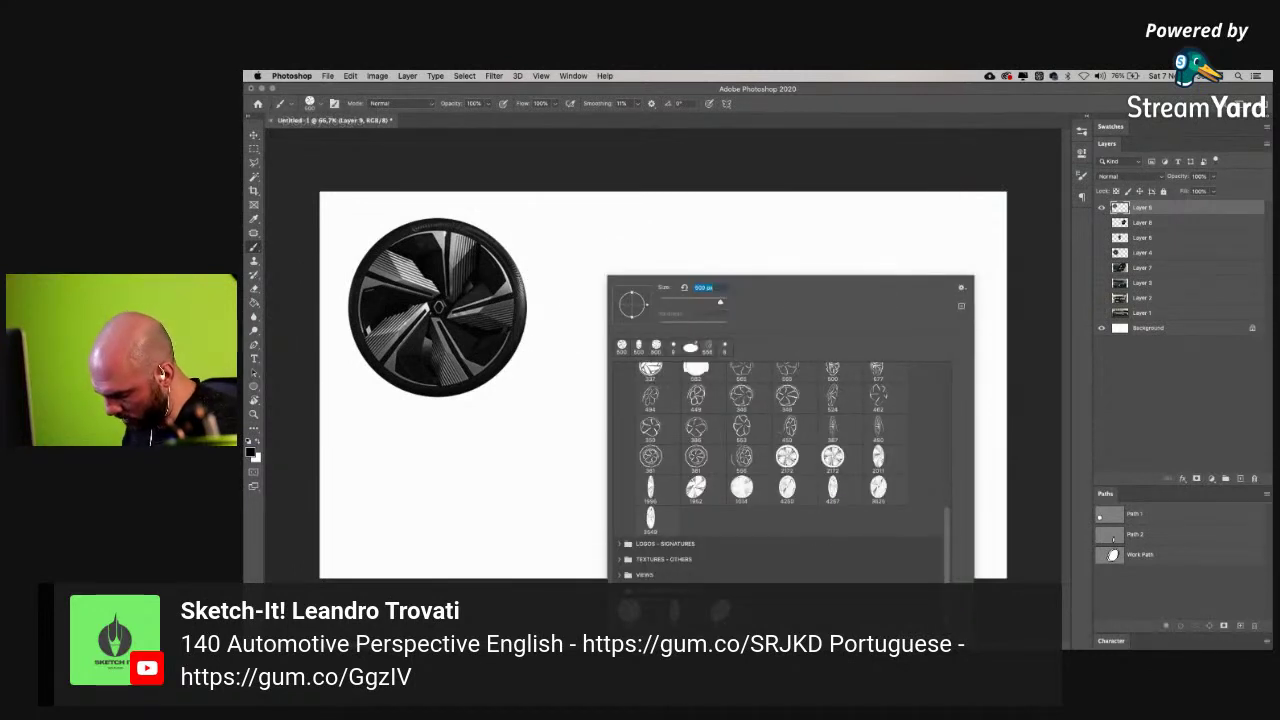
double_click(650, 487)
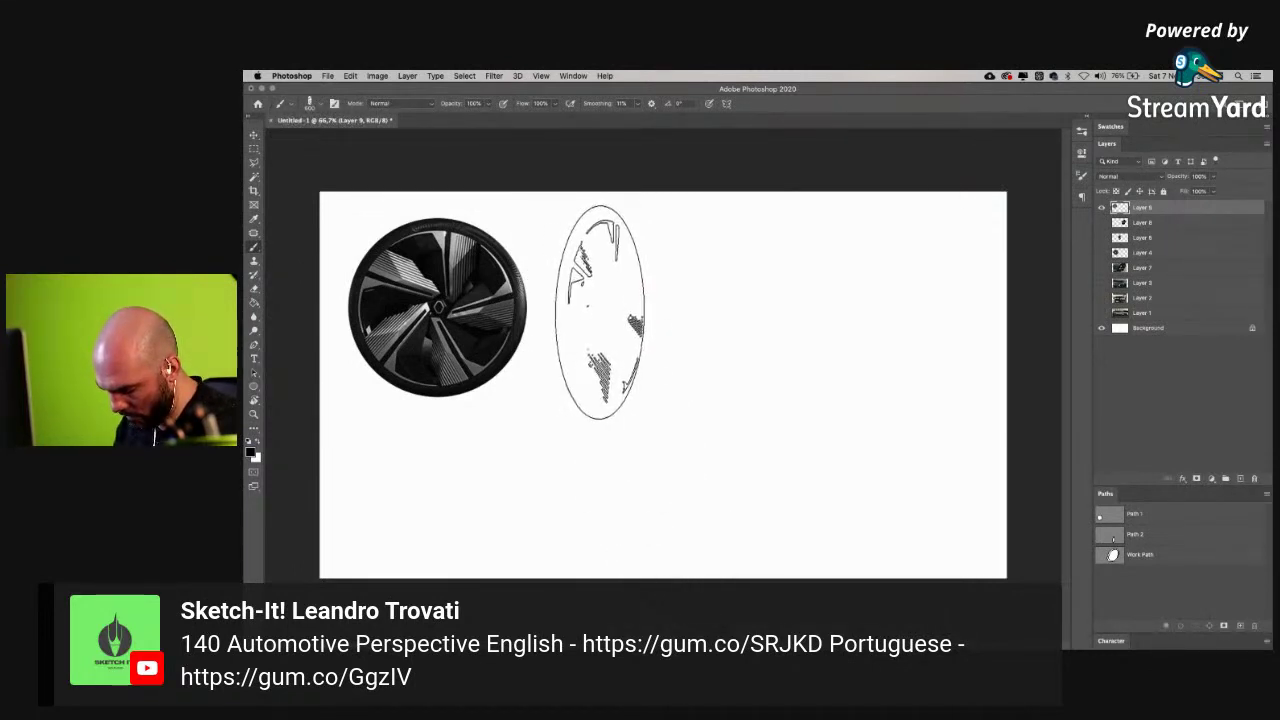
left_click(600, 312)
- Stamp three smaller copies of the narrow wheel at different brush sizes below the large wheels
key("bracketleft")
key("bracketleft")
key("bracketleft")
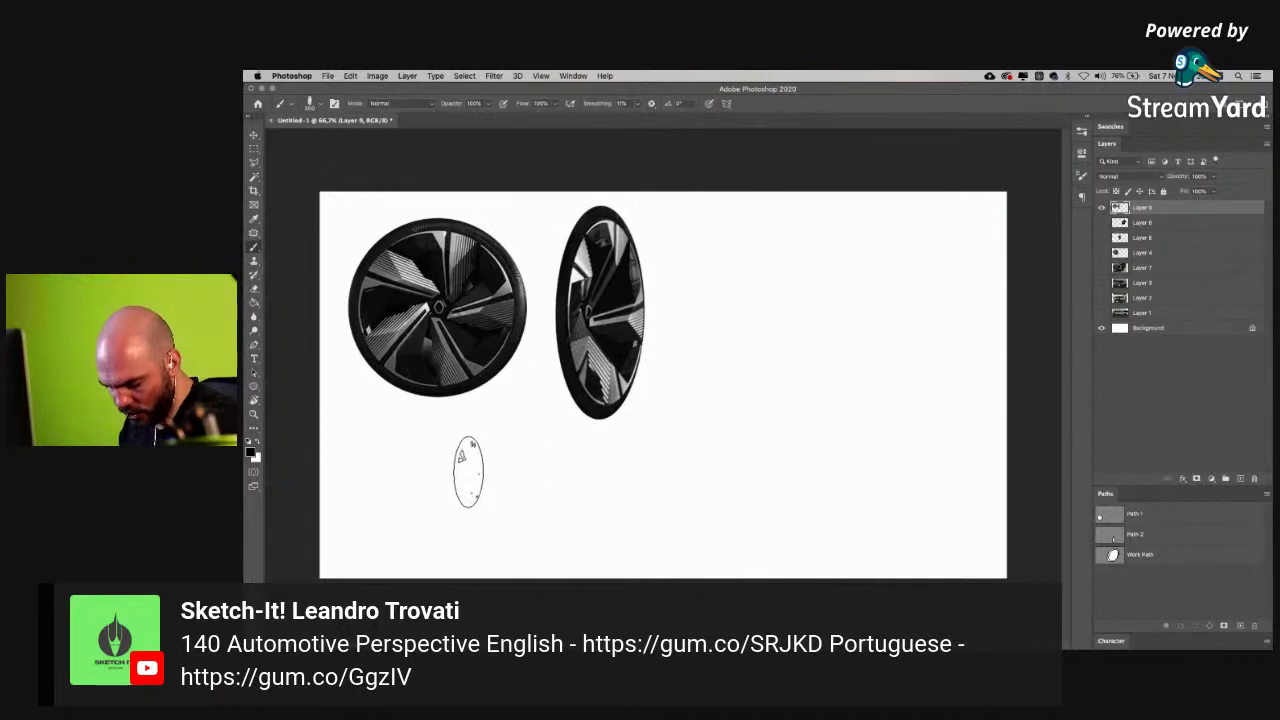
left_click(467, 474)
key("bracketright")
key("bracketright")
key("bracketright")
left_click(527, 462)
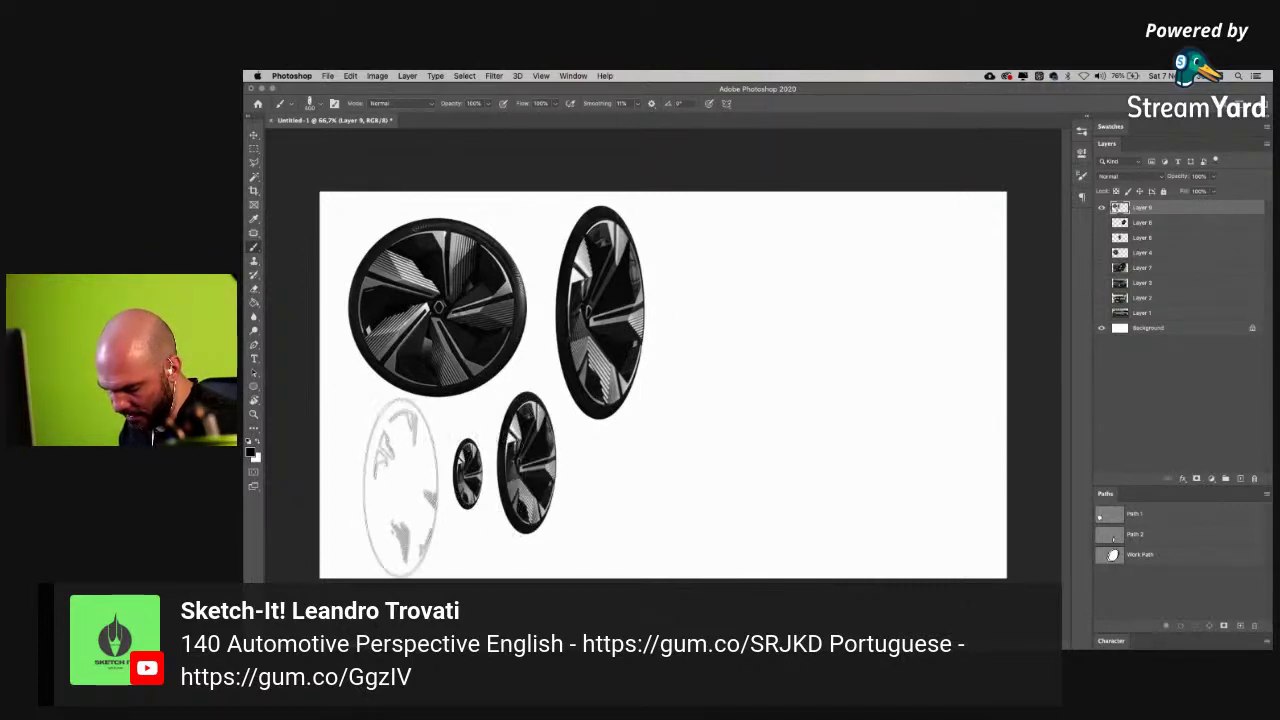
left_click(386, 480)
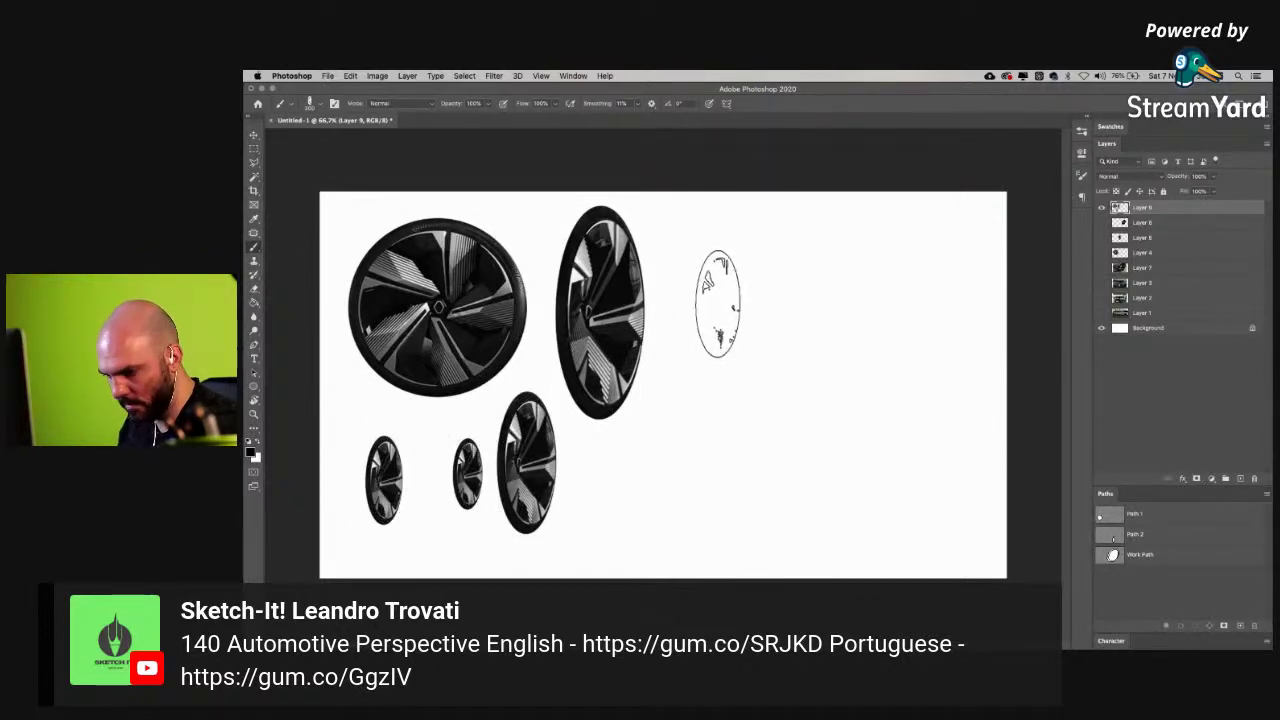
- Choose the tilted wheel brush and stamp one large and one small copy on the canvas's right half
right_click(722, 285)
double_click(857, 487)
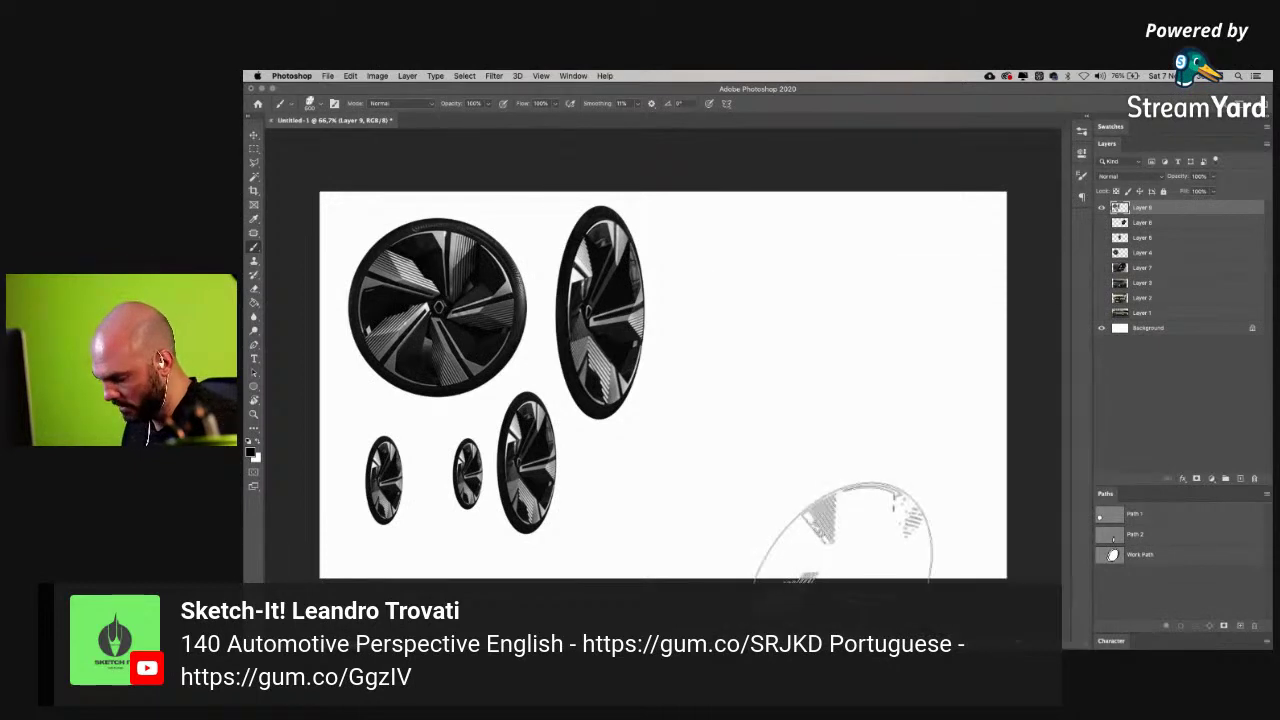
left_click(765, 322)
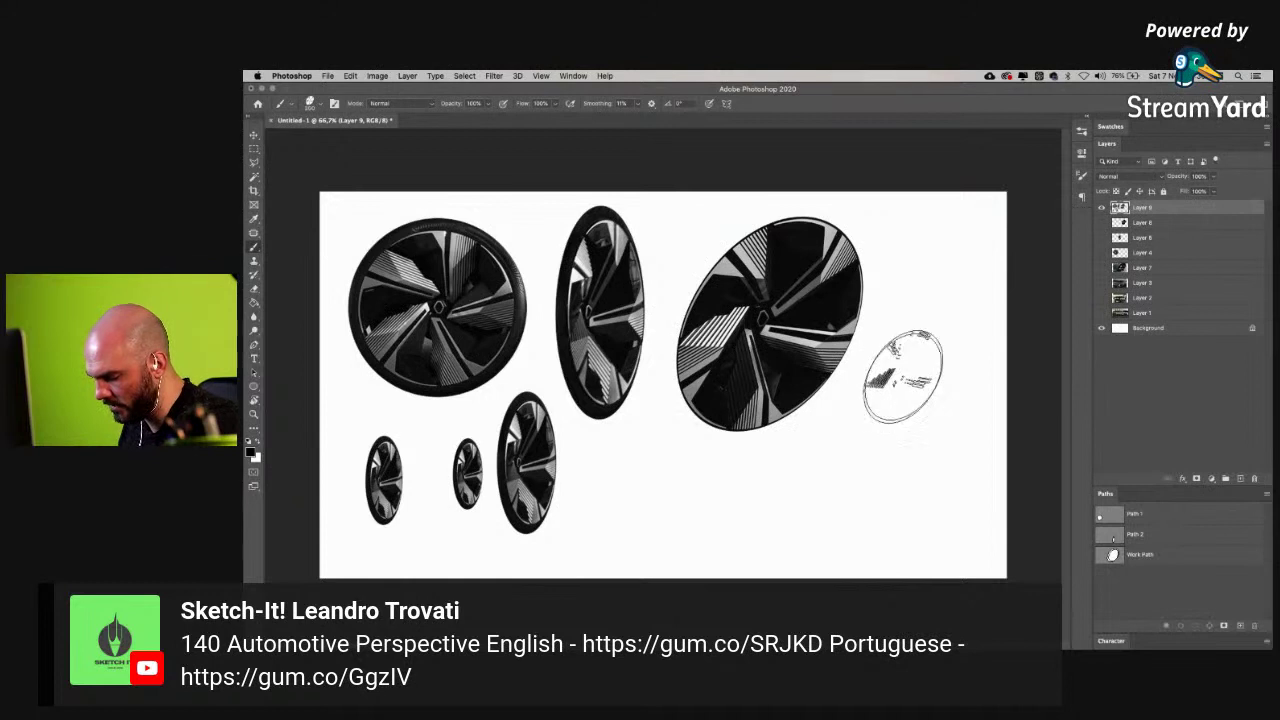
left_click(915, 352)
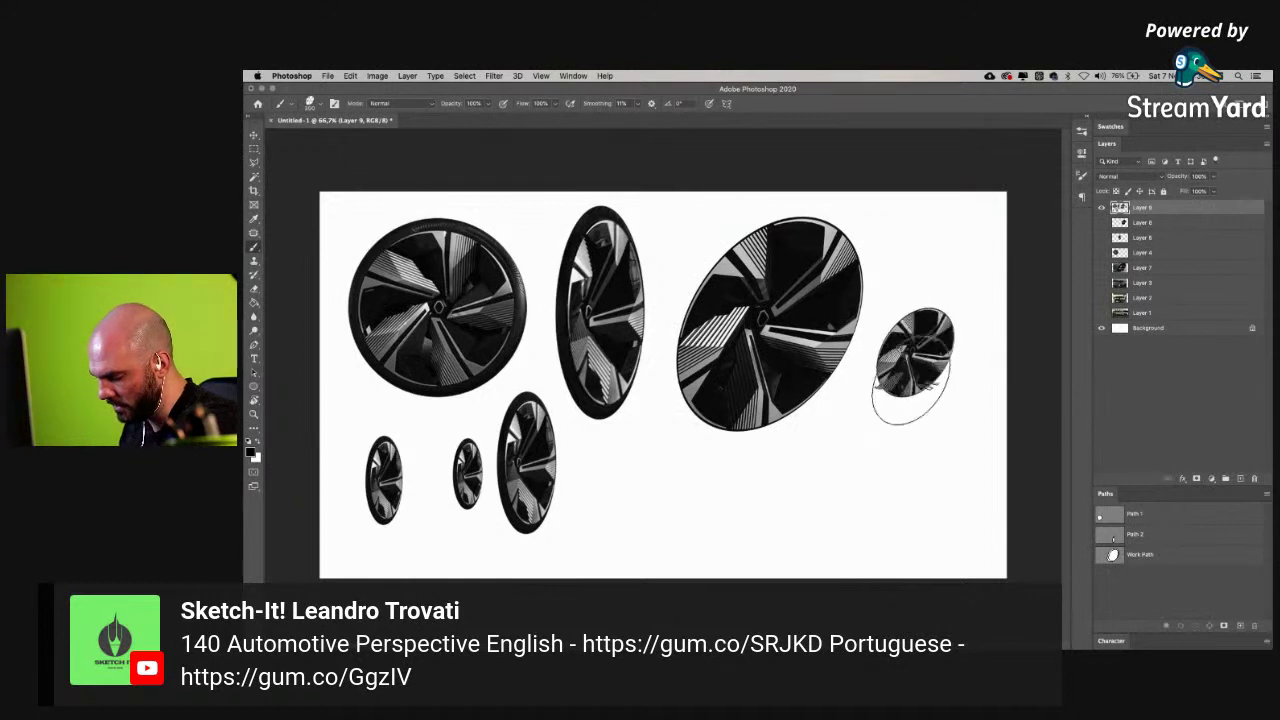
- Stamp a smaller tilted wheel on a new layer and rotate it counterclockwise until it stands upright
left_click(1240, 478)
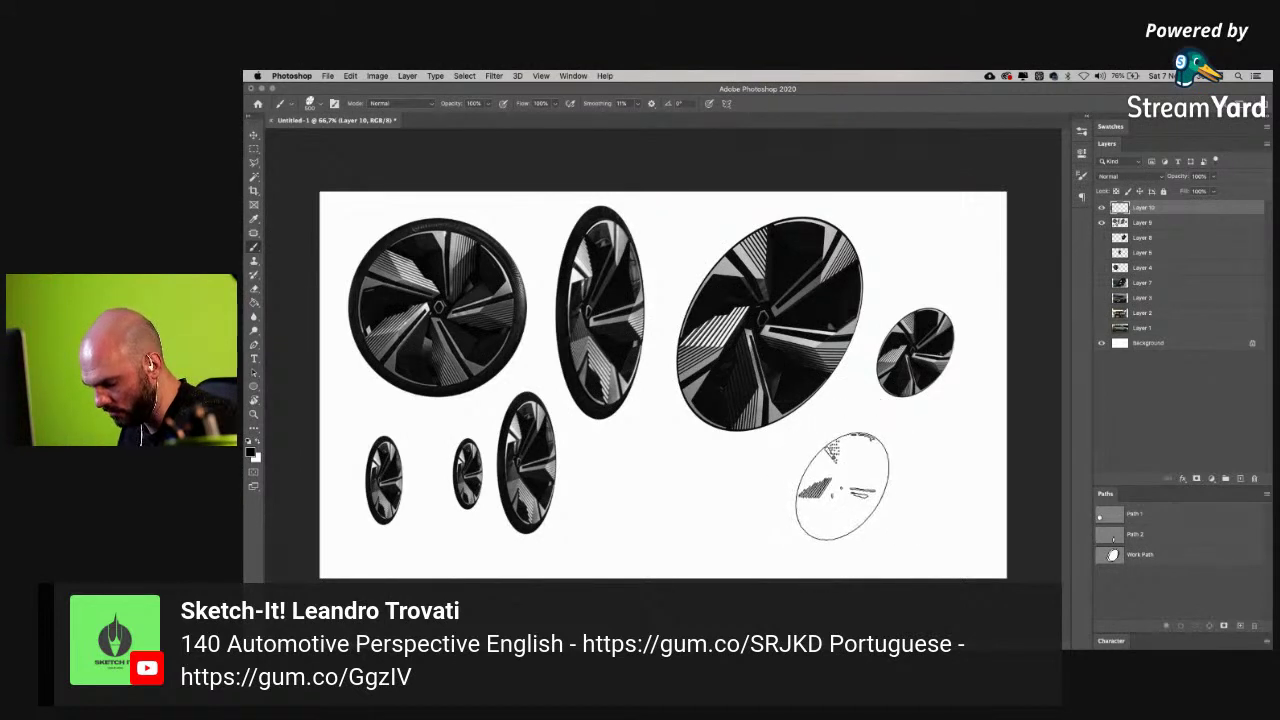
left_click(843, 487)
key("ctrl+t")
left_click_drag(912, 446, 887, 421)
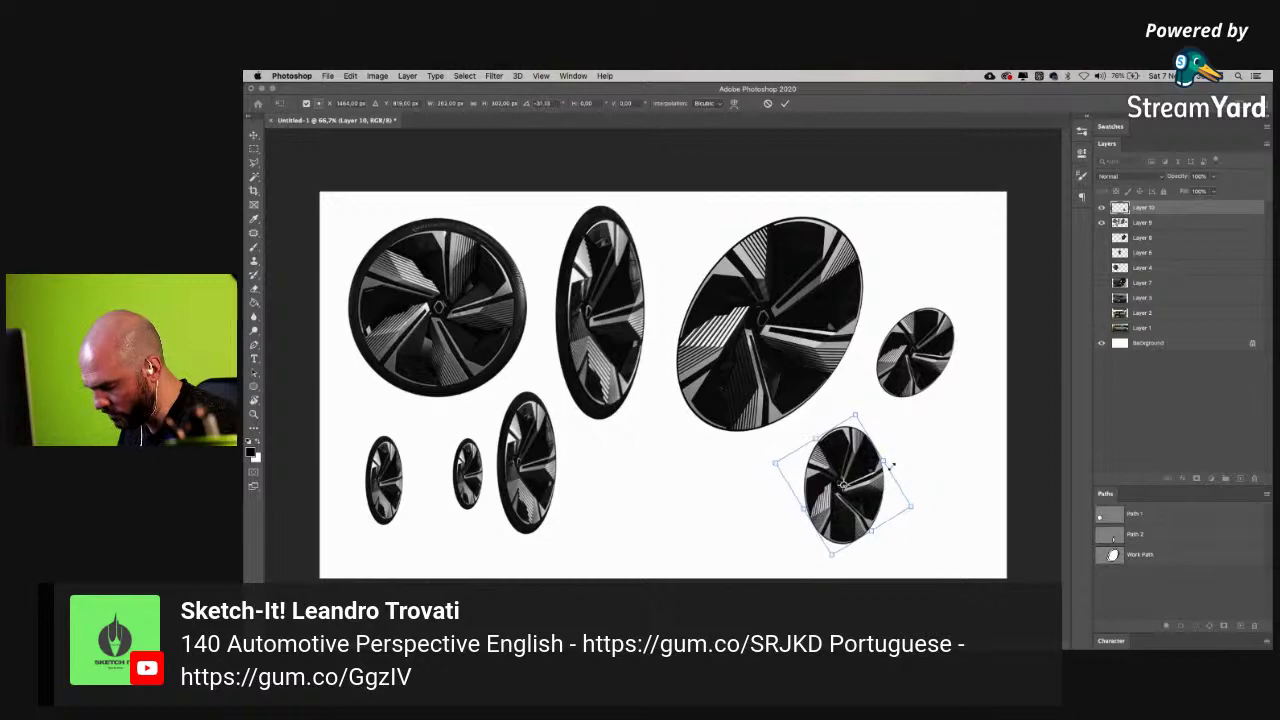
key("Return")
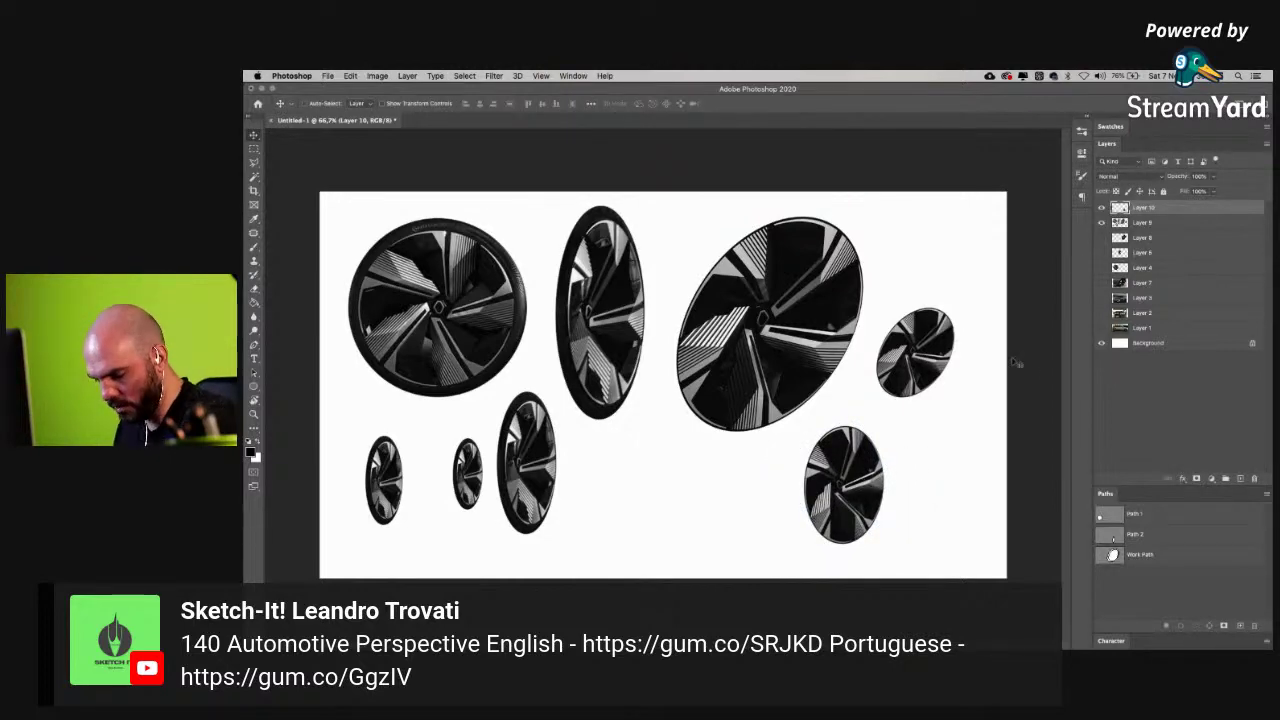
- Merge the rotated wheel into the stamp layer below and switch the Brush tool to a small round tip
key("super+plus")
key("ctrl+e")
mouse_move(406, 418)
left_mouse_down()
mouse_move(569, 408)
mouse_move(583, 436)
left_mouse_up()
key("b")
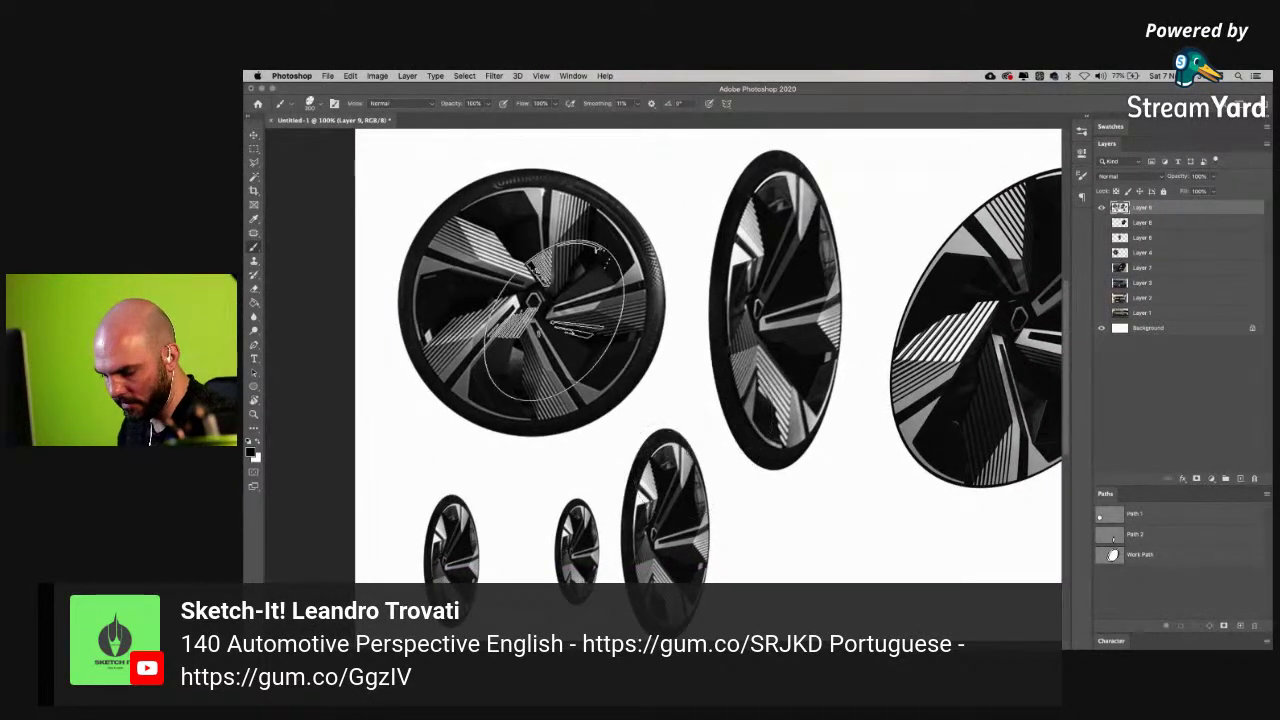
right_click(553, 316)
scroll(820, 420, "up", 3)
left_click(820, 398)
key("Return")
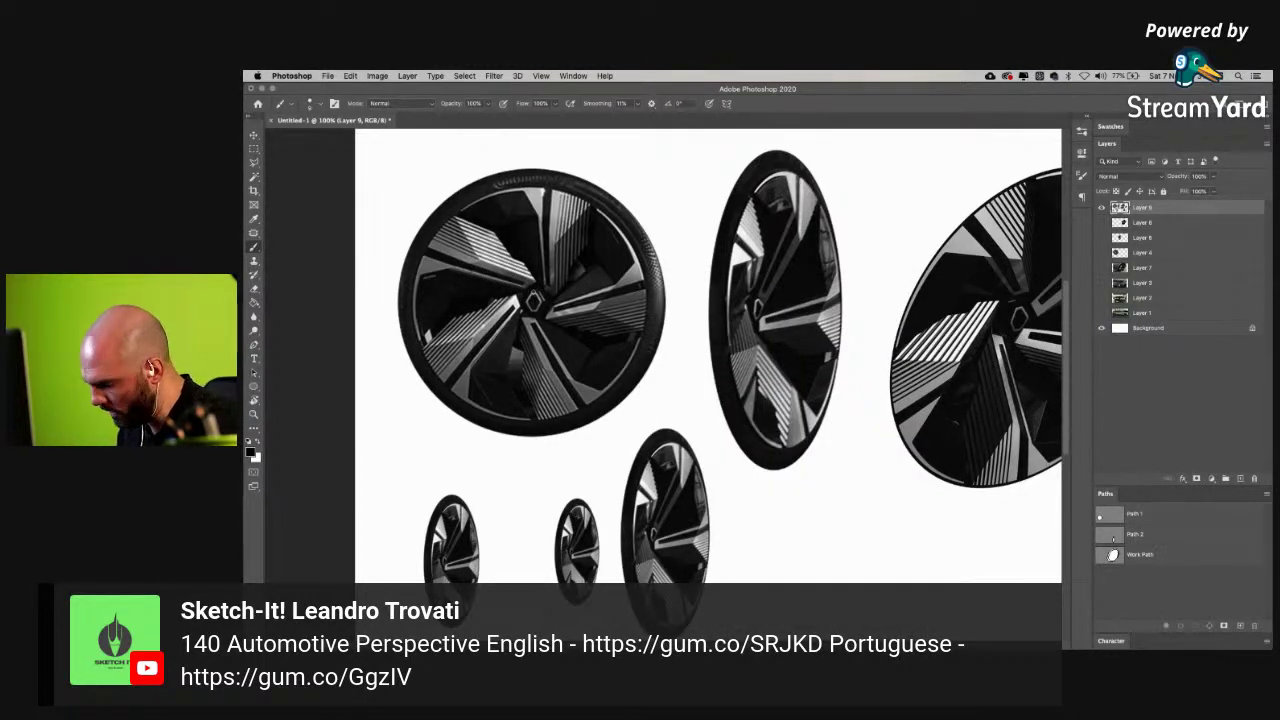
- Hide the test stamps on Layer 9 and show the three original wheel cut-outs on Layers 8, 5 and 4
left_click_drag(1104, 207, 1104, 259)
left_click(1104, 259)
left_click(1104, 259)
left_click(1104, 222)
left_click(1104, 252)
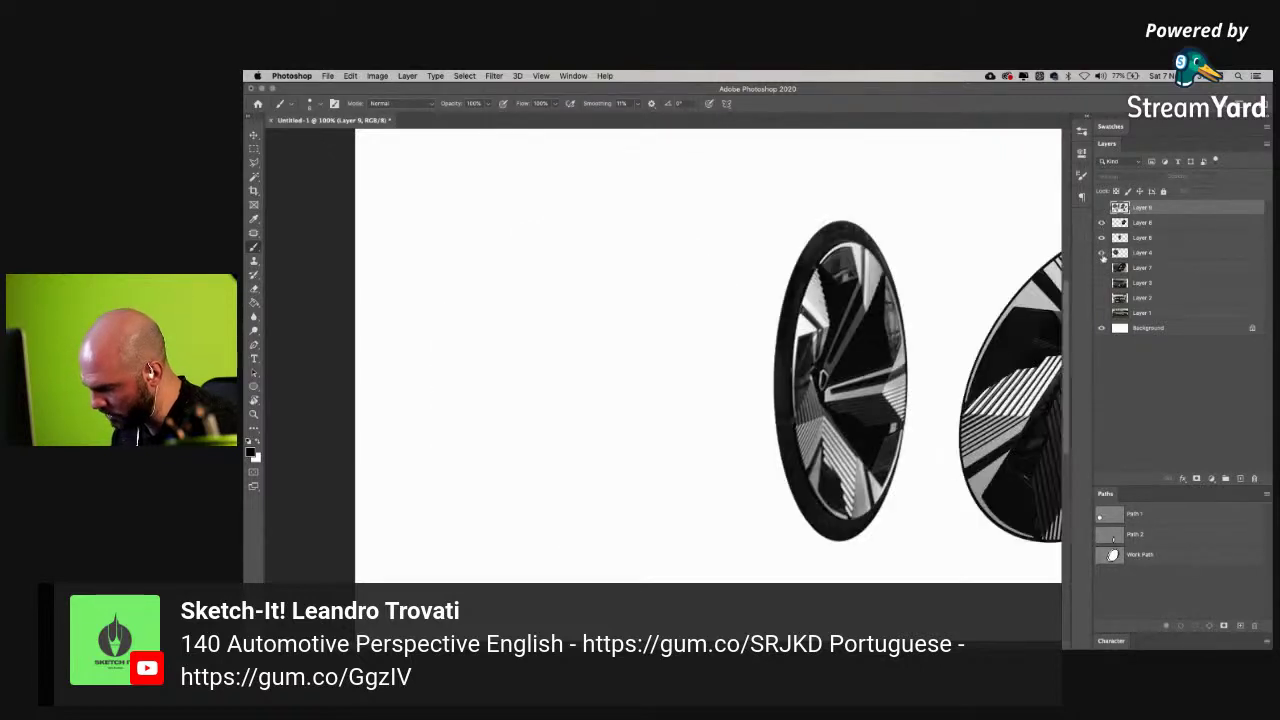
left_click(1102, 238)
left_click(1148, 224)
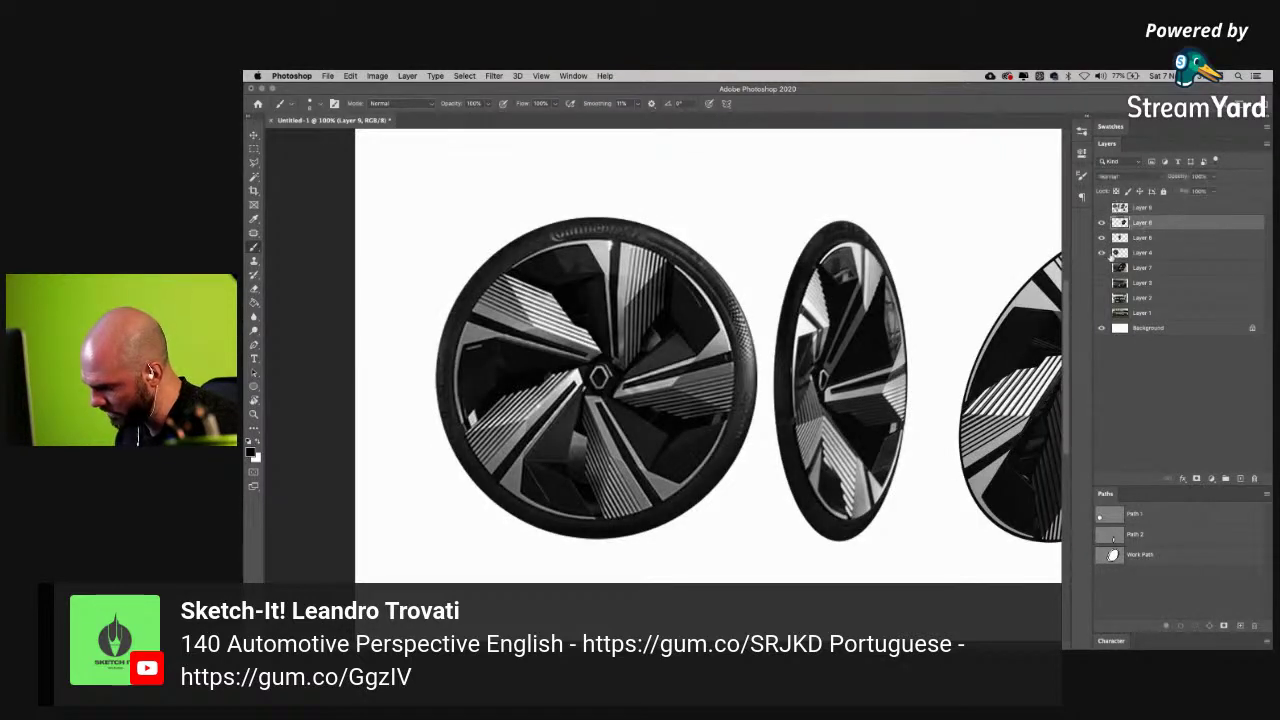
- Paint over the centre logos in black on the round, narrow and tilted wheels, each on its own layer
left_click(1116, 254)
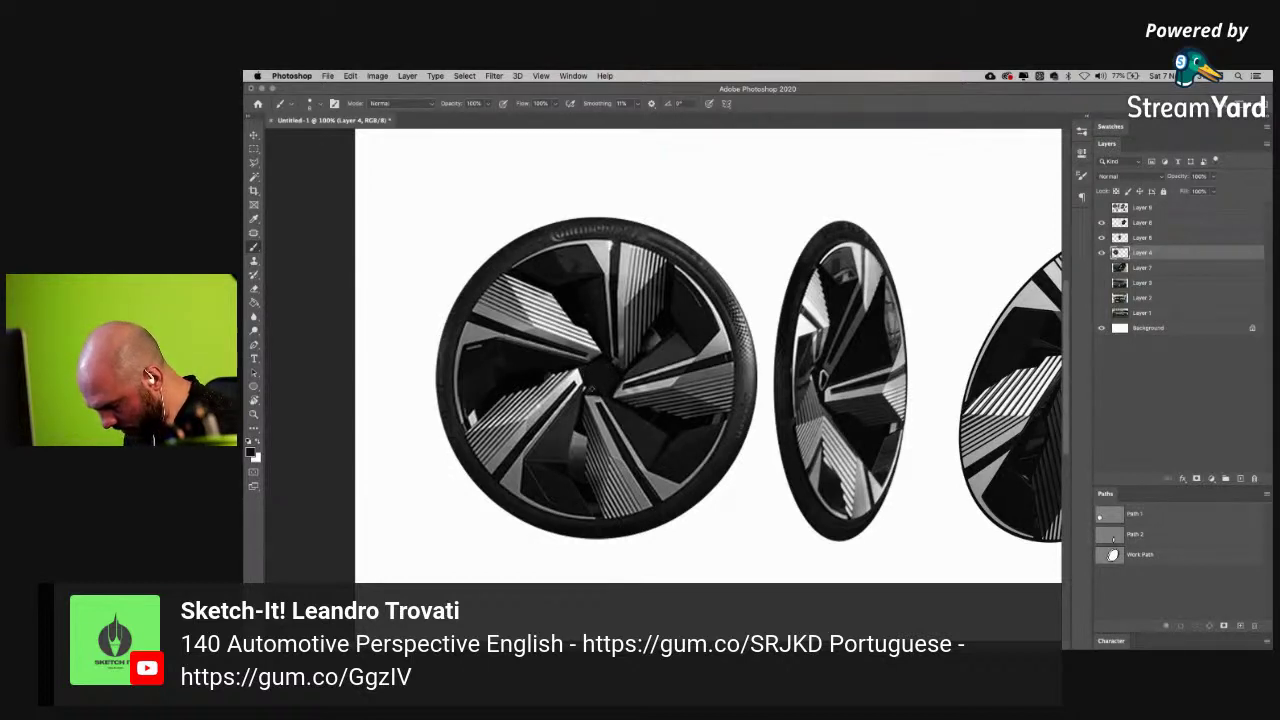
left_click_drag(768, 450, 676, 405)
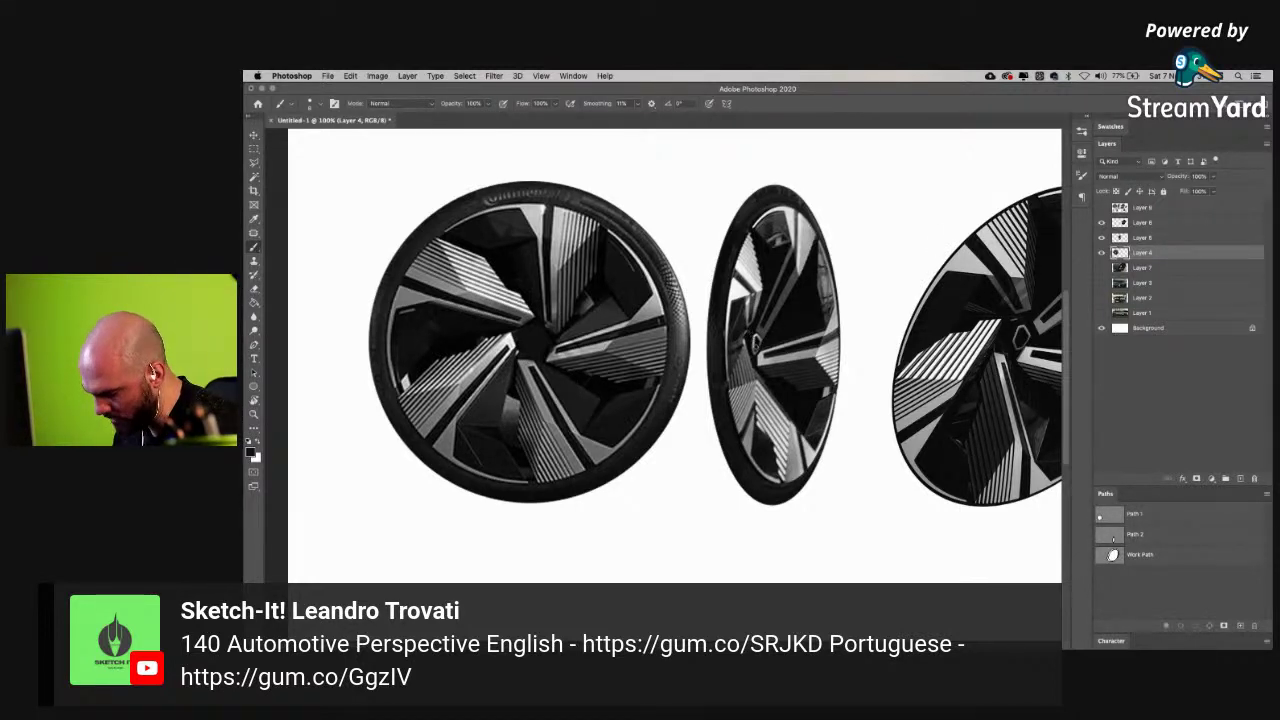
left_click(1126, 238)
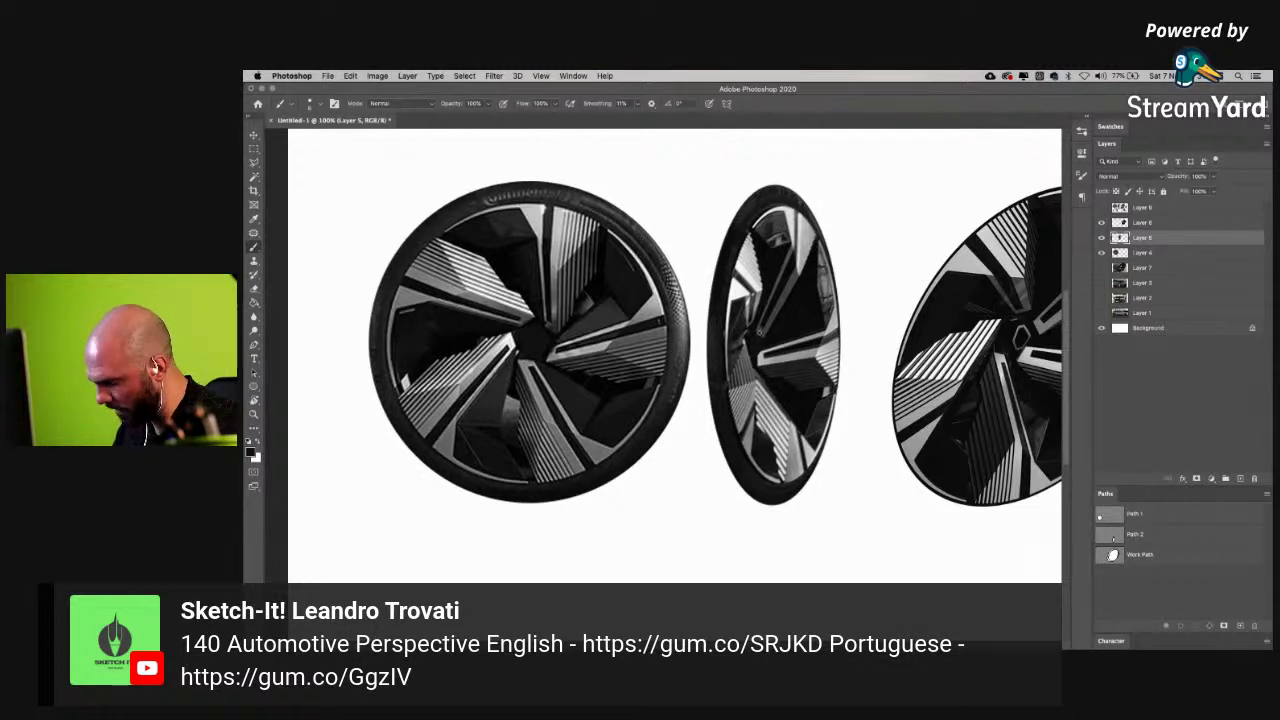
left_click(1122, 222)
left_click_drag(1030, 318, 730, 283)
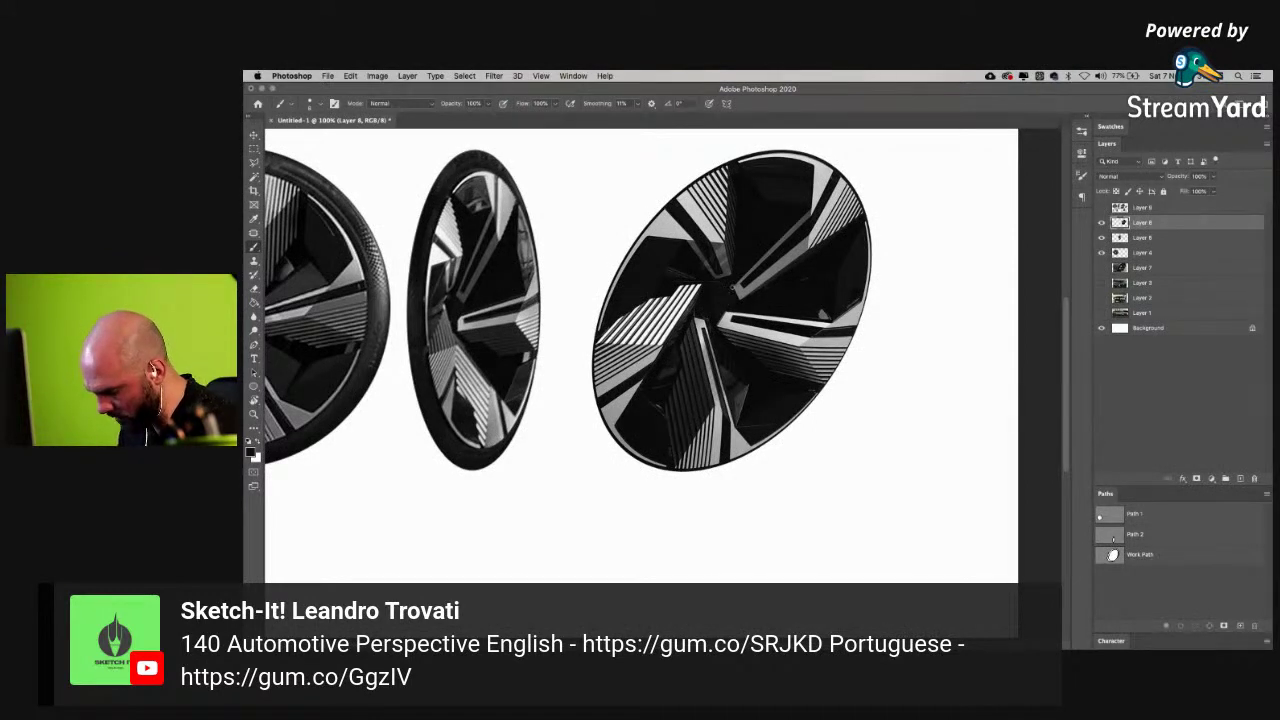
key("v")
key("super+minus")
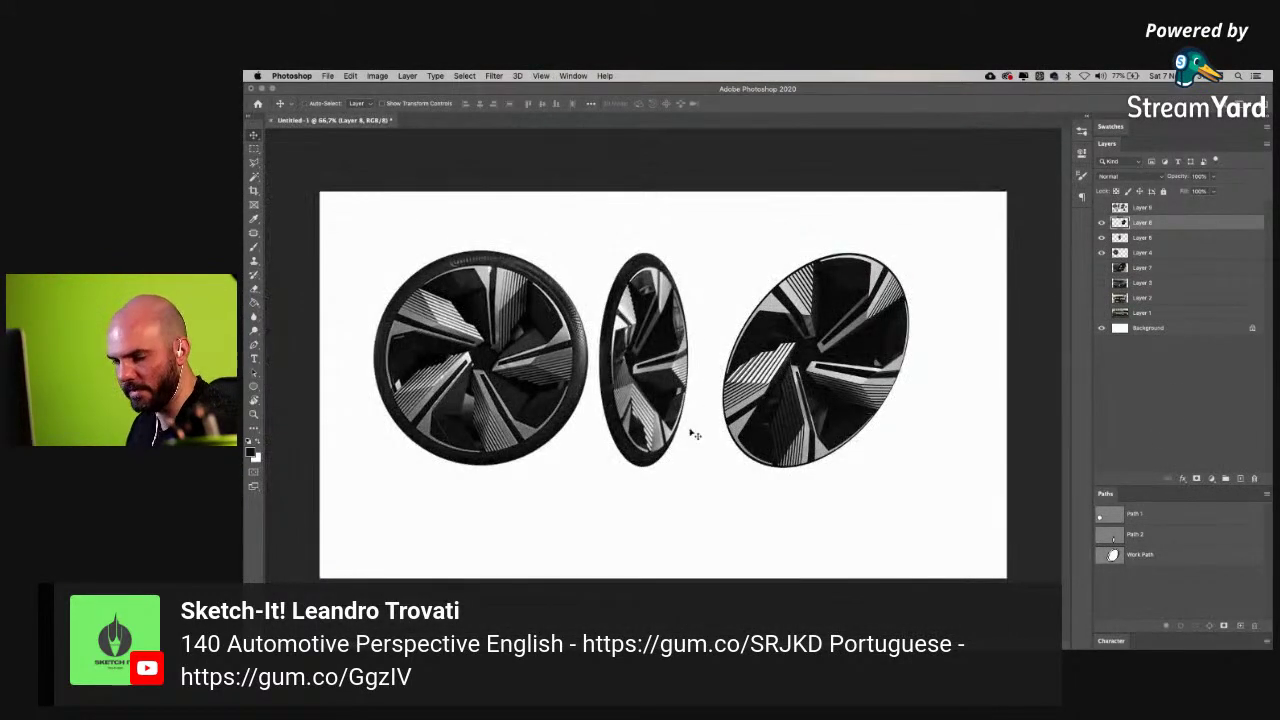
- Load the retouched tilted wheel on Layer 8 as a selection and define it as a brush preset with the default name
left_click(1122, 224, "super")
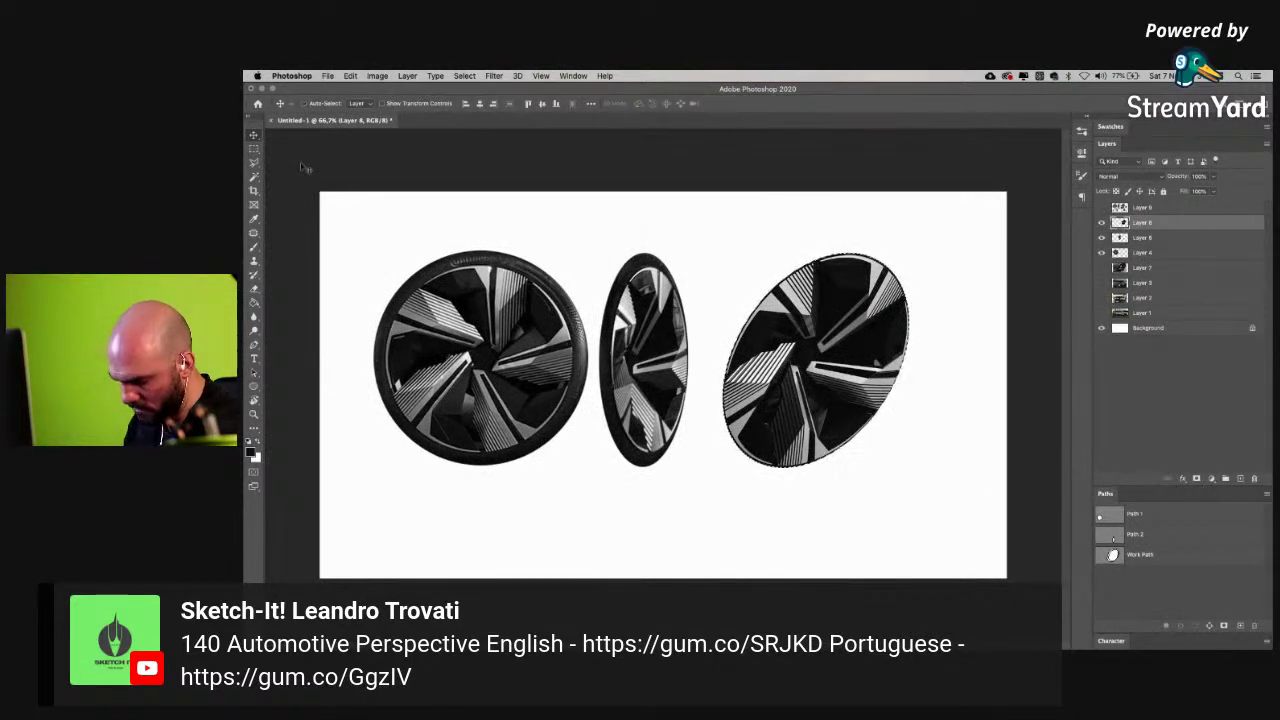
left_click(1101, 251)
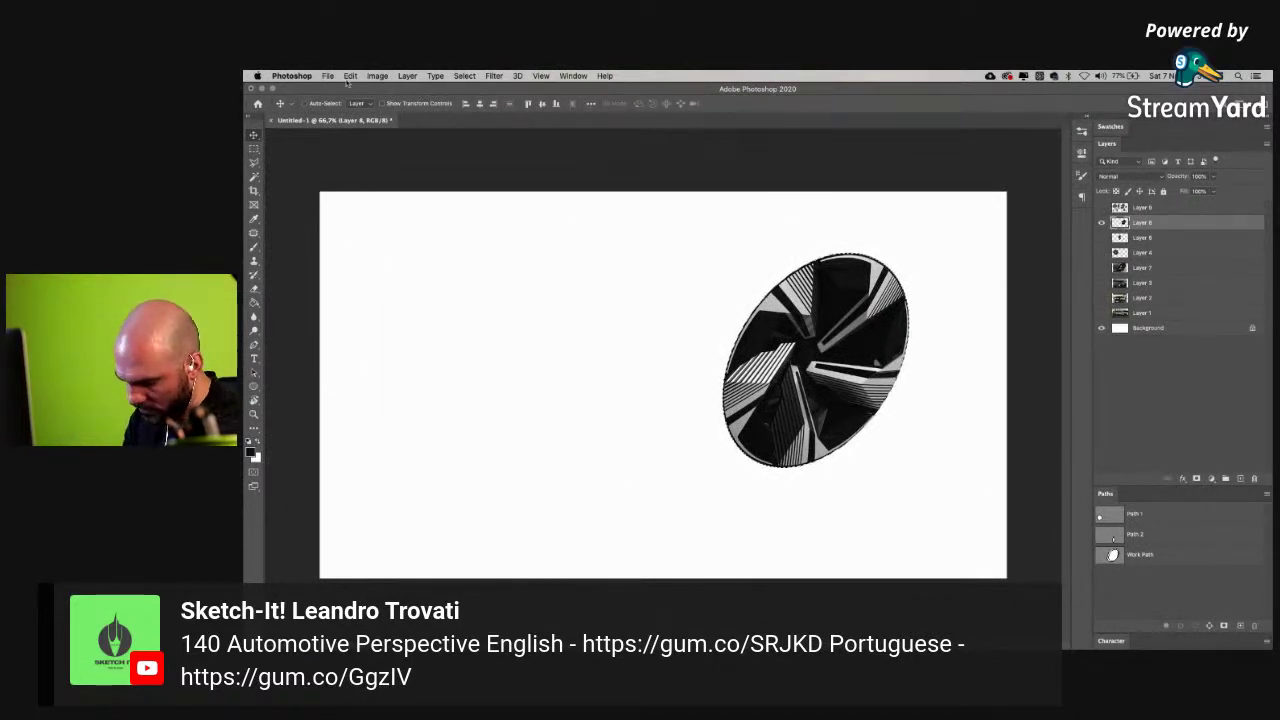
left_click(350, 76)
left_click(394, 362)
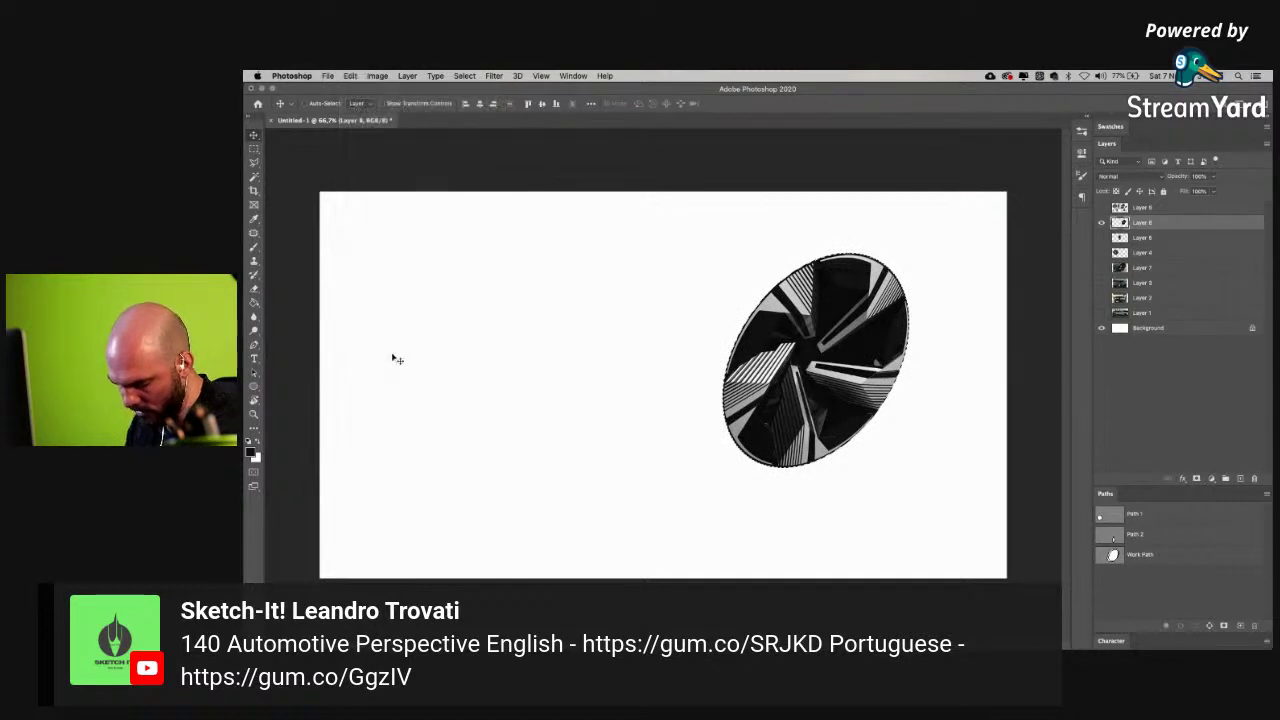
key("Return")
- Clear the selection and stamp the retouched tilted wheel brush once to the left of the original wheel
key("b")
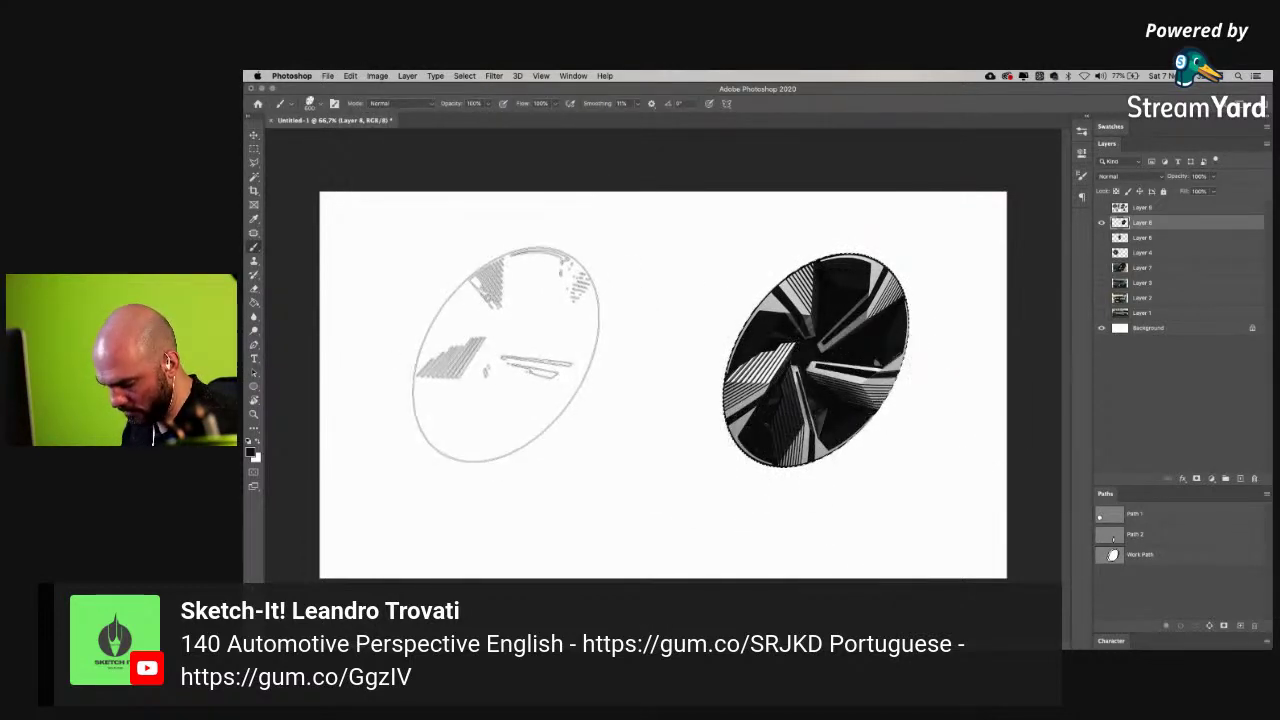
left_click(506, 352)
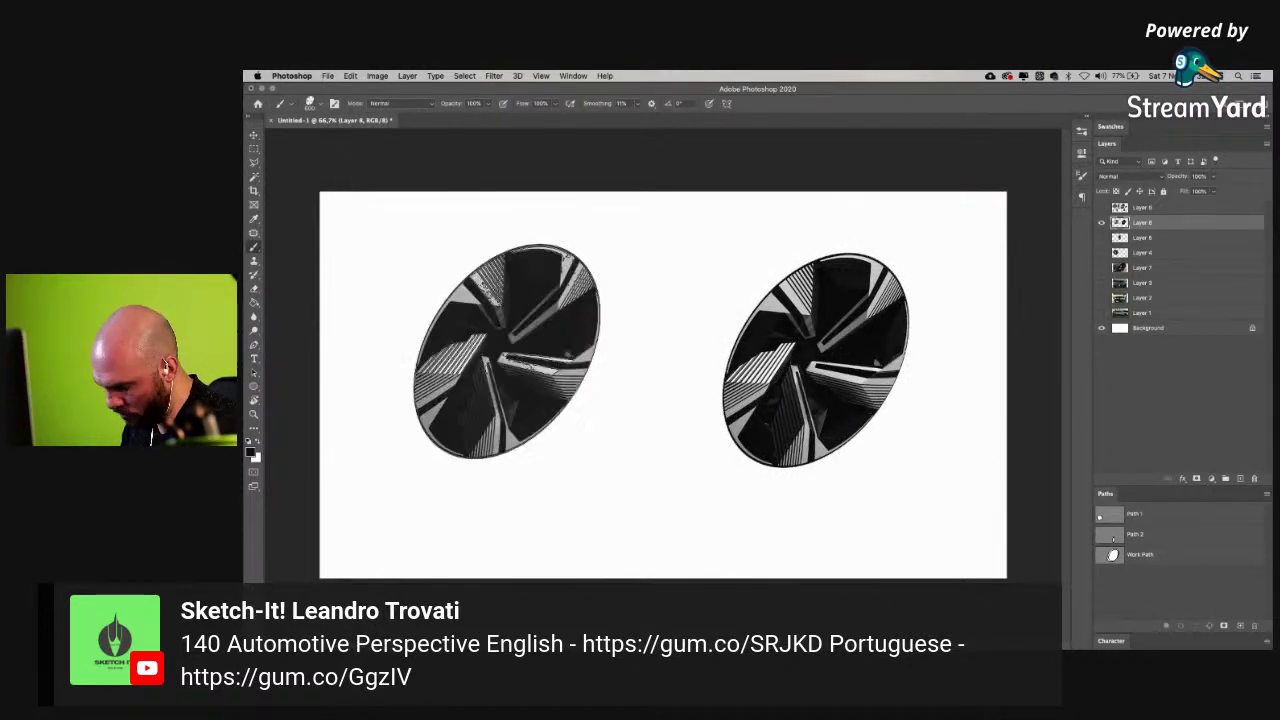
key("v")
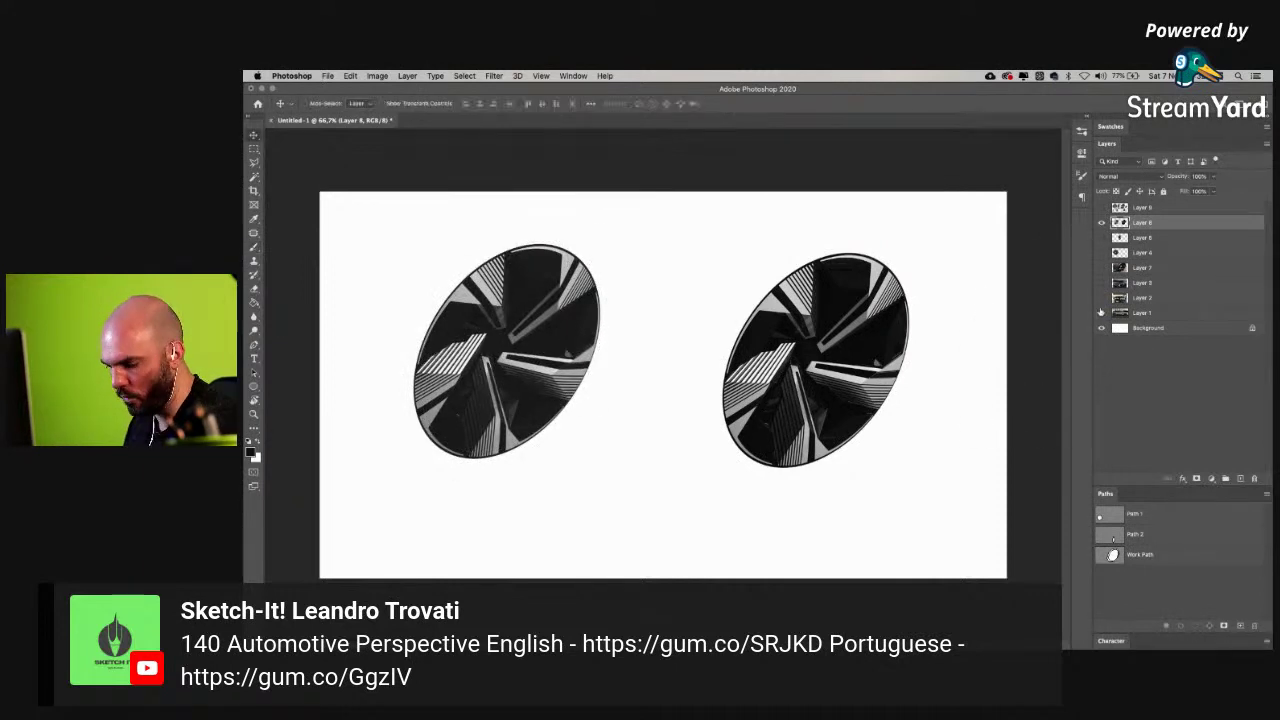
- Compare the retouched stamp on Layer 8 with the earlier test stamps and delete Layer 9
left_click(1101, 222)
left_click(1102, 207)
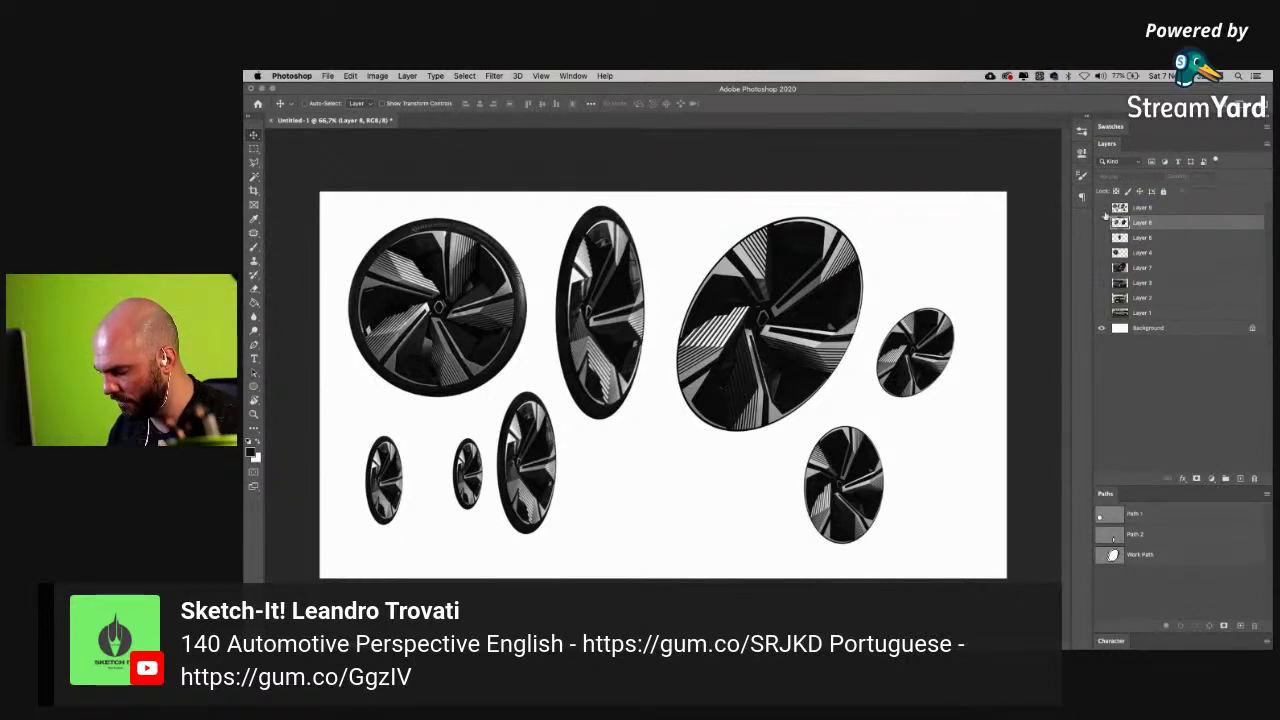
left_click(1102, 222, "alt")
left_click(1147, 213)
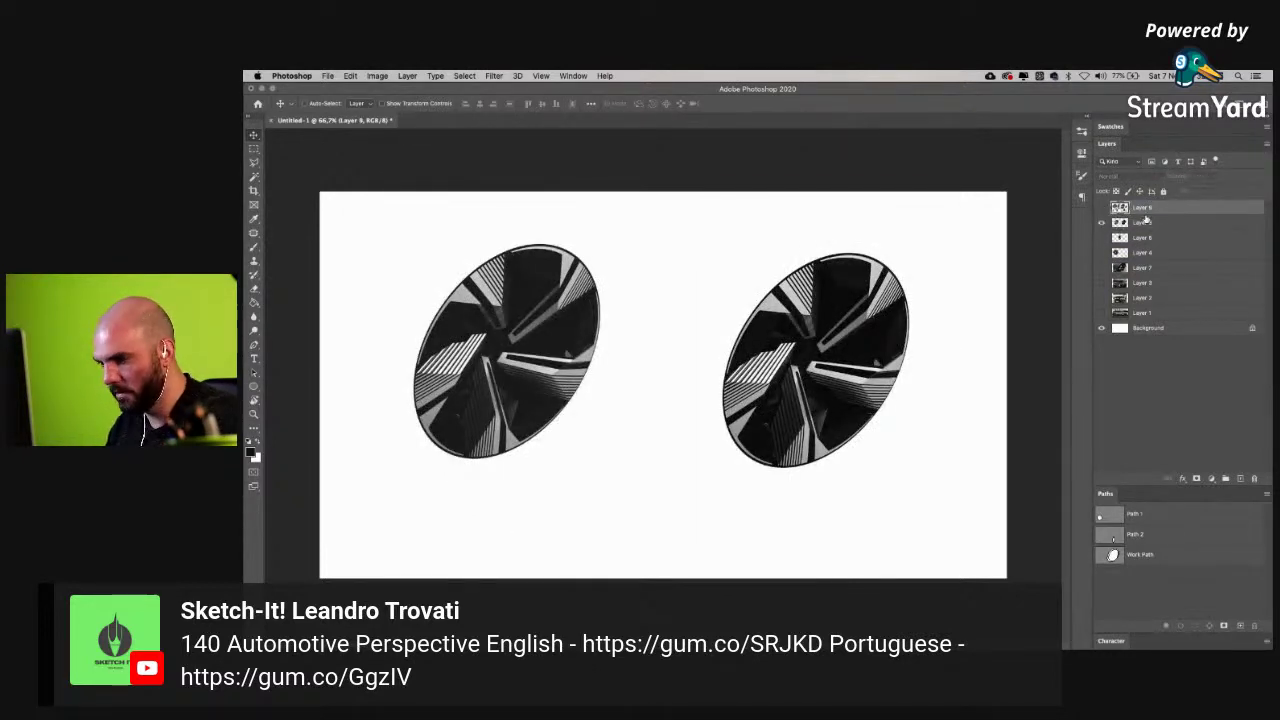
key("Delete")
- Show the wheel cut-outs on Layers 8, 5 and 4 together
left_click(1102, 207)
left_click(1102, 222)
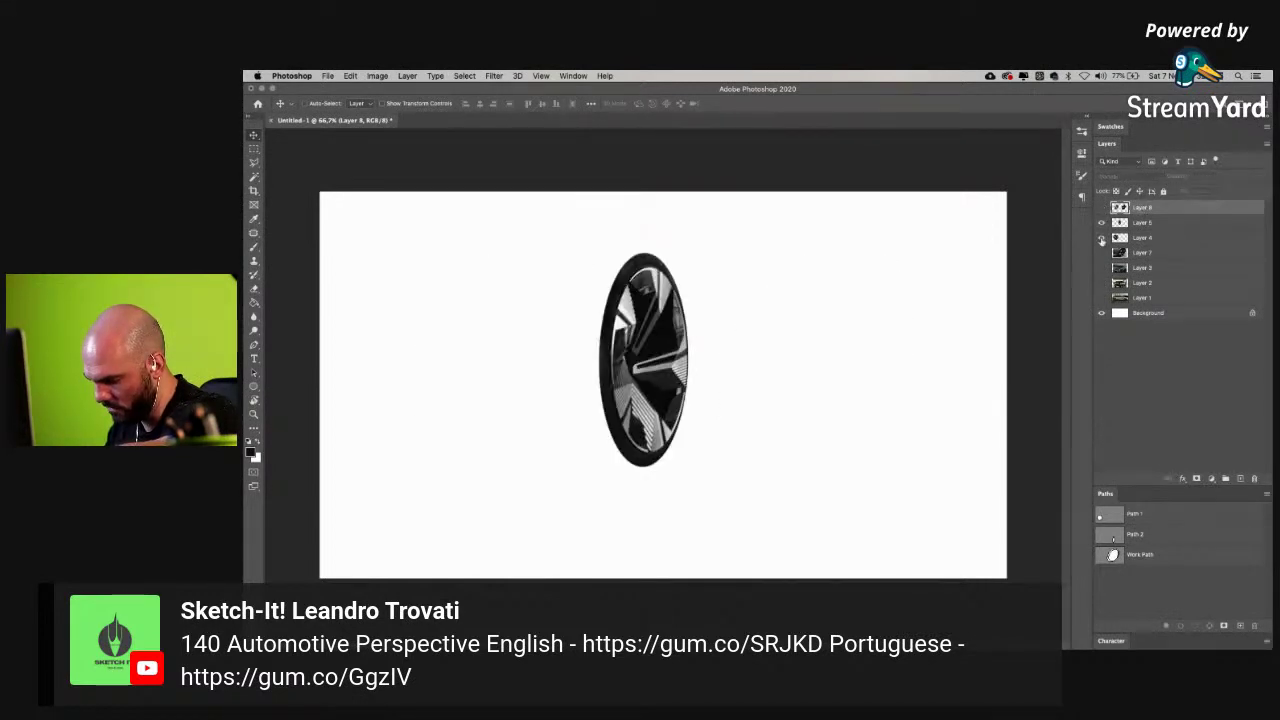
left_click(1102, 238)
left_click(1102, 207)
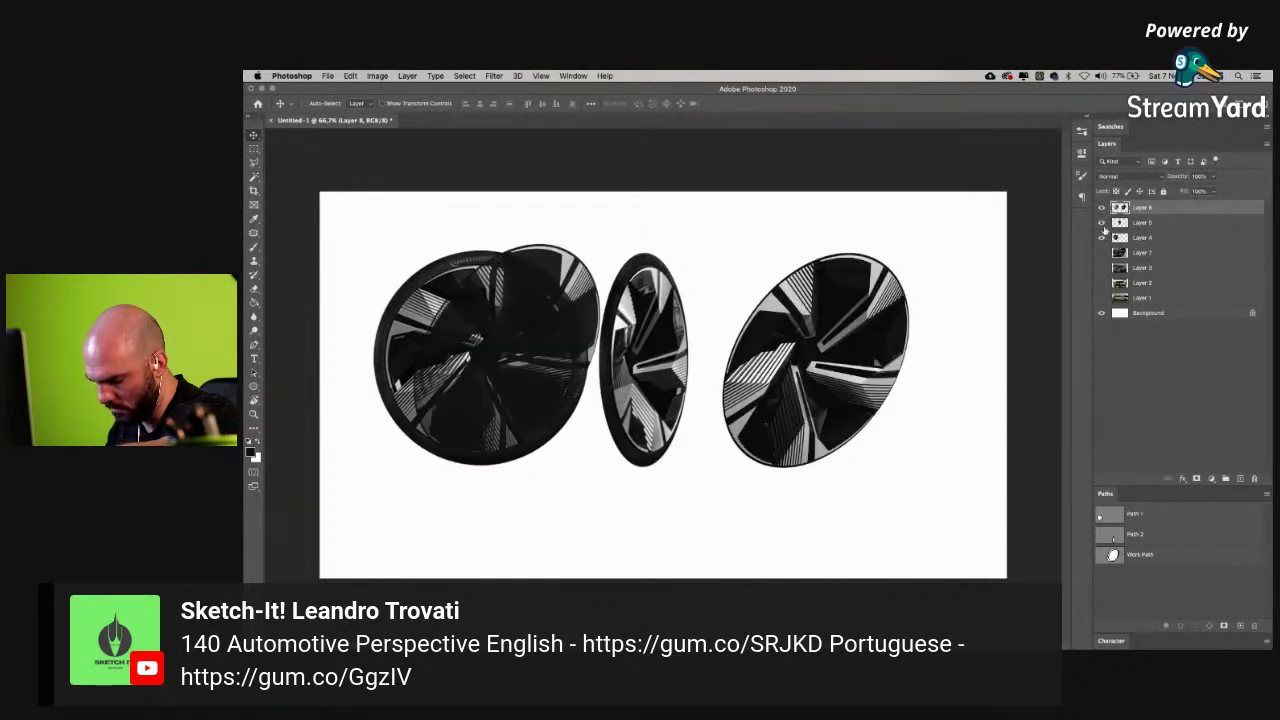
- Erase the extra tilted wheel stamp from Layer 8 with a rectangular selection and show Layers 5 and 4 again
left_click(1102, 222)
left_click(1102, 238)
key("m")
left_click_drag(374, 195, 607, 527)
key("Delete")
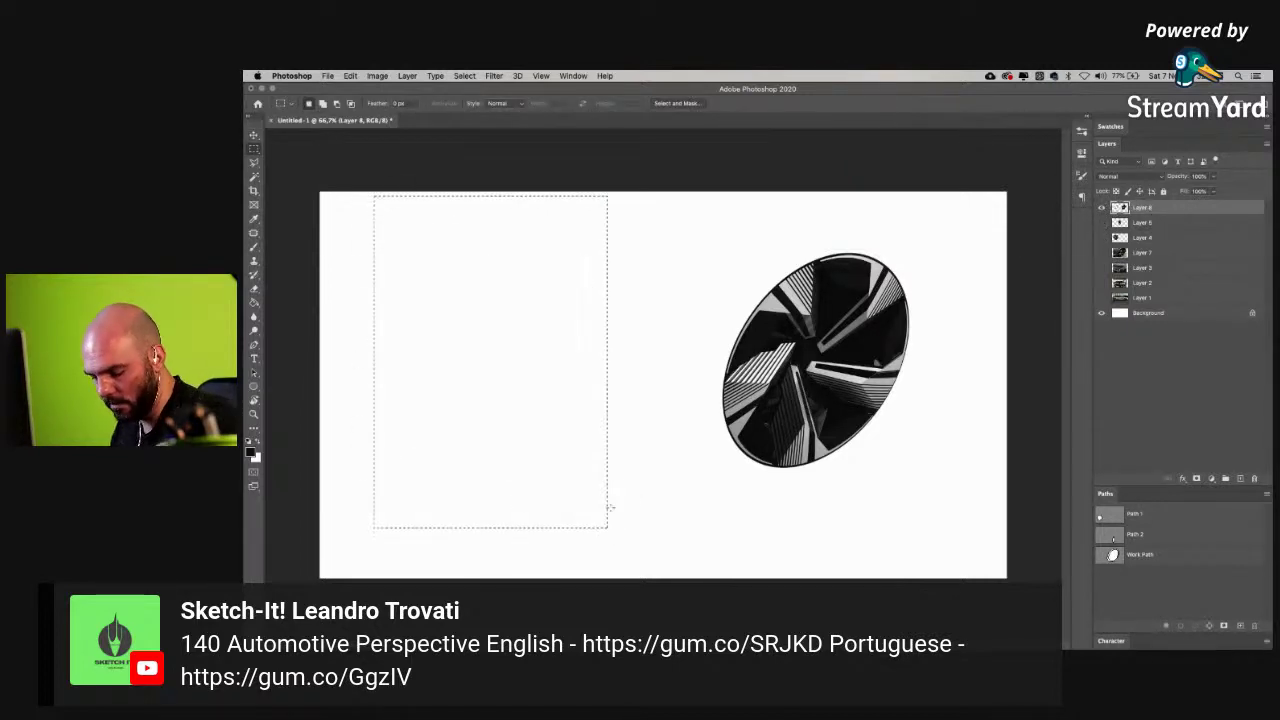
key("ctrl+d")
key("v")
left_click_drag(1101, 224, 1101, 238)
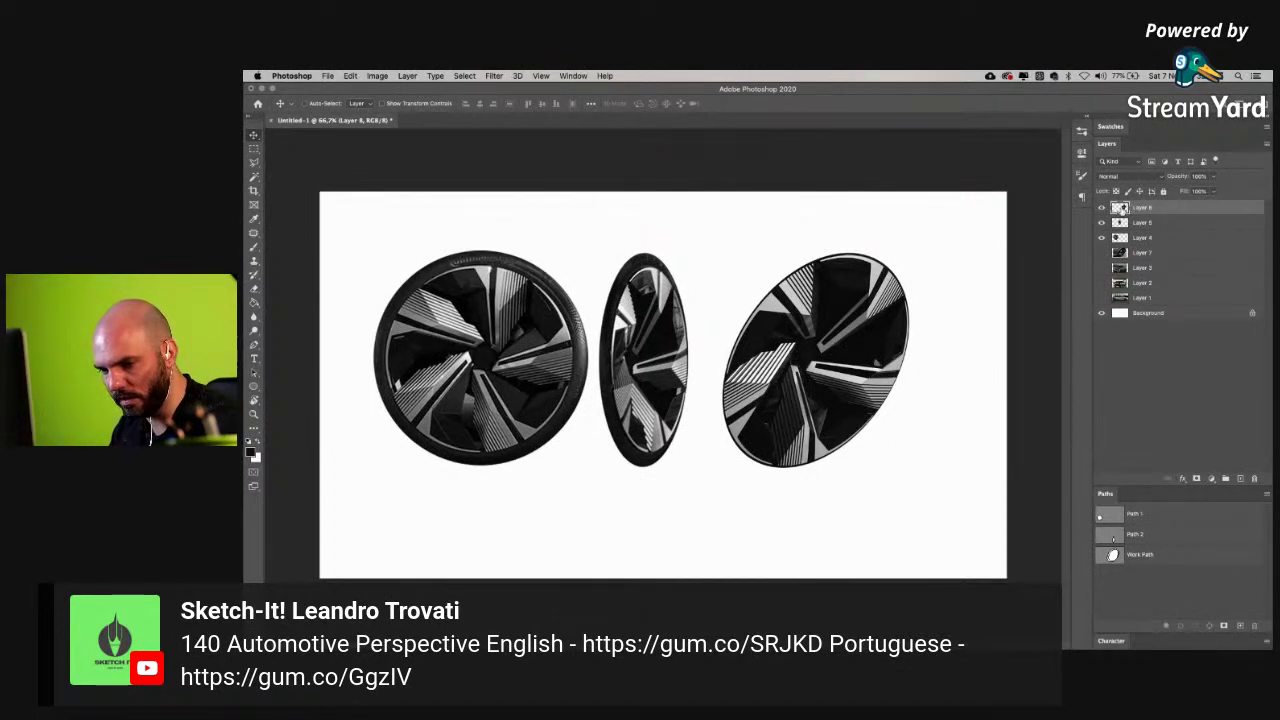
left_click(1120, 208, "super")
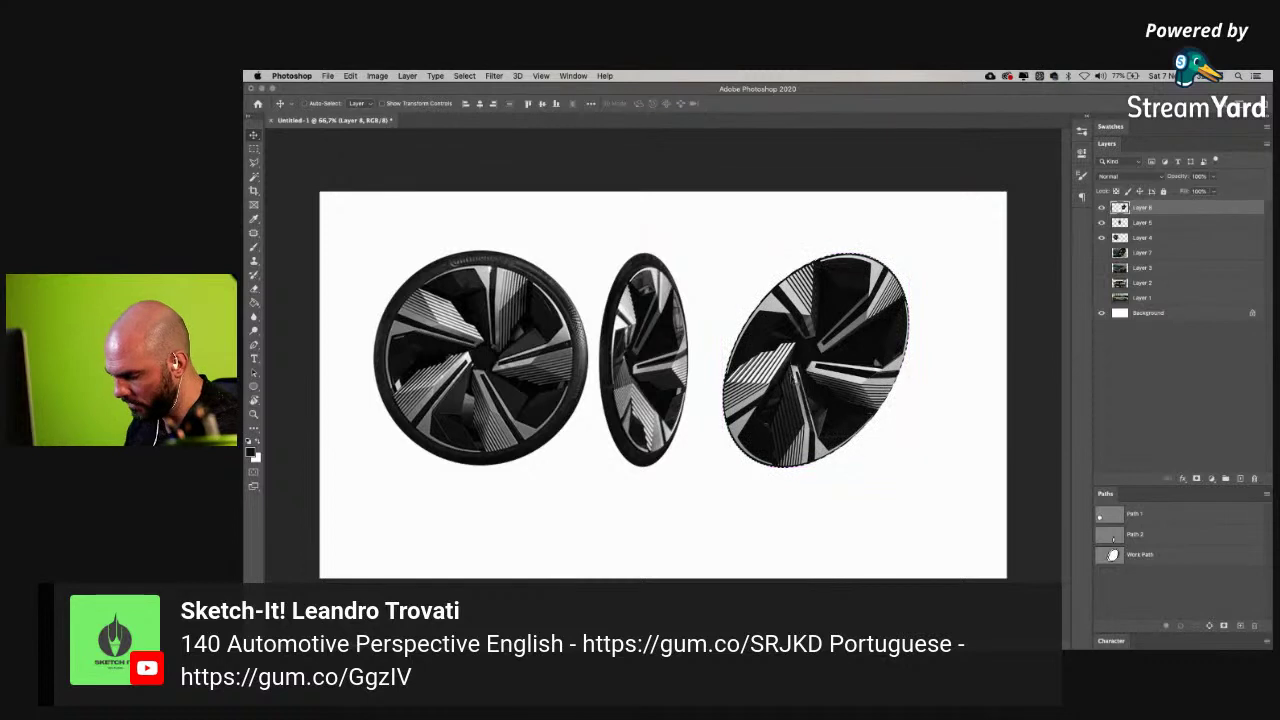
left_click(350, 77)
left_click(350, 77)
left_click(350, 77)
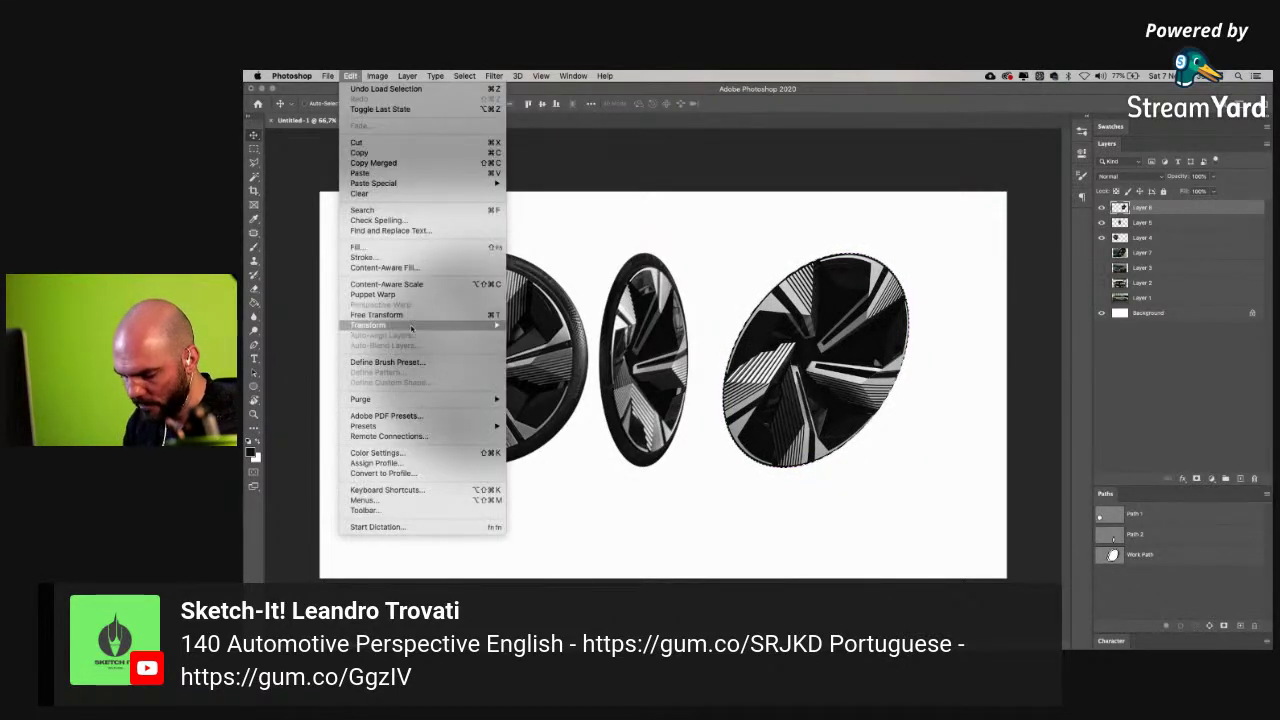
left_click(408, 362)
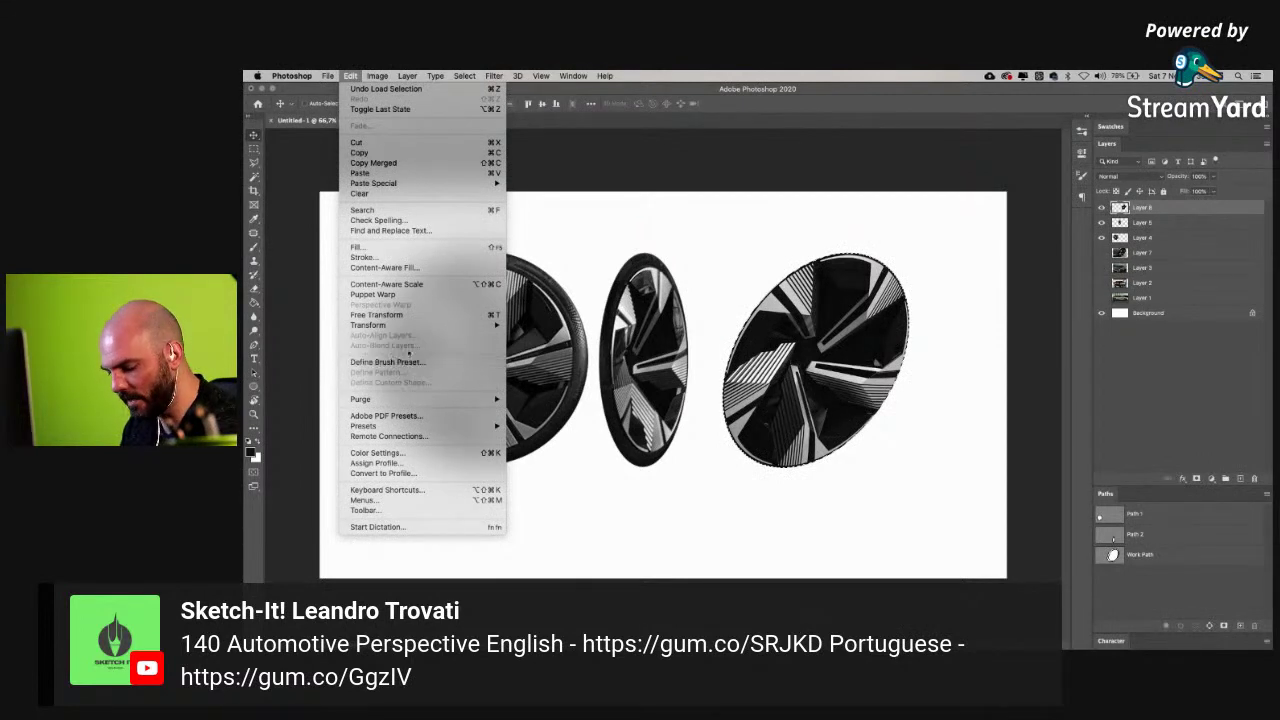
left_click(836, 428)
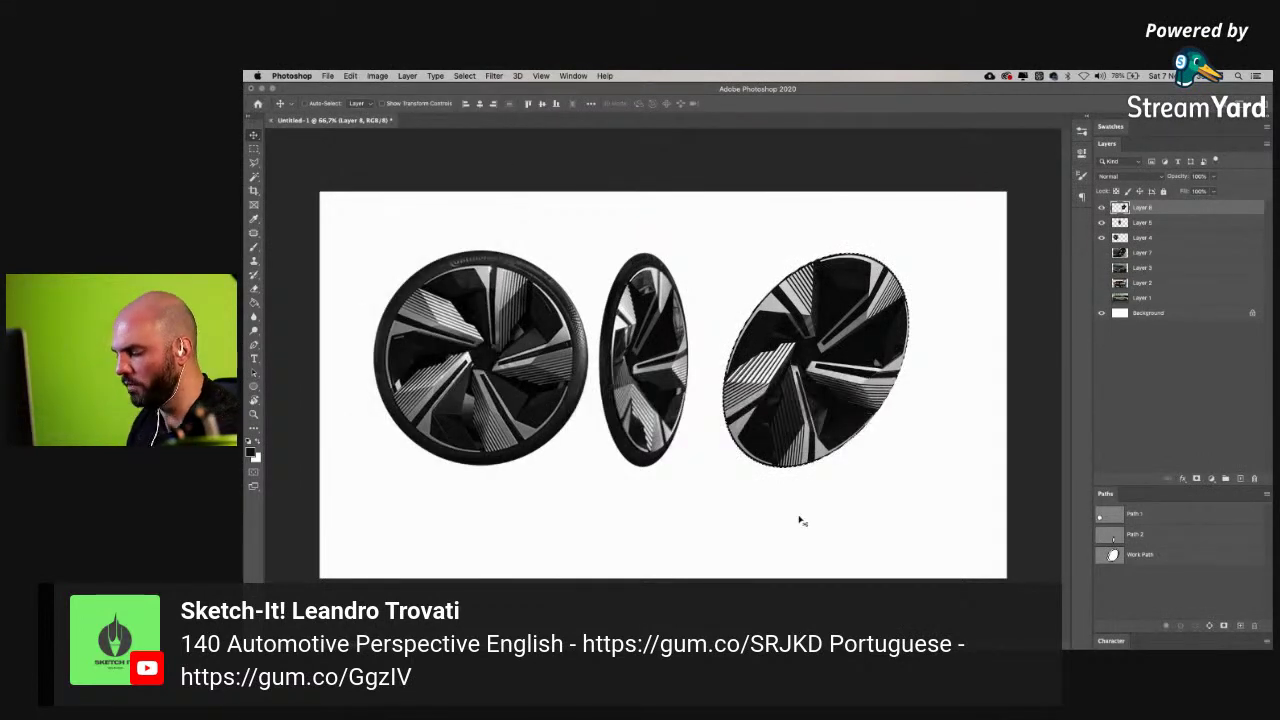
key("super+d")
- Hide the wheel cut-outs on Layers 8, 5 and 4 and add a new empty layer for painting
left_click(1139, 343)
left_click_drag(1102, 208, 1102, 238)
left_click(1240, 478)
key("b")
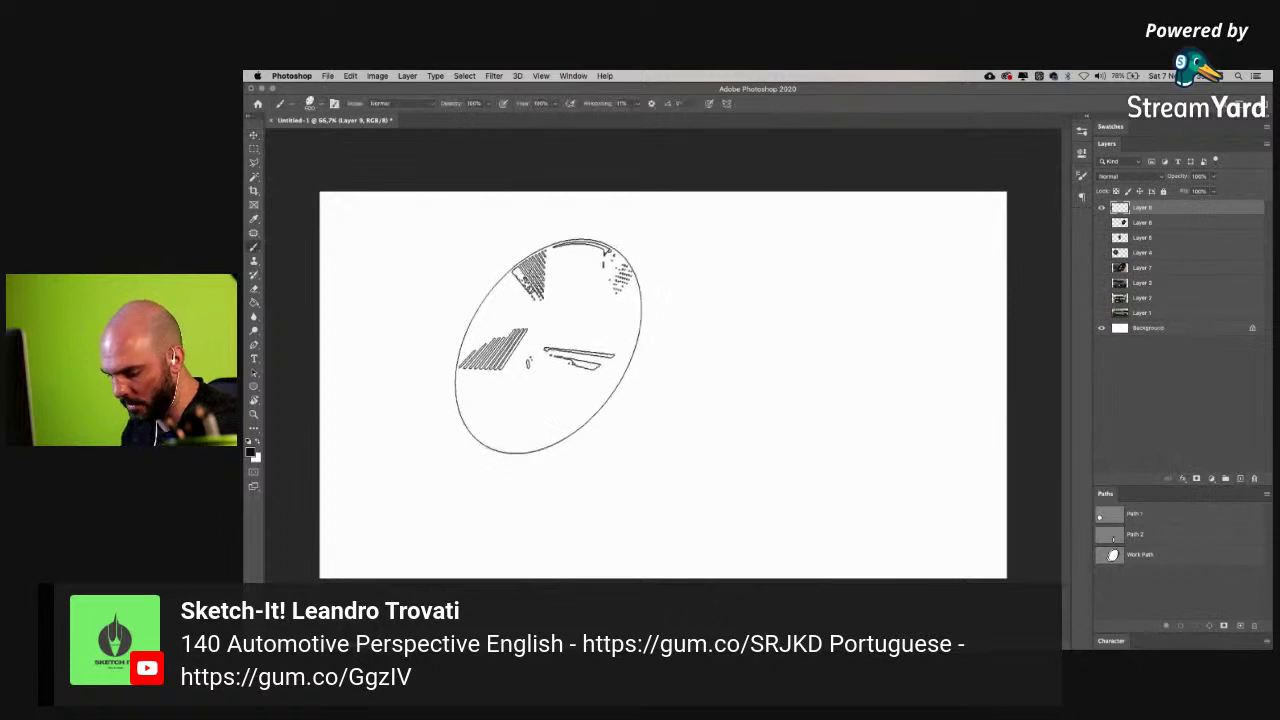
- Choose the side-view car template from the COUPES brushes and stamp it once across the middle of the canvas on Layer 9
right_click(560, 330)
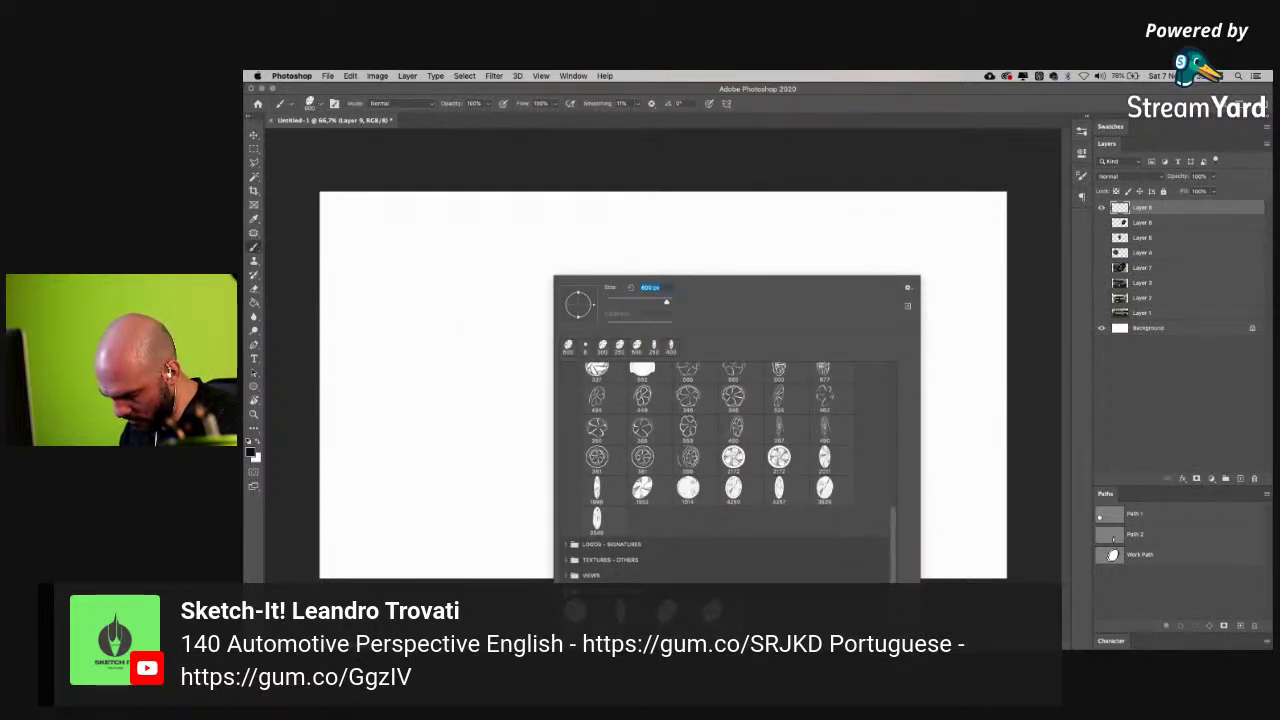
scroll(757, 551, "down", 3)
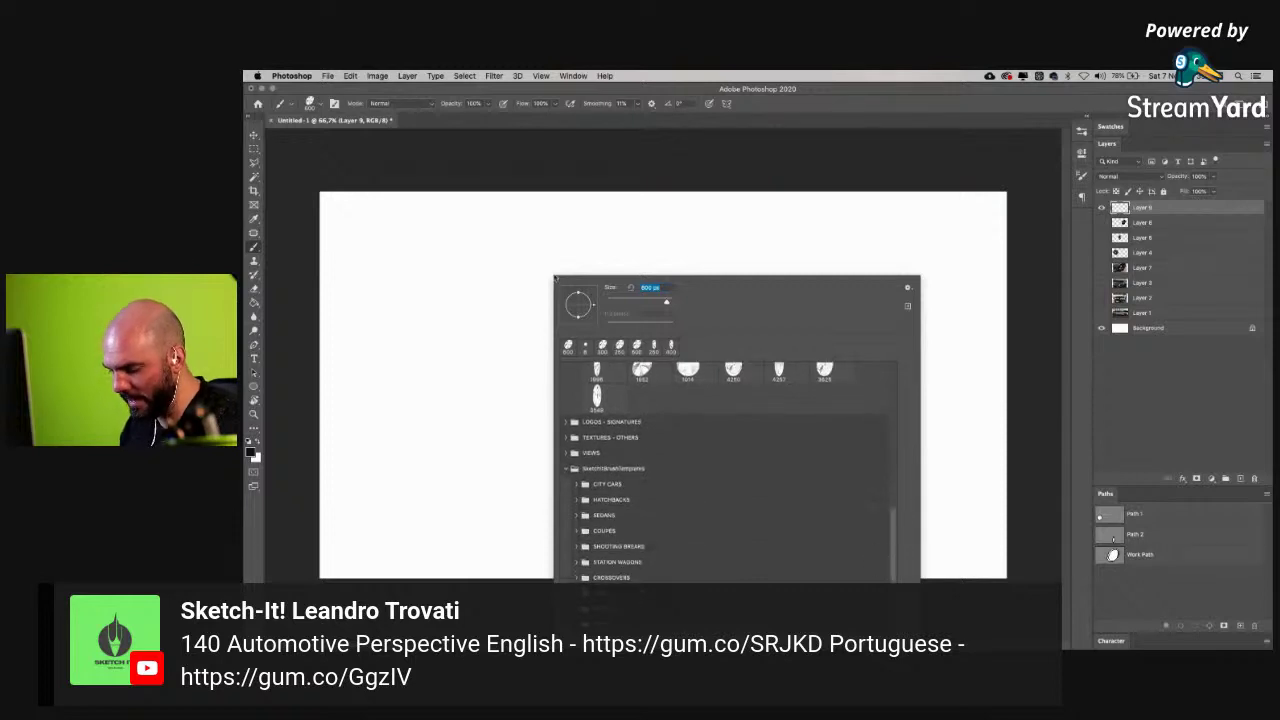
left_click(562, 238)
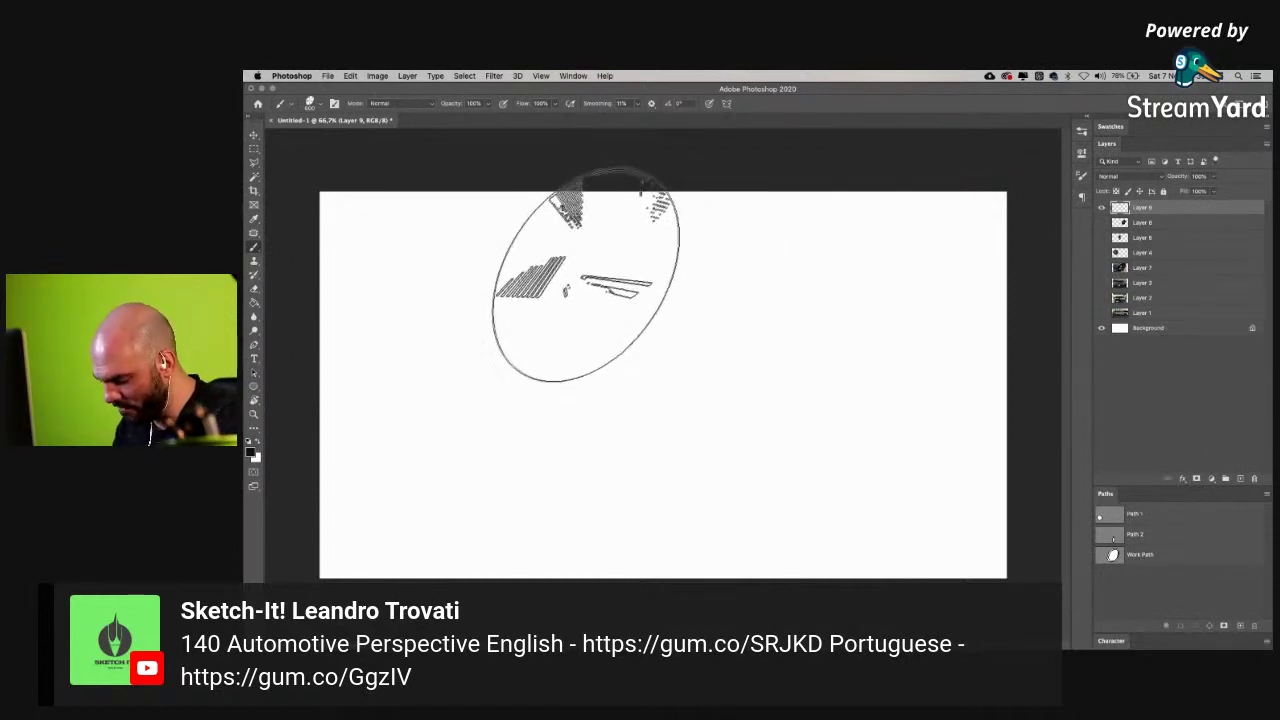
right_click(598, 274)
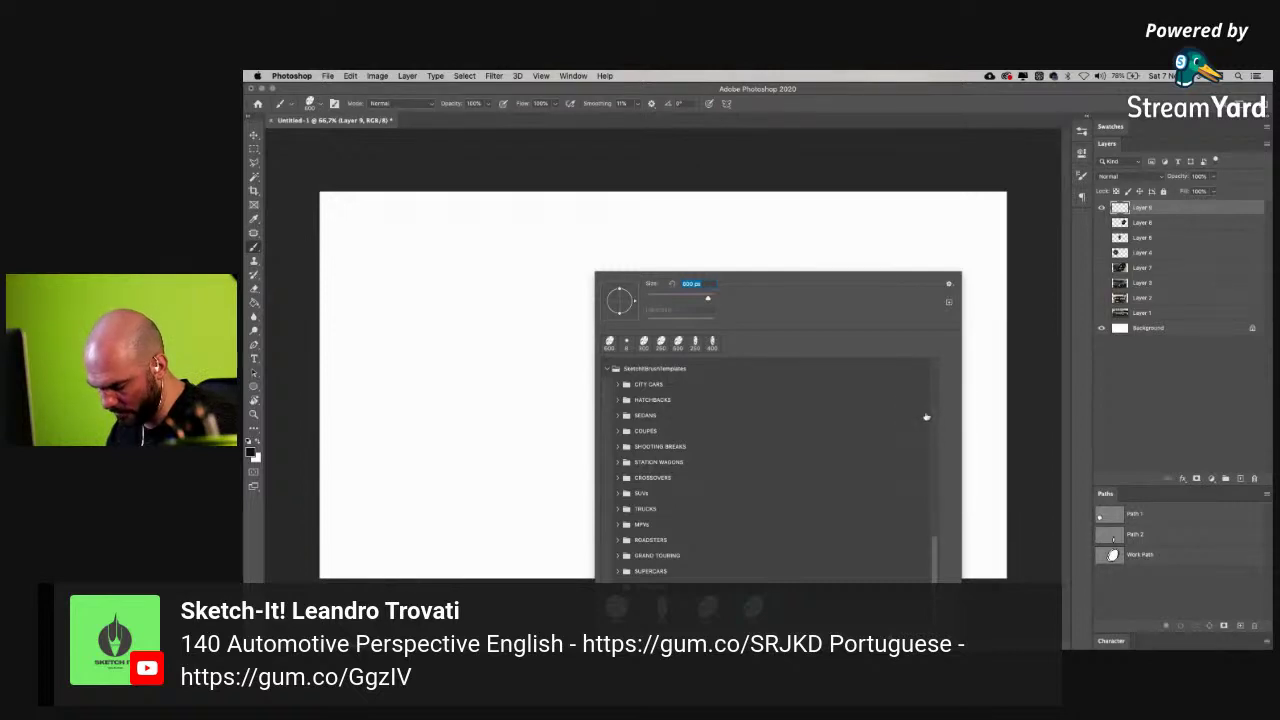
left_click(617, 431)
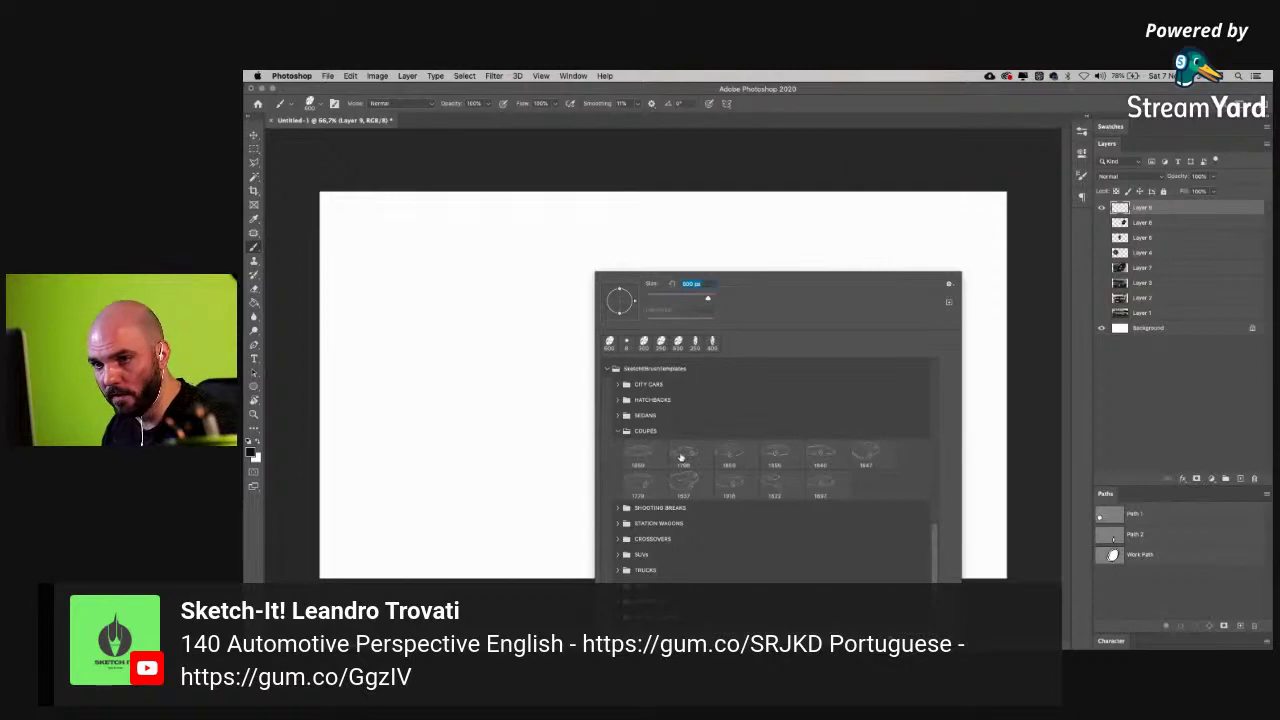
left_click(683, 456)
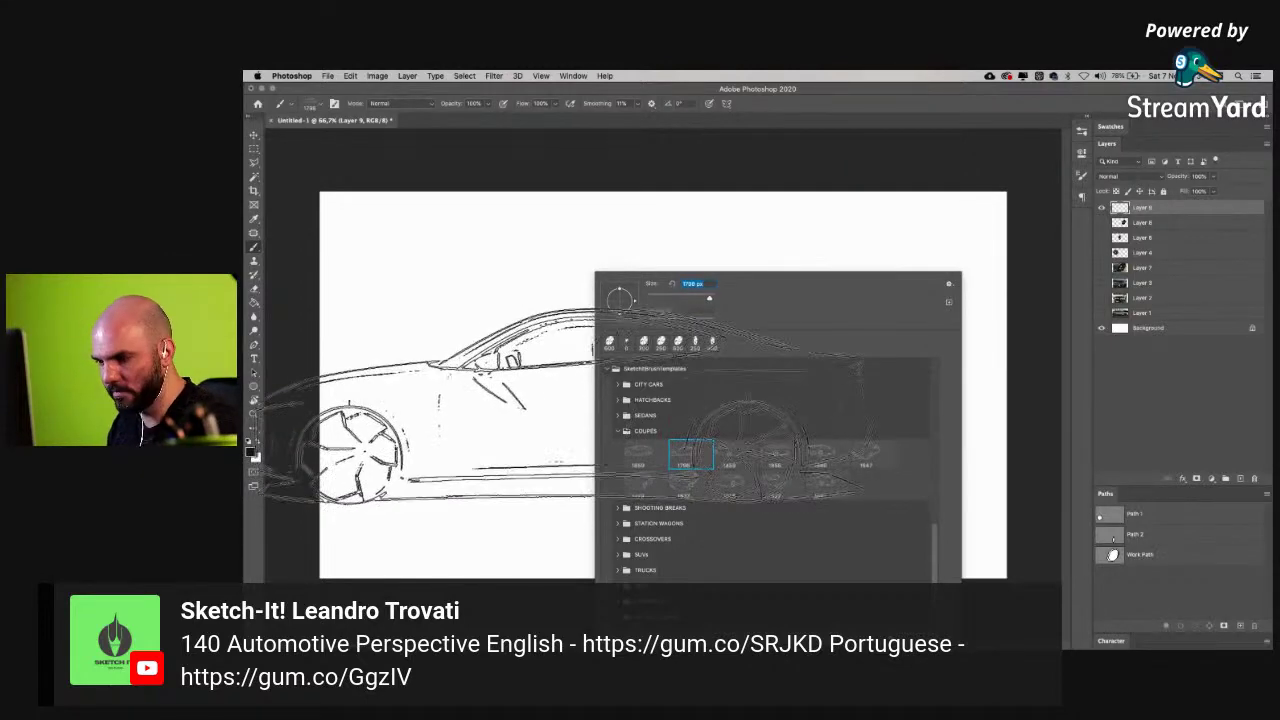
left_click(566, 405)
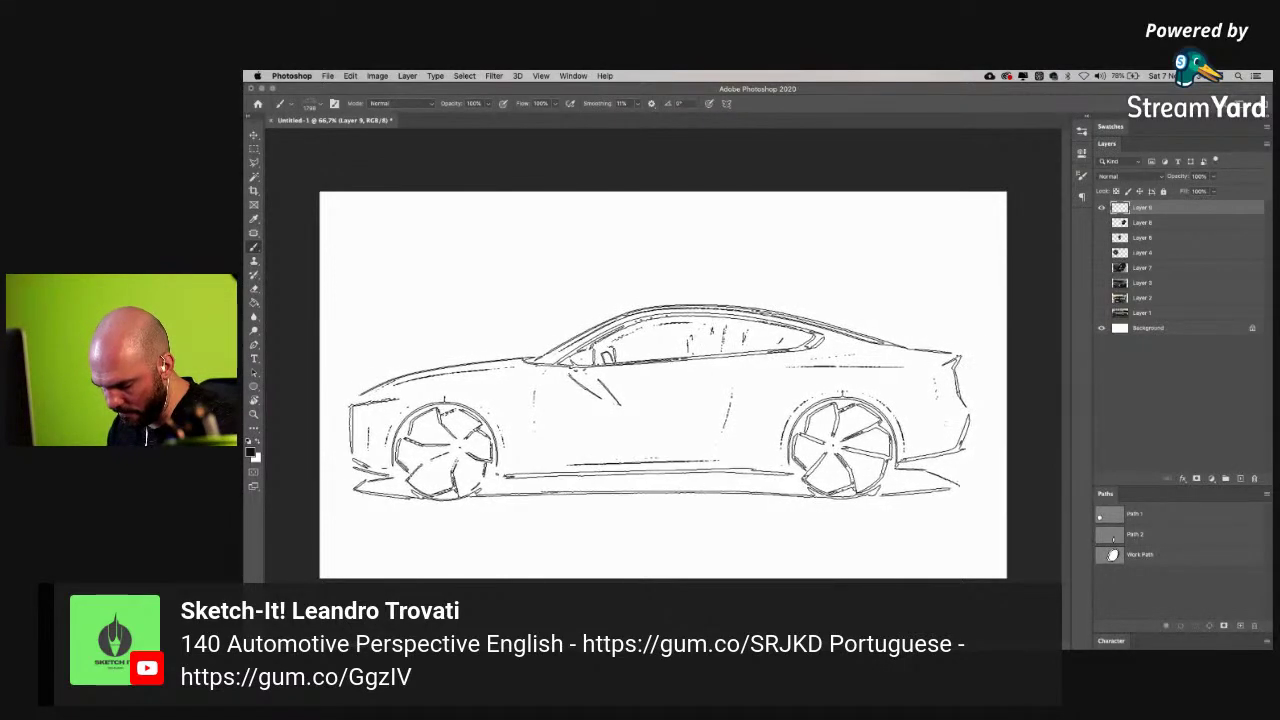
key("v")
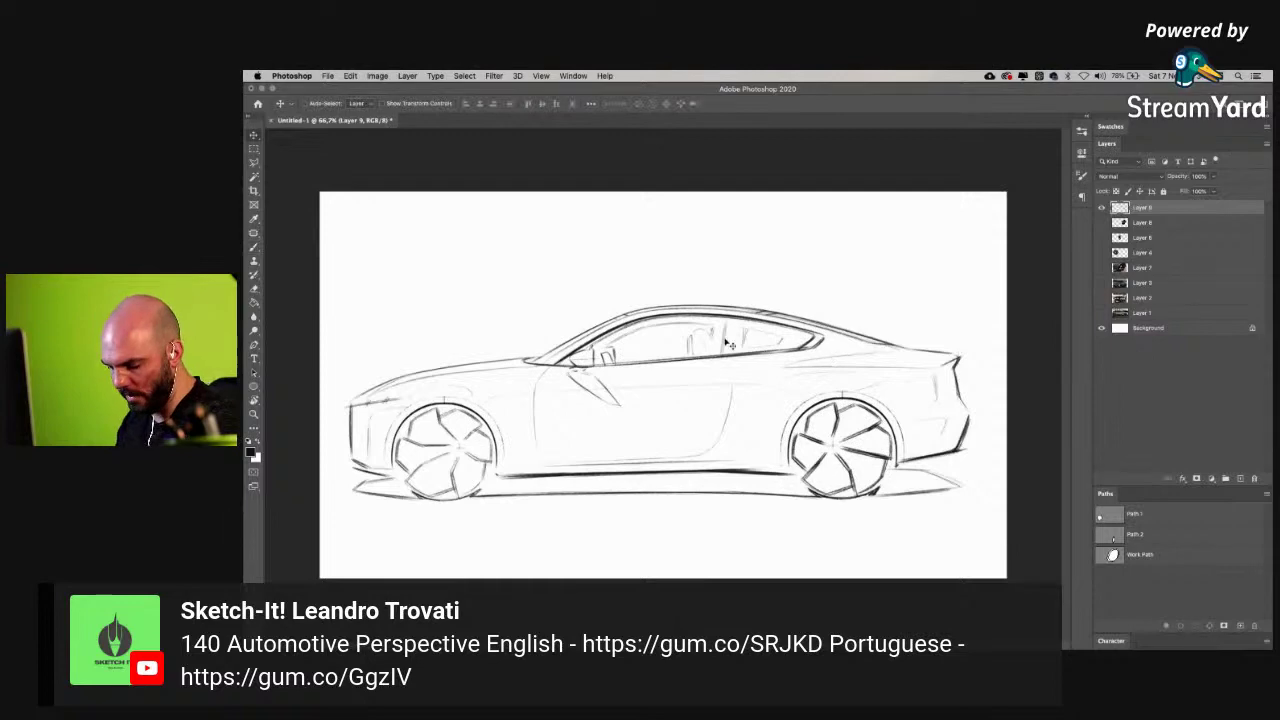
- Add a new layer and stamp the round front-facing wheel brush over the coupe's front wheel
key("b")
right_click(740, 282)
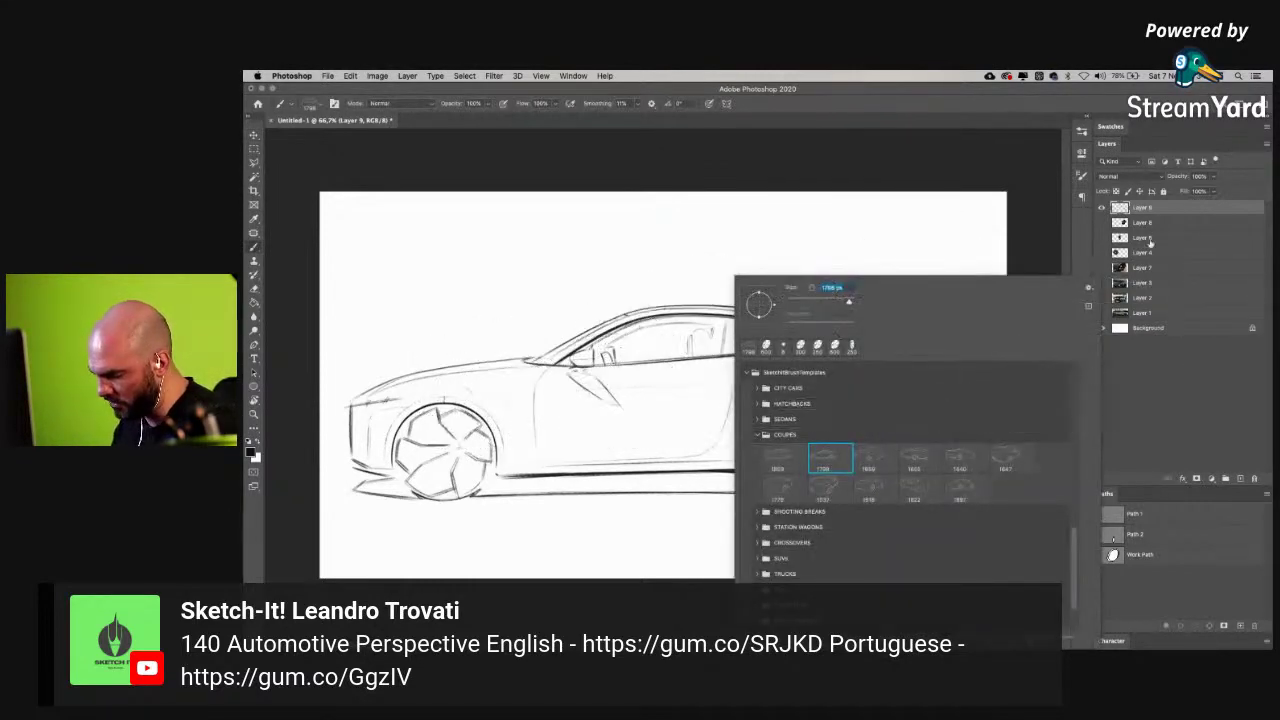
left_click(1240, 478)
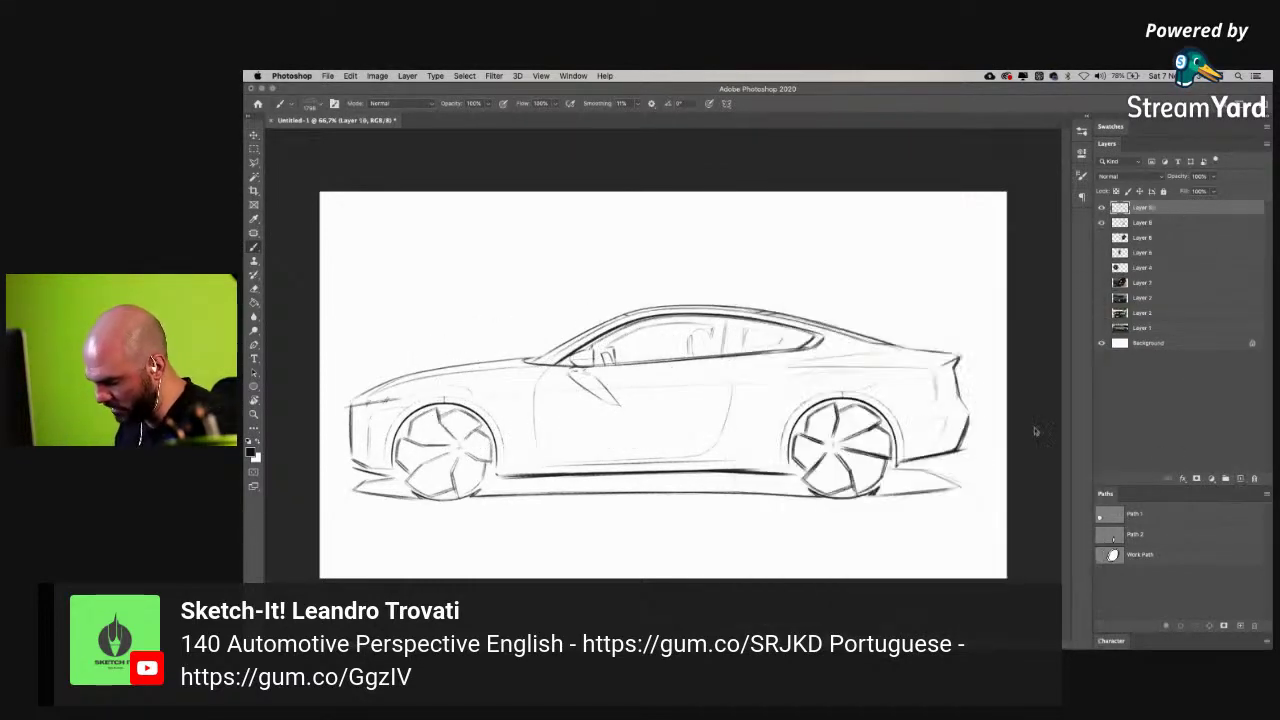
right_click(640, 282)
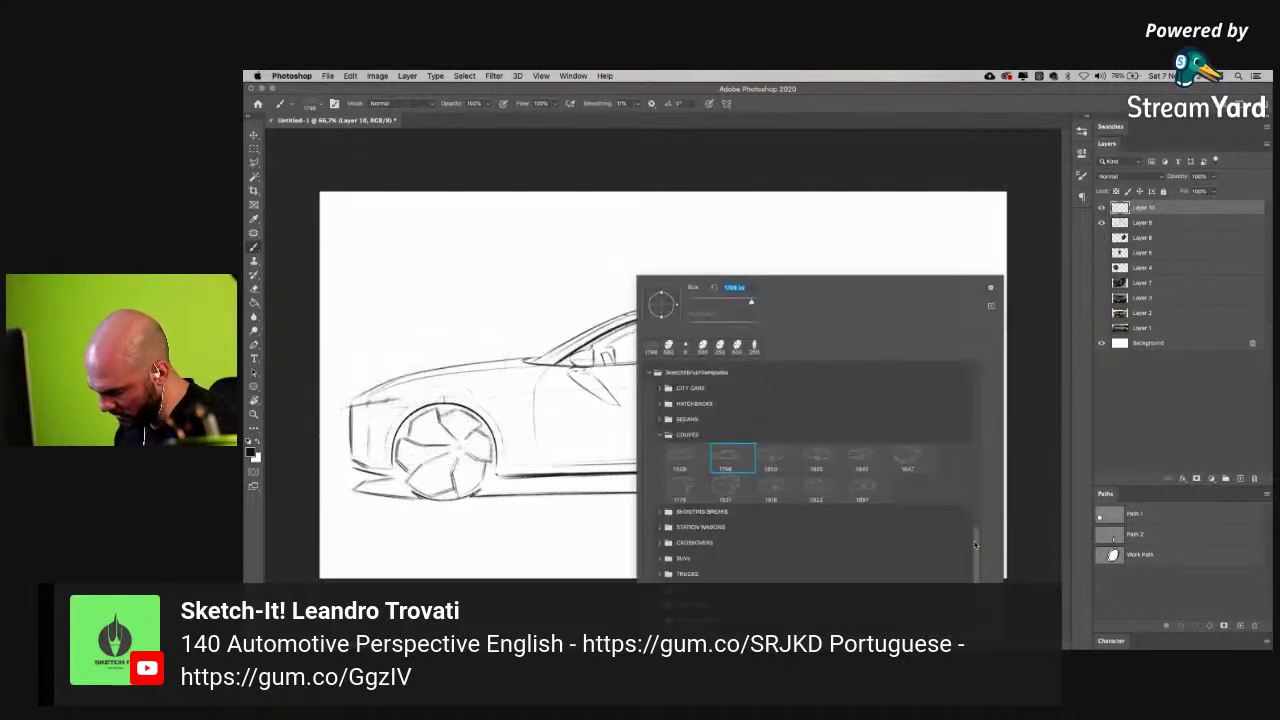
scroll(975, 545, "down", 2)
type("600")
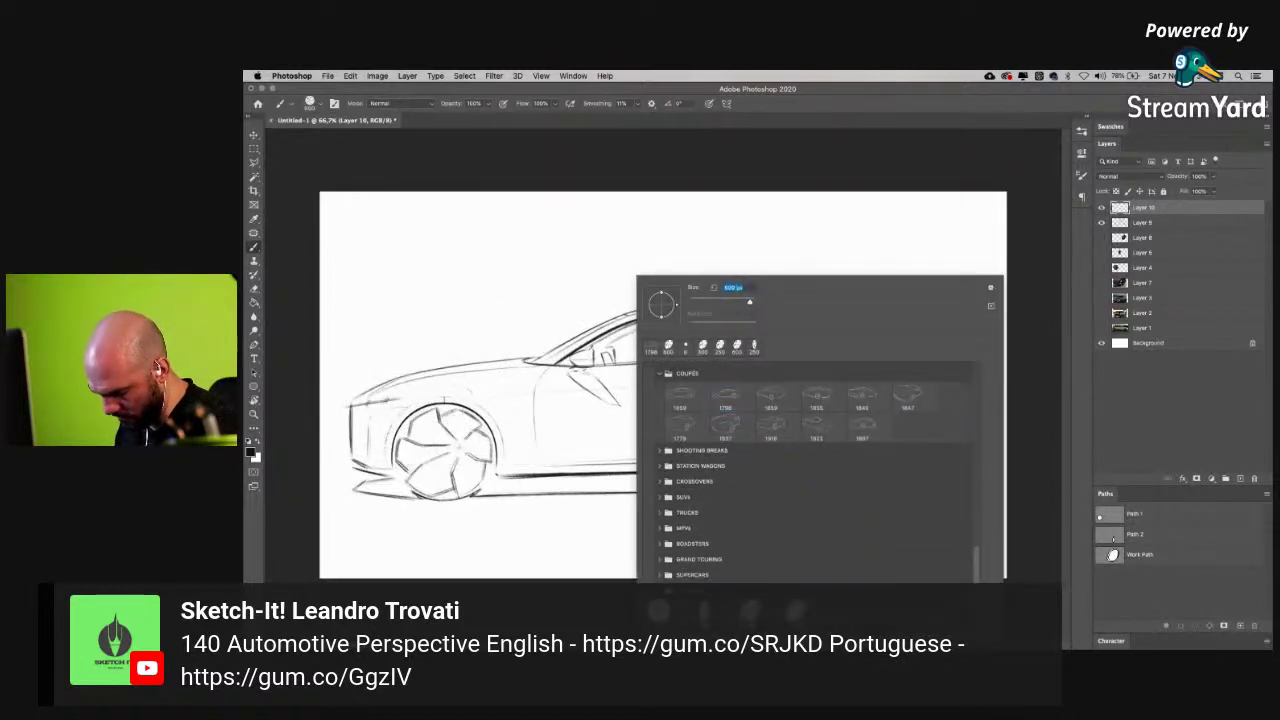
key("Return")
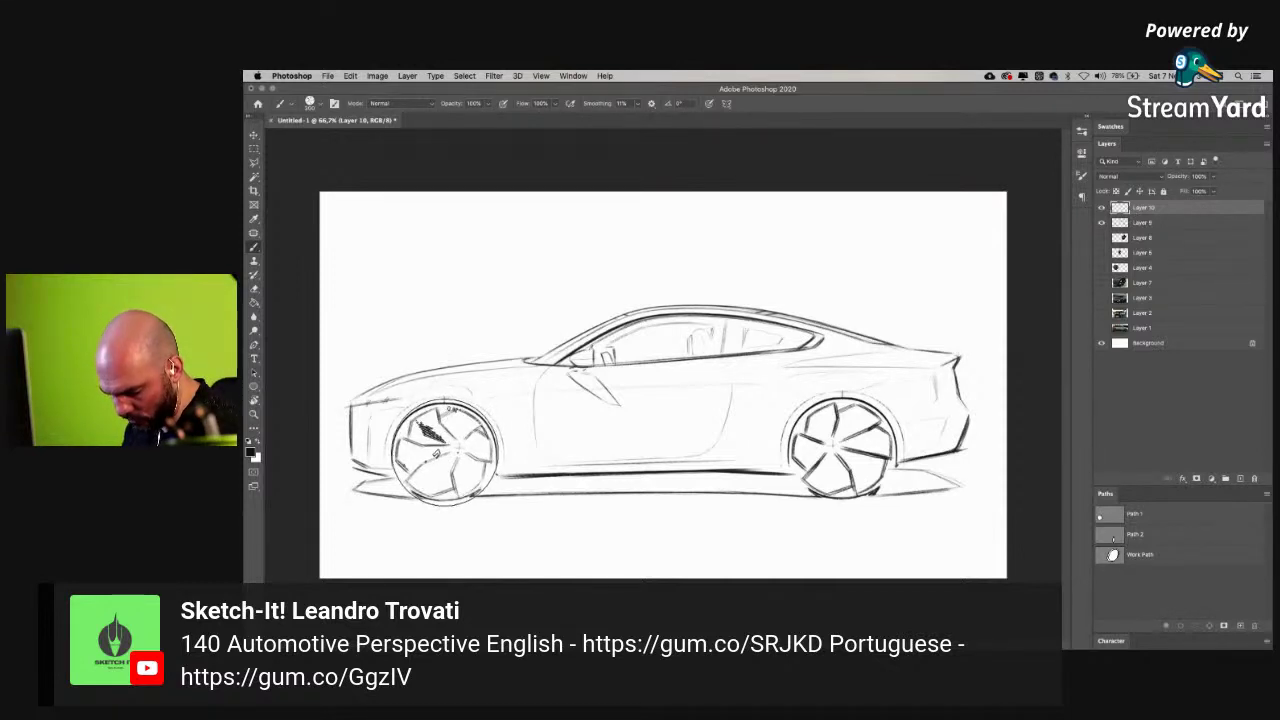
left_click(445, 452)
key("v")
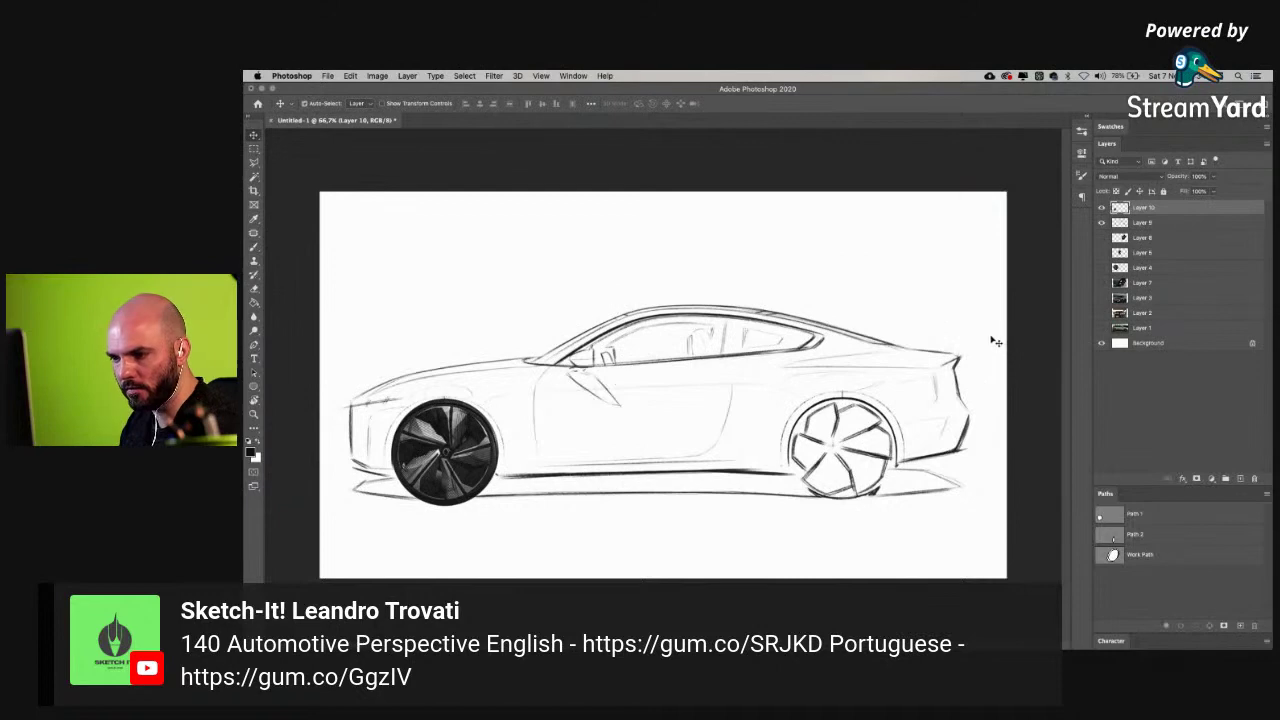
- Scale the stamped front wheel on Layer 10 down about its centre so it fits inside the wheel arch
scroll(995, 342, "up", 5)
left_click_drag(395, 479, 1009, 286)
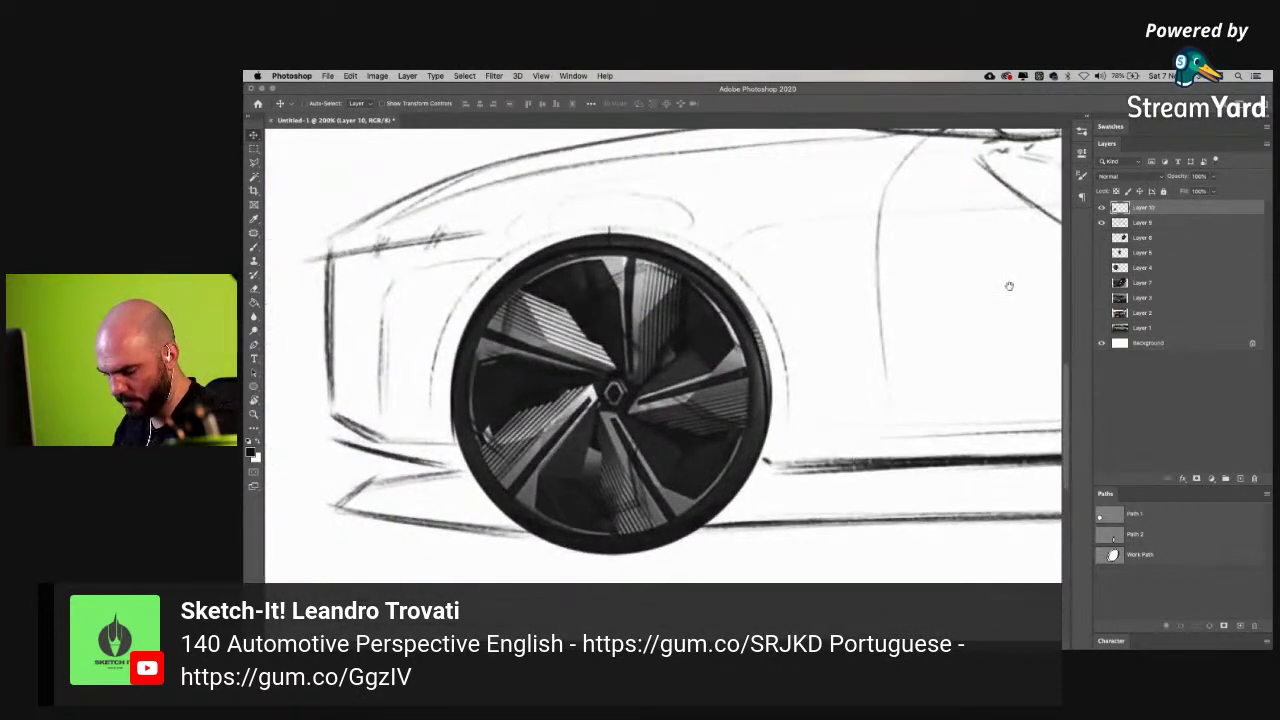
key("ctrl+t")
left_click_drag(773, 231, 755, 249)
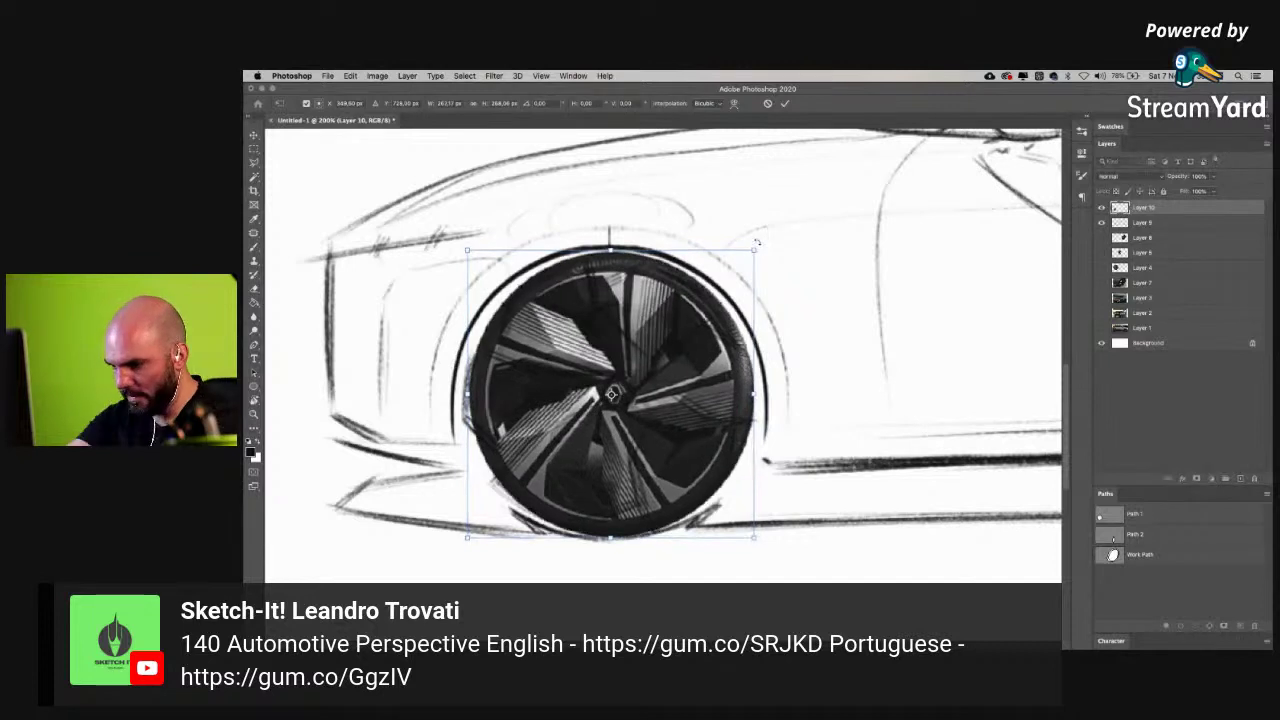
- Nudge the front wheel into place in its arch, slightly lower, adjust its size and apply the transform
key("Down")
key("Down")
key("Down")
key("Down")
key("Down")
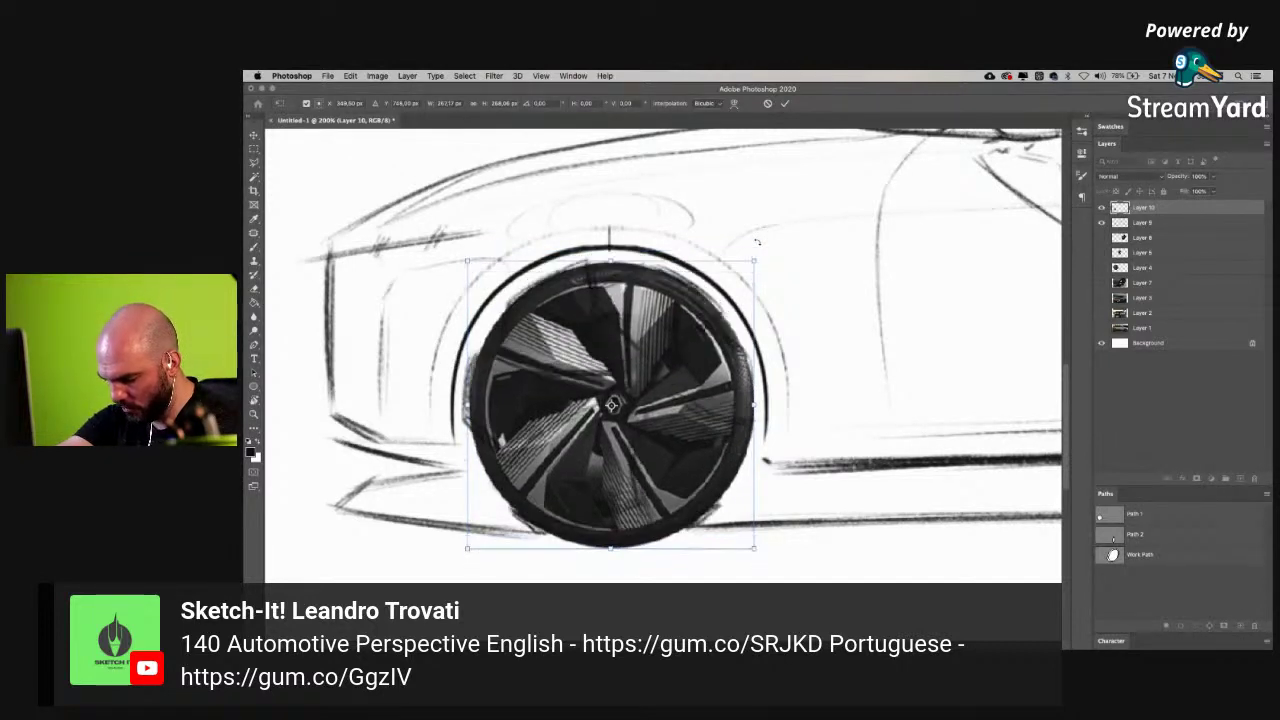
key("Up")
key("Up")
key("Up")
key("Up")
key("Up")
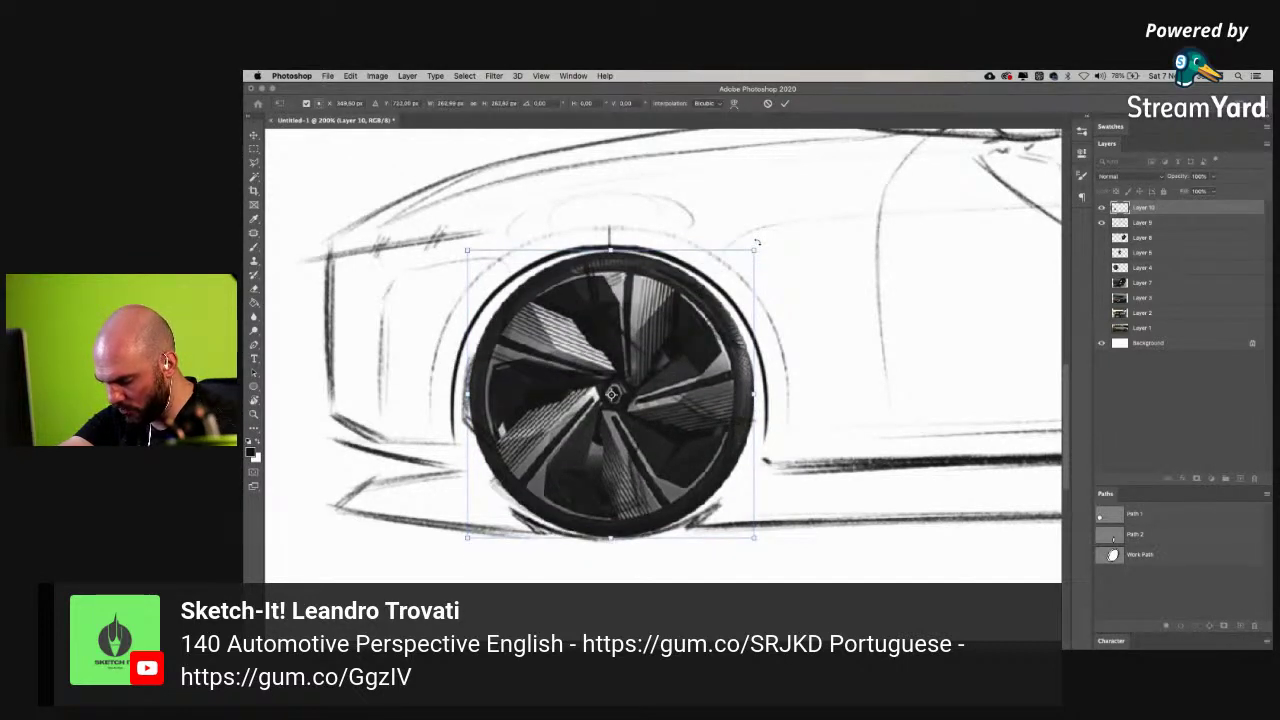
key("Down")
key("Down")
key("Down")
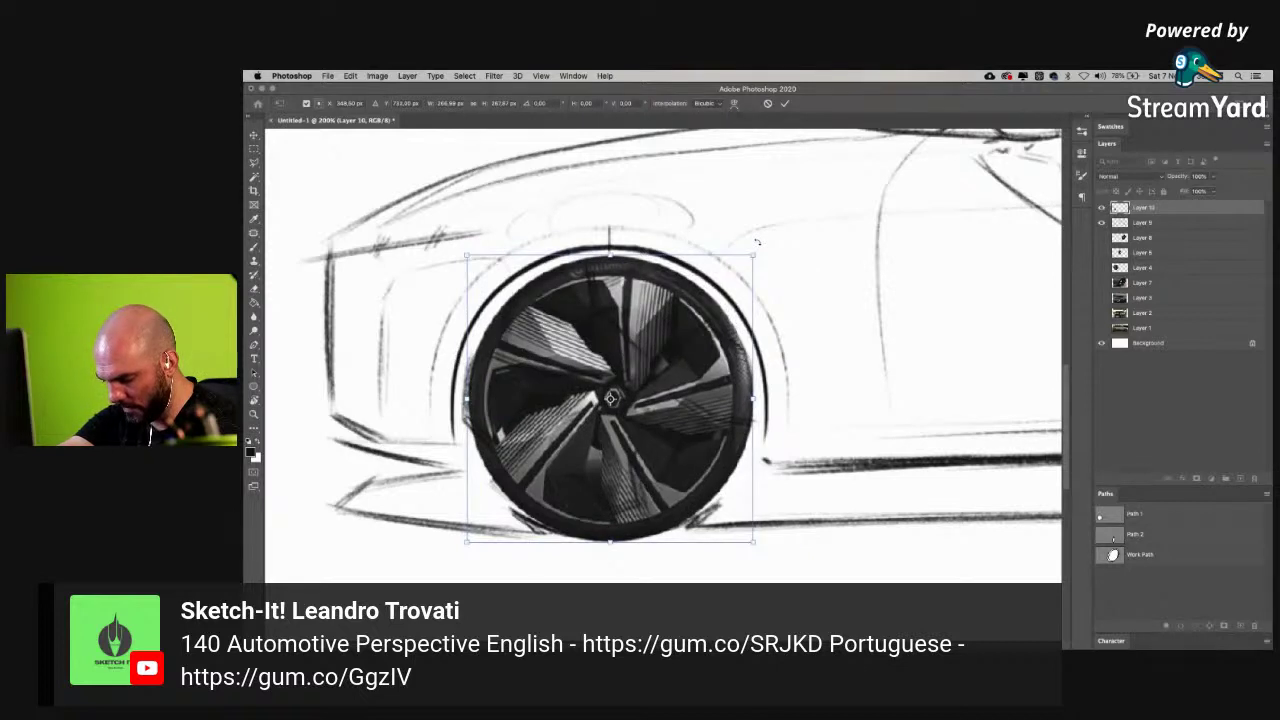
key("Left")
key("Left")
key("Down")
left_click_drag(606, 545, 606, 542)
key("Return")
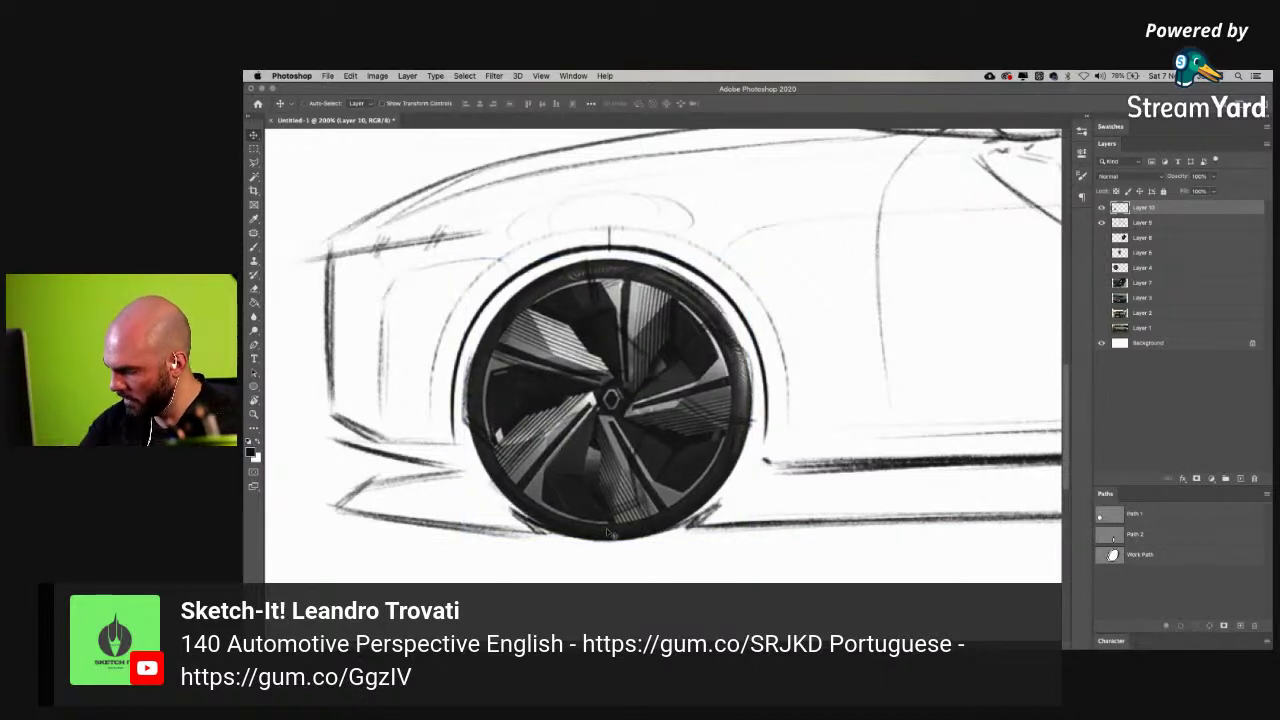
- Hide Layer 10, erase the template's front wheel spokes on Layer 9, and show the stamped wheel again
left_click(1101, 207)
left_click(1140, 222)
key("e")
mouse_move(588, 280)
left_mouse_down()
mouse_move(539, 305)
mouse_move(496, 370)
mouse_move(506, 458)
mouse_move(527, 455)
mouse_move(570, 506)
mouse_move(557, 497)
mouse_move(668, 491)
mouse_move(685, 464)
mouse_move(584, 392)
mouse_move(569, 423)
mouse_move(544, 374)
mouse_move(594, 298)
mouse_move(667, 290)
mouse_move(643, 277)
mouse_move(684, 315)
mouse_move(679, 298)
mouse_move(643, 400)
mouse_move(679, 405)
mouse_move(712, 348)
mouse_move(718, 438)
mouse_move(720, 377)
mouse_move(725, 405)
mouse_move(699, 467)
mouse_move(644, 308)
left_mouse_up()
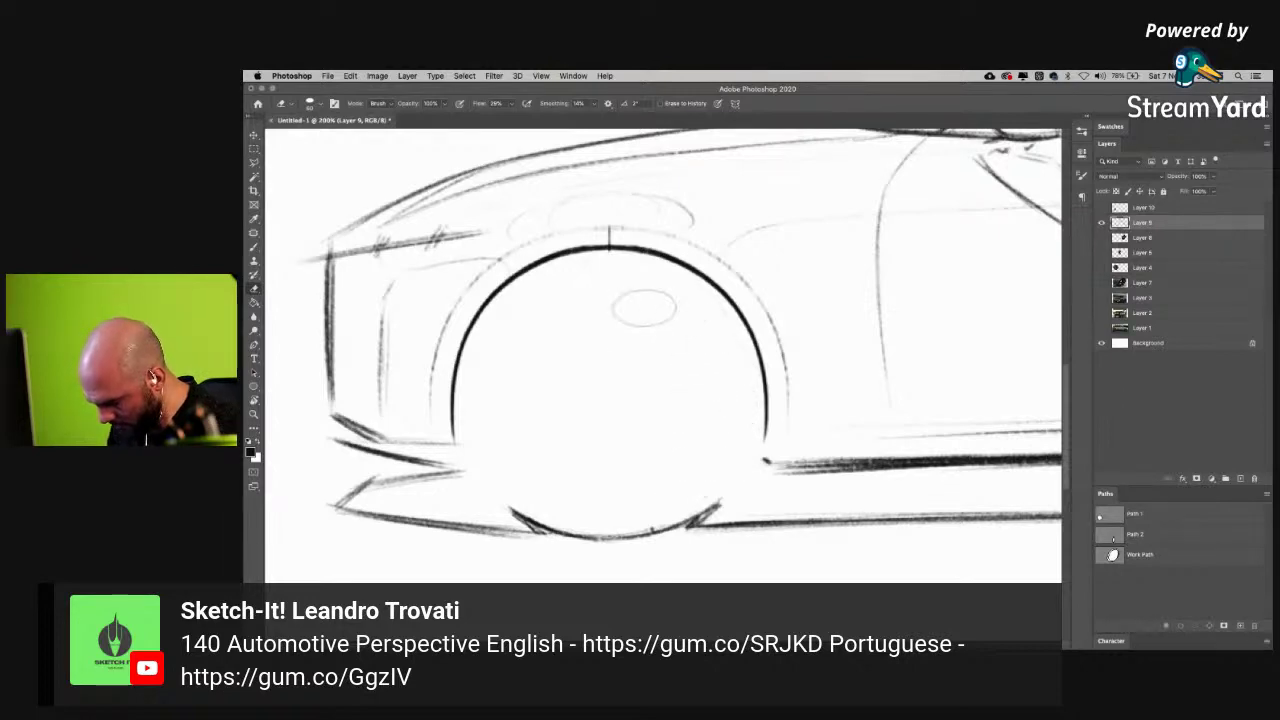
left_click(1102, 208)
key("v")
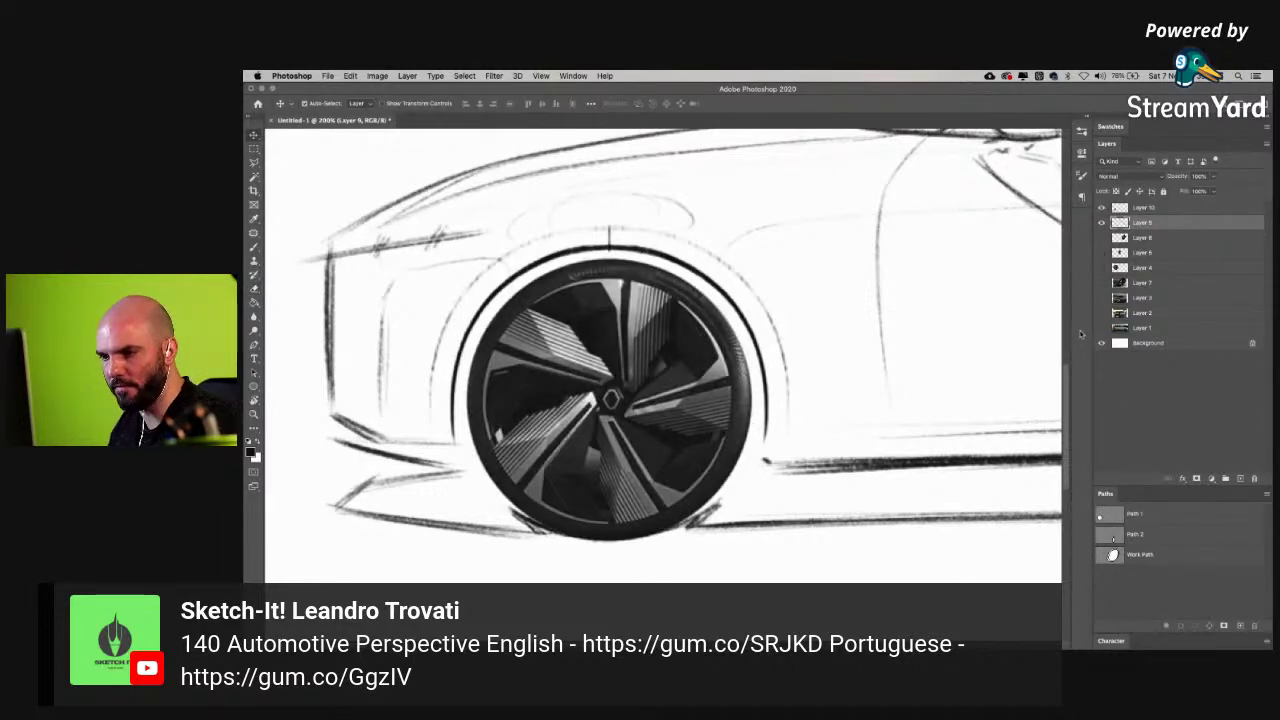
- Erase the sketched spokes inside the coupe's rear wheel arch on Layer 9
key("super+minus")
left_click_drag(990, 468, 681, 445)
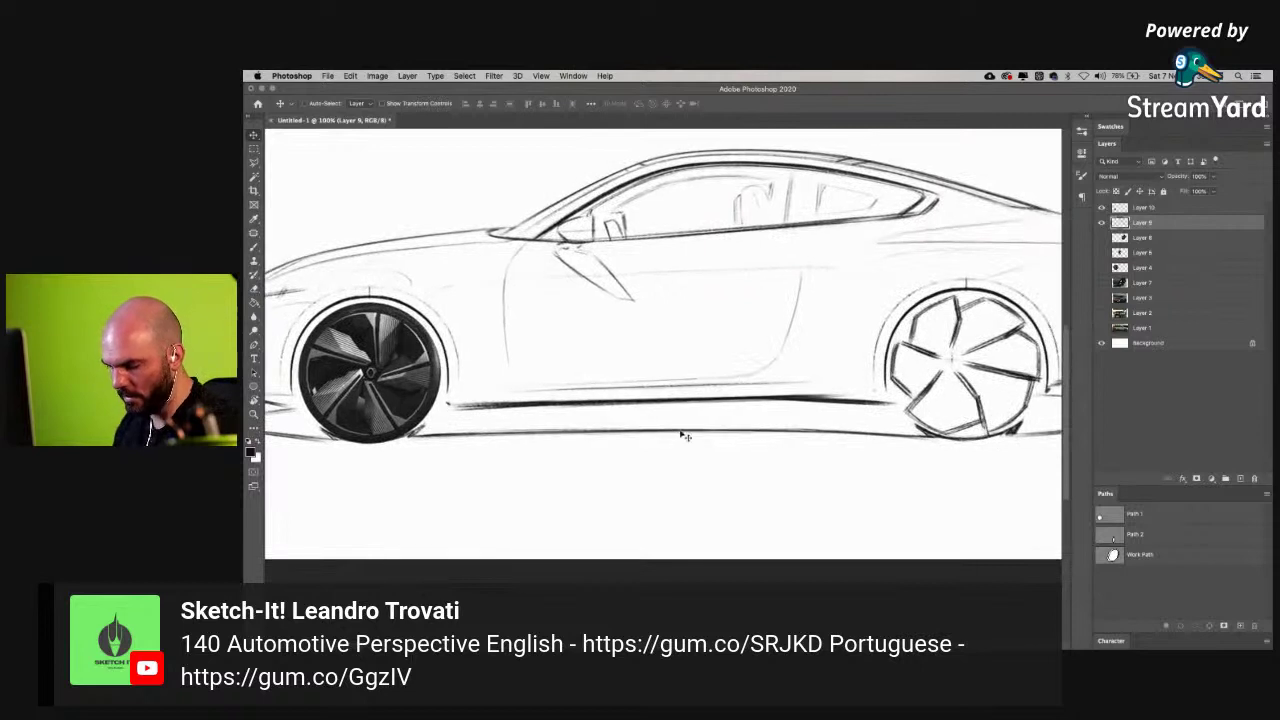
key("b")
key("e")
mouse_move(942, 312)
left_mouse_down()
mouse_move(908, 356)
mouse_move(914, 412)
mouse_move(990, 420)
mouse_move(938, 322)
mouse_move(948, 307)
mouse_move(703, 290)
left_mouse_up()
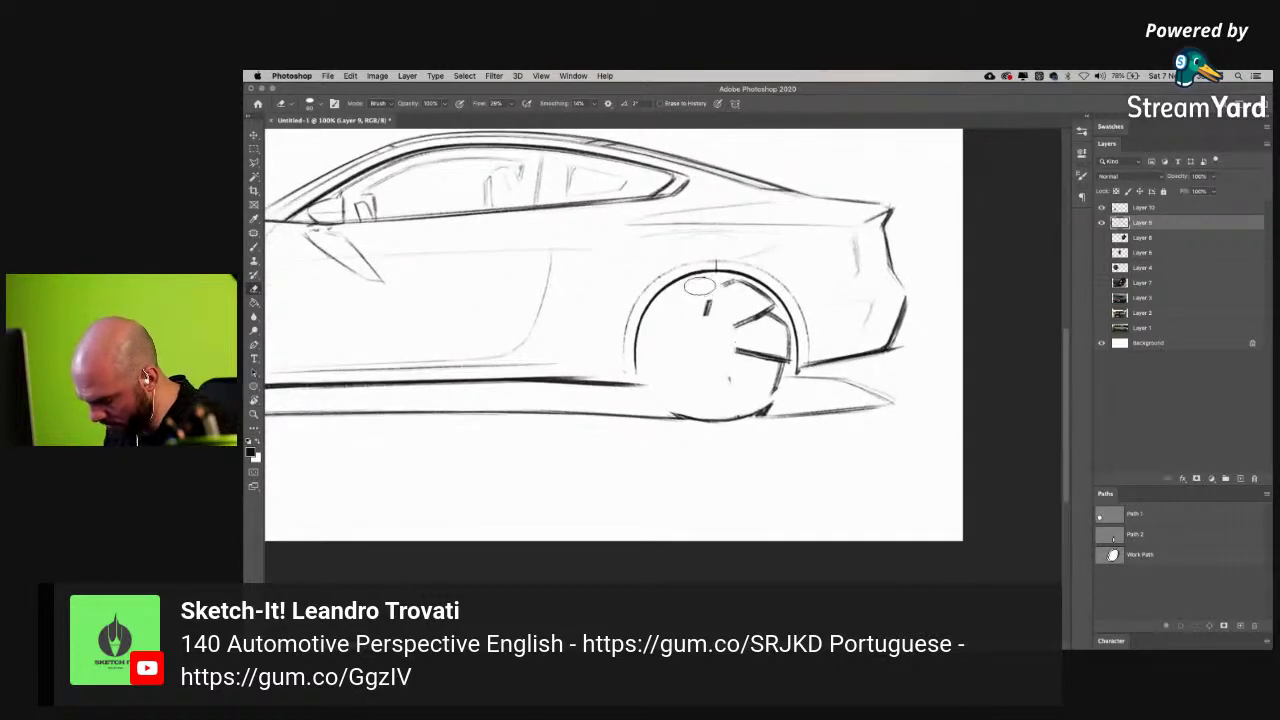
mouse_move(735, 289)
left_mouse_down()
mouse_move(760, 308)
mouse_move(735, 290)
mouse_move(701, 308)
mouse_move(706, 352)
mouse_move(745, 364)
mouse_move(736, 348)
mouse_move(748, 347)
mouse_move(759, 386)
mouse_move(774, 325)
mouse_move(775, 374)
left_mouse_up()
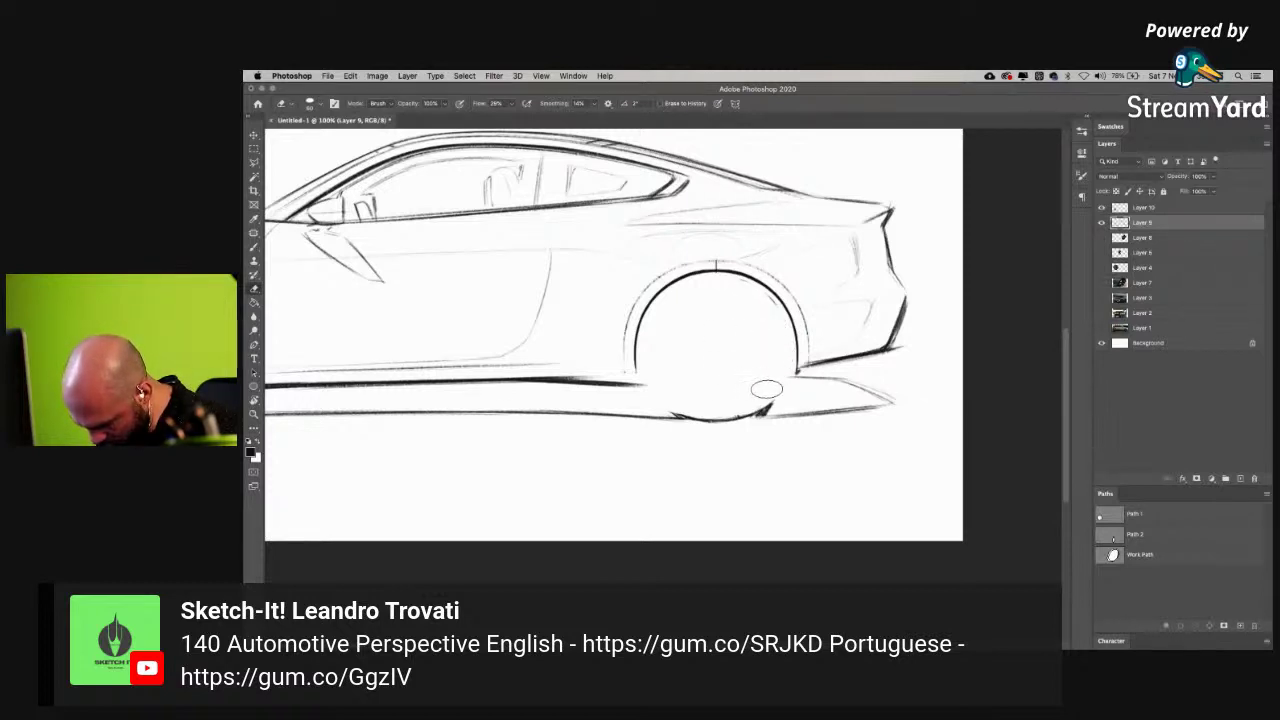
key("v")
- Add a new layer above Layer 10 and stamp the round wheel brush in the rear wheel arch
left_click(1142, 207)
mouse_move(620, 374)
left_mouse_down()
mouse_move(688, 374)
mouse_move(576, 377)
left_mouse_up()
key("b")
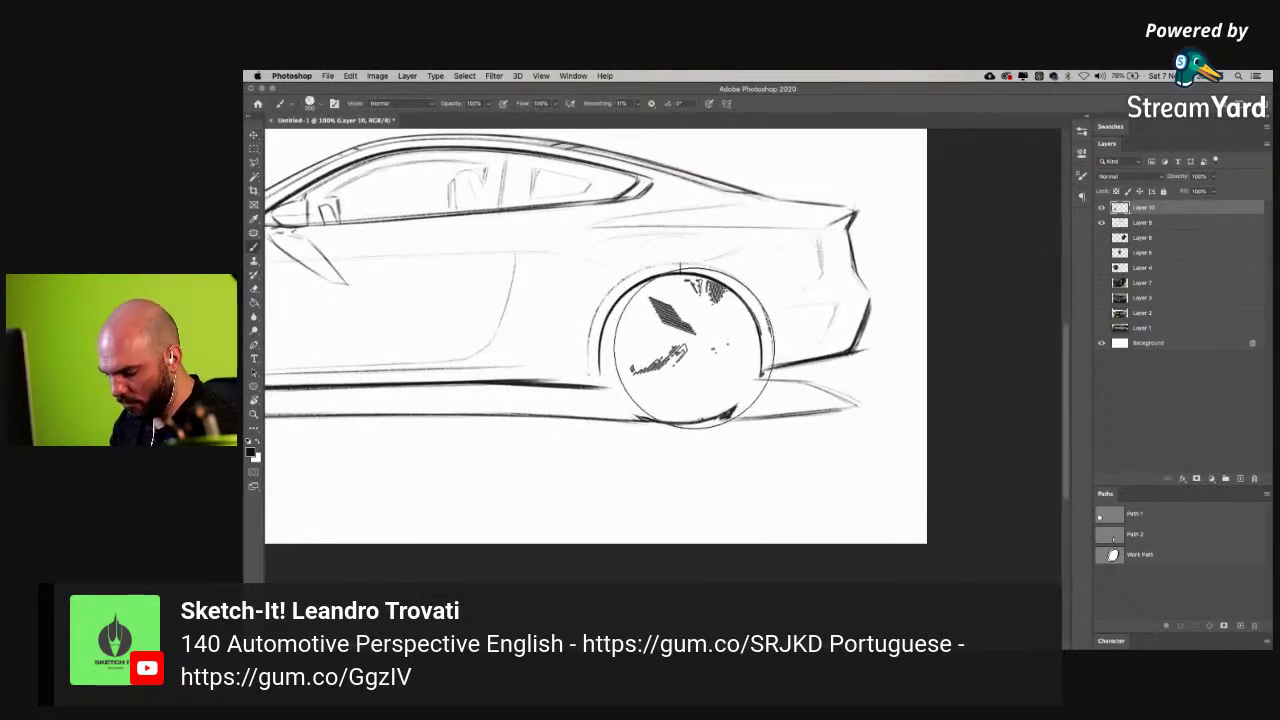
left_click(1241, 479)
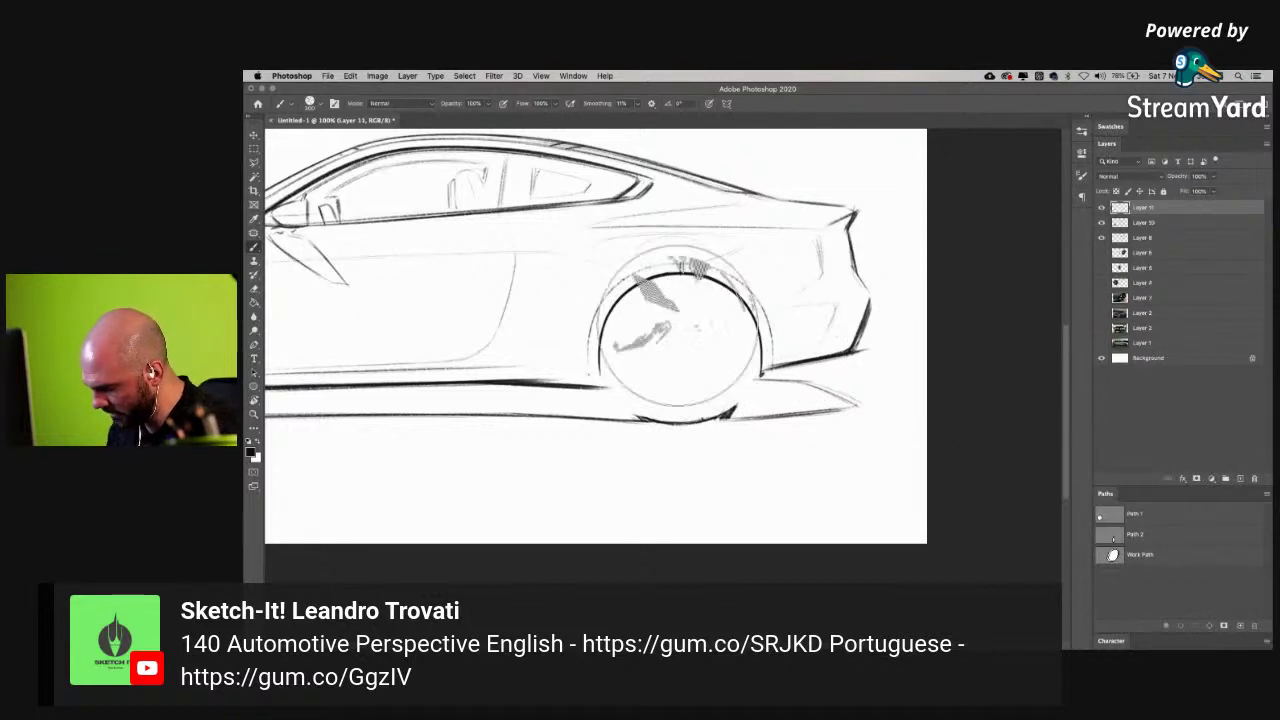
left_click(681, 348)
- Scale the stamped rear wheel down to about 276 px to fit its arch and apply the transform
key("super+t")
left_click_drag(764, 267, 755, 275)
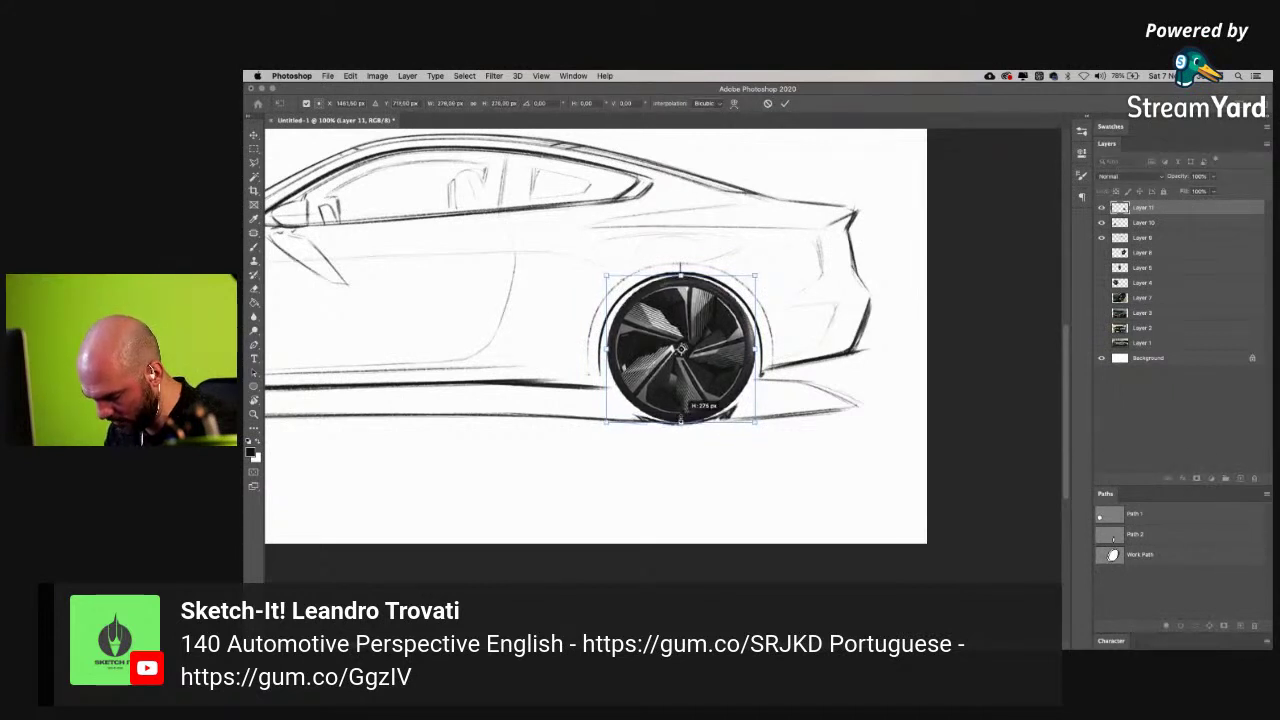
key("Return")
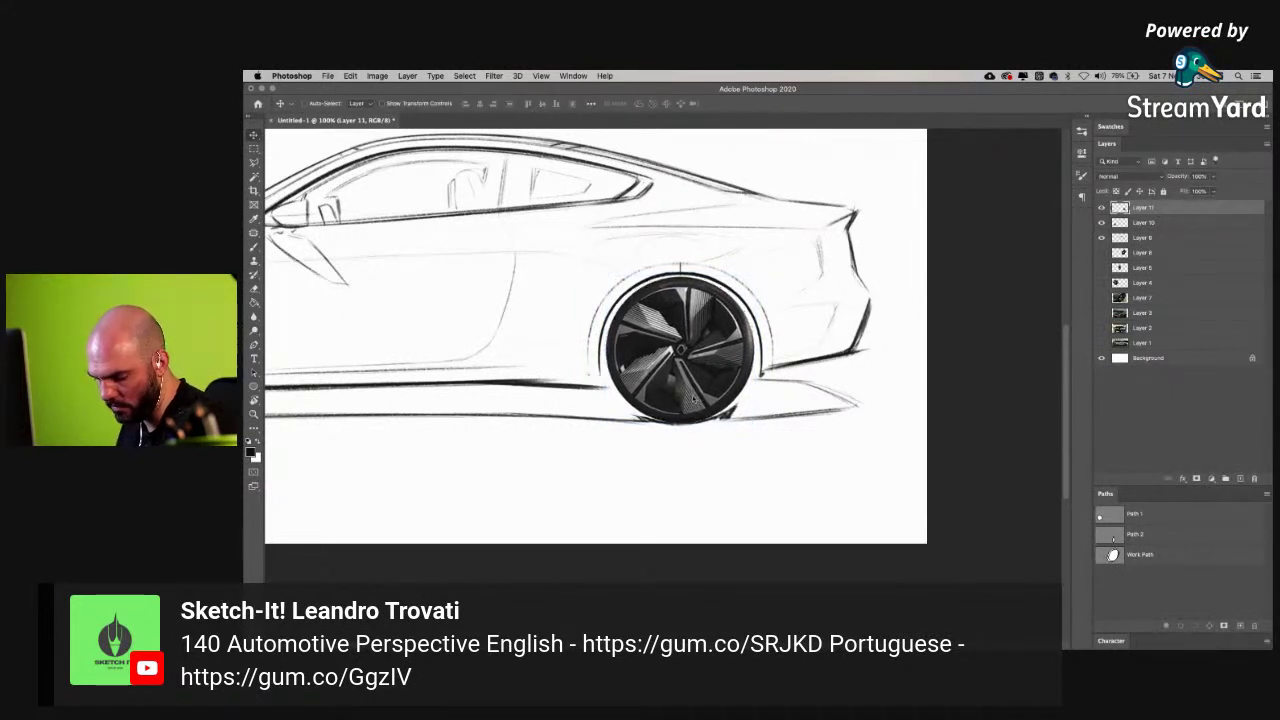
key("b")
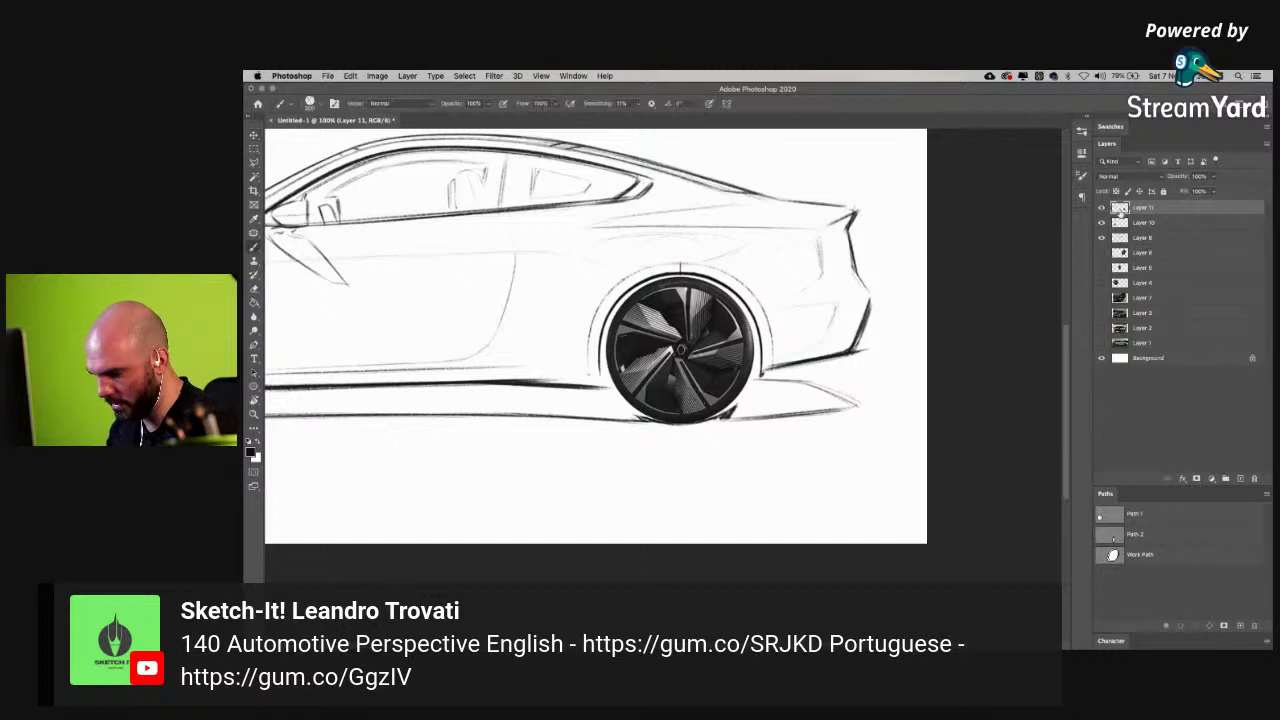
- Choose a small round brush and touch up the hub centres of the rear and front stamped wheels in black
right_click(705, 280)
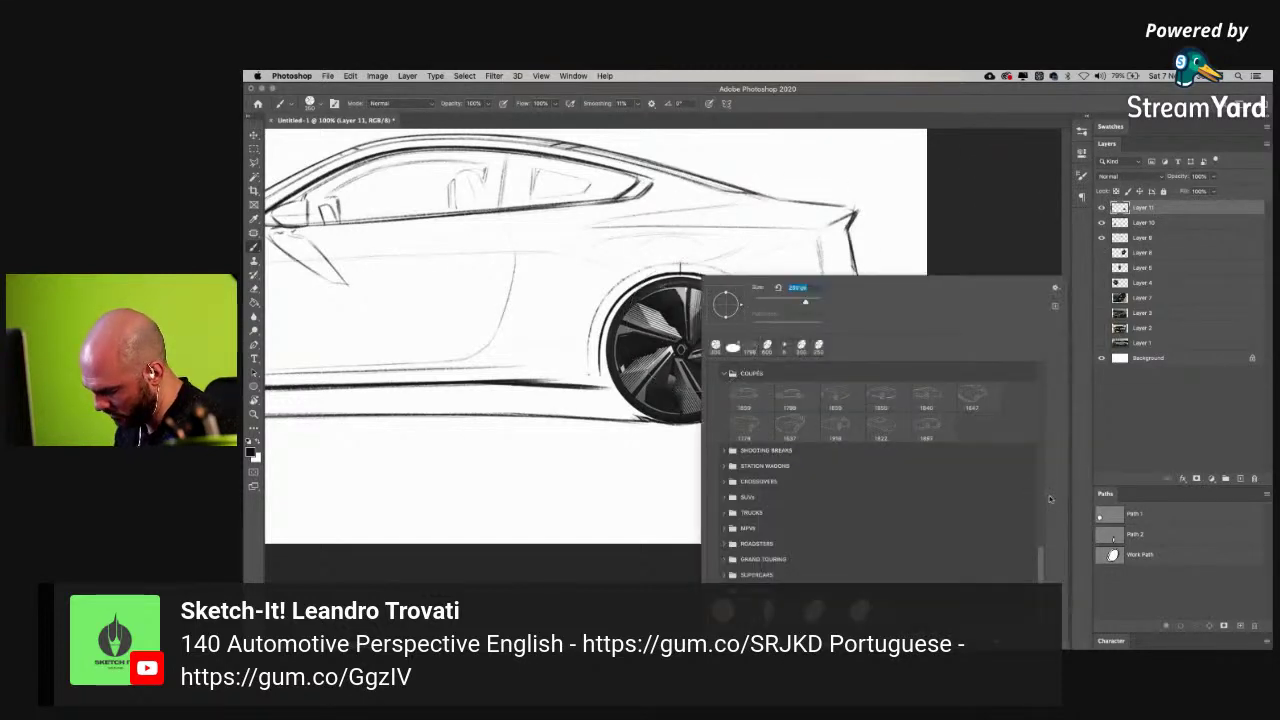
left_click_drag(1039, 559, 1011, 331)
double_click(829, 422)
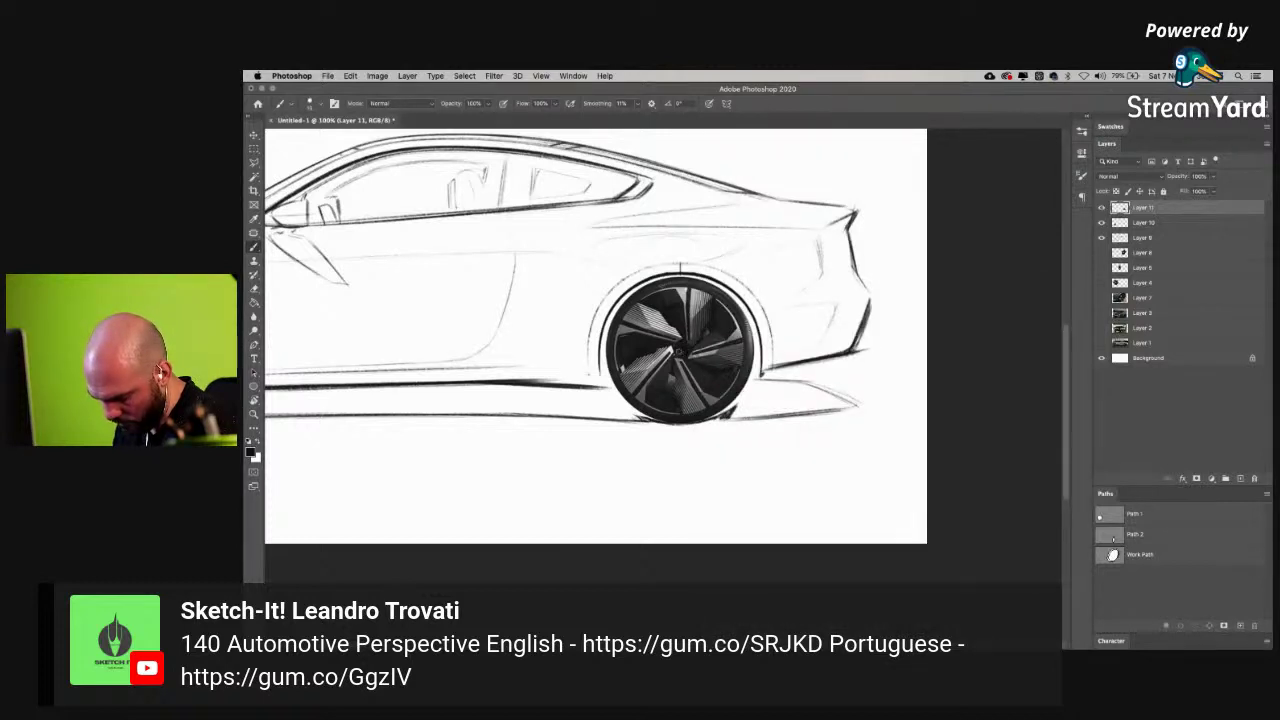
scroll(663, 354, "left", 10)
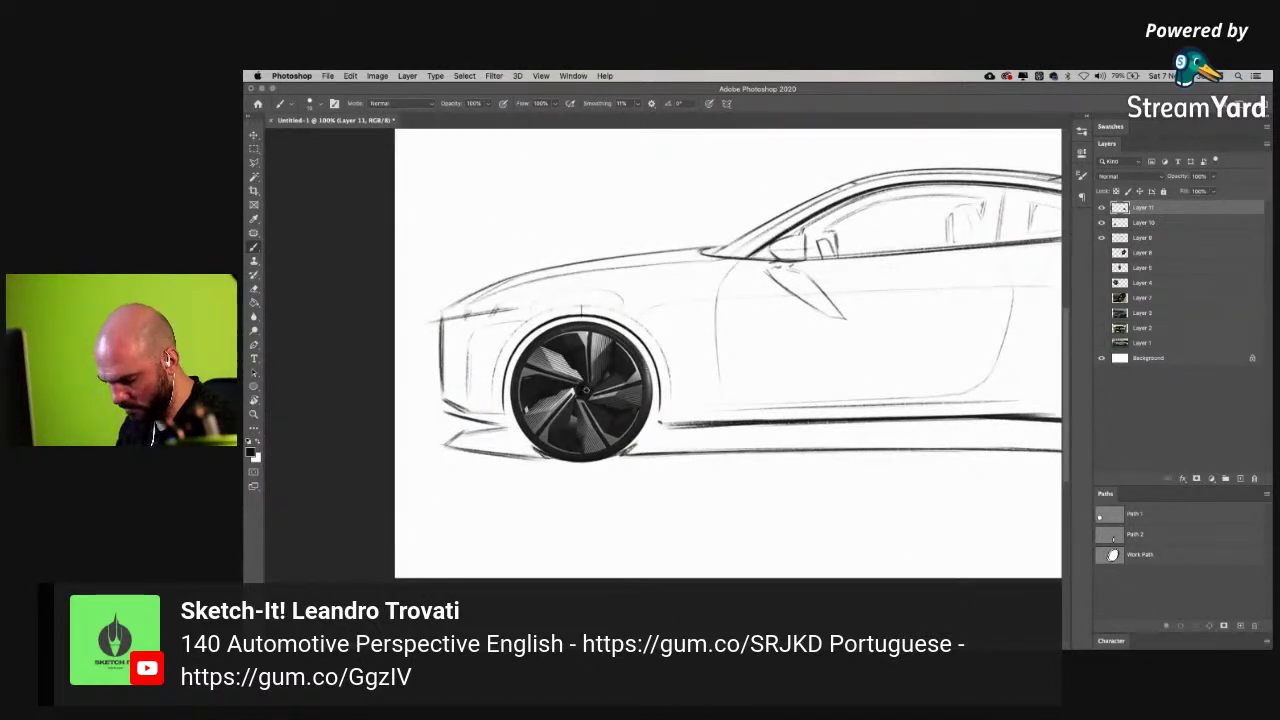
key("v")
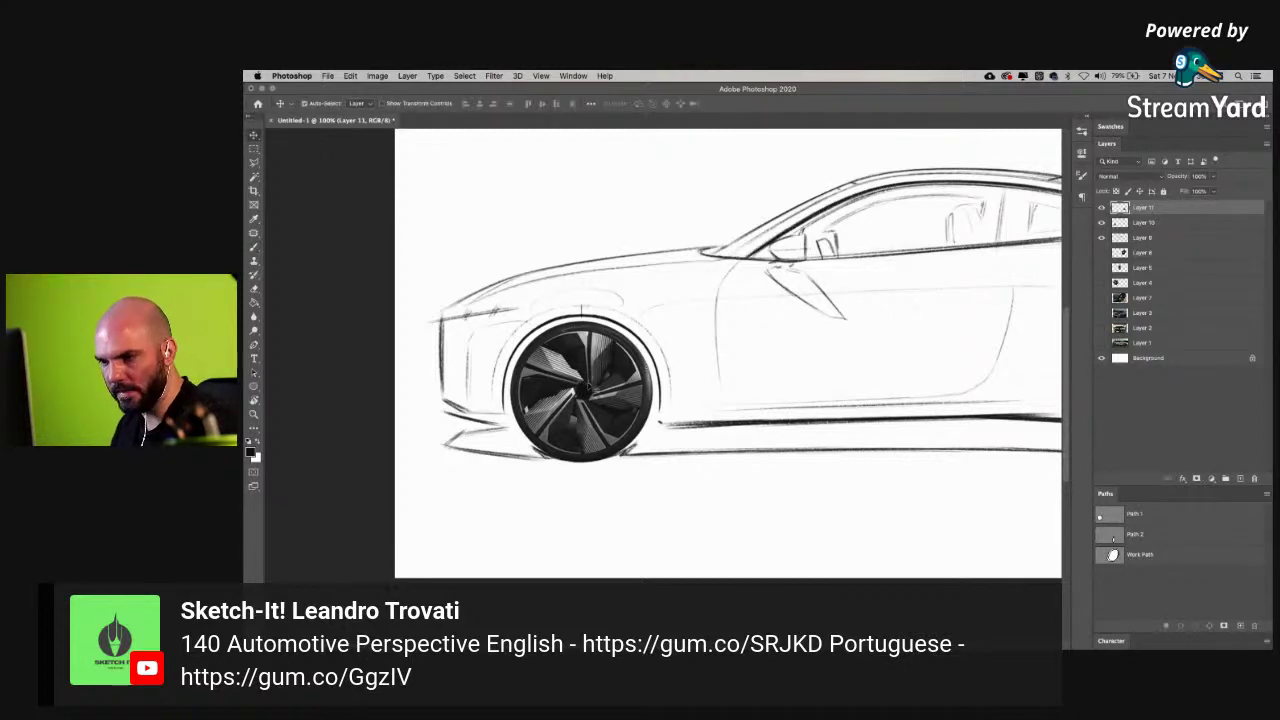
key("super+minus")
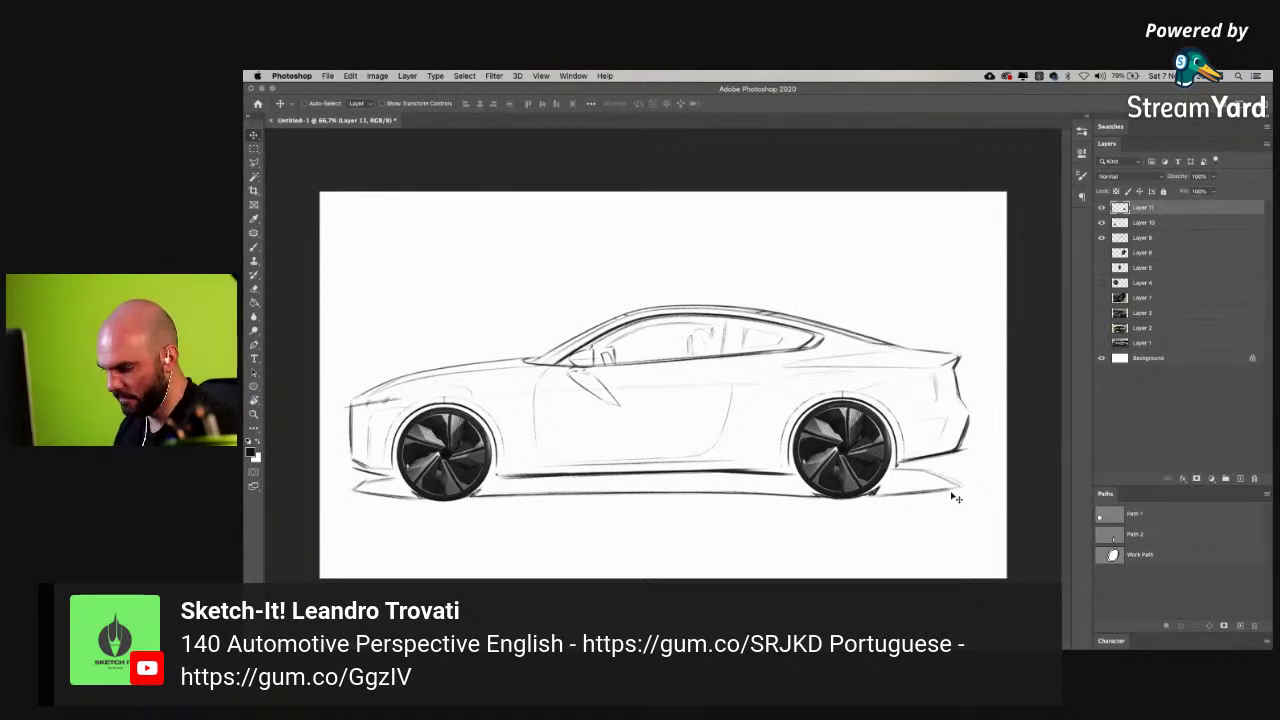
- Merge the two stamped wheel layers, Layer 10 and Layer 11, and check the Layer 9 sketch by toggling its visibility
left_click(1150, 223, "shift")
key("ctrl+e")
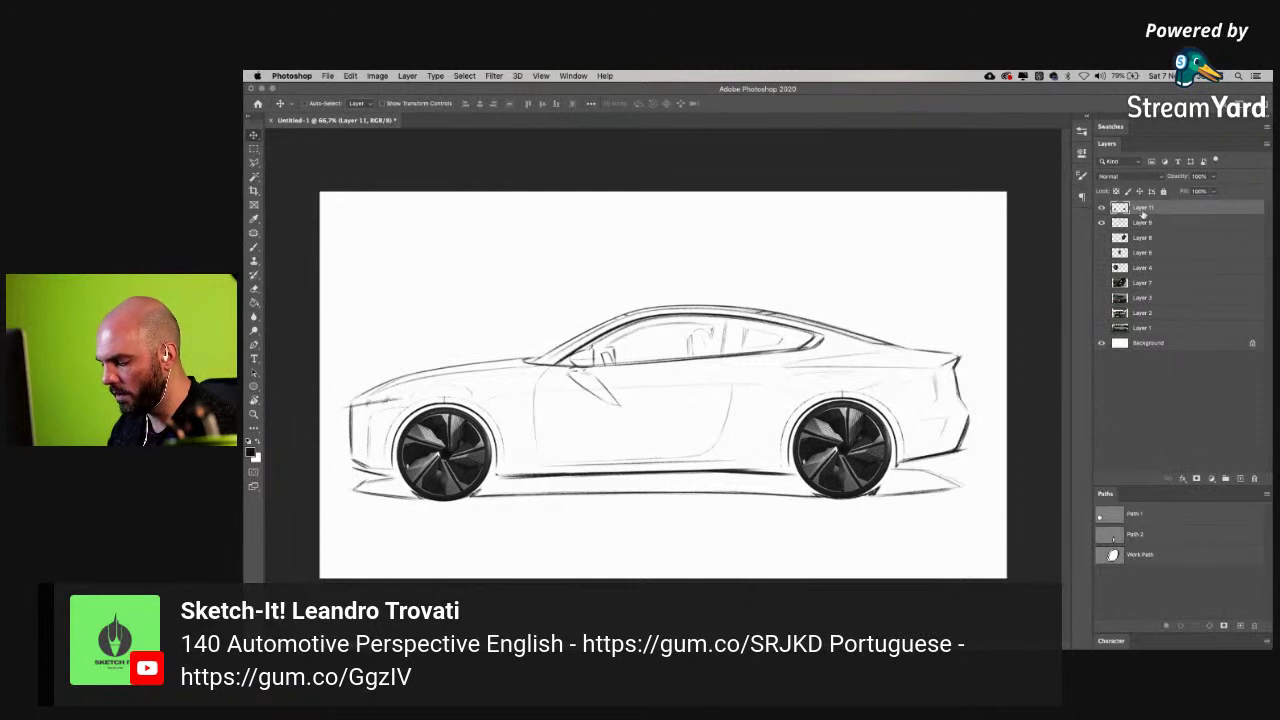
left_click(1101, 222)
left_click(1101, 222)
- Add a new empty layer directly below the Layer 9 car sketch
left_click(1150, 222)
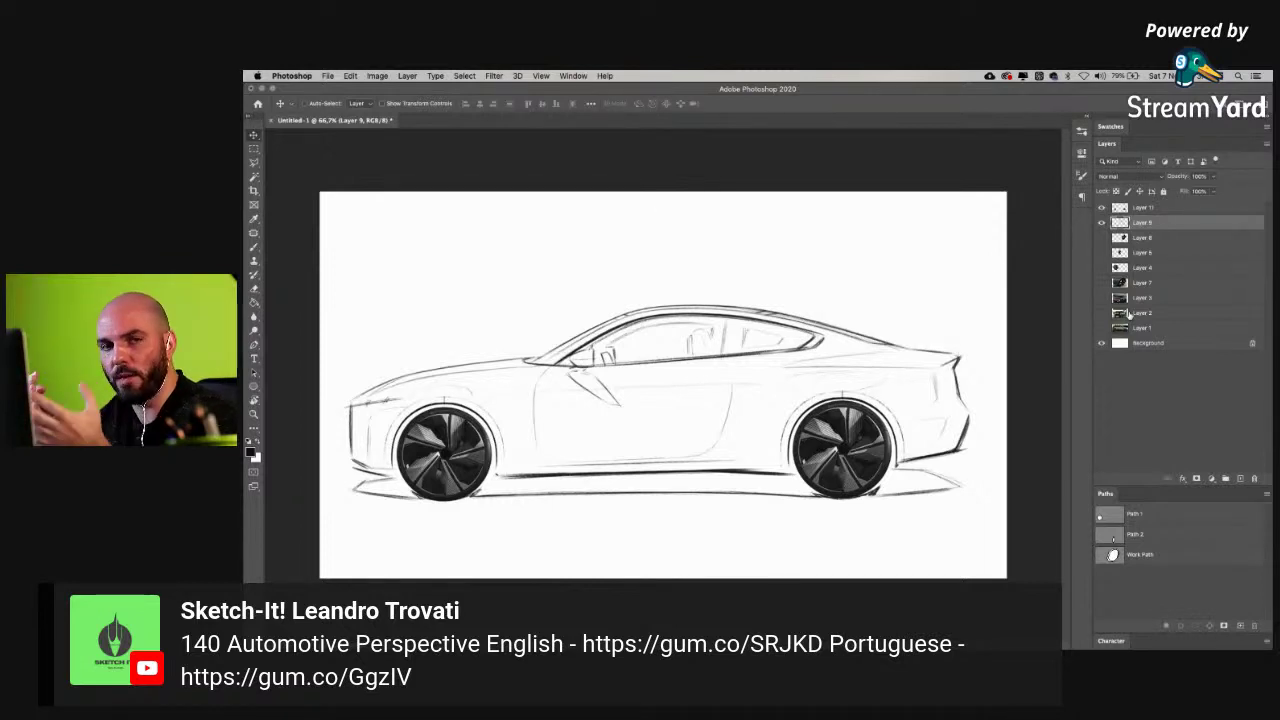
left_click(1101, 225)
left_click(1101, 225)
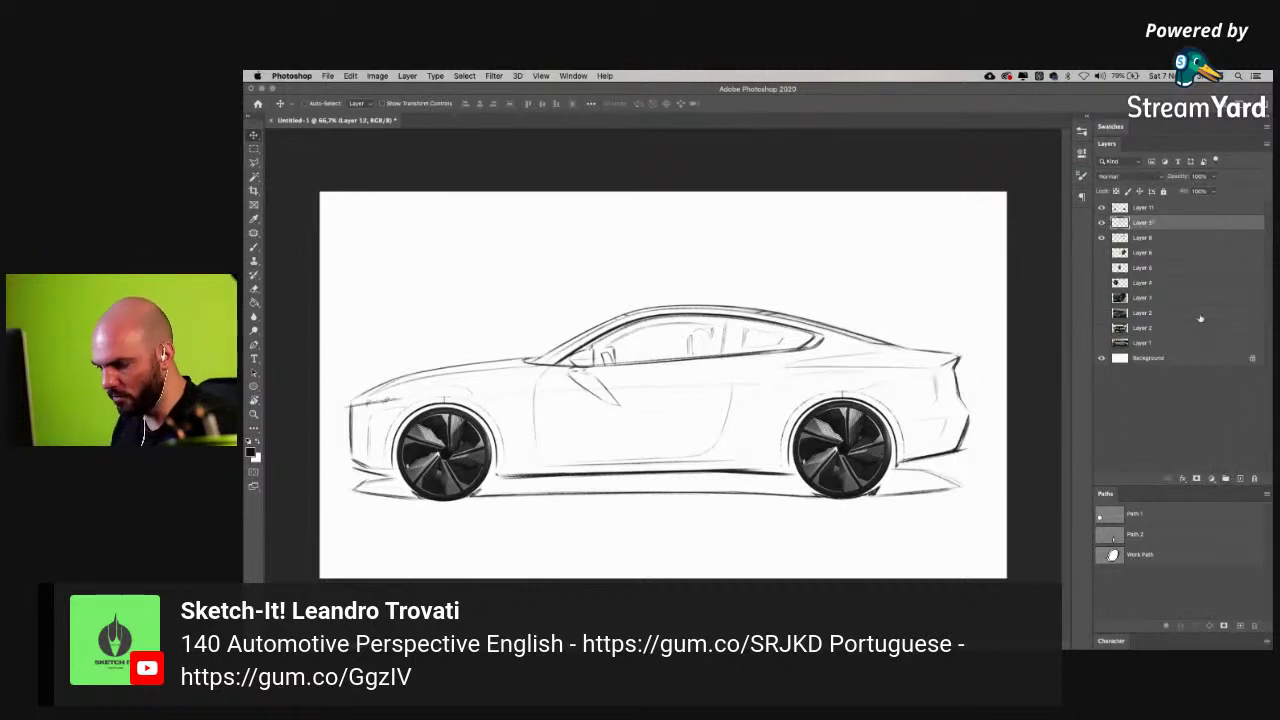
left_click(1158, 236)
left_click(1240, 480)
- Set the foreground colour to a saturated bright blue and fill the new layer beneath the sketch with it
key("i")
left_click(251, 451)
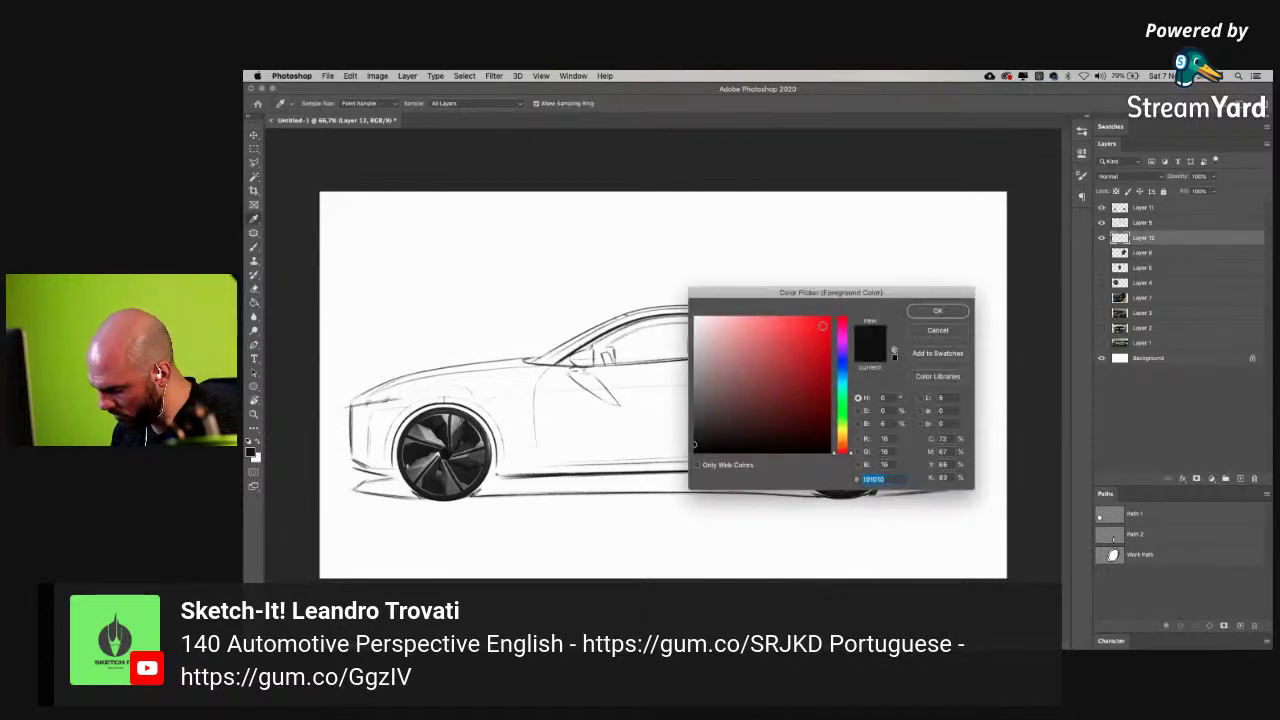
left_click(848, 374)
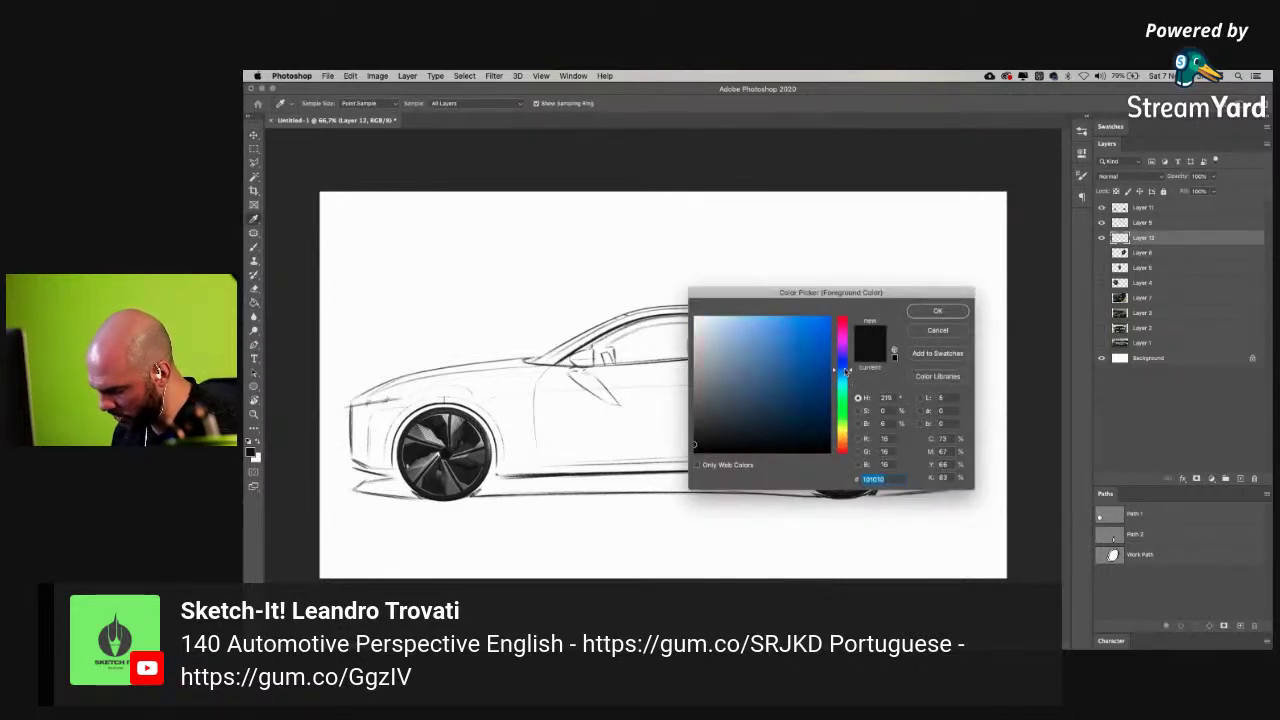
left_click(827, 321)
left_click(922, 312)
key("g")
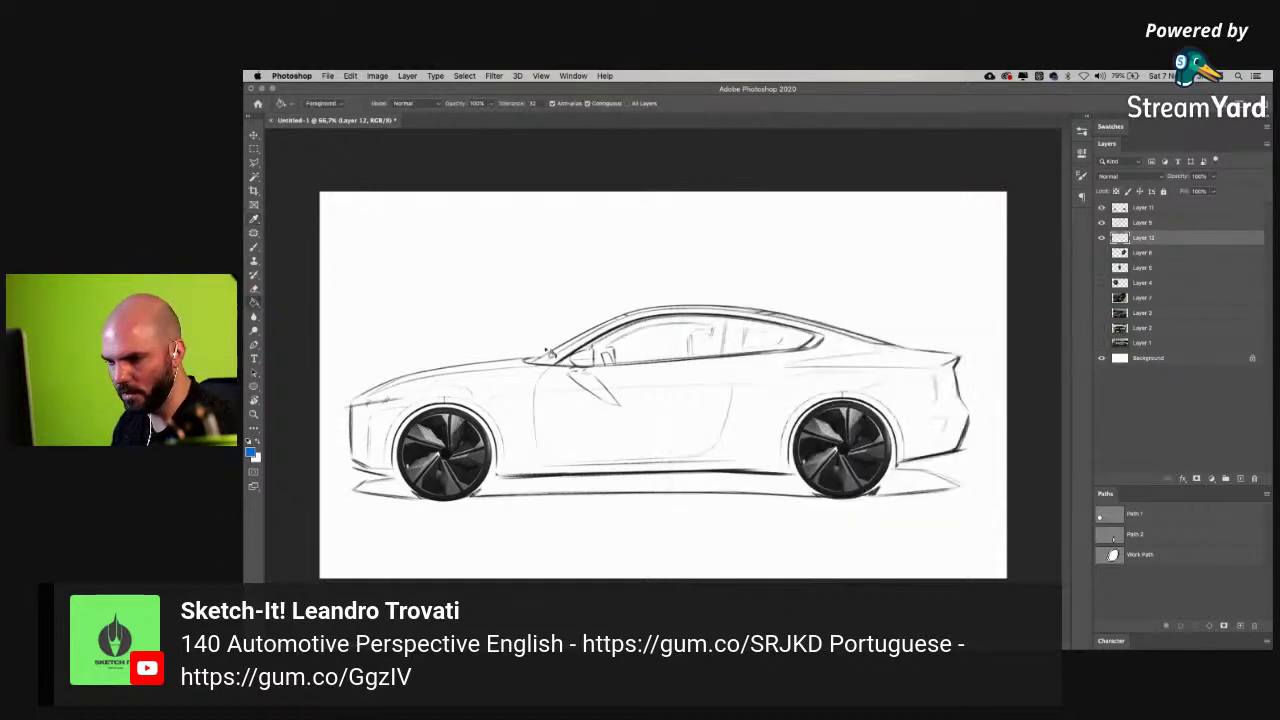
left_click(549, 358)
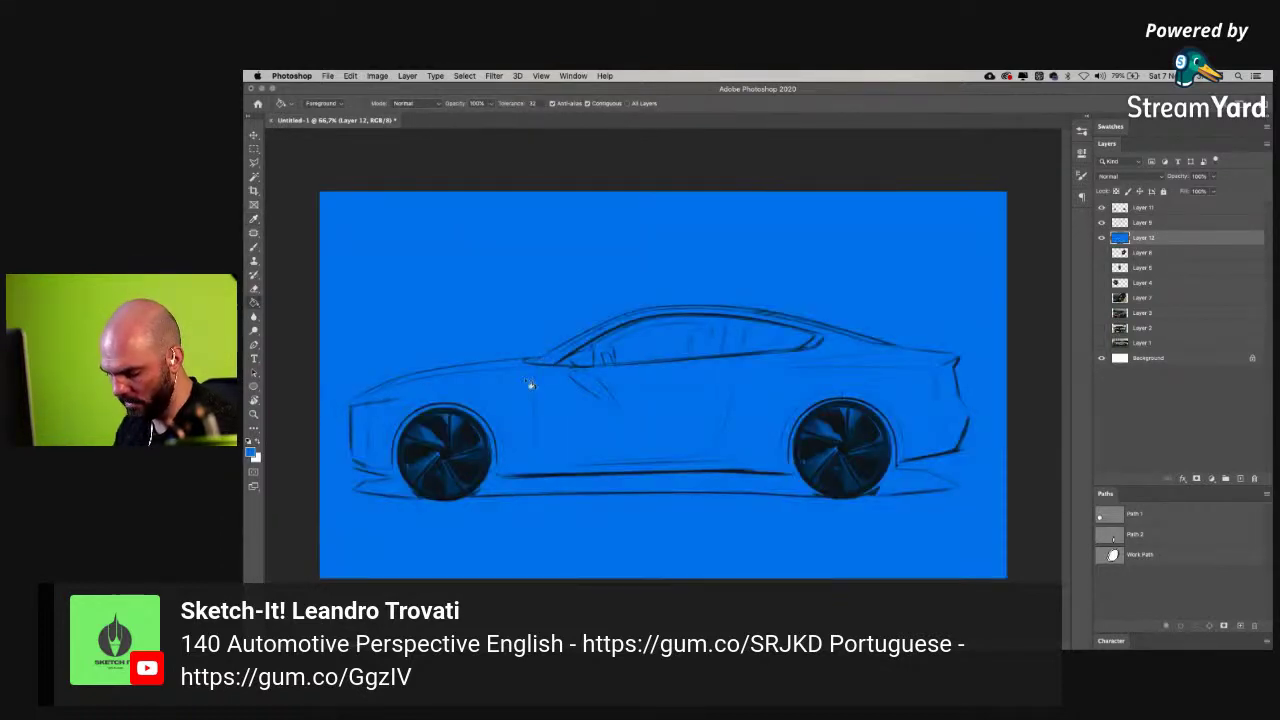
- Rename the merged wheel layer, Layer 11, as WHEELS
key("v")
key("super+equal")
key("super+equal")
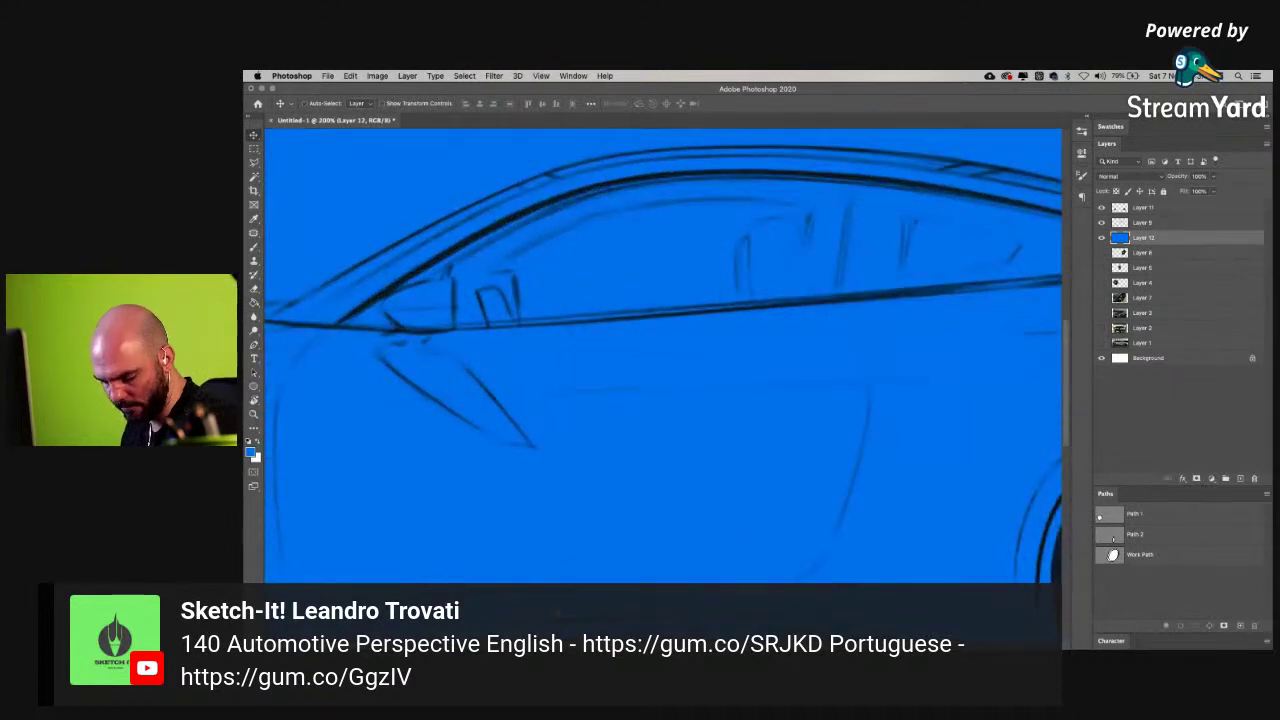
left_click_drag(741, 367, 946, 257)
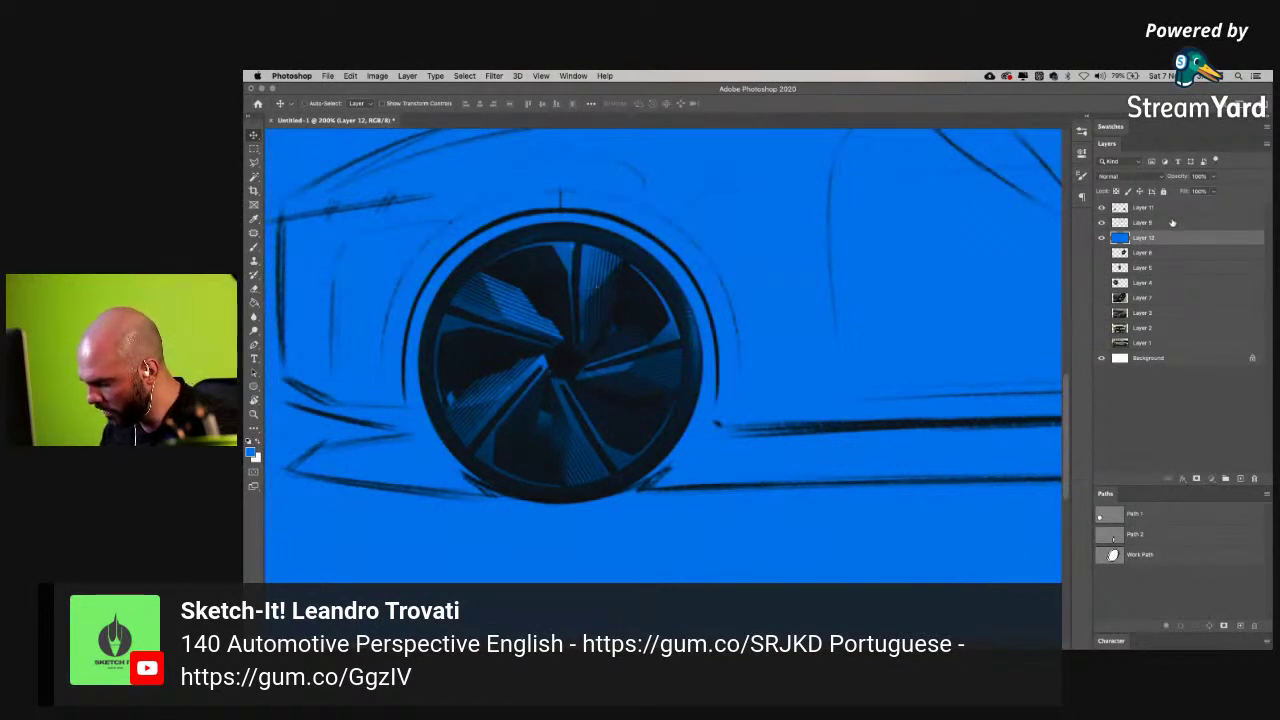
left_click(1172, 222)
left_click(1148, 208)
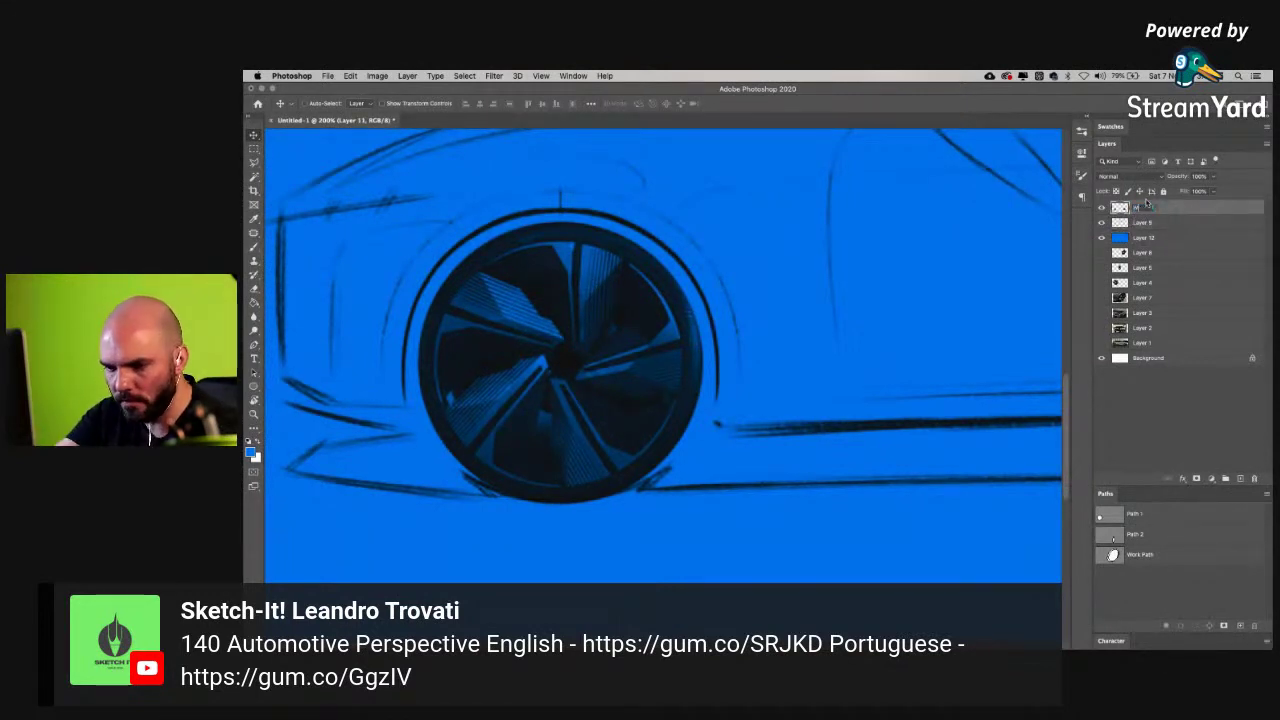
type("WHEELS")
key("Return")
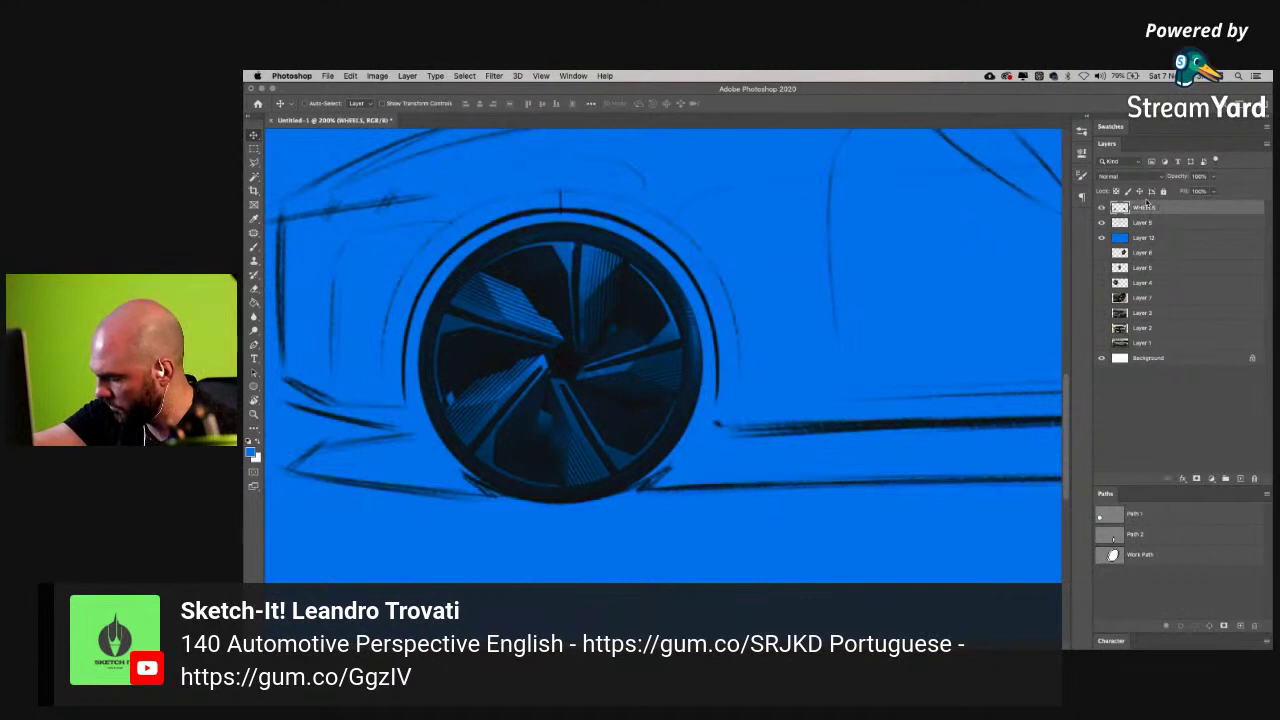
- Add a layer below WHEELS and paint white behind the front wheel with a large hard round brush
left_click(1188, 222)
left_click(1239, 479)
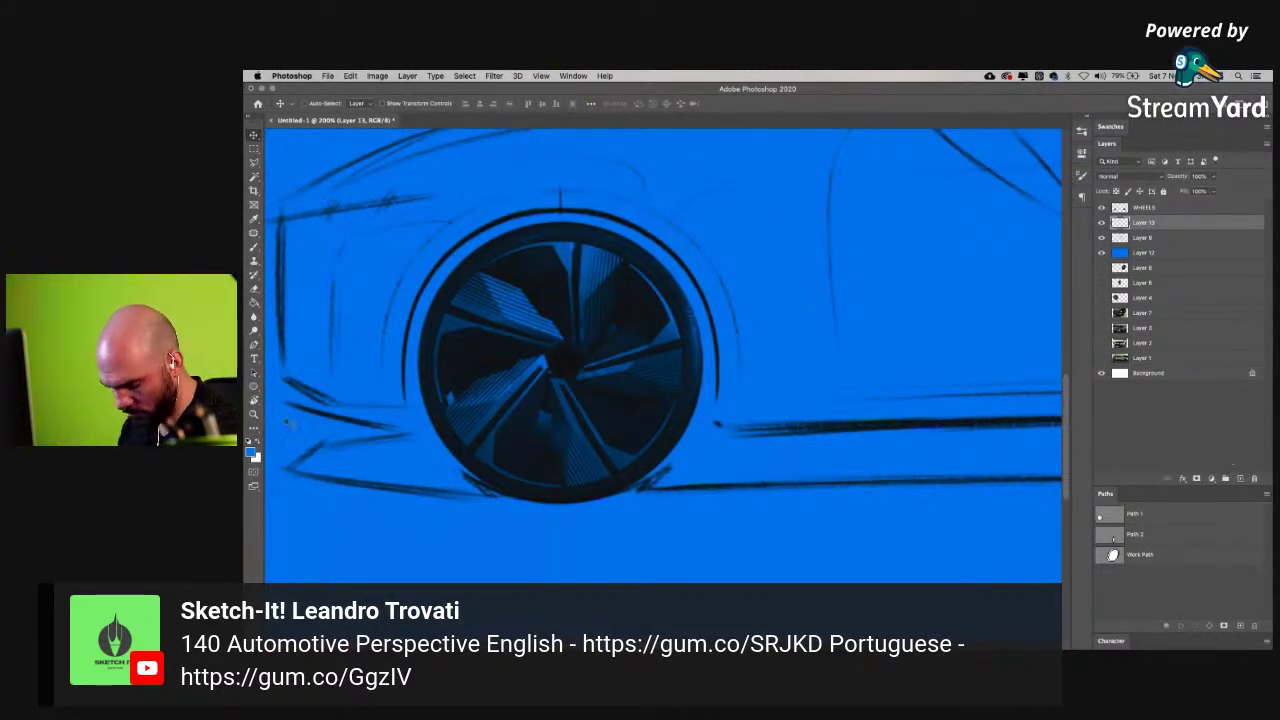
left_click(258, 444)
key("b")
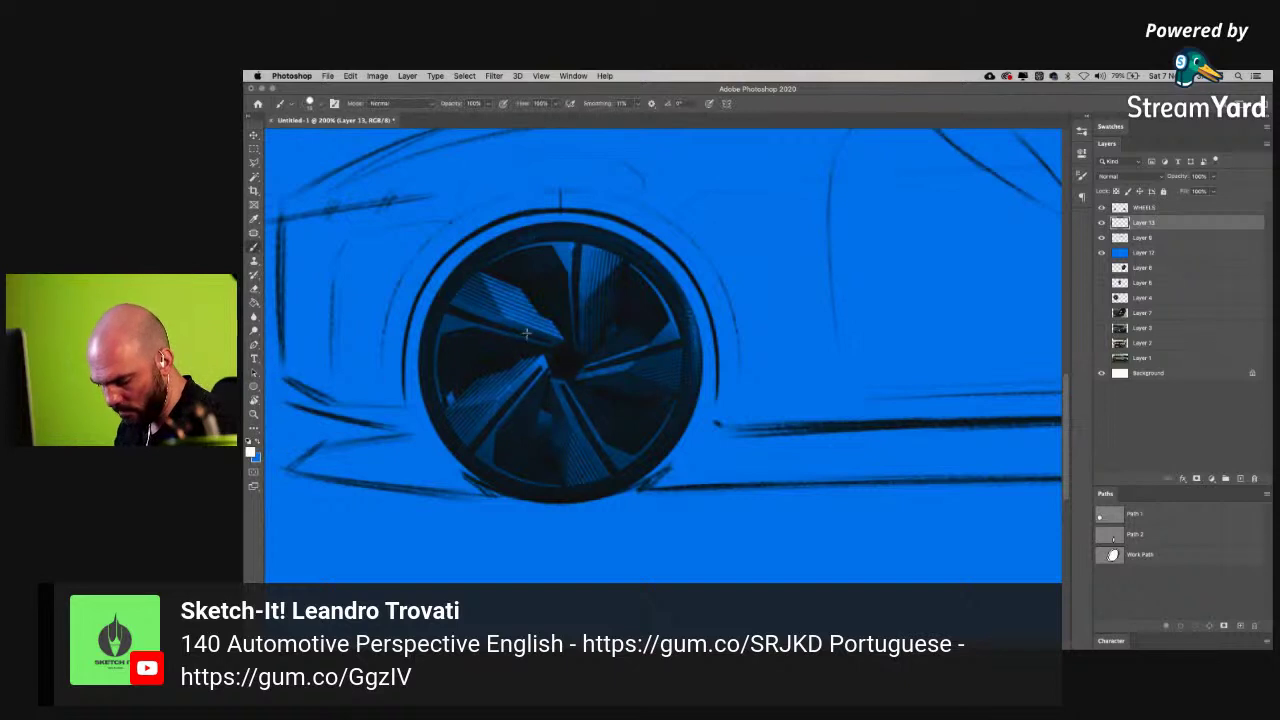
right_click(531, 322)
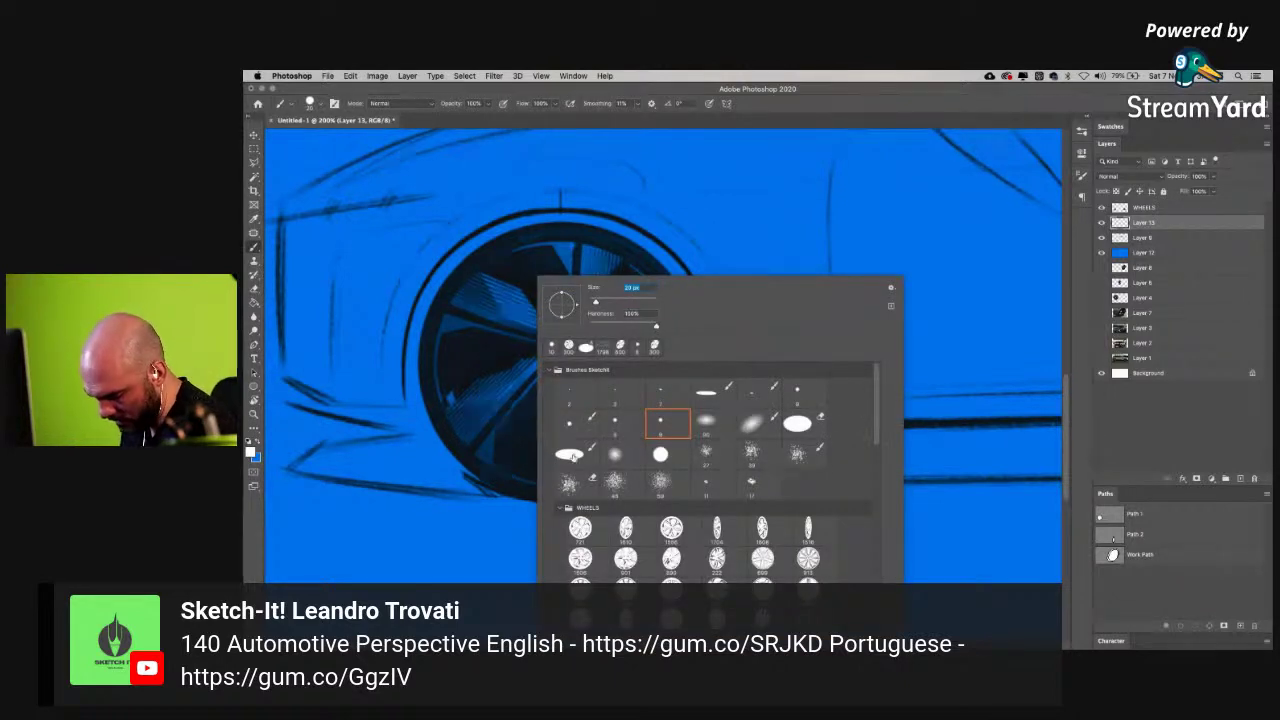
double_click(662, 454)
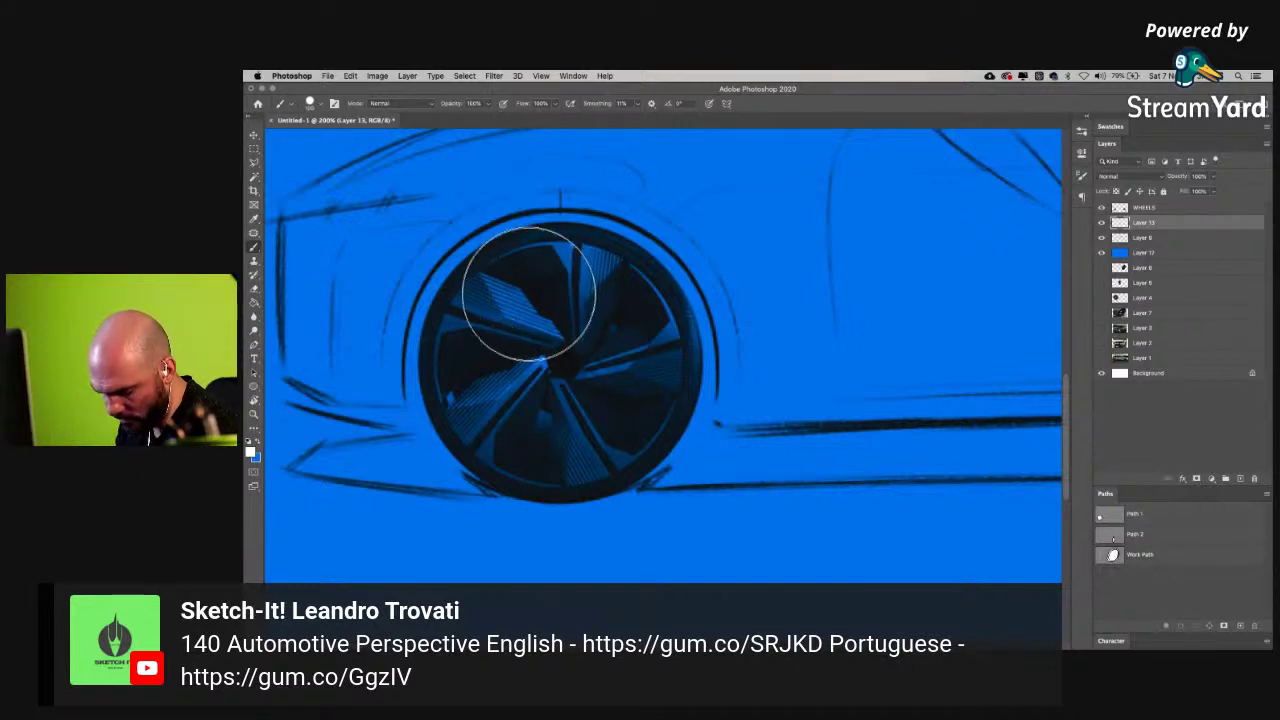
mouse_move(528, 300)
left_mouse_down()
mouse_move(479, 336)
mouse_move(476, 368)
mouse_move(508, 428)
mouse_move(545, 433)
mouse_move(581, 333)
mouse_move(567, 305)
mouse_move(516, 291)
mouse_move(528, 284)
mouse_move(594, 290)
mouse_move(573, 303)
mouse_move(591, 317)
mouse_move(589, 342)
mouse_move(584, 311)
mouse_move(619, 351)
mouse_move(597, 383)
mouse_move(610, 355)
mouse_move(611, 390)
mouse_move(617, 376)
mouse_move(598, 403)
mouse_move(556, 417)
mouse_move(497, 357)
left_mouse_up()
key("bracketright")
key("bracketright")
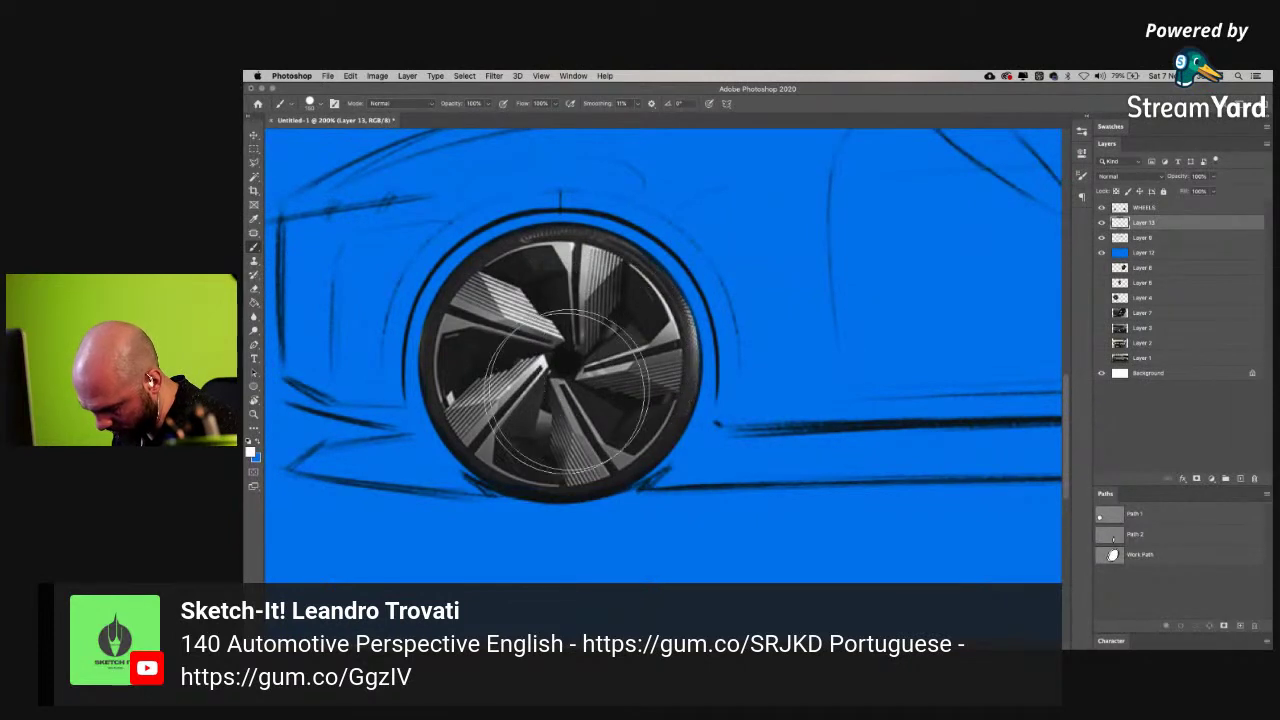
- Paint white behind the coupe's rear wheel on the same layer so its rim highlights stand out
scroll(374, 357, "up", 3)
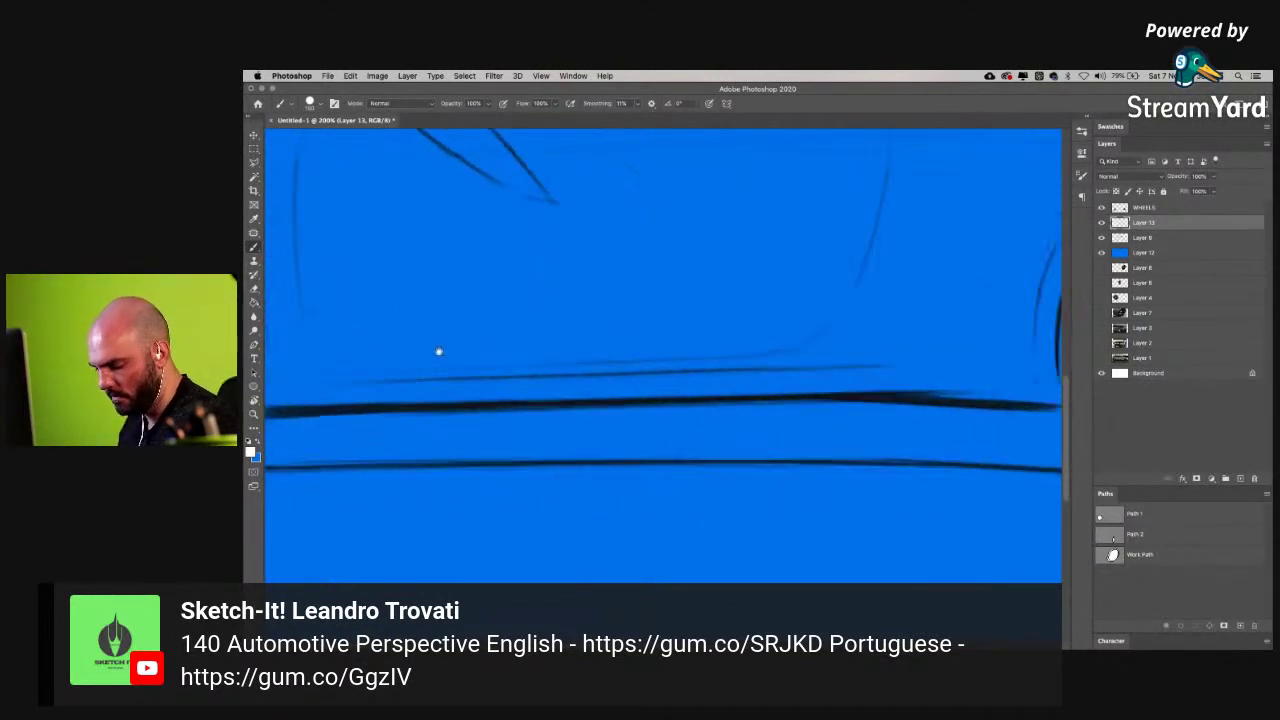
scroll(600, 423, "down", 3)
mouse_move(700, 315)
left_mouse_down()
mouse_move(663, 317)
mouse_move(723, 287)
mouse_move(705, 283)
mouse_move(662, 319)
mouse_move(662, 364)
mouse_move(665, 345)
mouse_move(676, 375)
mouse_move(655, 368)
mouse_move(690, 403)
mouse_move(757, 398)
mouse_move(729, 403)
mouse_move(770, 365)
mouse_move(777, 337)
mouse_move(750, 292)
mouse_move(718, 282)
mouse_move(782, 322)
mouse_move(773, 386)
mouse_move(745, 423)
mouse_move(732, 330)
left_mouse_up()
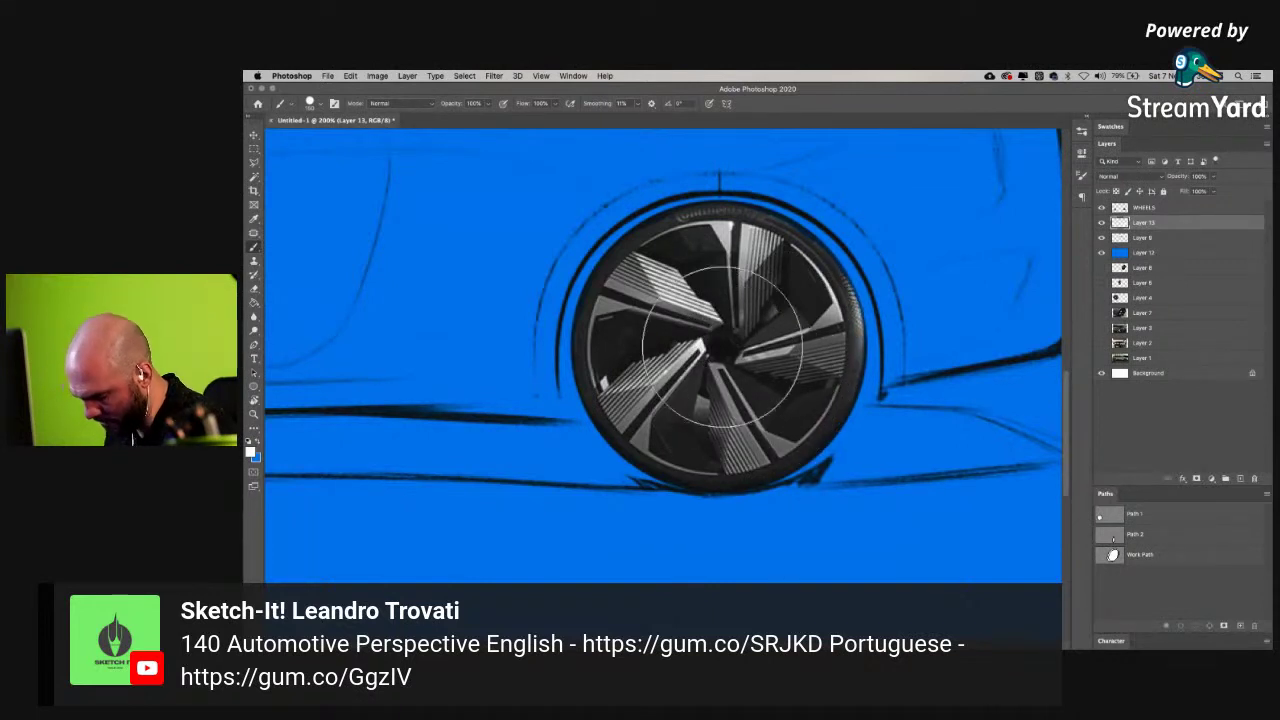
key("v")
key("super+minus")
key("super+minus")
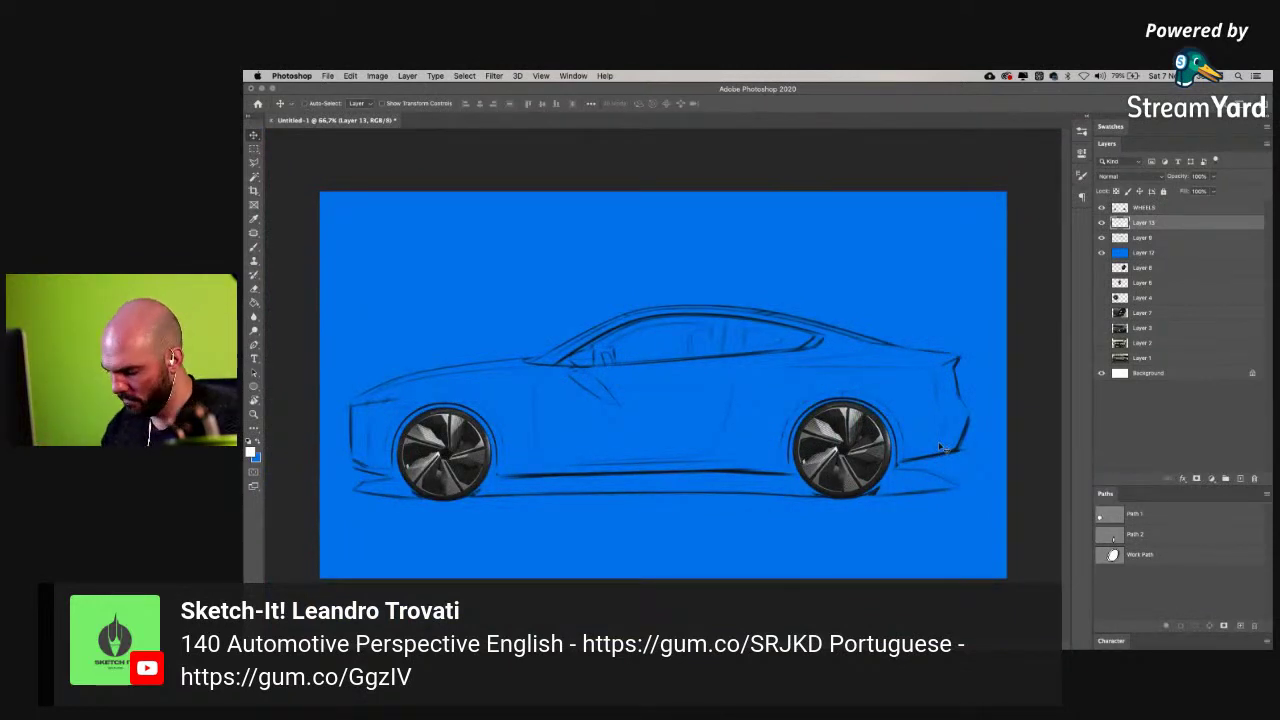
- Merge the white backing layer, Layer 13, with the WHEELS layer
left_click(1172, 210)
key("ctrl+e")
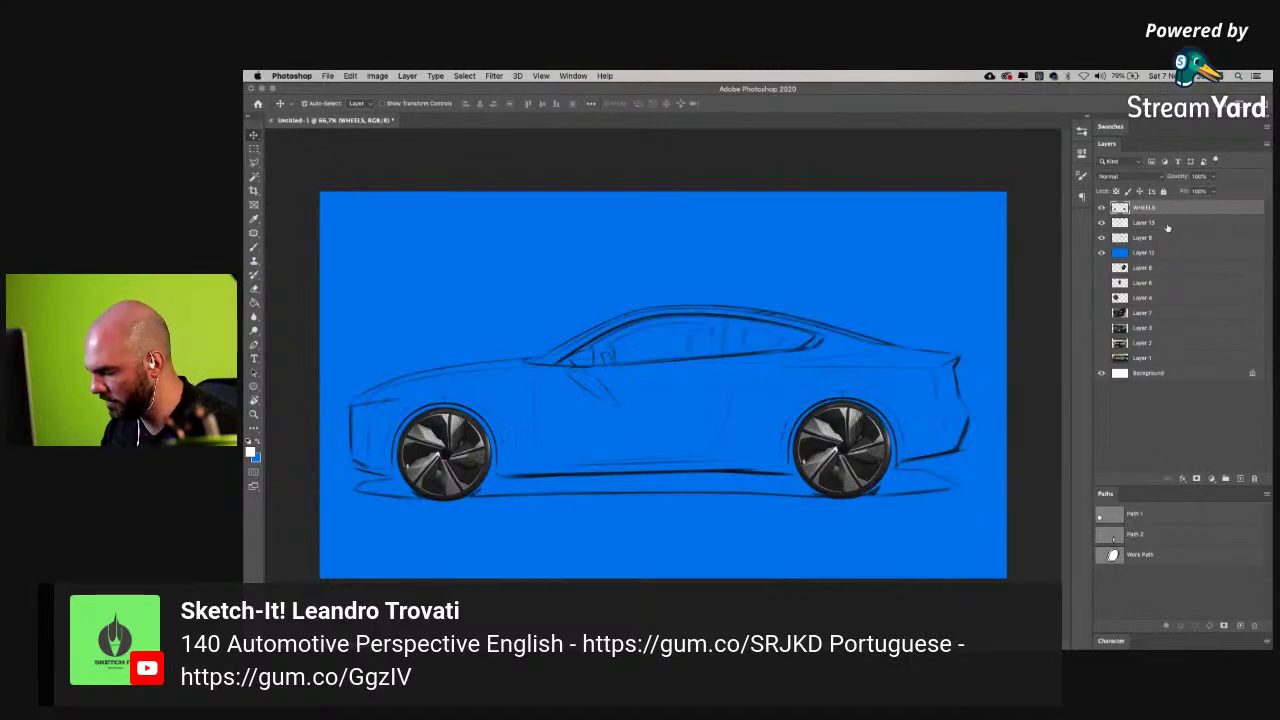
key("super+z")
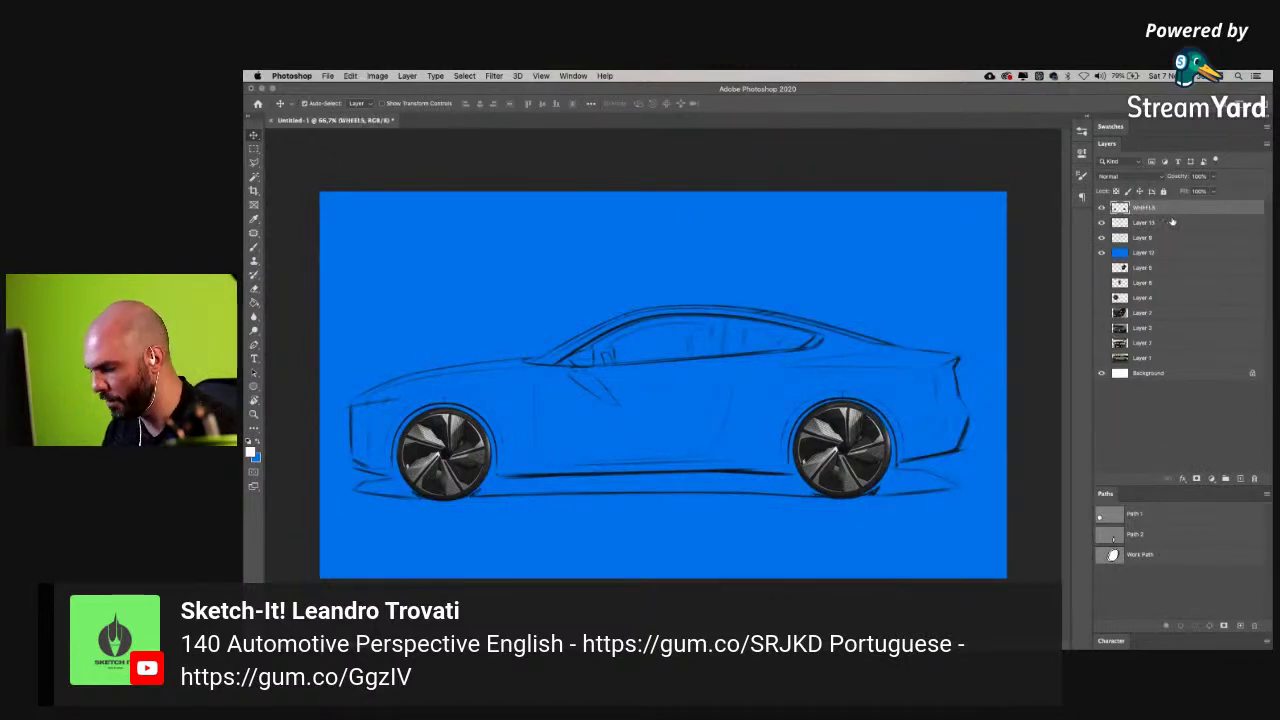
left_click(1172, 222)
left_click(1167, 209, "shift")
key("super+e")
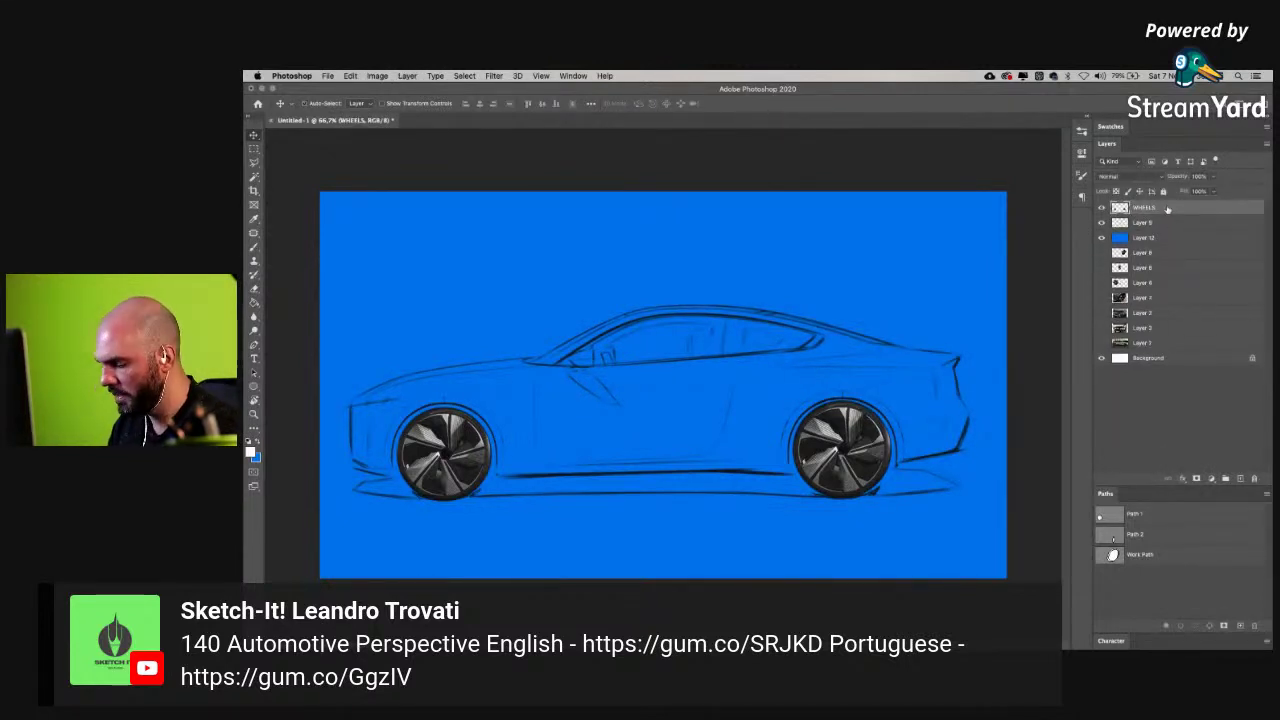
- Dodge the highlights on the spokes of the front and rear wheels with a soft brush
key("o")
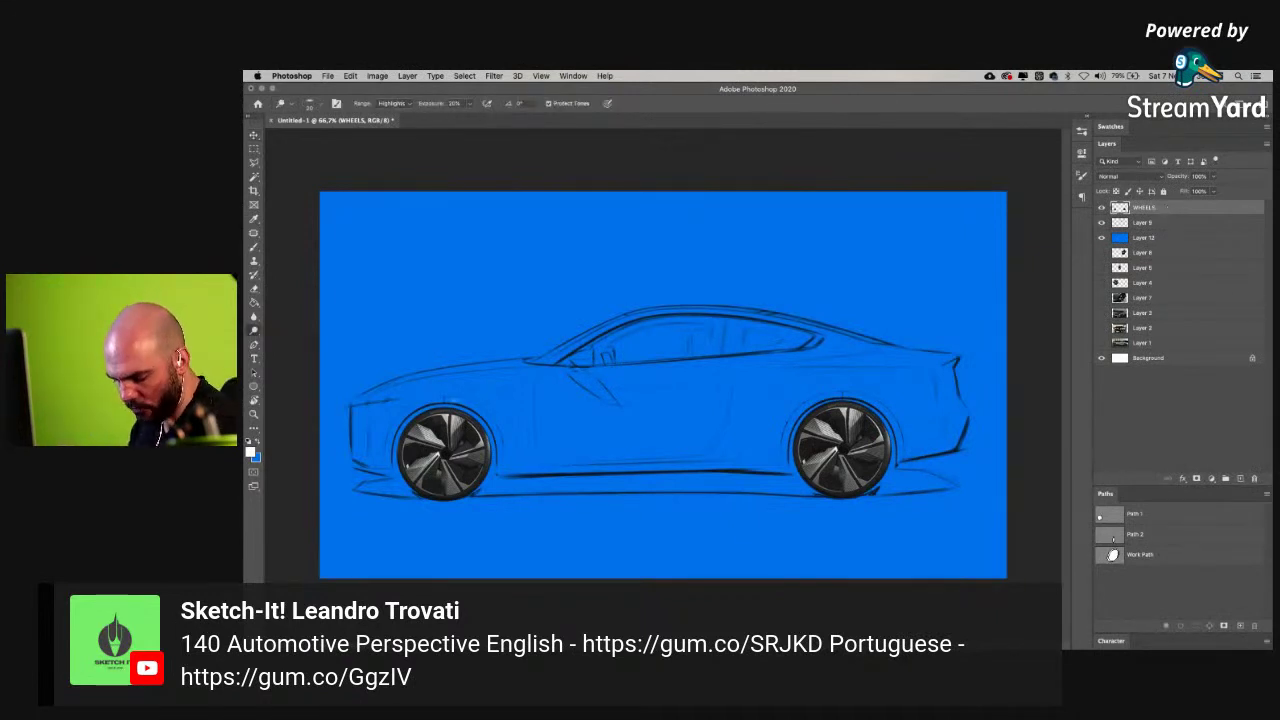
right_click(428, 356)
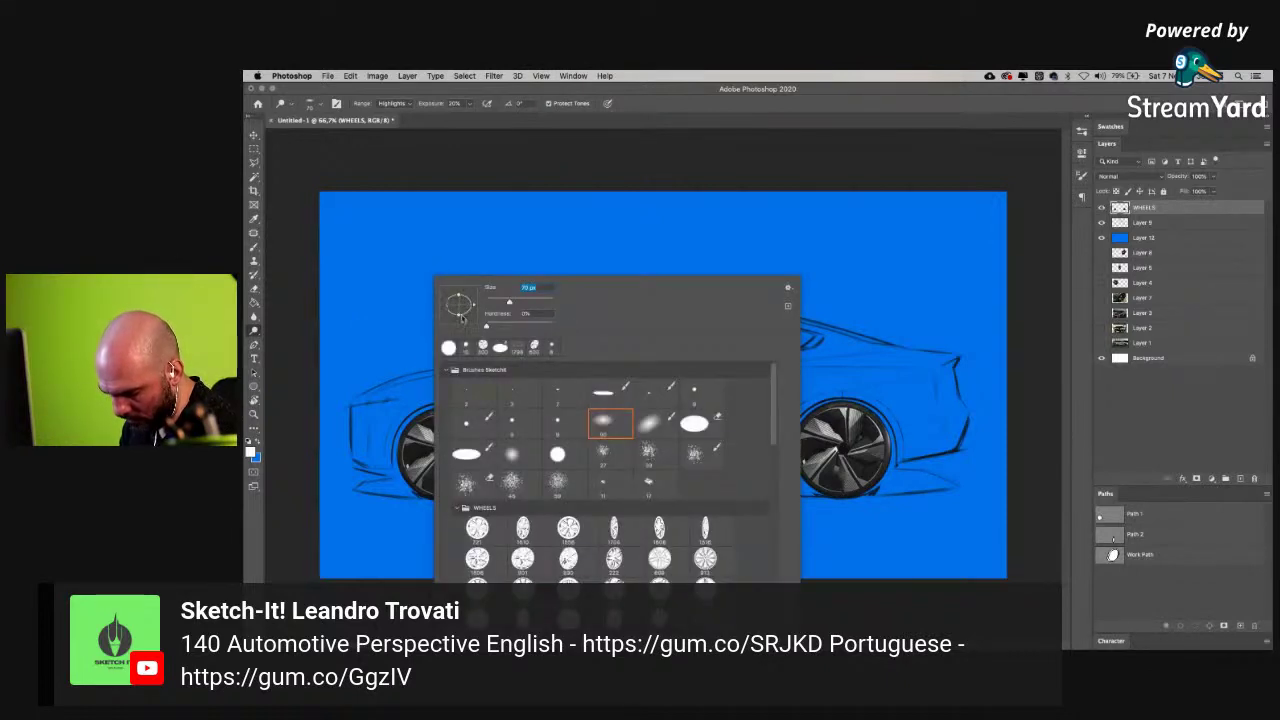
key("Return")
mouse_move(440, 425)
left_mouse_down()
mouse_move(428, 438)
mouse_move(470, 418)
mouse_move(410, 466)
mouse_move(459, 458)
mouse_move(440, 466)
mouse_move(446, 446)
left_mouse_up()
mouse_move(853, 423)
left_mouse_down()
mouse_move(832, 428)
mouse_move(862, 455)
mouse_move(820, 458)
left_mouse_up()
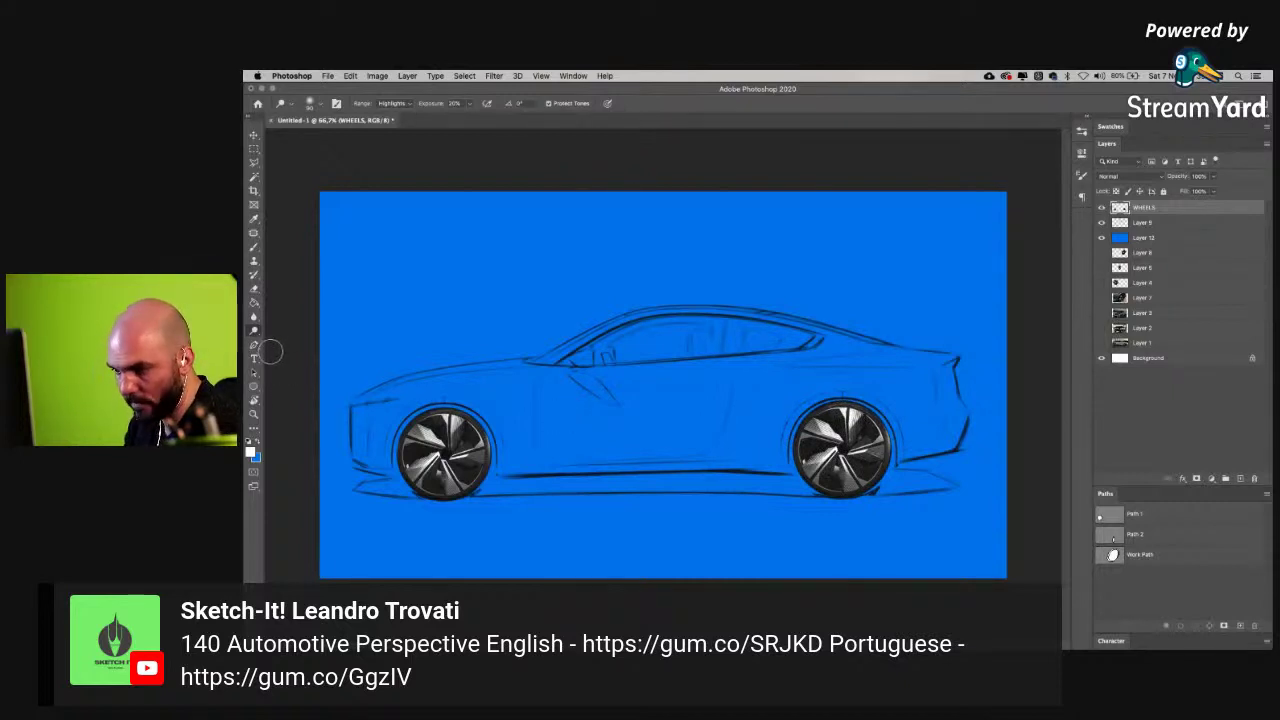
- Burn the midtones on the lower parts of both wheels at 58% exposure
key("5")
key("8")
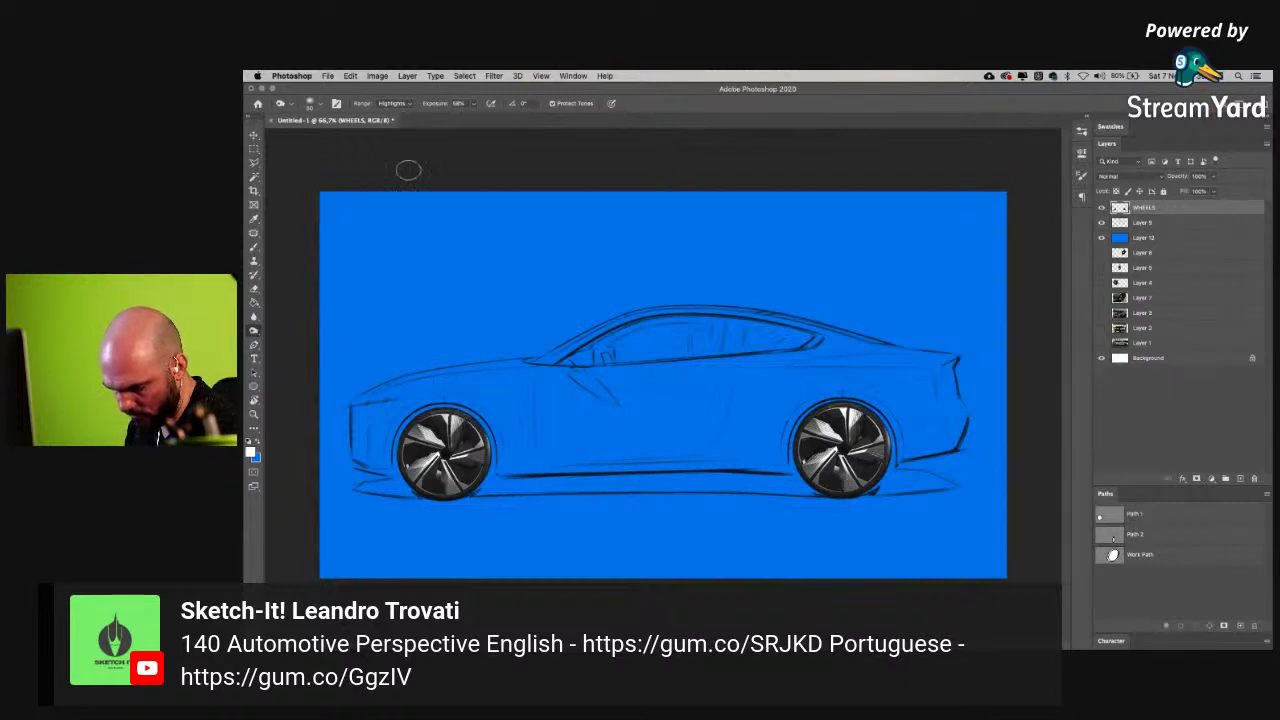
left_click(392, 97)
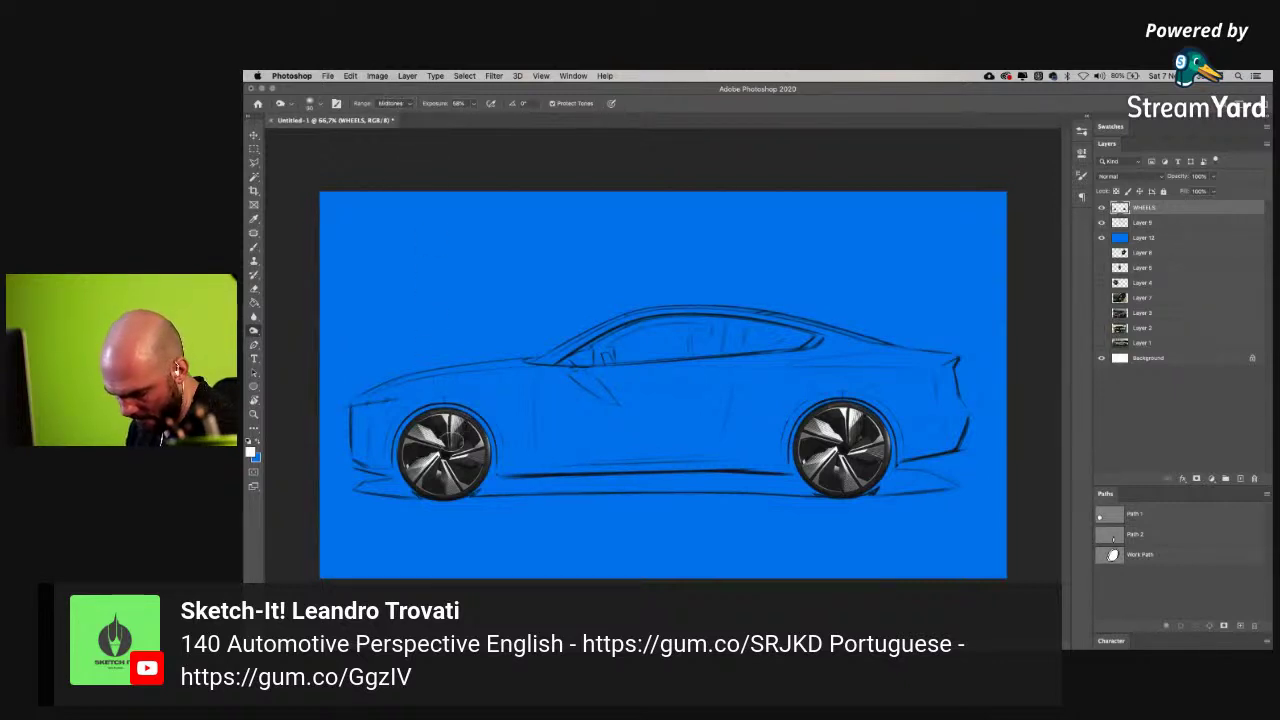
mouse_move(428, 483)
left_mouse_down()
mouse_move(420, 470)
mouse_move(422, 482)
mouse_move(478, 487)
mouse_move(410, 441)
left_mouse_up()
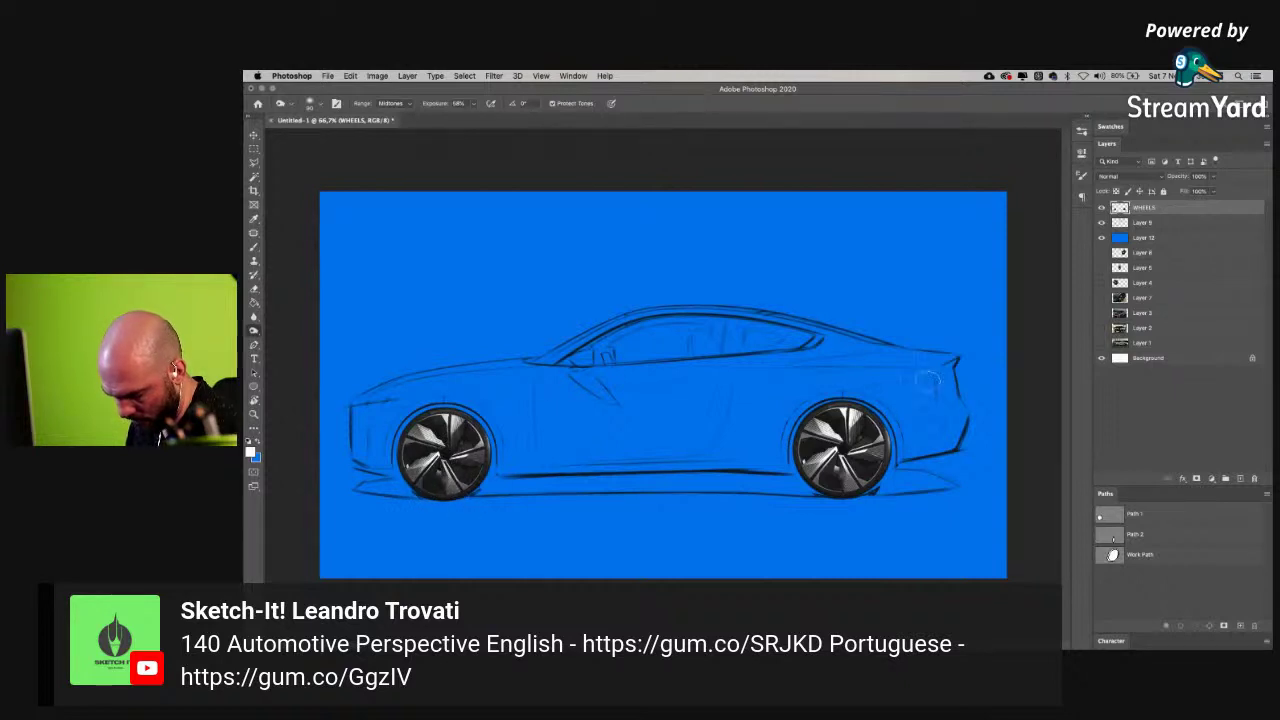
mouse_move(800, 488)
left_mouse_down()
mouse_move(848, 495)
mouse_move(806, 478)
mouse_move(821, 483)
left_mouse_up()
key("v")
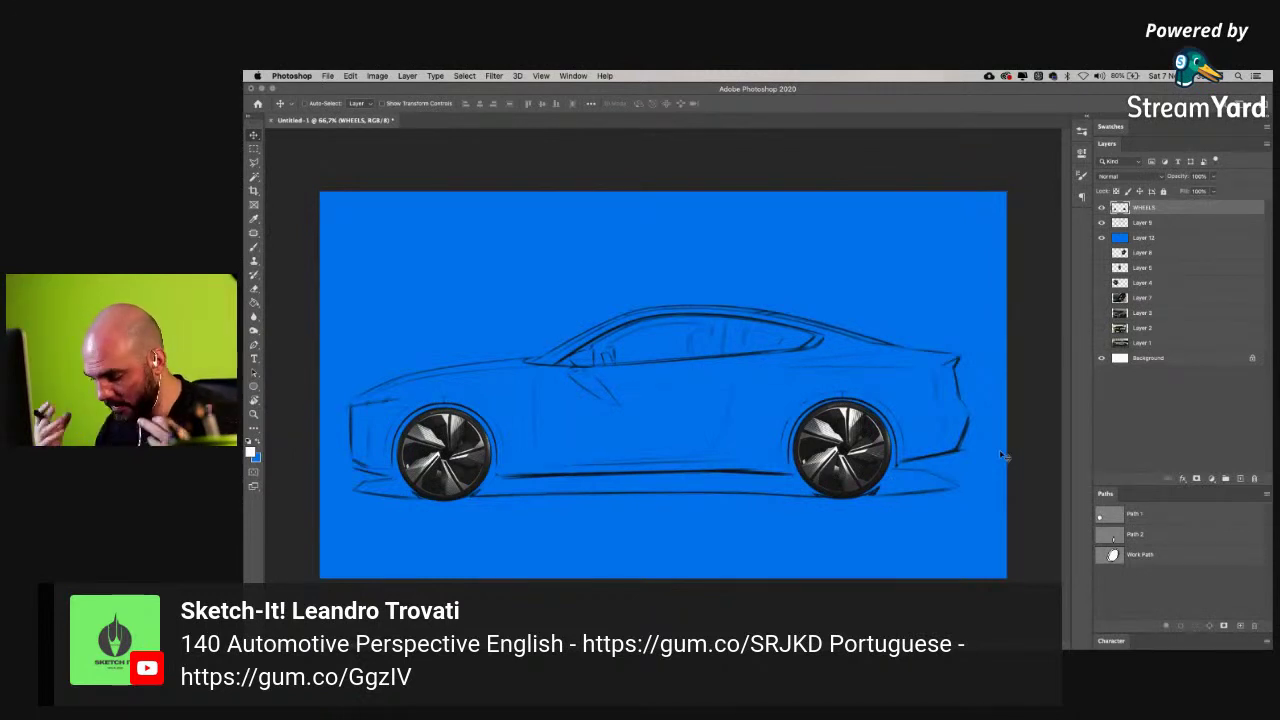
- Group all layers from WHEELS down to Layer 1 and hide the group, leaving only the background shown
left_click(1168, 343, "shift")
key("super+g")
left_click(1102, 207)
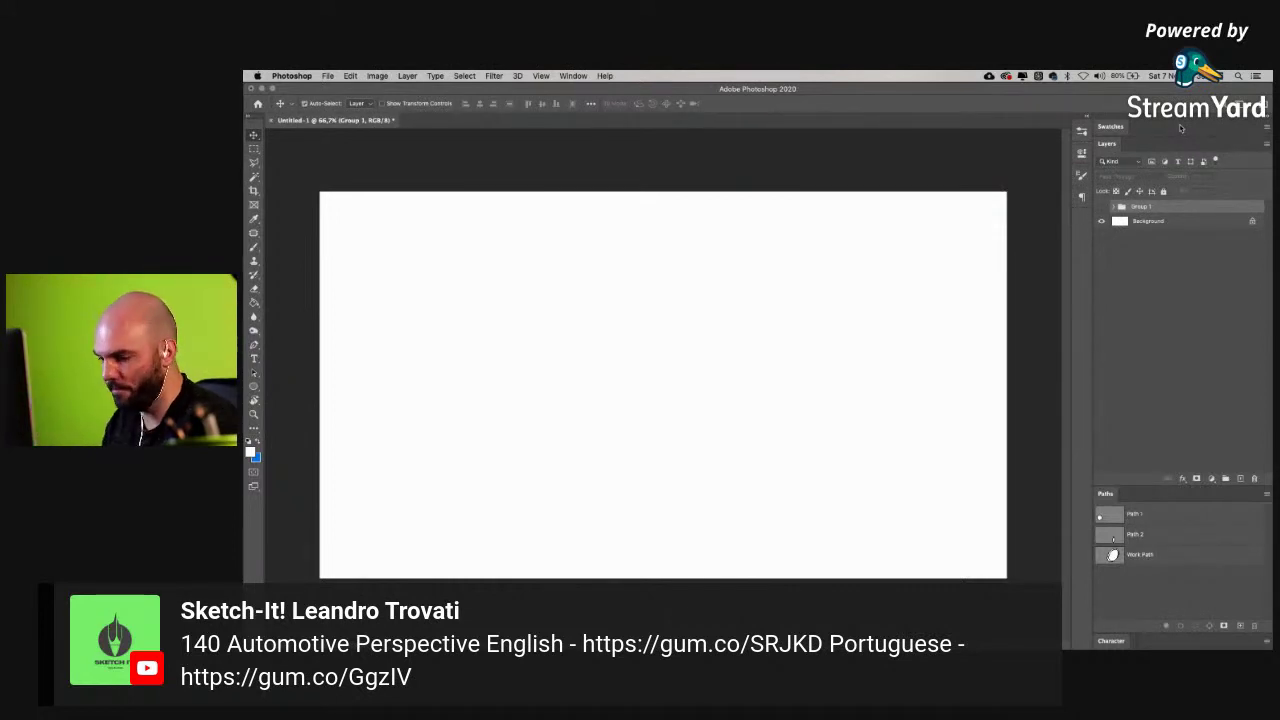
- Show Group 1 and turn its blue Layer 12 background darker grey by desaturating it and lowering the lightness
left_click(1101, 206)
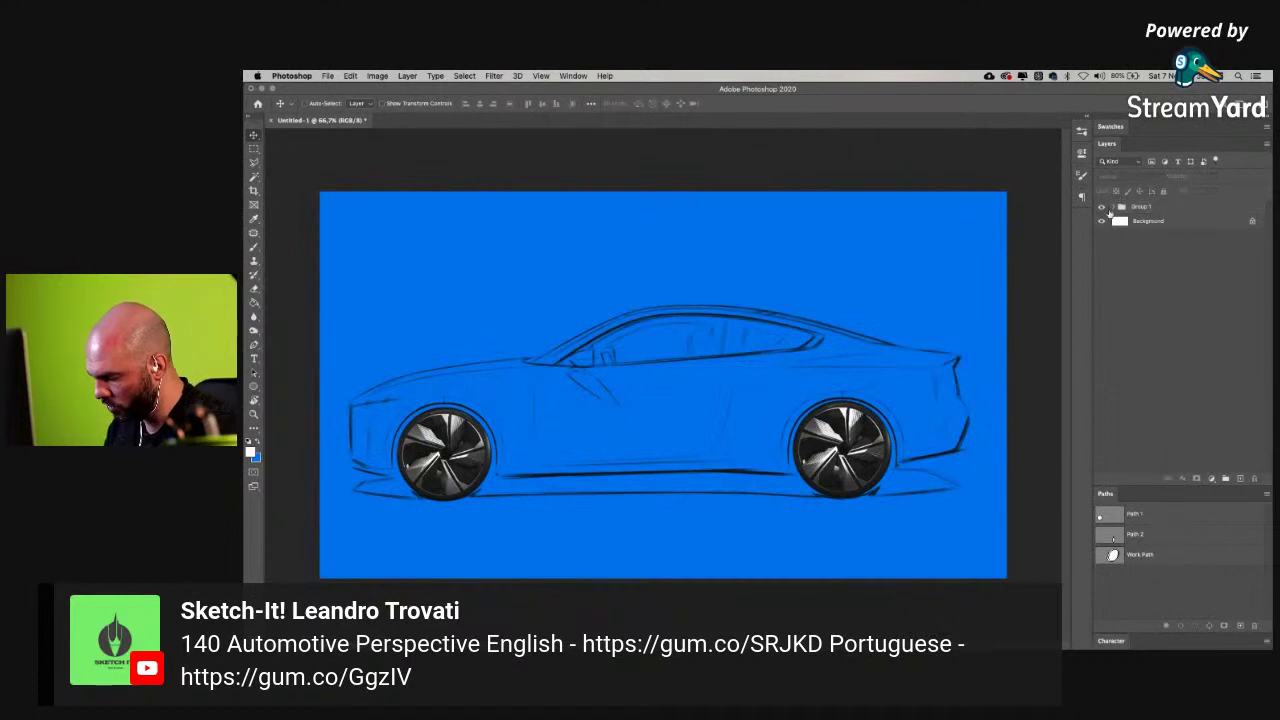
left_click(1113, 207)
left_click(1140, 252)
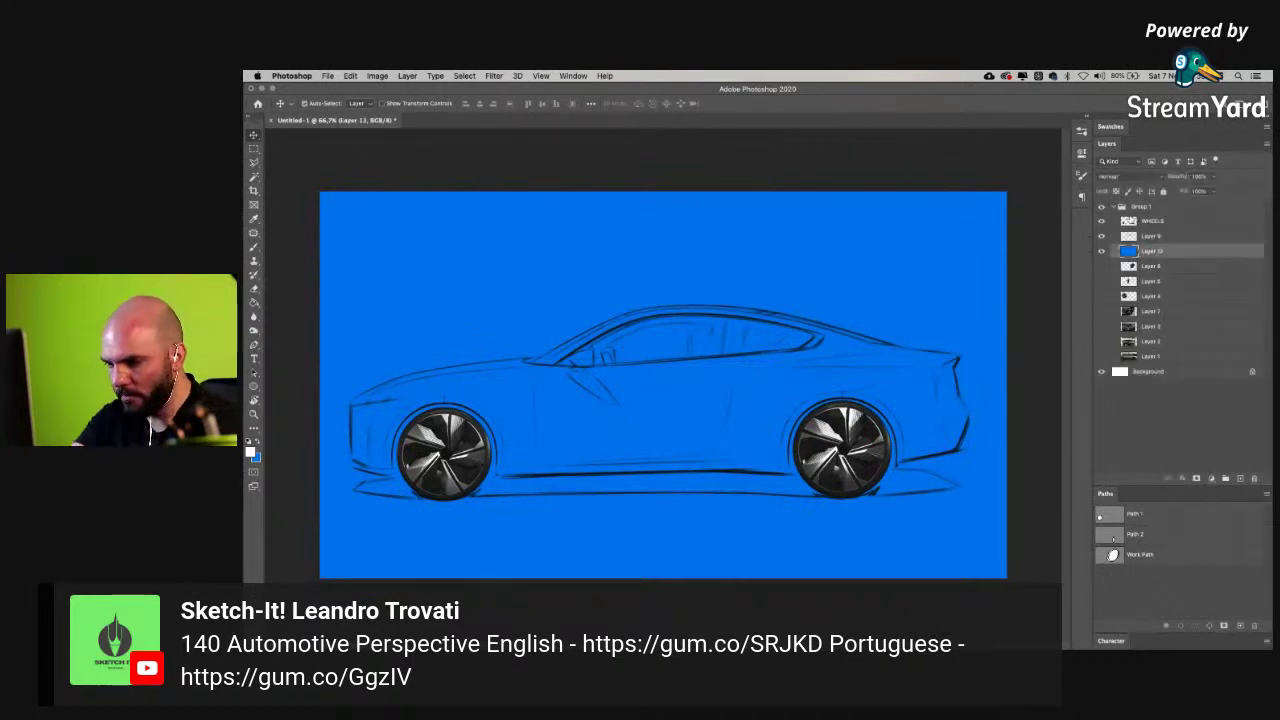
key("ctrl+shift+u")
key("ctrl+u")
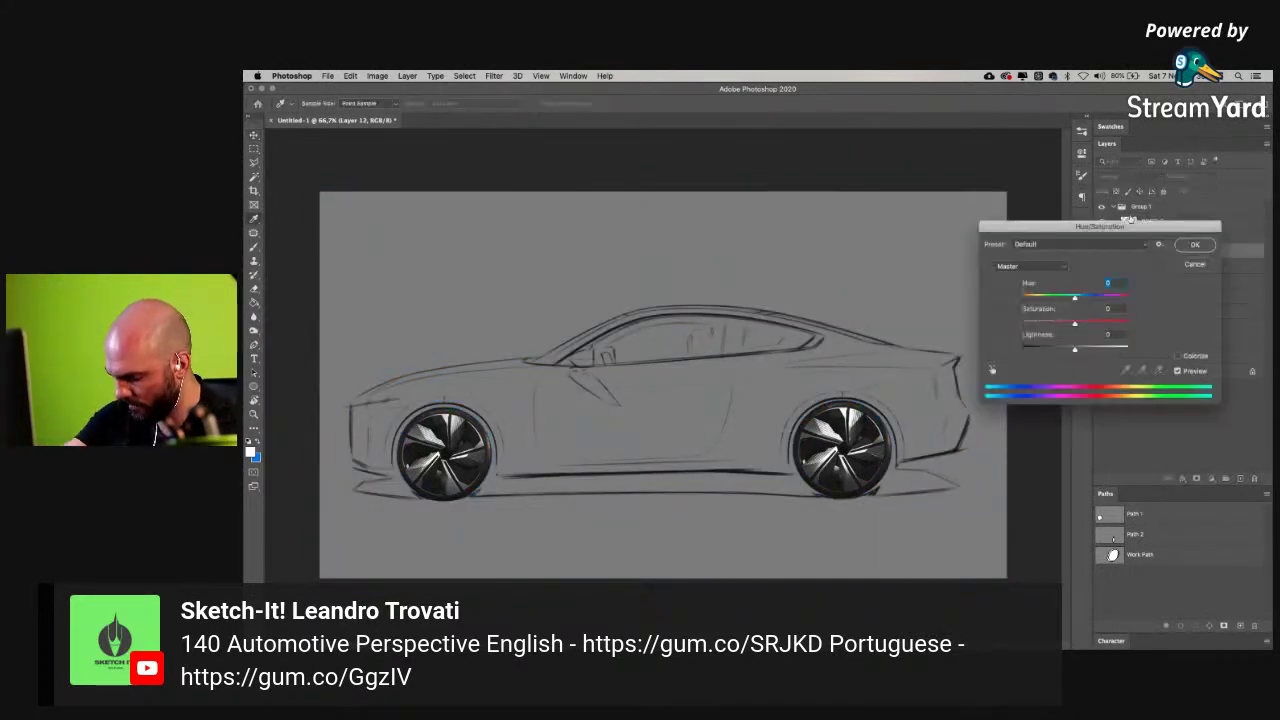
left_click_drag(1076, 350, 1064, 352)
left_click(1193, 245)
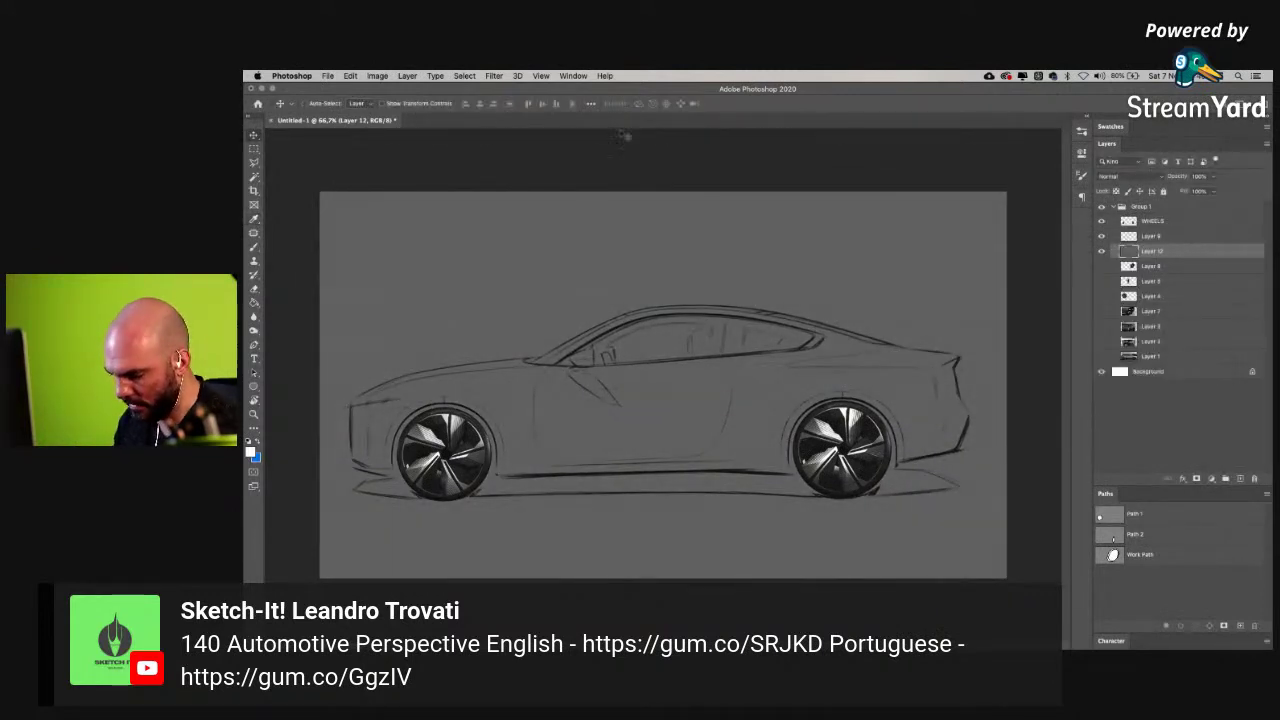
key("ctrl+r")
key("i")
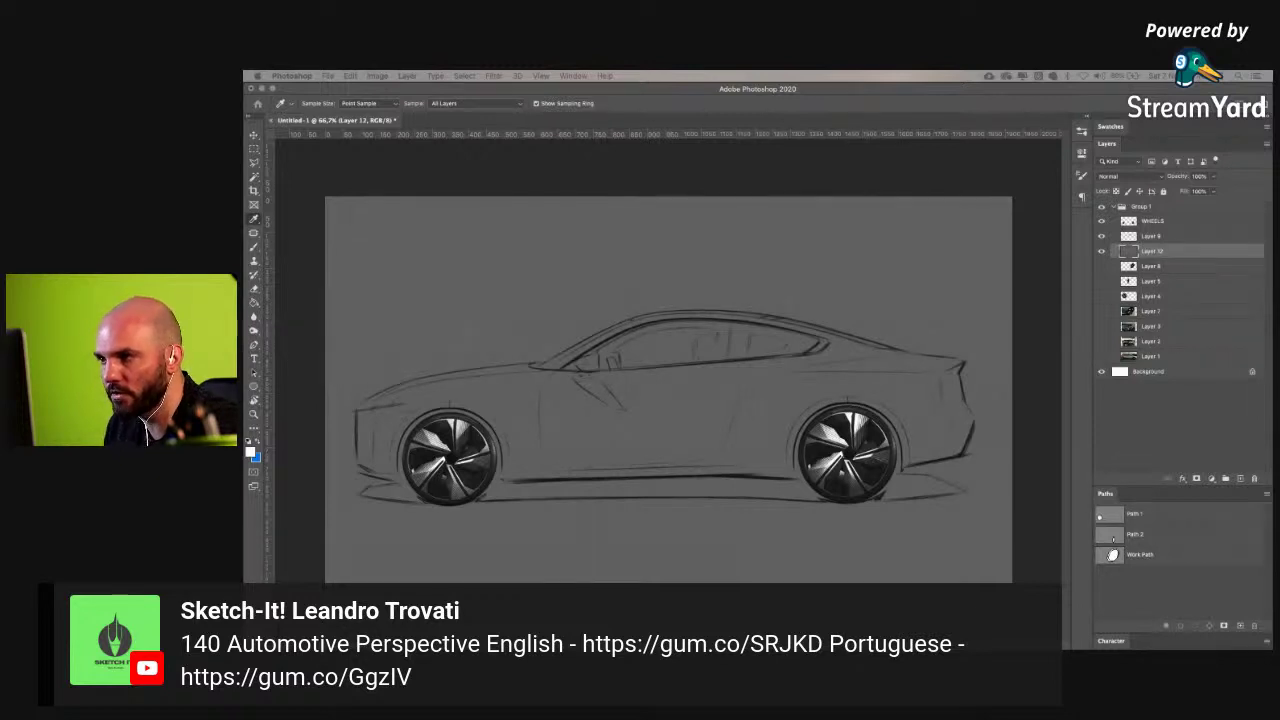
key("p")
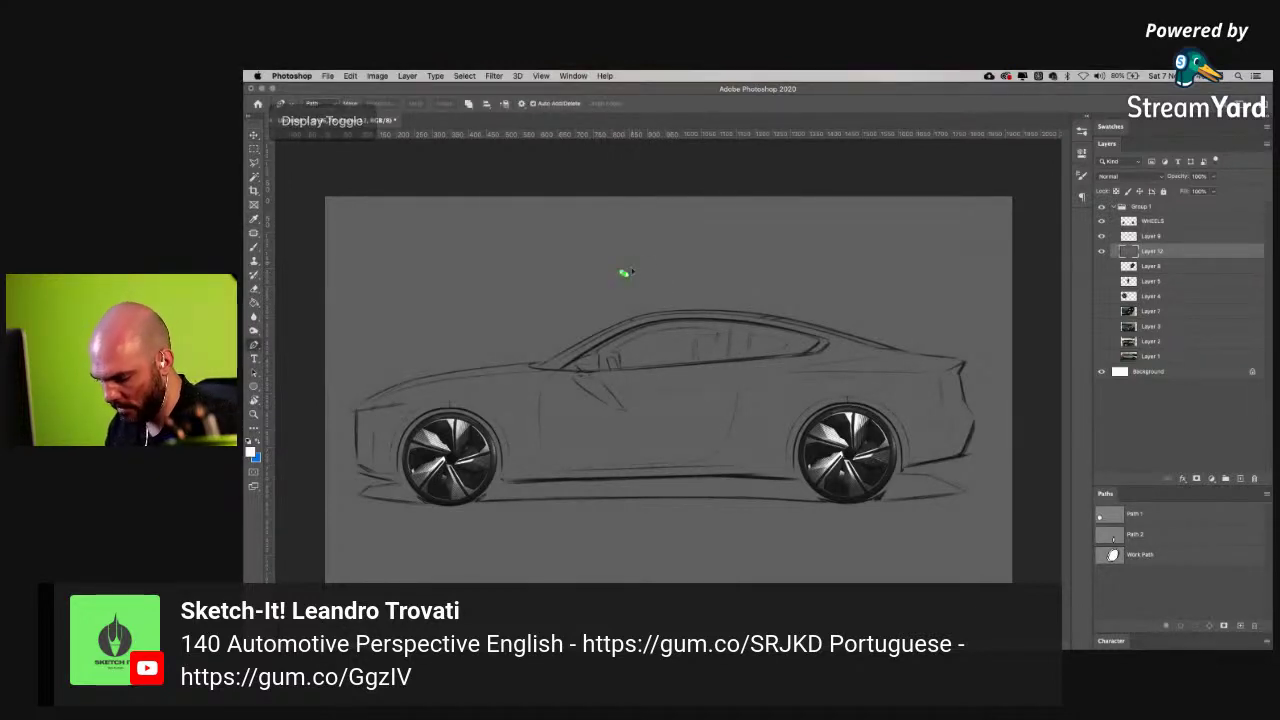
left_click(623, 274)
left_click(780, 257)
left_click(780, 358)
key("super+z")
key("super+z")
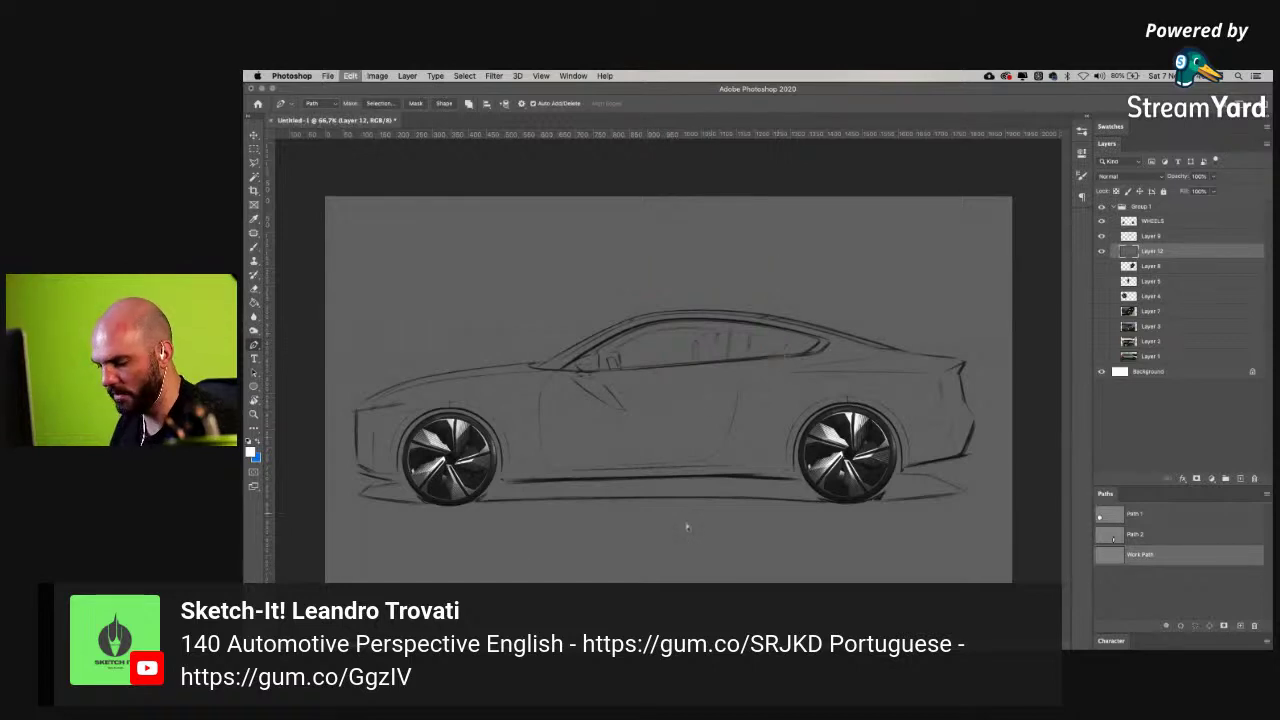
- Delete all the old paths, collapse Group 1, then create two empty paths and select Path 1
left_click(1175, 518)
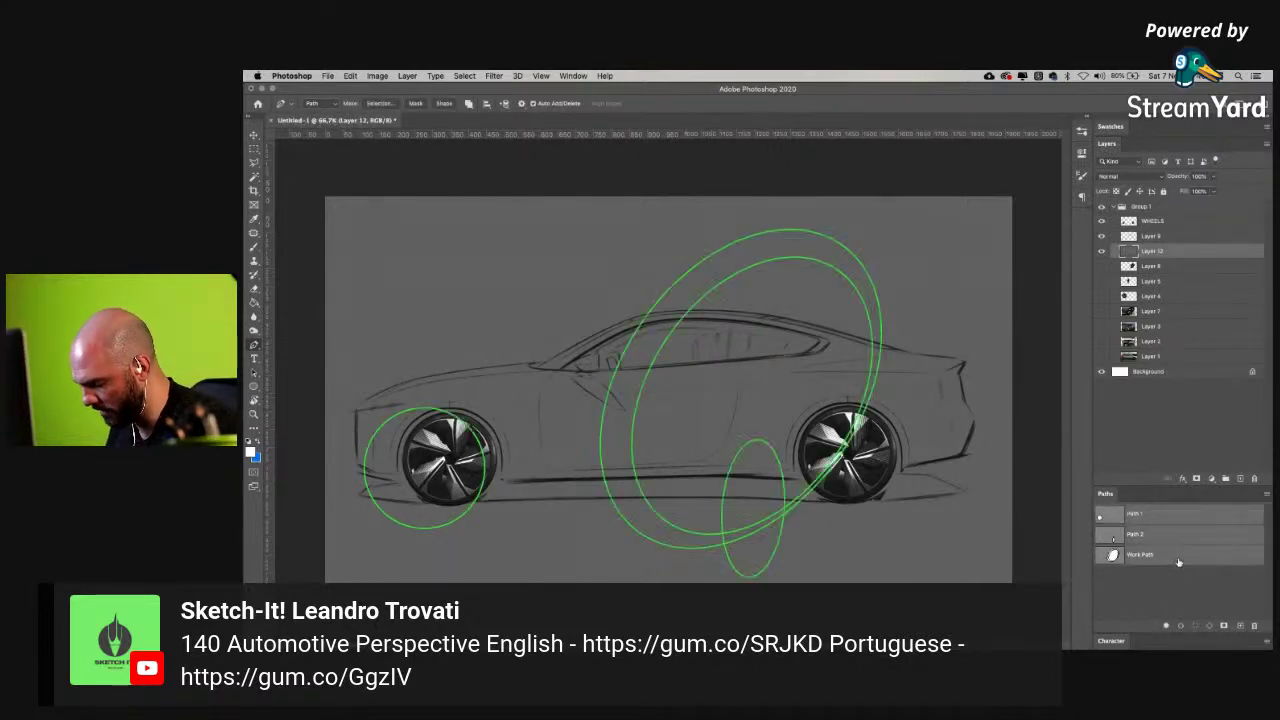
left_click(1177, 560)
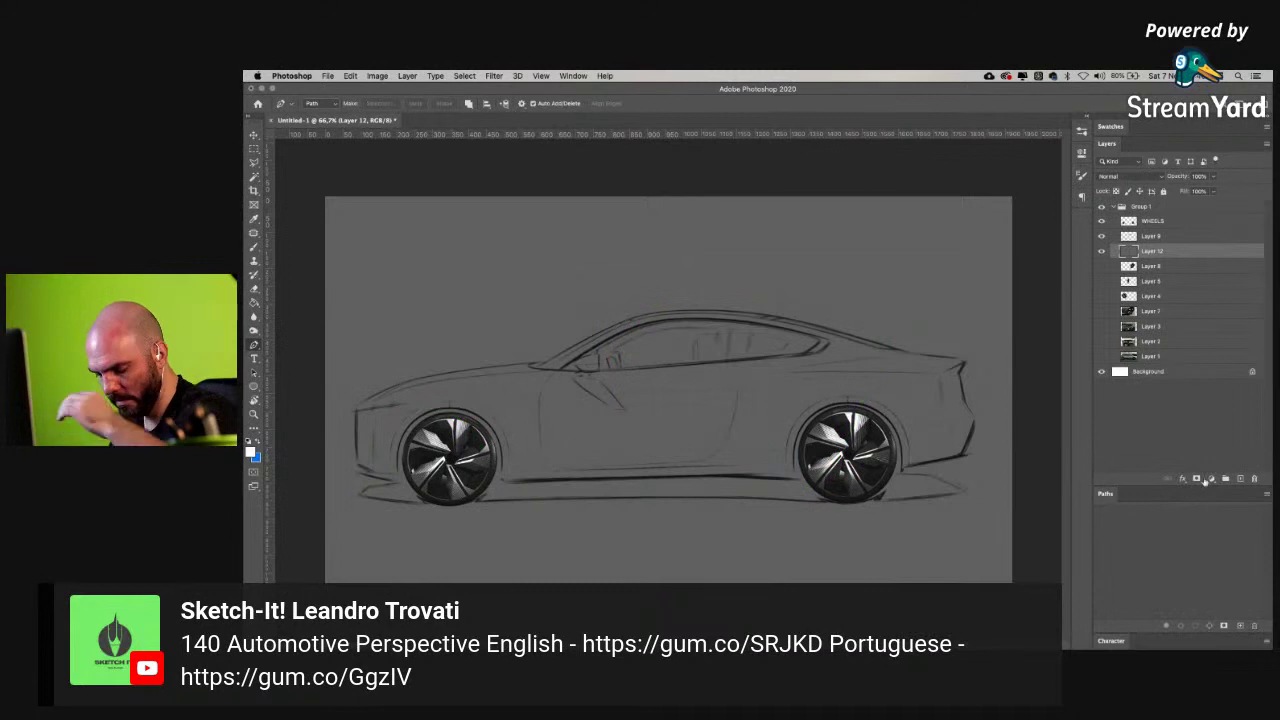
left_click(1112, 207)
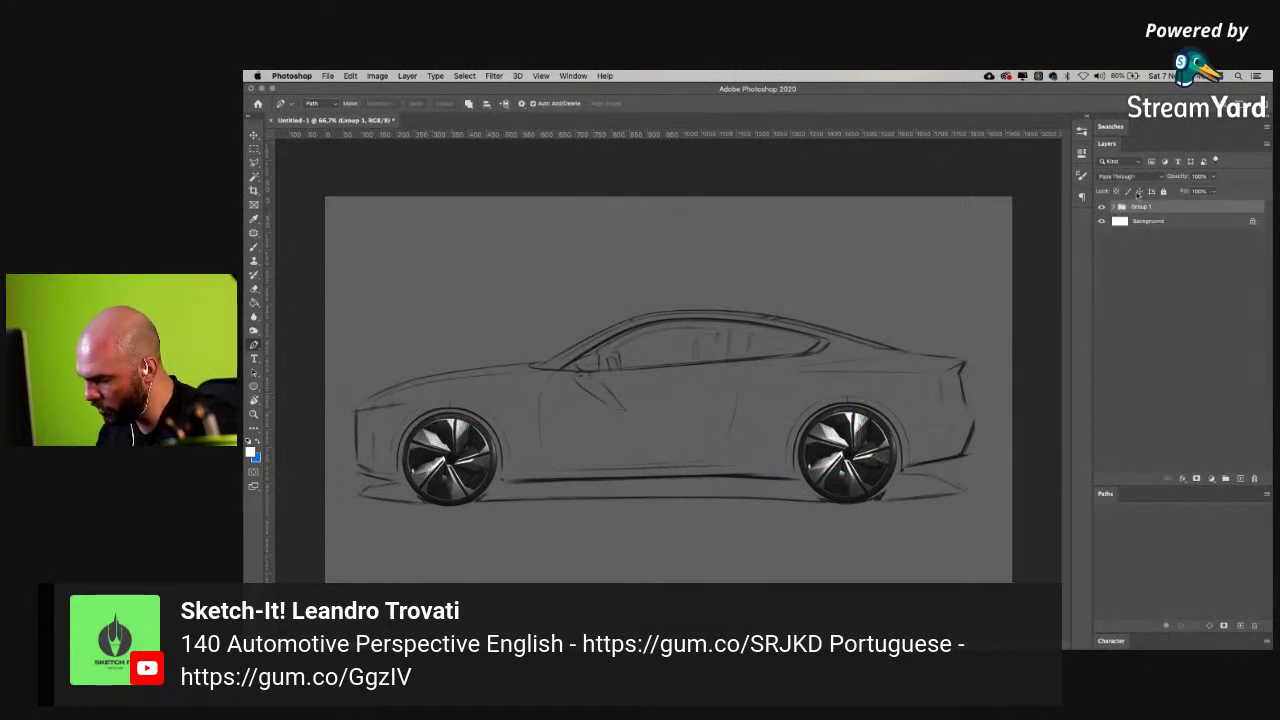
left_click(1240, 626)
left_click(1240, 626)
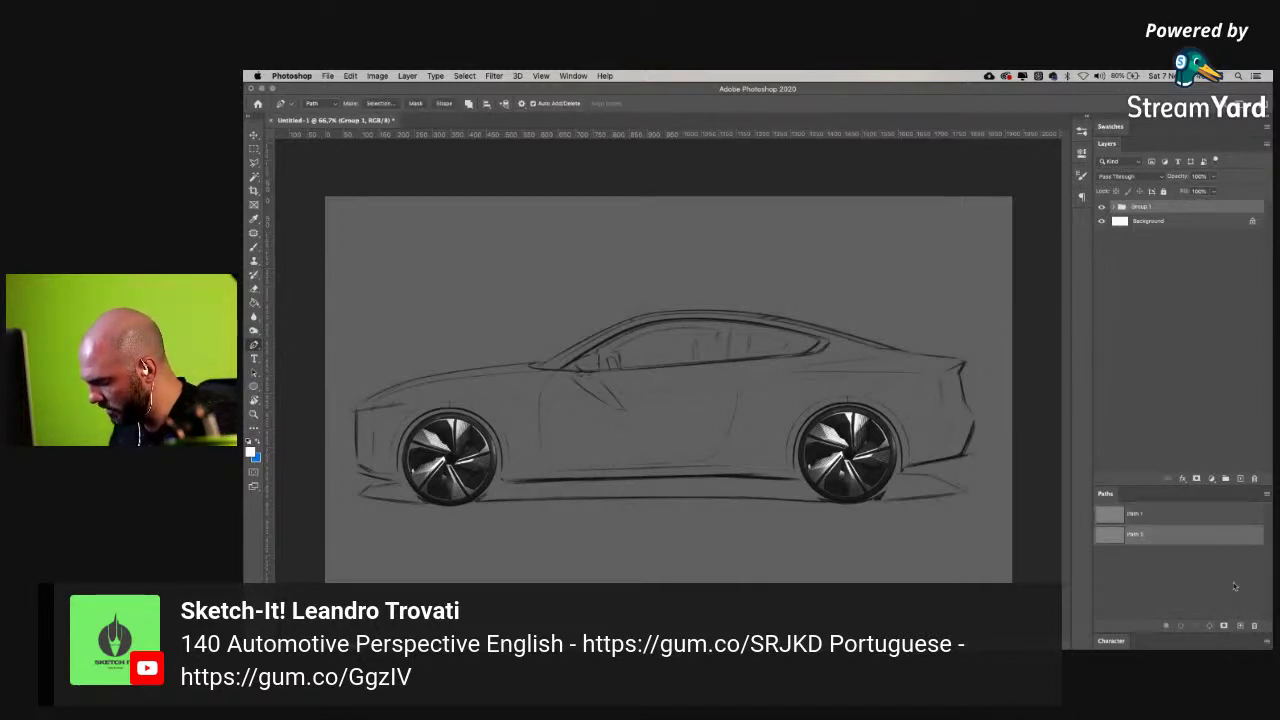
left_click(1107, 513)
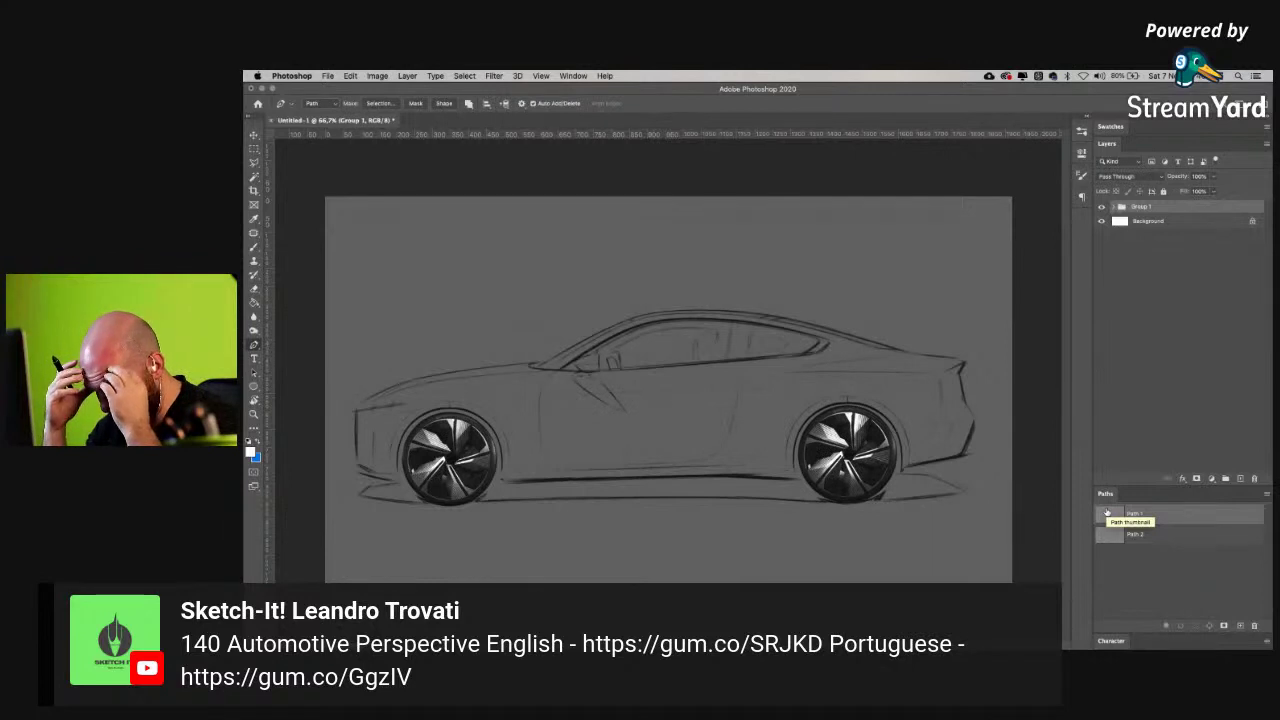
- Hide the rulers and show the car sketch in full-screen mode, fitted to the screen
key("super+r")
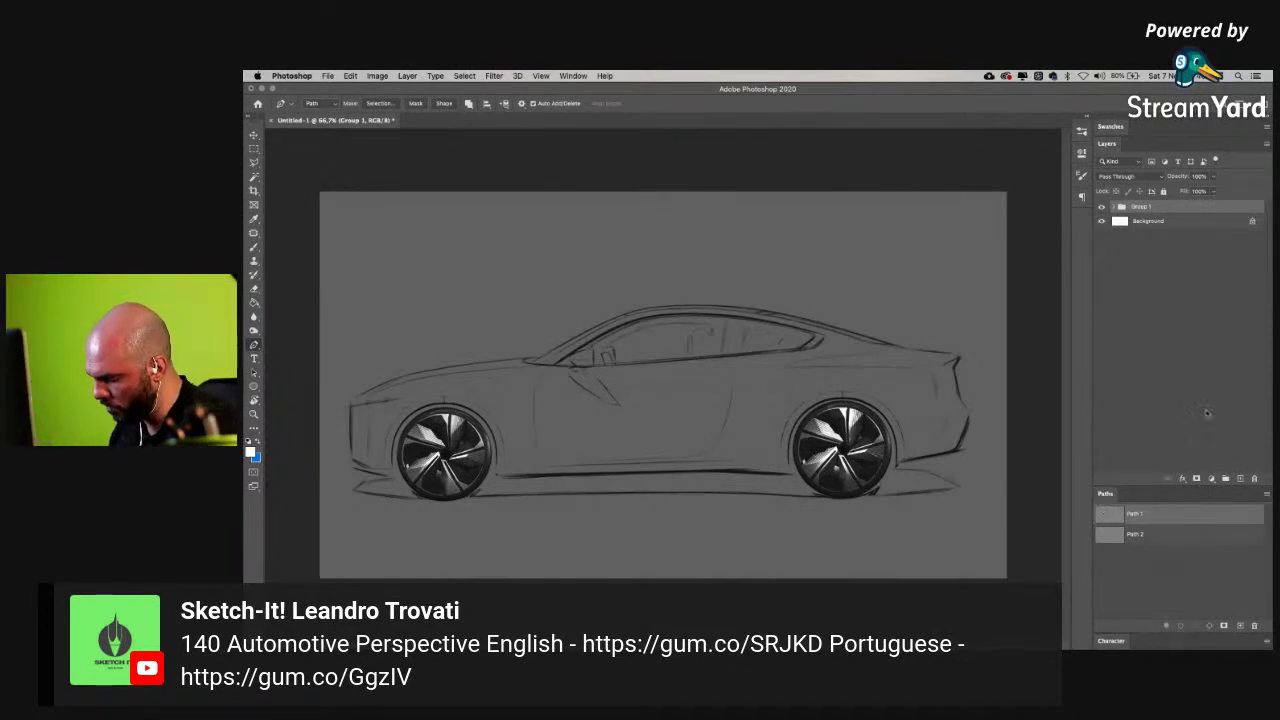
key("f")
key("f")
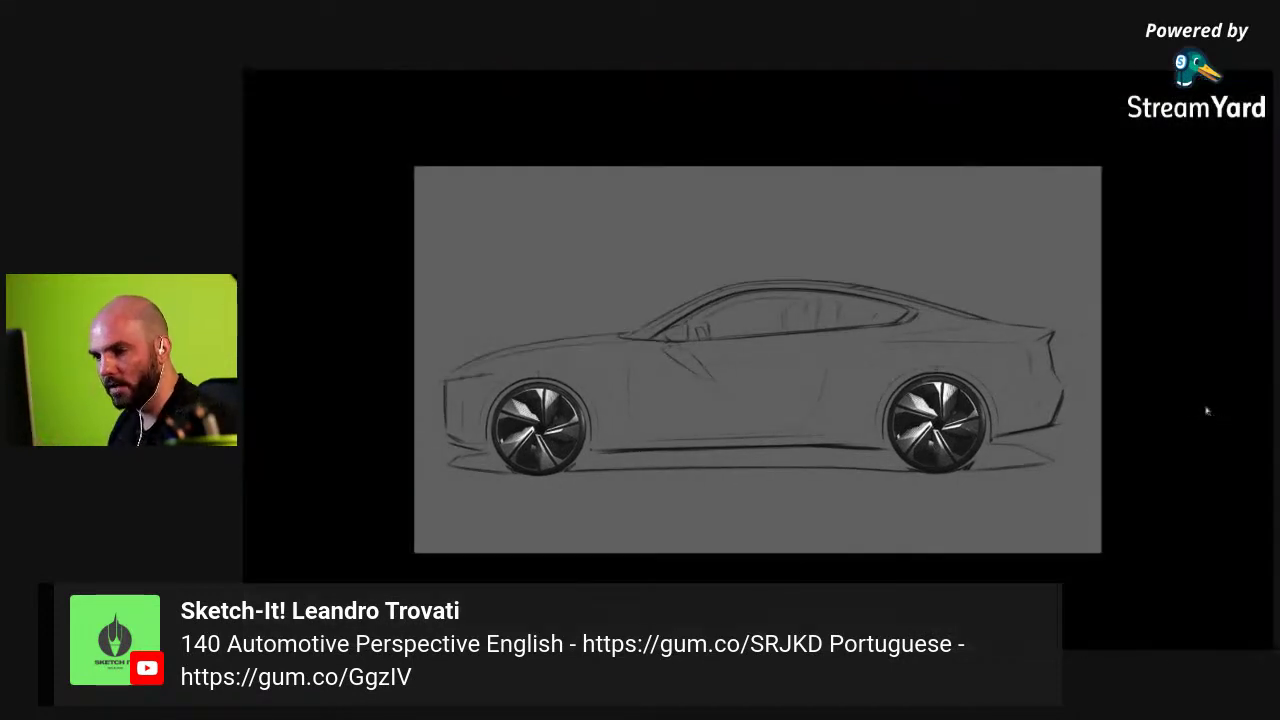
key("super+0")
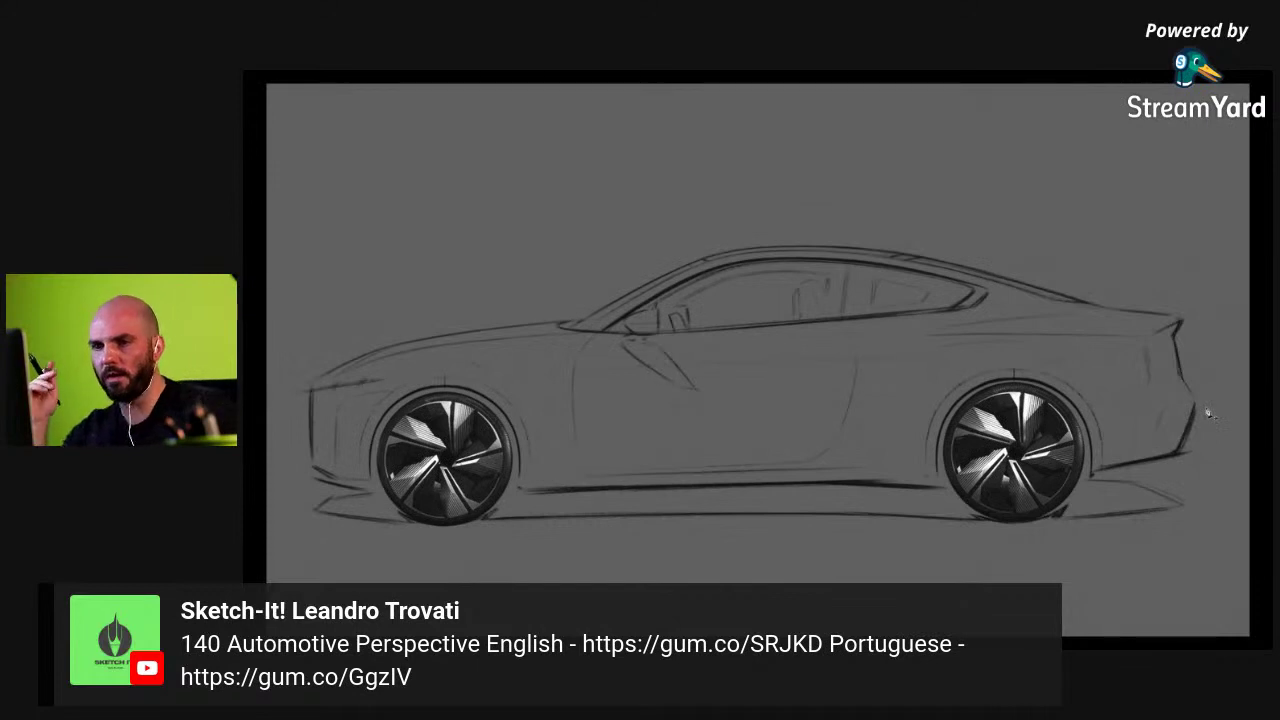
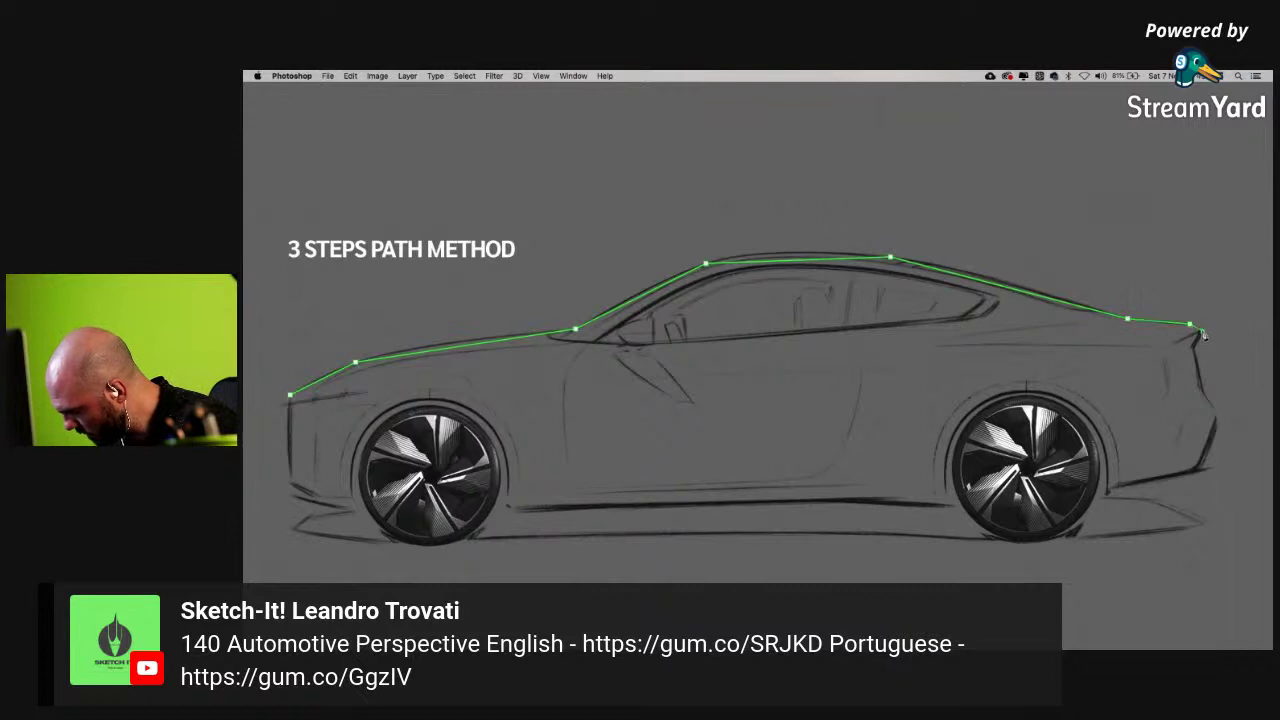
- Continue the straight-segment body path down the car's rear end, from the tail edge to the bumper's lower corner
left_click(1194, 347)
left_click(1200, 387)
left_click(1218, 414)
left_click(1201, 467)
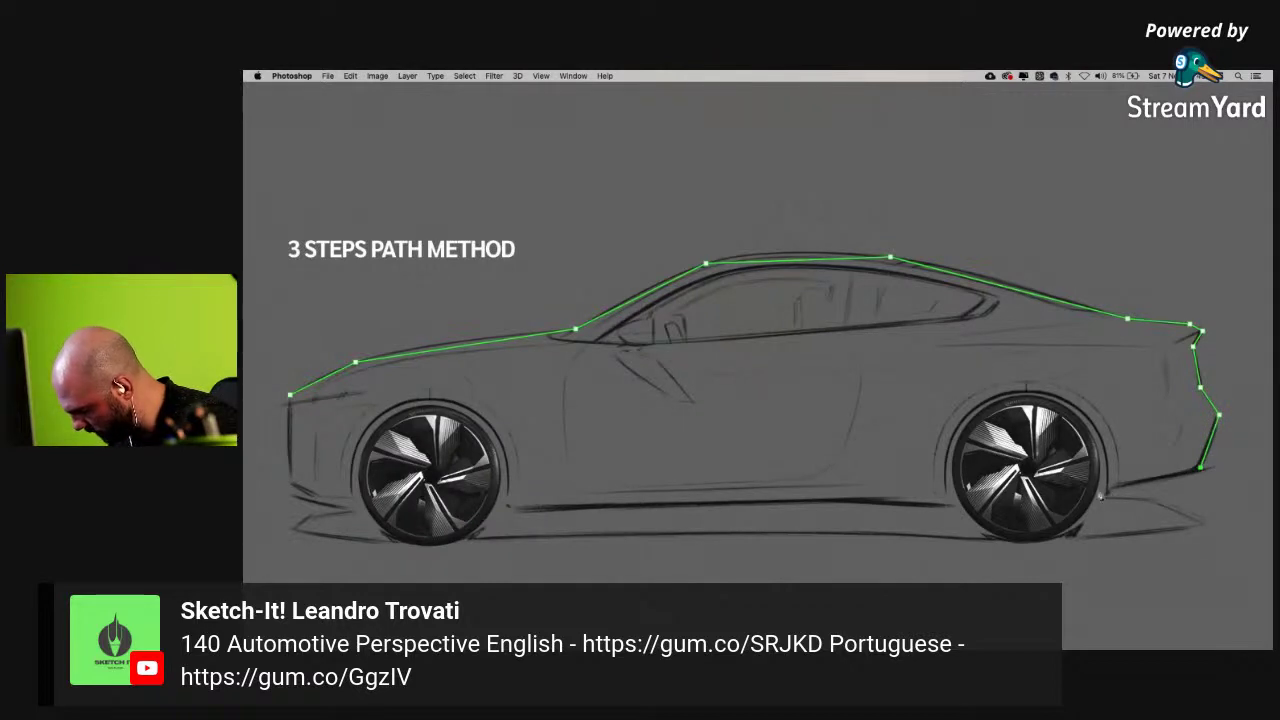
- Close the body path with straight segments along the underside and front bumper, and lower the anchor inside the rear wheel slightly
left_click(1032, 500)
left_click(877, 500)
left_click(505, 509)
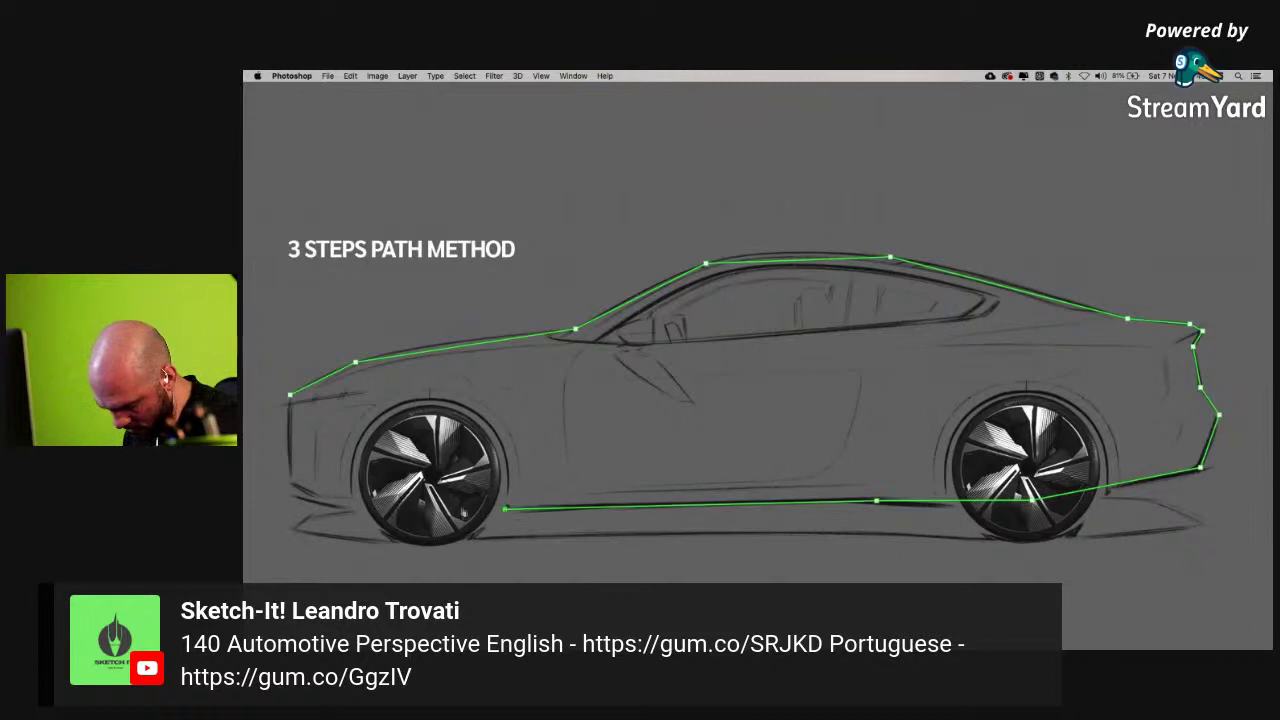
left_click(349, 509)
left_click(290, 496)
left_click(290, 396)
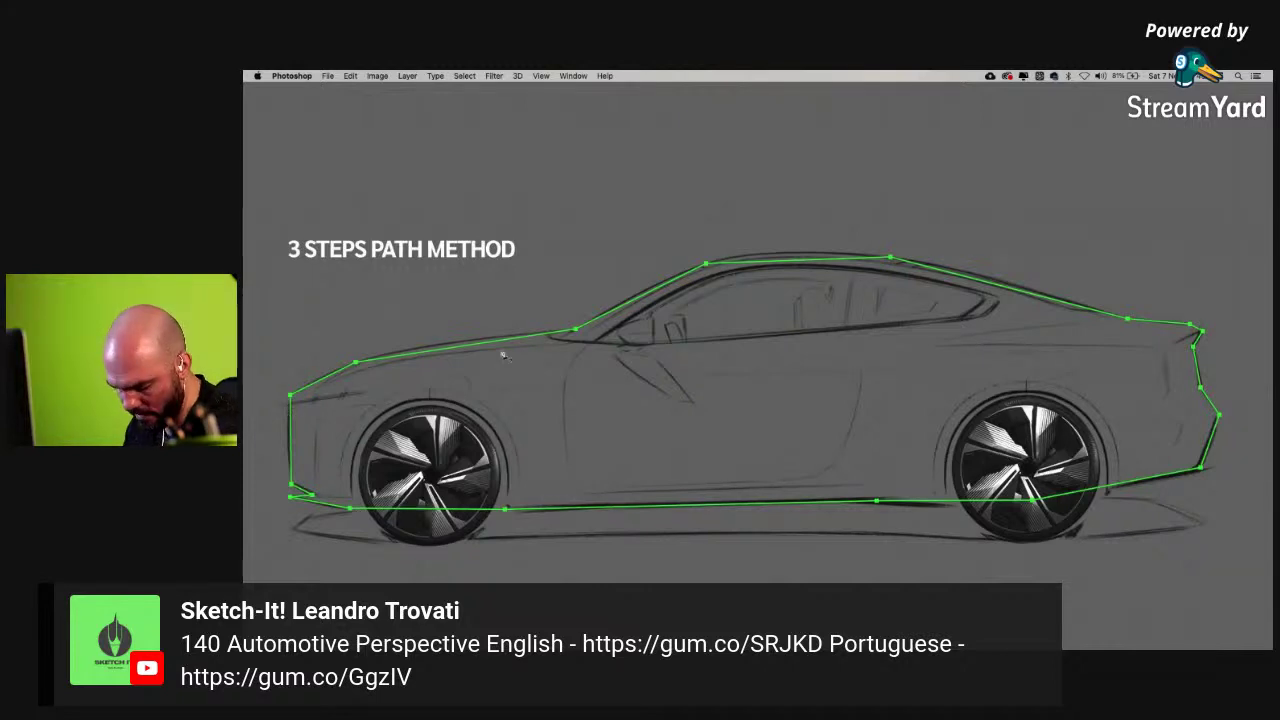
left_click(1035, 503, "ctrl")
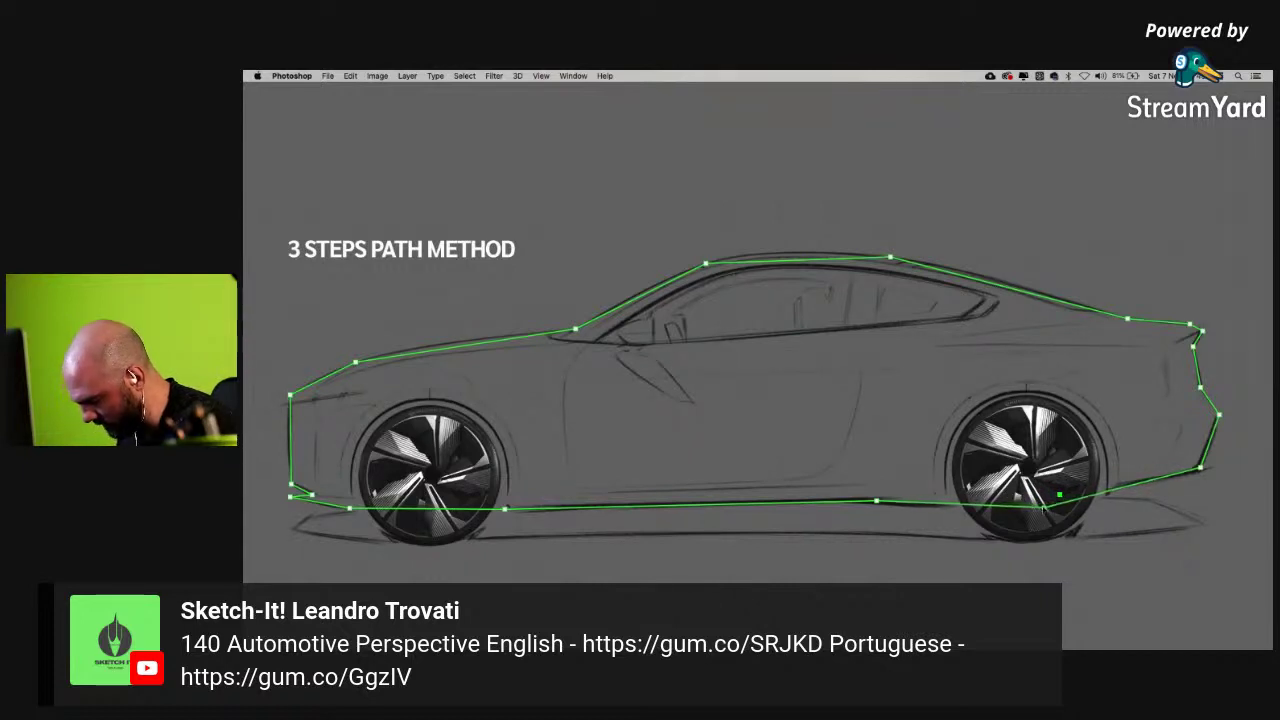
left_click(1008, 548, "ctrl")
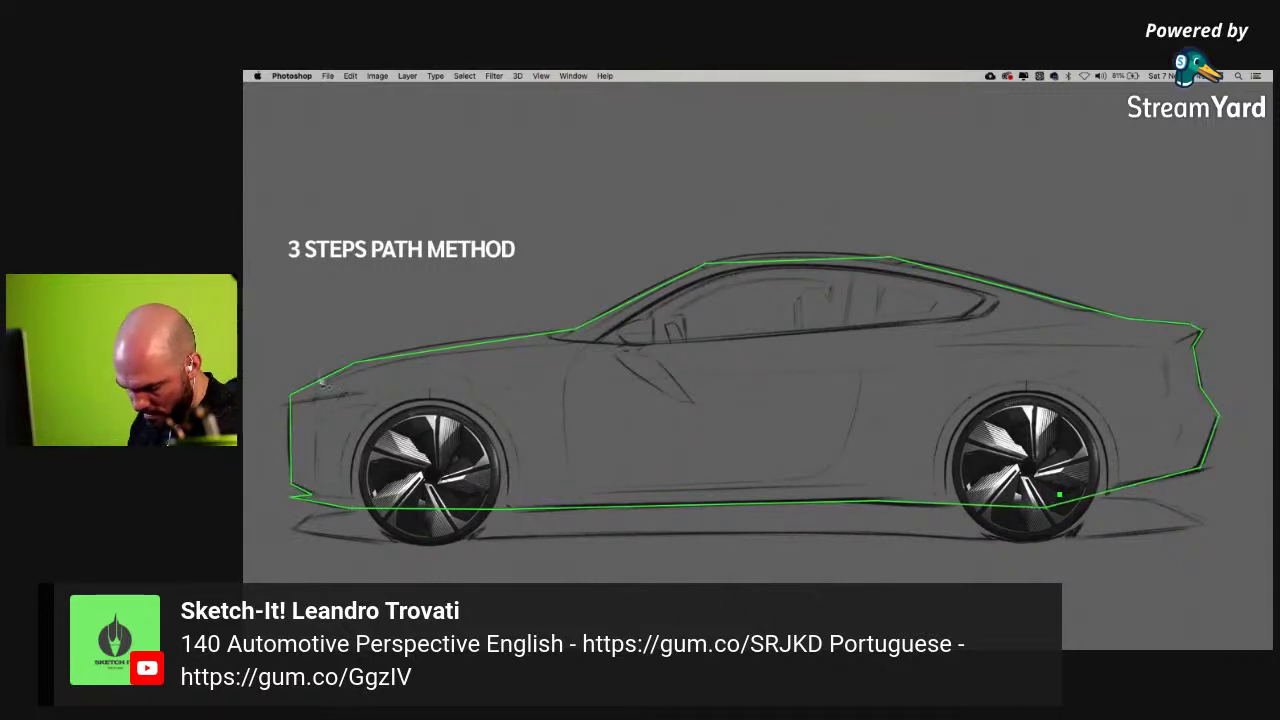
left_click(320, 384, "ctrl")
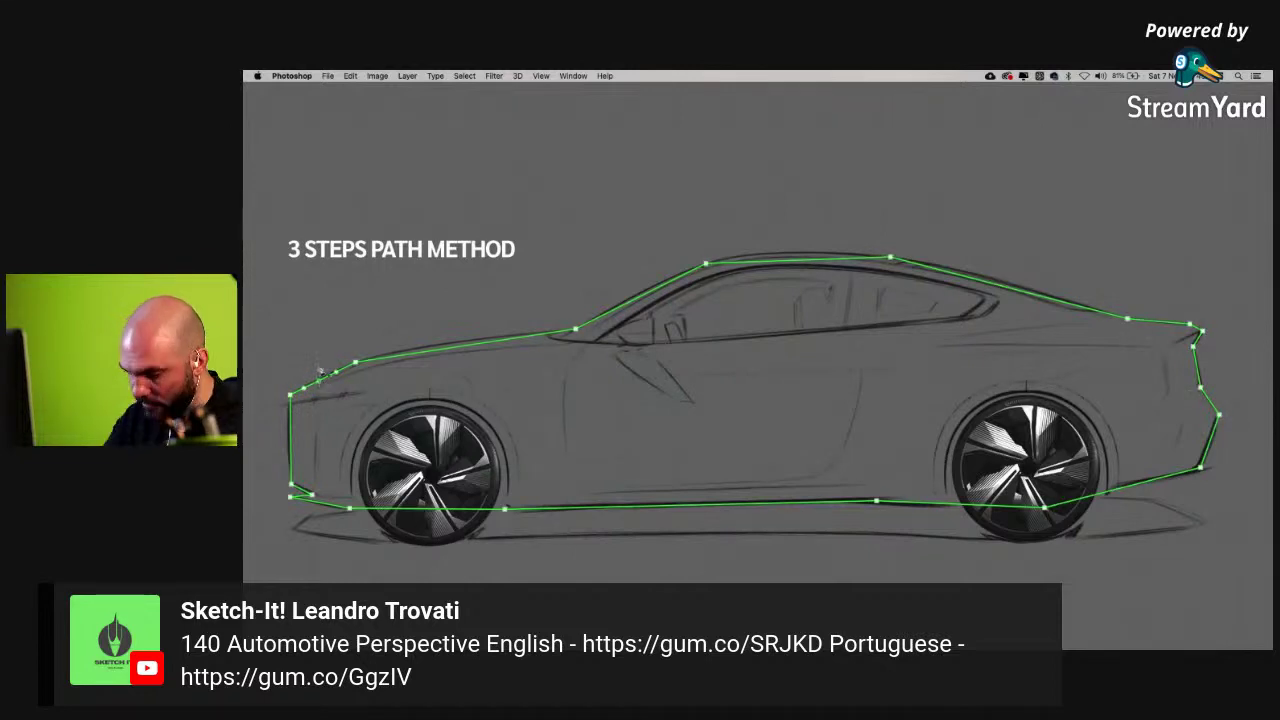
left_click(321, 372)
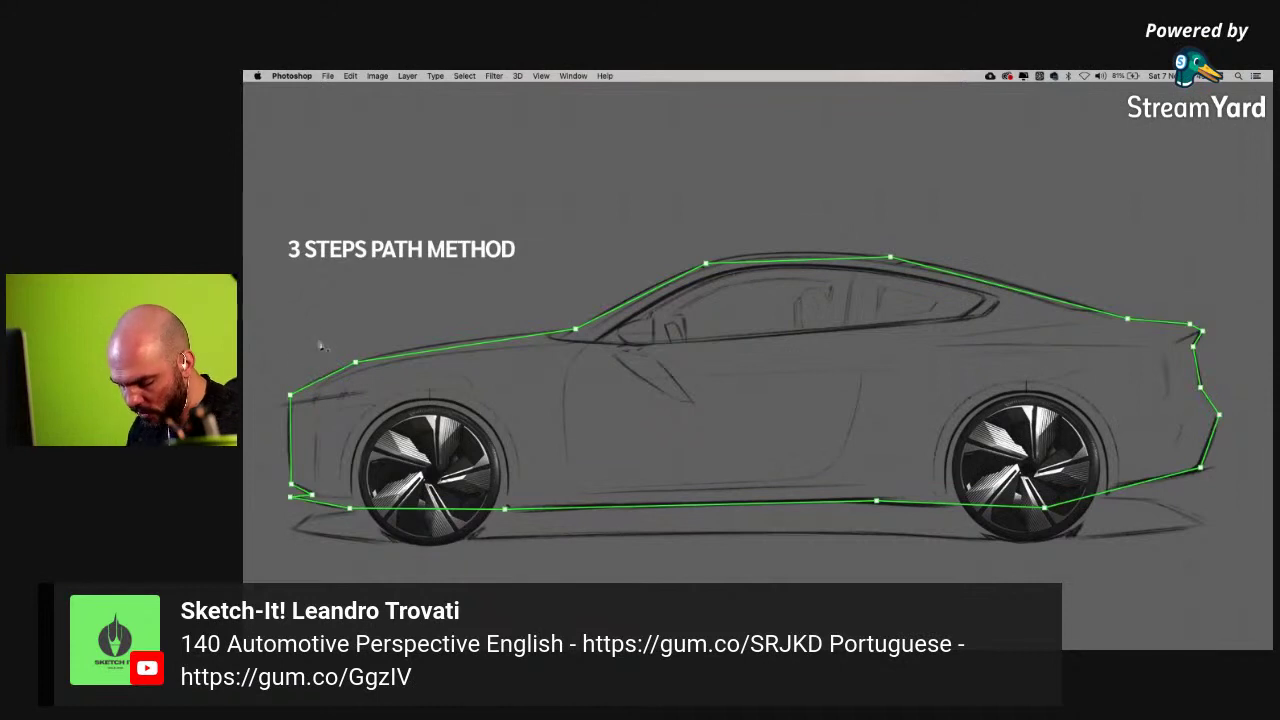
left_click(318, 382)
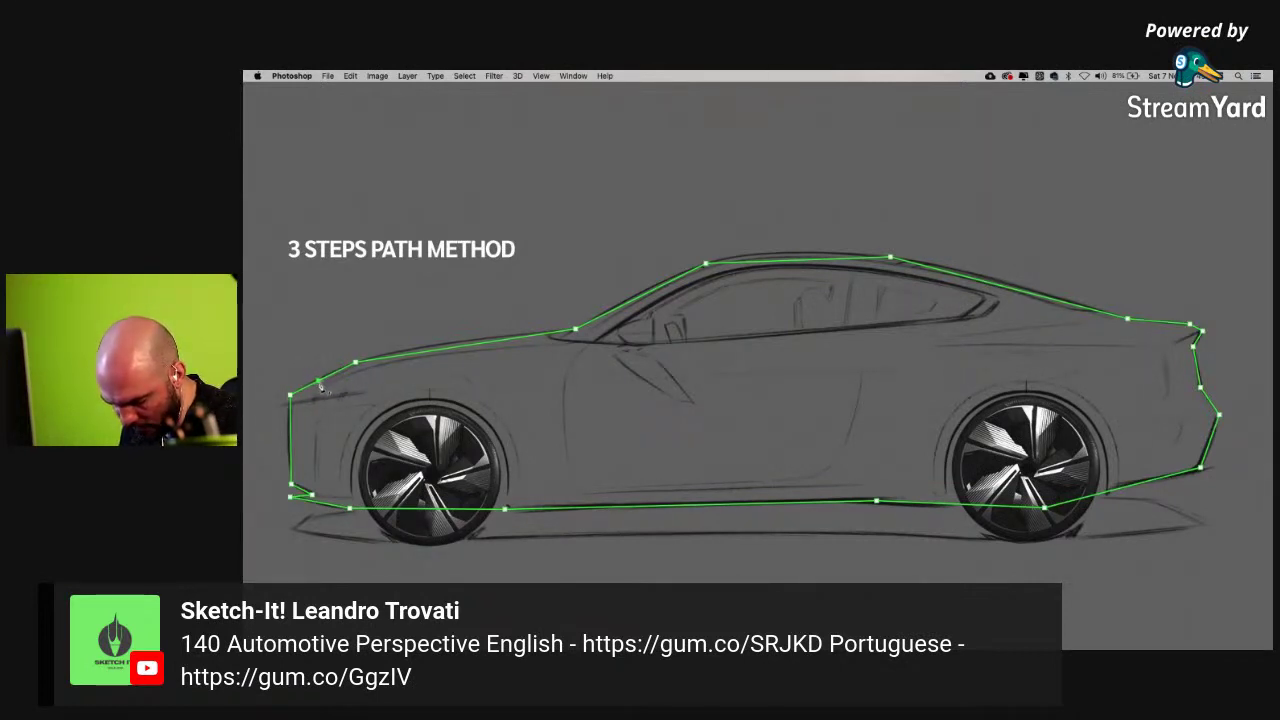
left_click(320, 381)
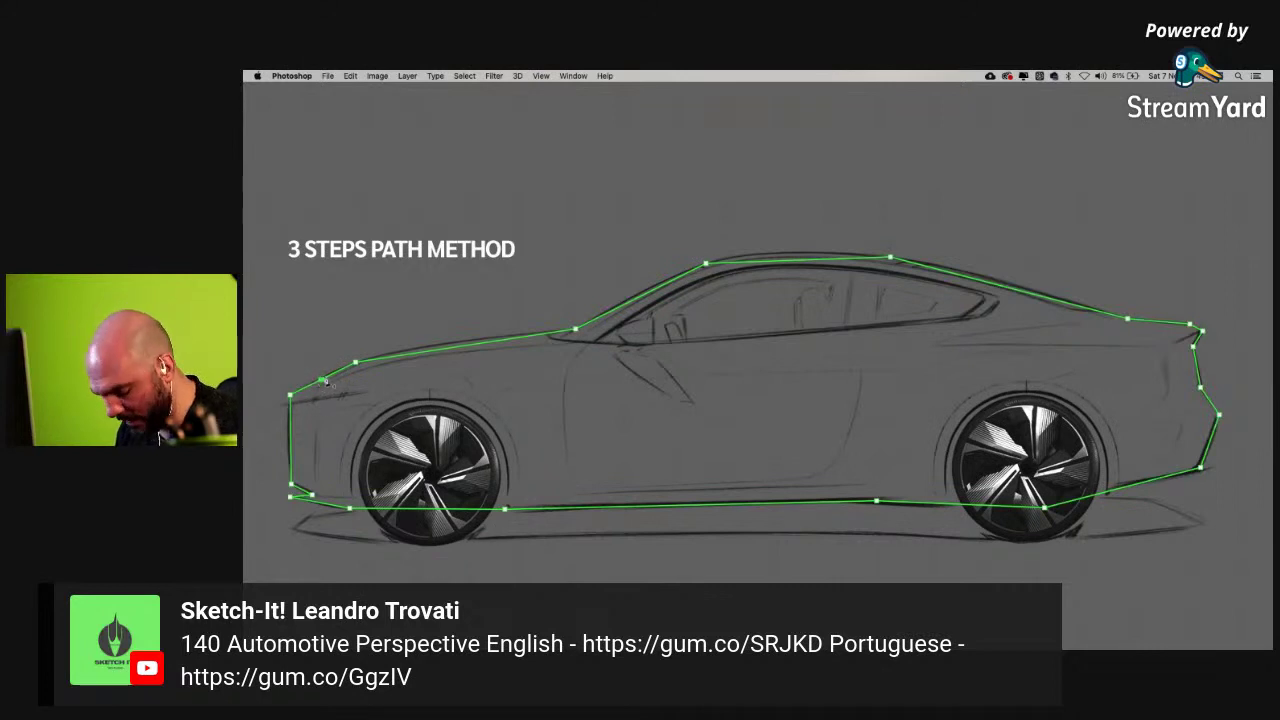
left_click_drag(317, 382, 331, 383)
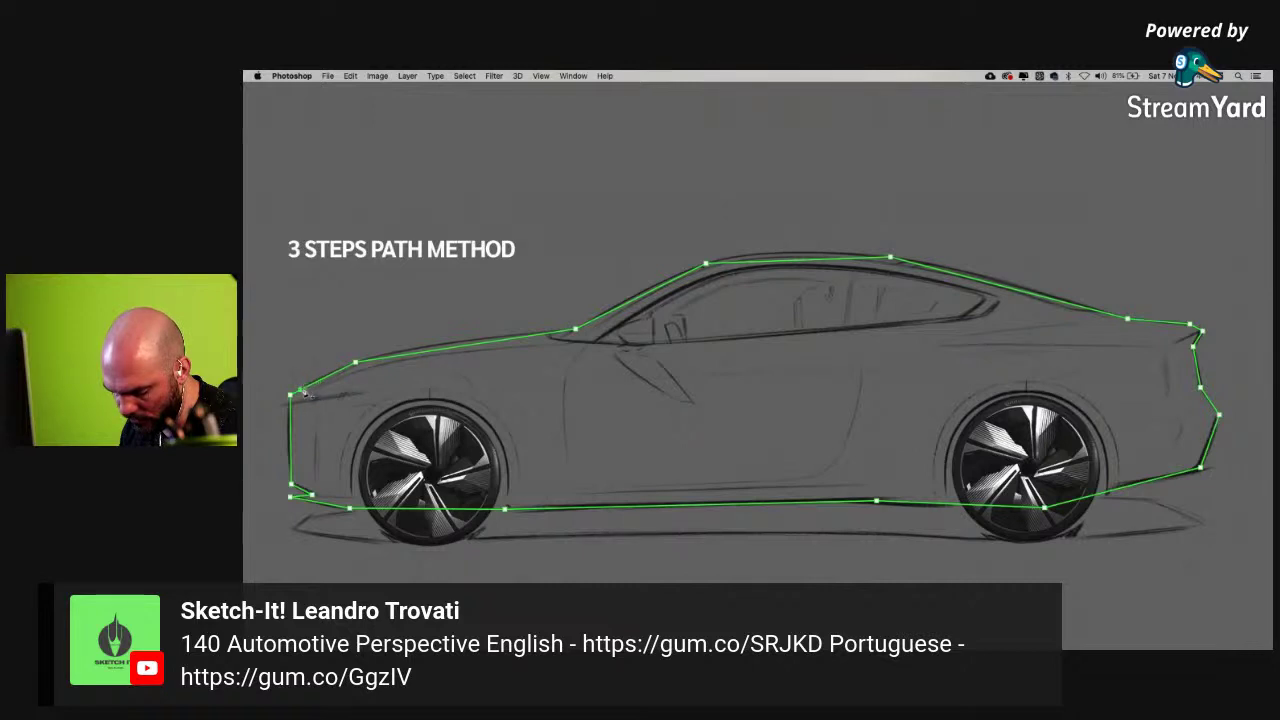
- Add a midpoint anchor to the path's nose segment and pull it up to curve along the sketch line
left_click(316, 385)
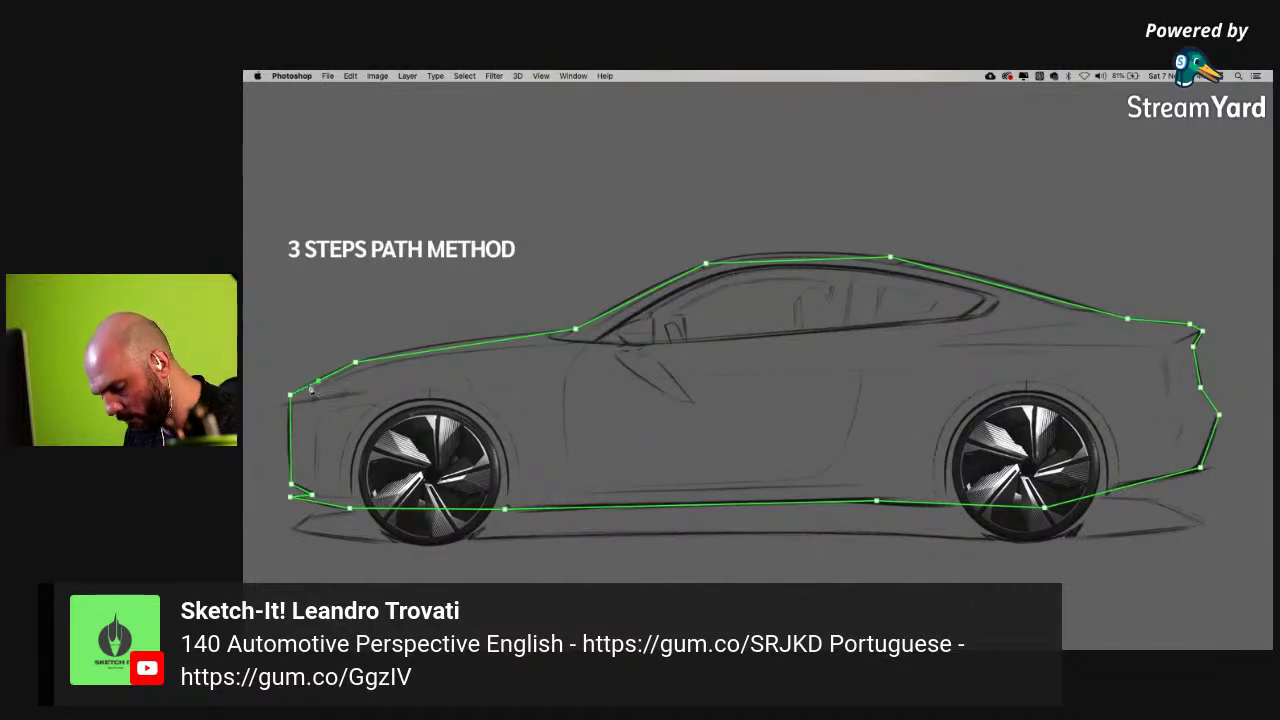
left_click(336, 374)
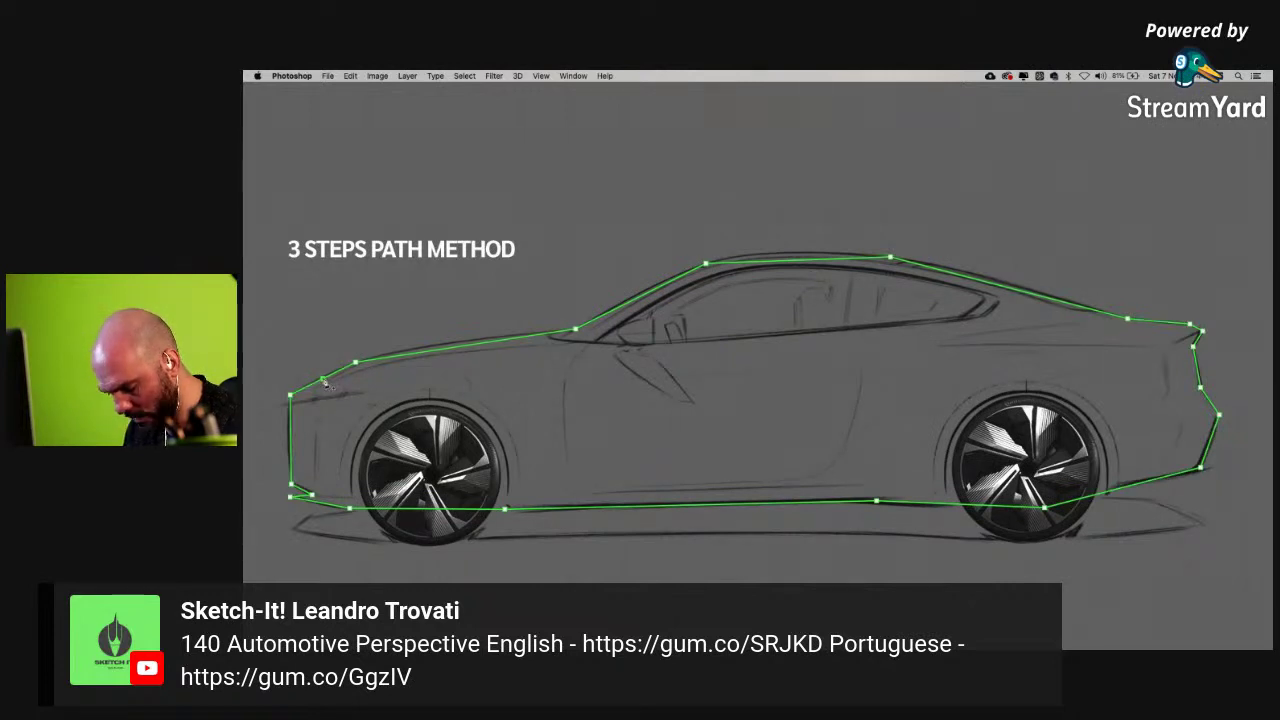
left_click_drag(325, 383, 330, 364)
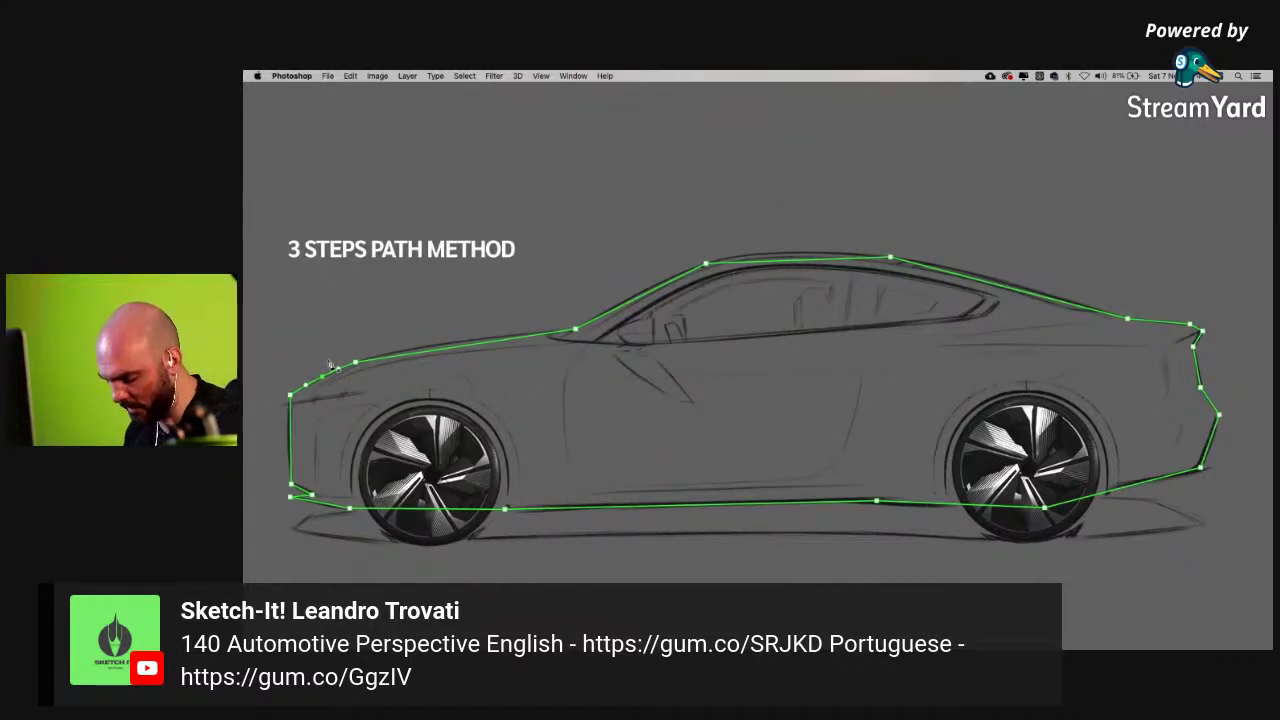
- Add a midpoint anchor to each of the hood and windshield segments and raise them onto the sketched outline
left_click(457, 347)
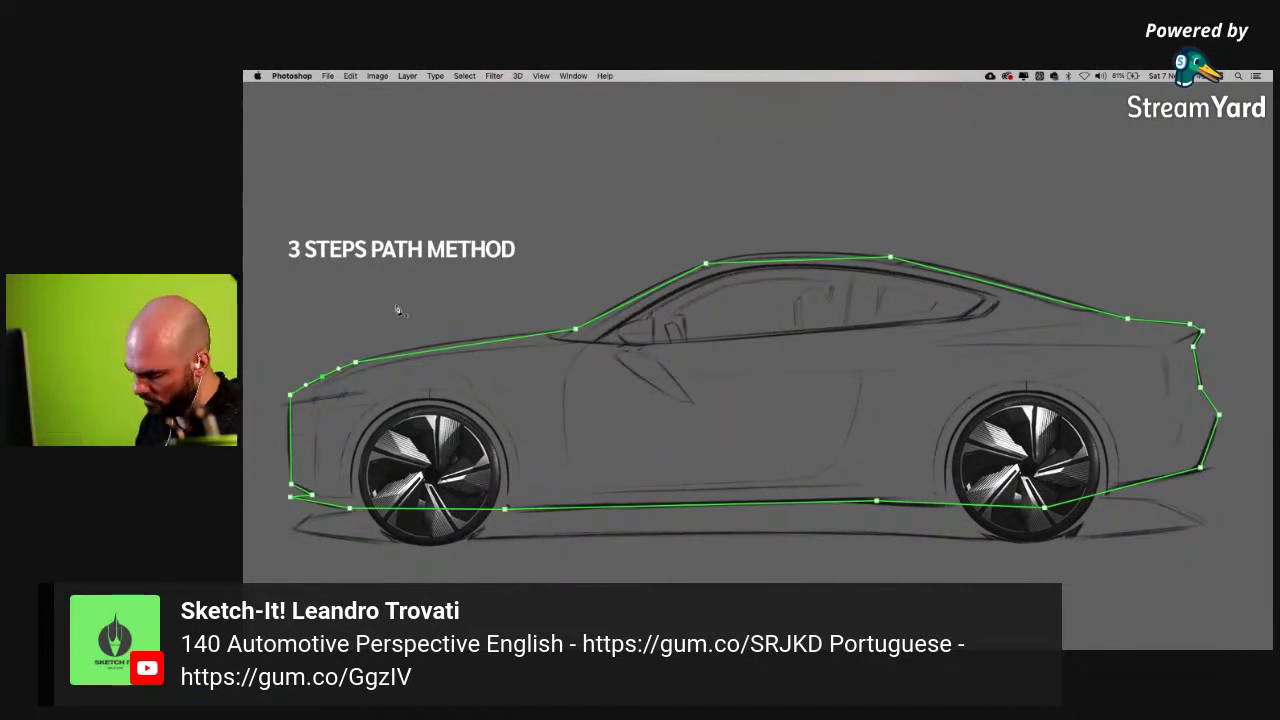
left_click(429, 353)
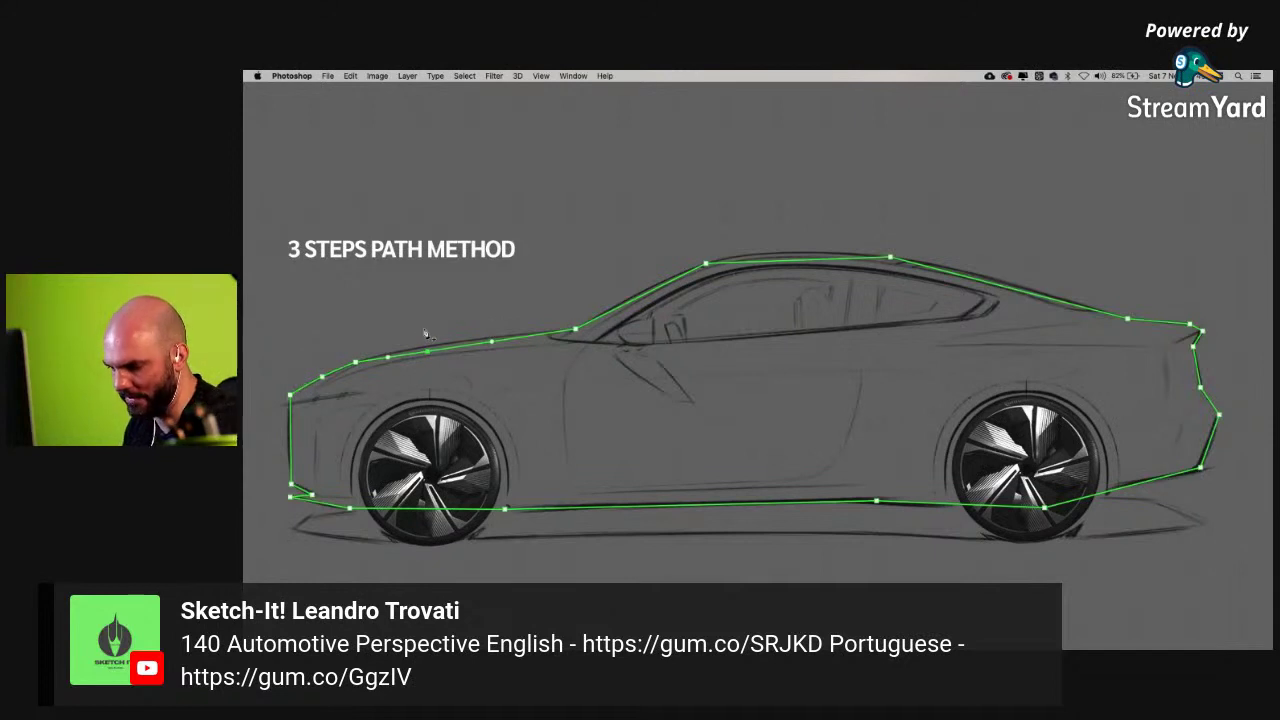
left_click_drag(425, 334, 425, 334)
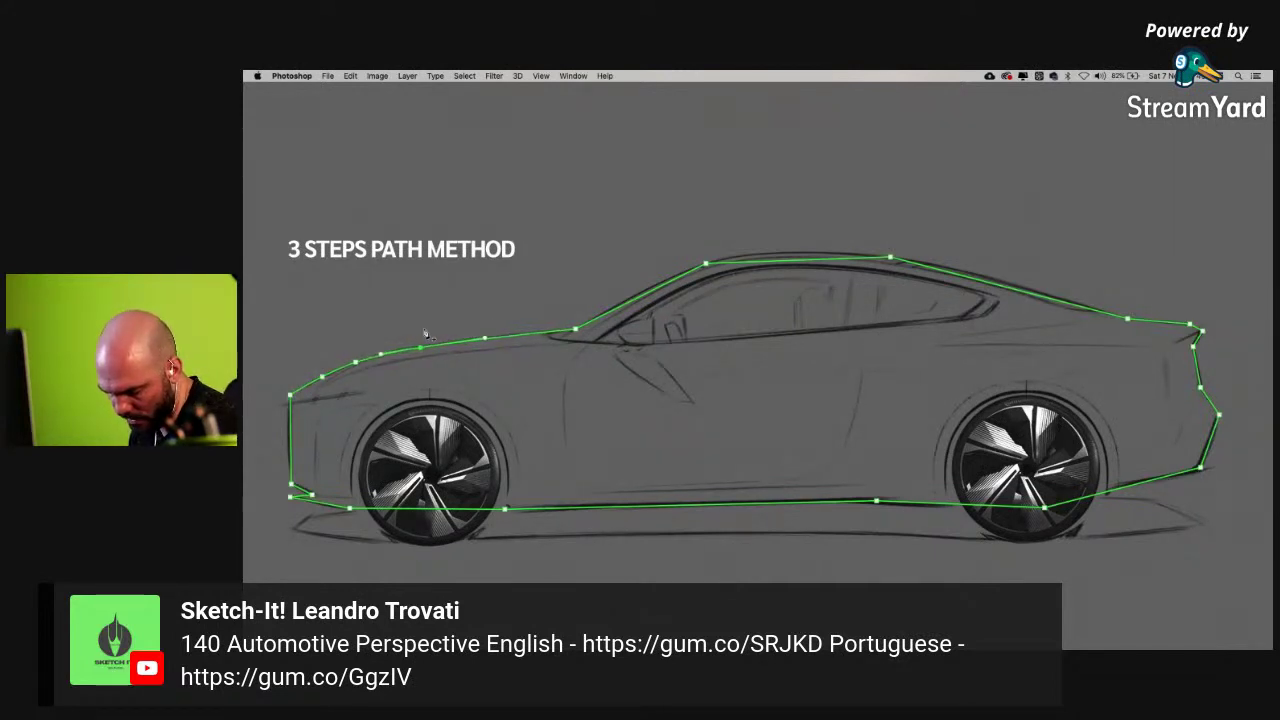
left_click(651, 293)
left_click_drag(651, 293, 654, 294)
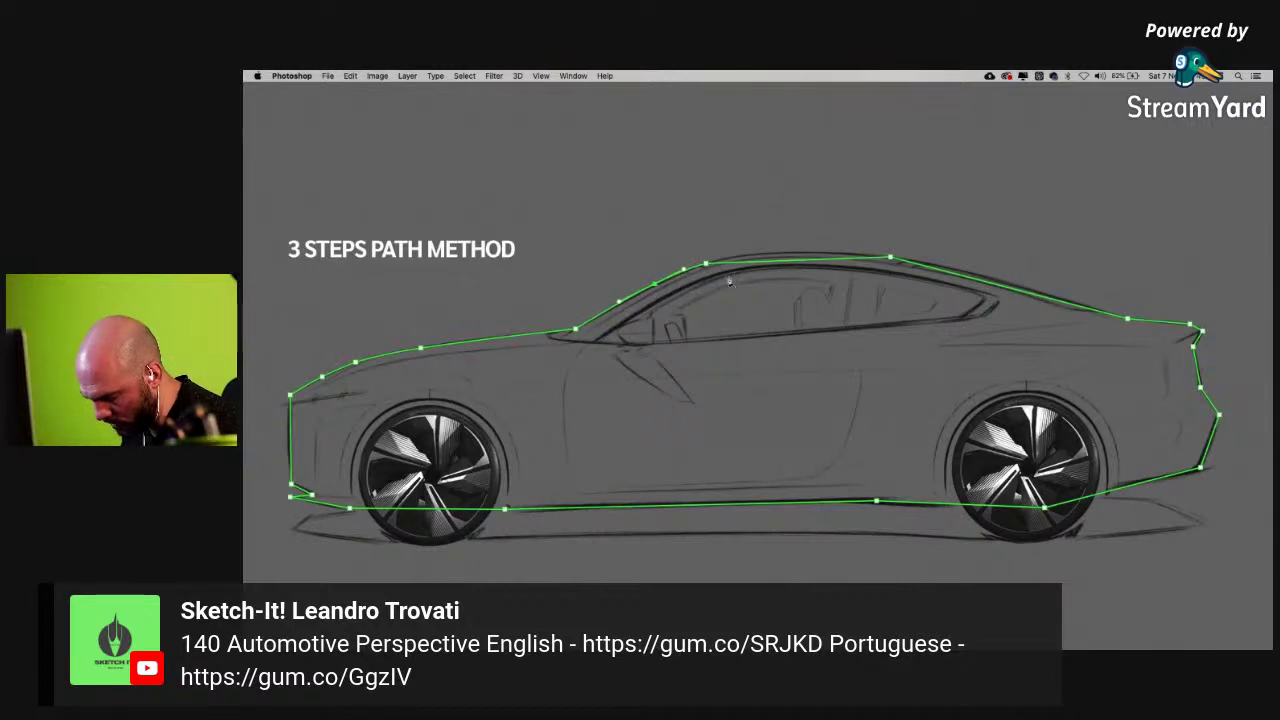
- Add a midpoint anchor to the roof segment and nudge it up until the curve follows the sketched roof
left_click(777, 263)
key("Up")
key("Up")
key("Up")
key("Up")
key("Up")
key("Up")
key("Up")
key("Up")
key("Up")
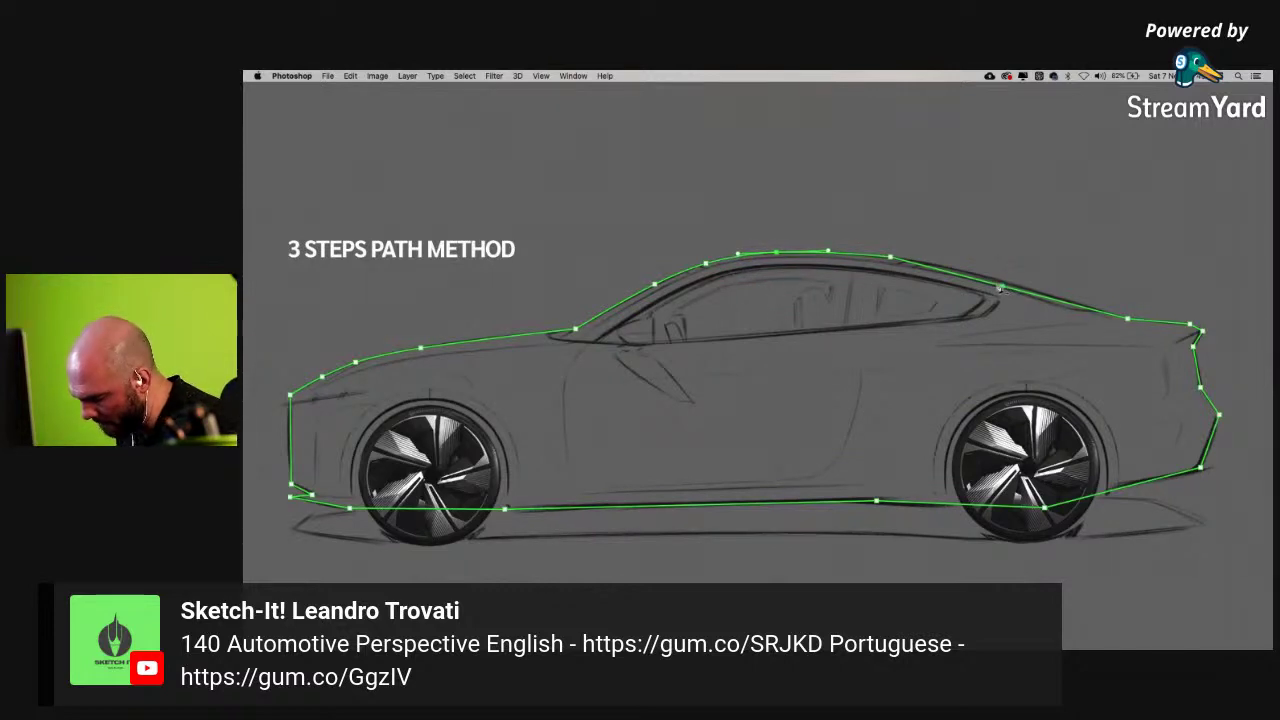
- Add a midpoint anchor to the sloping rear roofline segment and nudge it up onto the sketched line
left_click(989, 283)
key("Up")
key("Up")
key("Up")
key("Up")
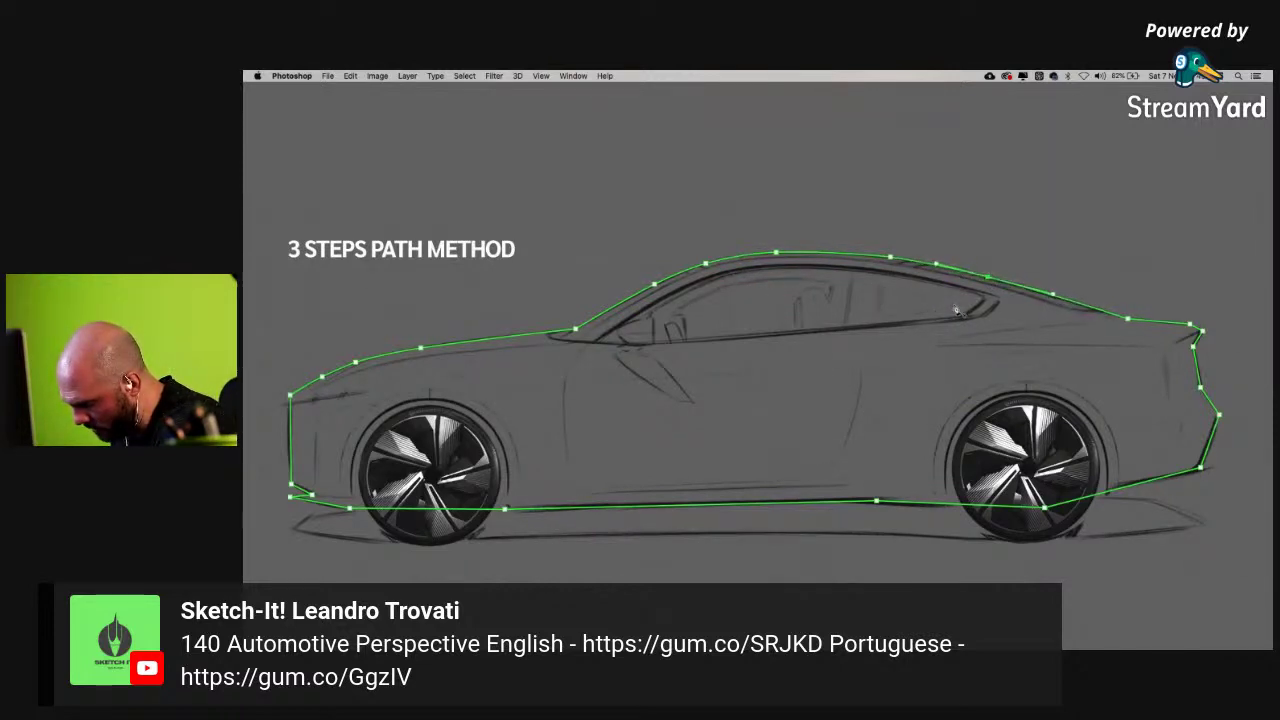
- Nudge the new anchors on the sloping rear roofline left and slightly up to match the sketch
key("Left")
key("Left")
key("Left")
key("Left")
key("Left")
key("Left")
key("Left")
key("Left")
key("Left")
key("Left")
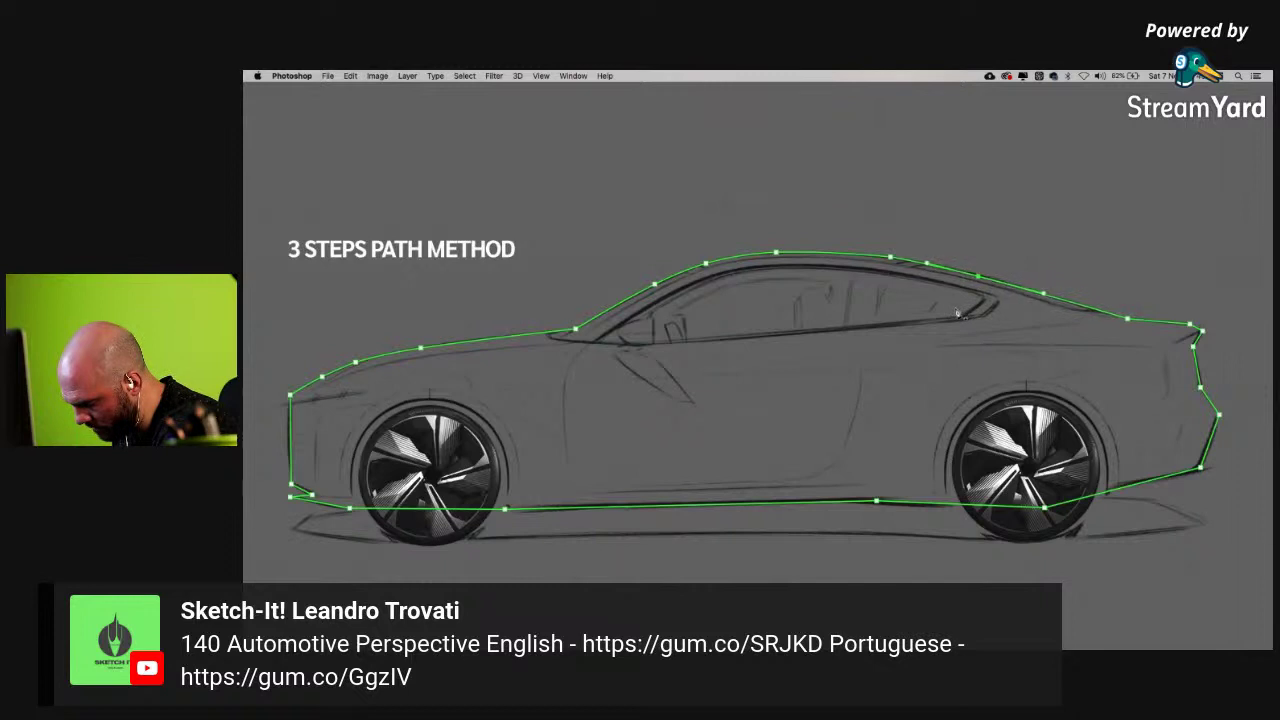
key("Up")
key("Up")
key("Up")
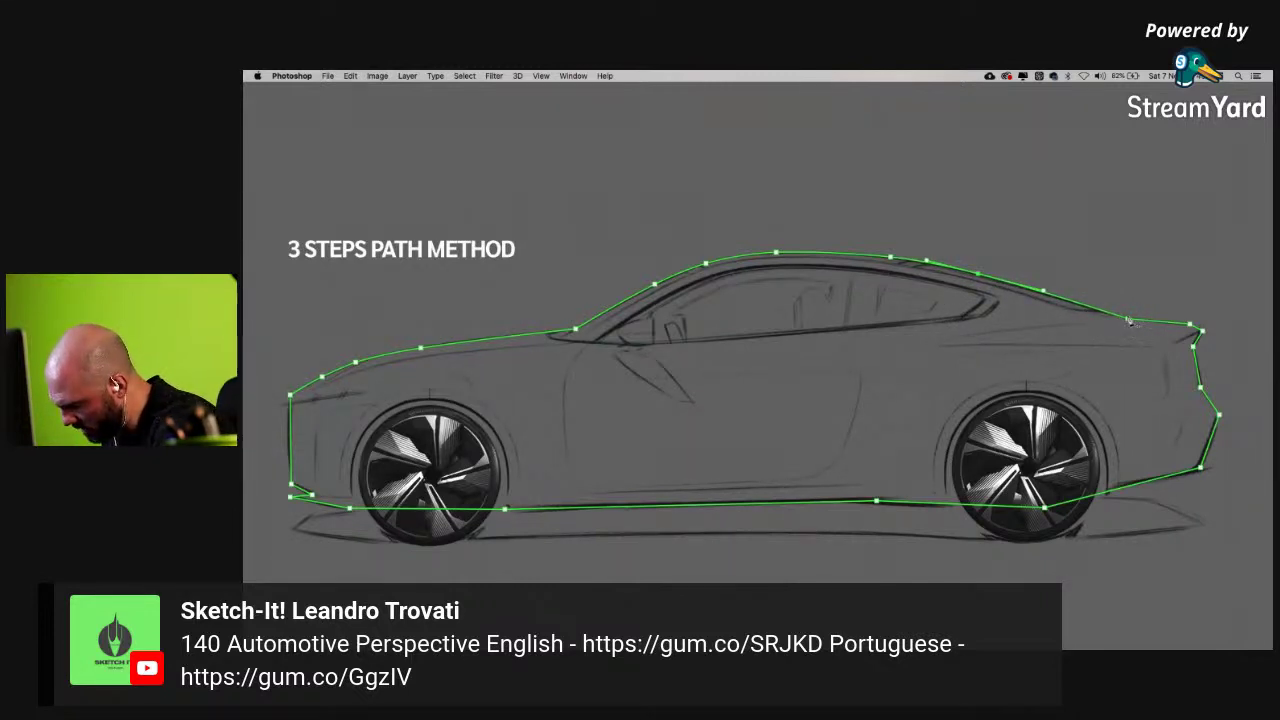
- Undo the shift of the rear deck corner anchor and add an anchor on each side of that corner
left_click_drag(1127, 319, 1136, 308)
key("super+z")
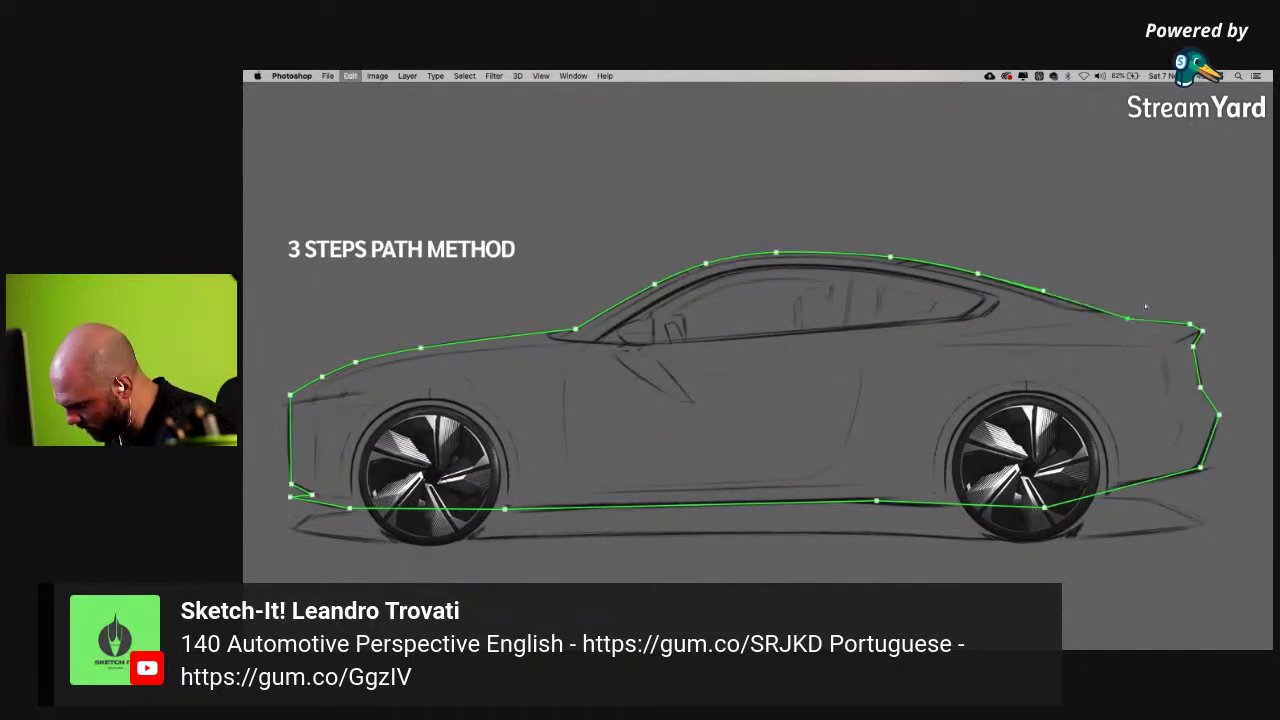
left_click(1106, 311)
left_click(1143, 320)
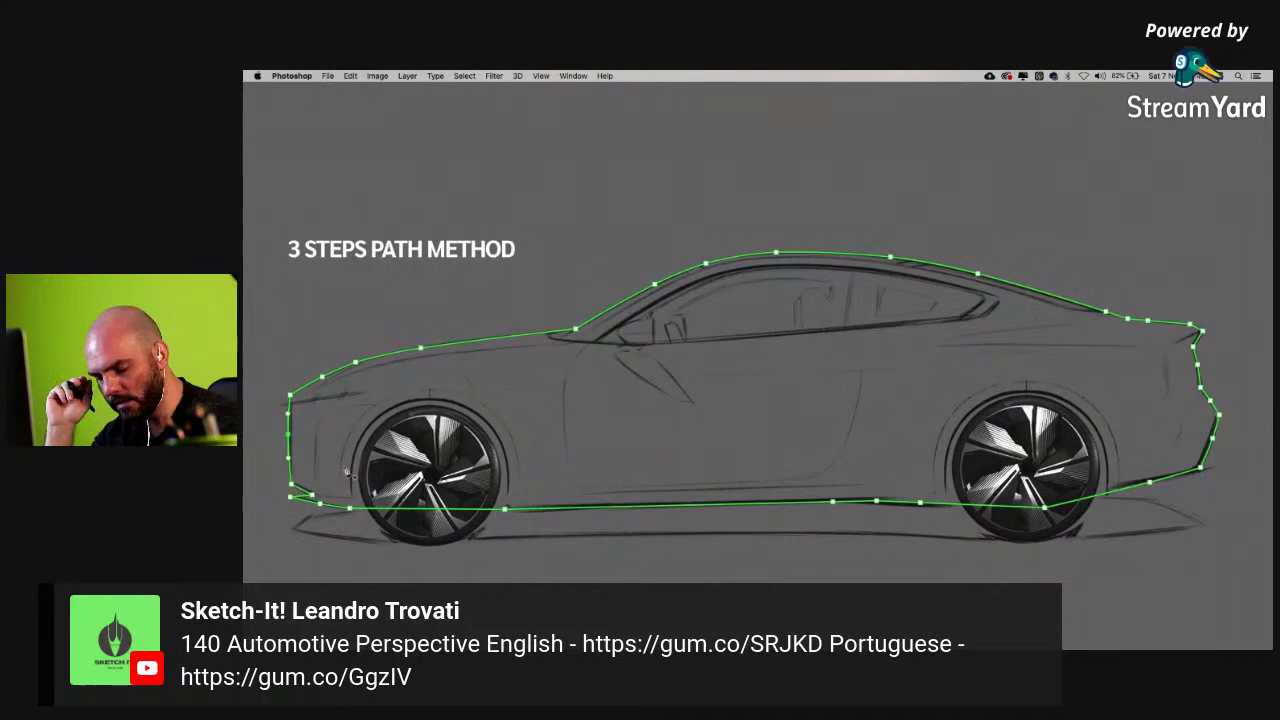
- Delete the corner anchor between nose and hood and pull the resulting curve up onto the sketched line
key("super+plus")
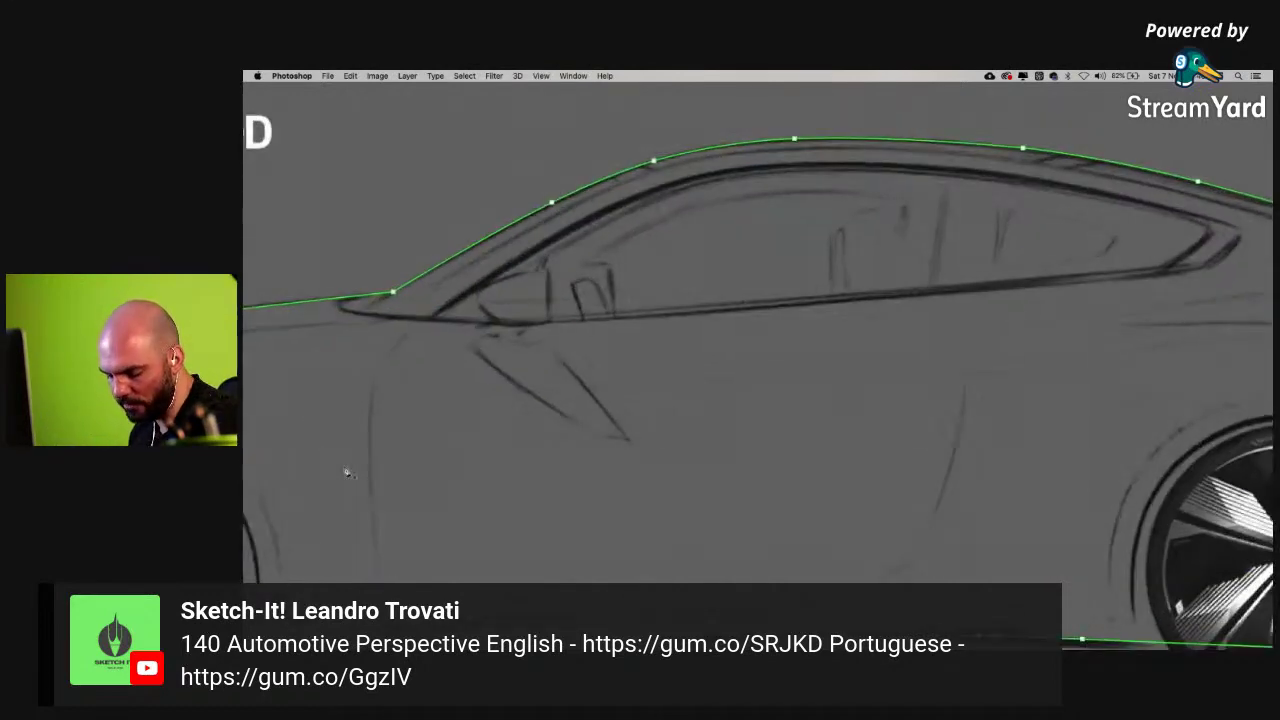
scroll(880, 334, "down", 5)
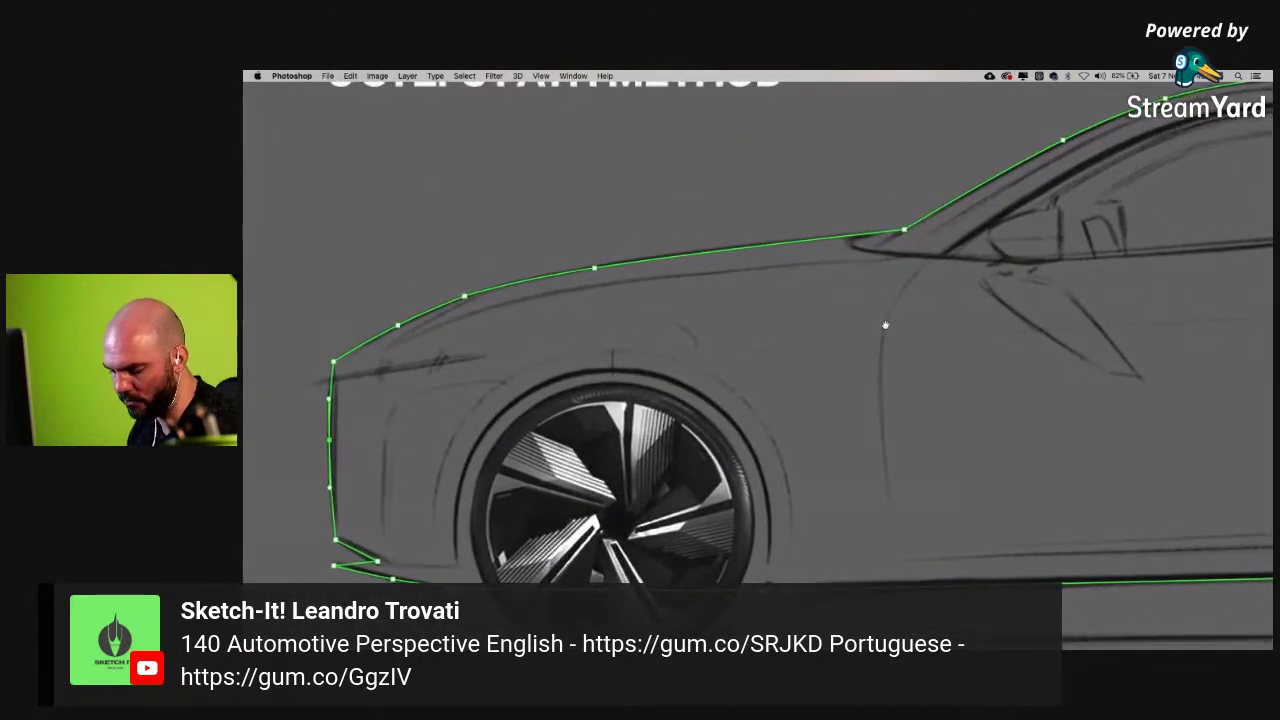
scroll(886, 323, "up", 2)
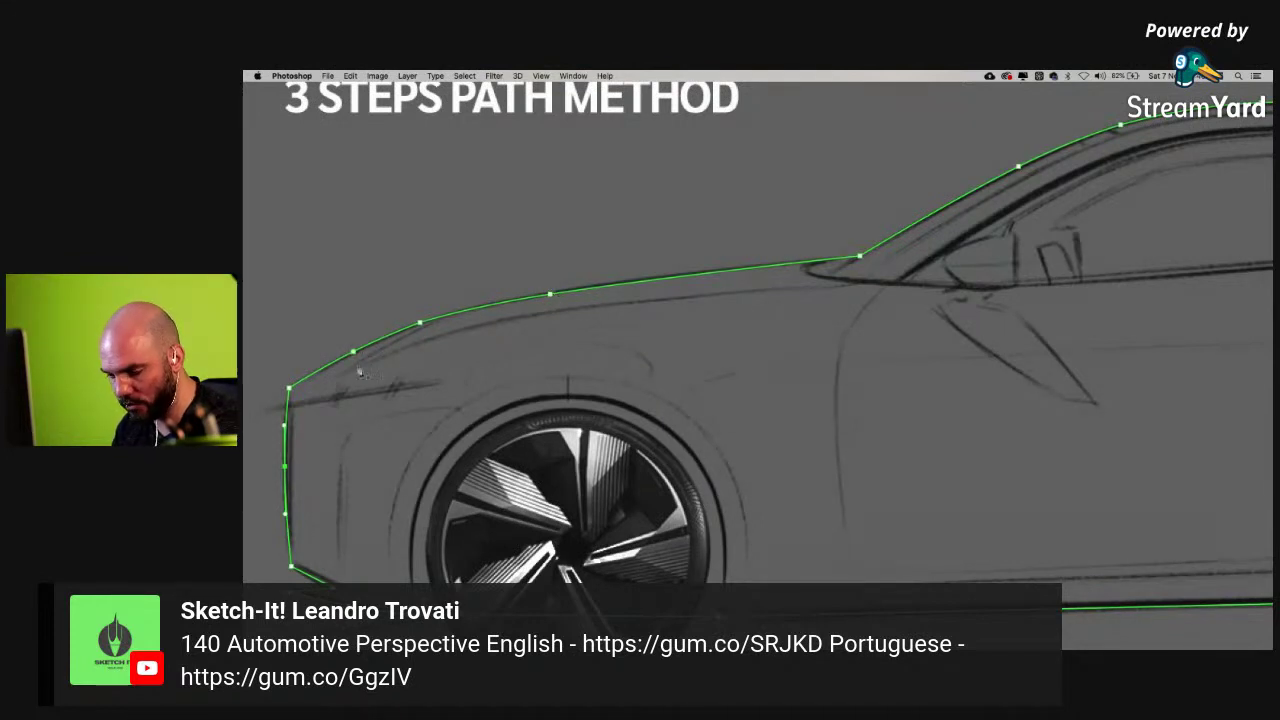
key("super+plus")
mouse_move(486, 378)
left_mouse_down()
mouse_move(836, 388)
mouse_move(711, 444)
left_mouse_up()
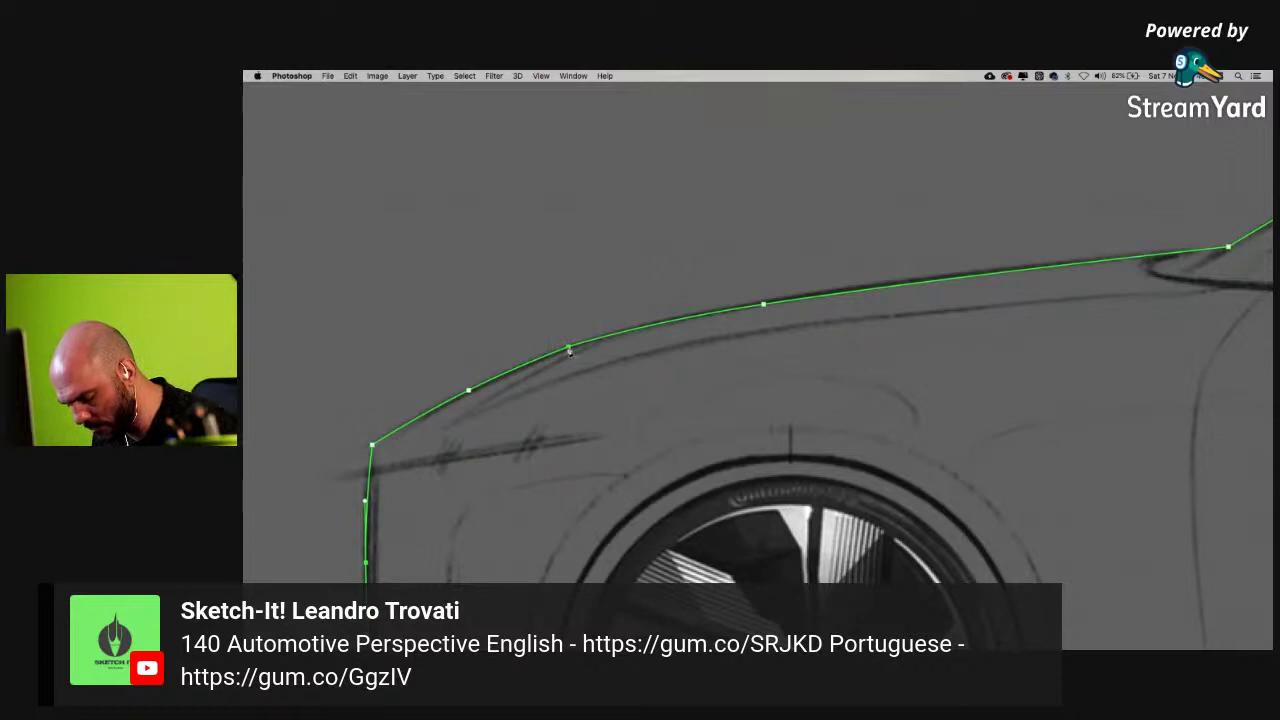
left_click(568, 349)
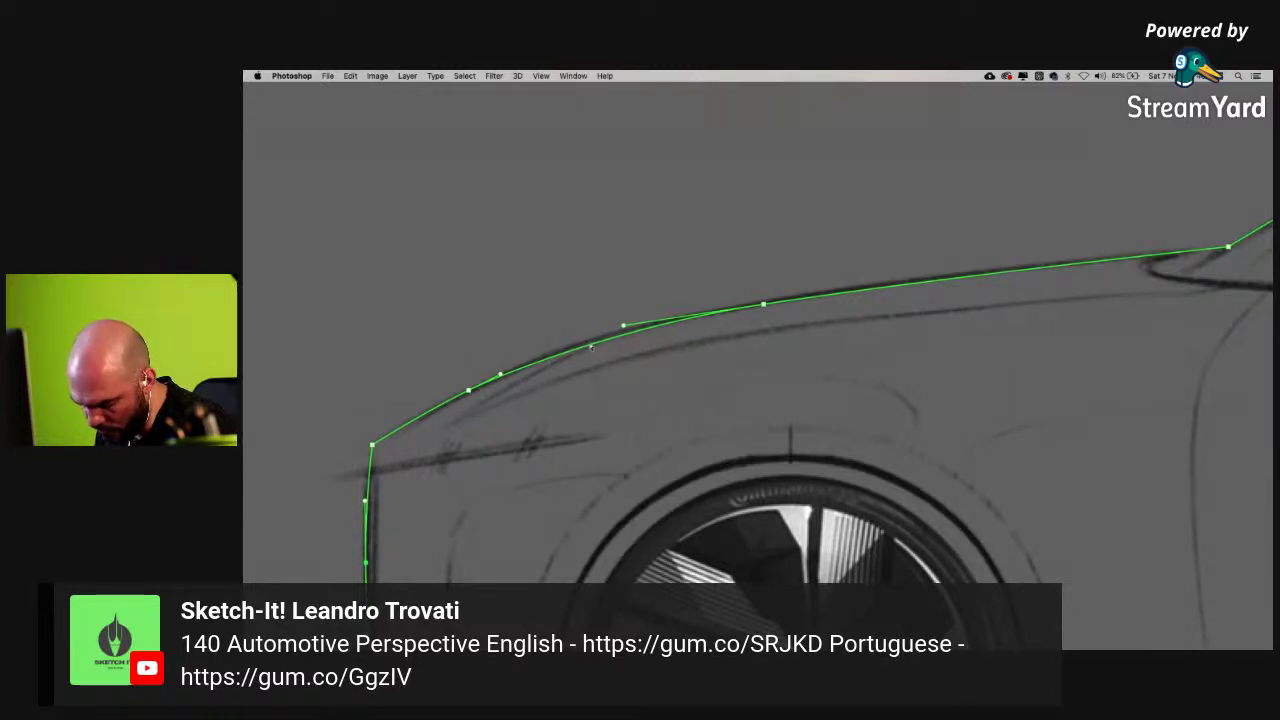
left_click_drag(594, 343, 577, 305)
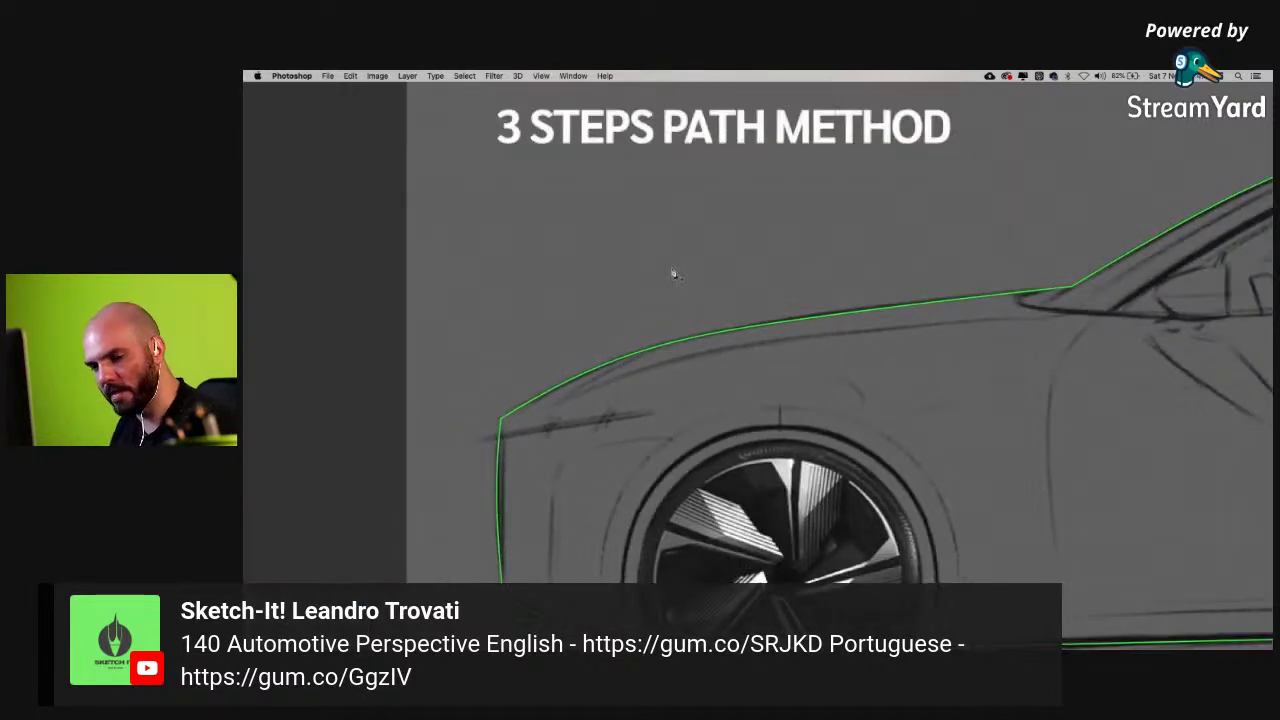
- Show the panels again and switch the display back to the standard screen mode
key("Tab")
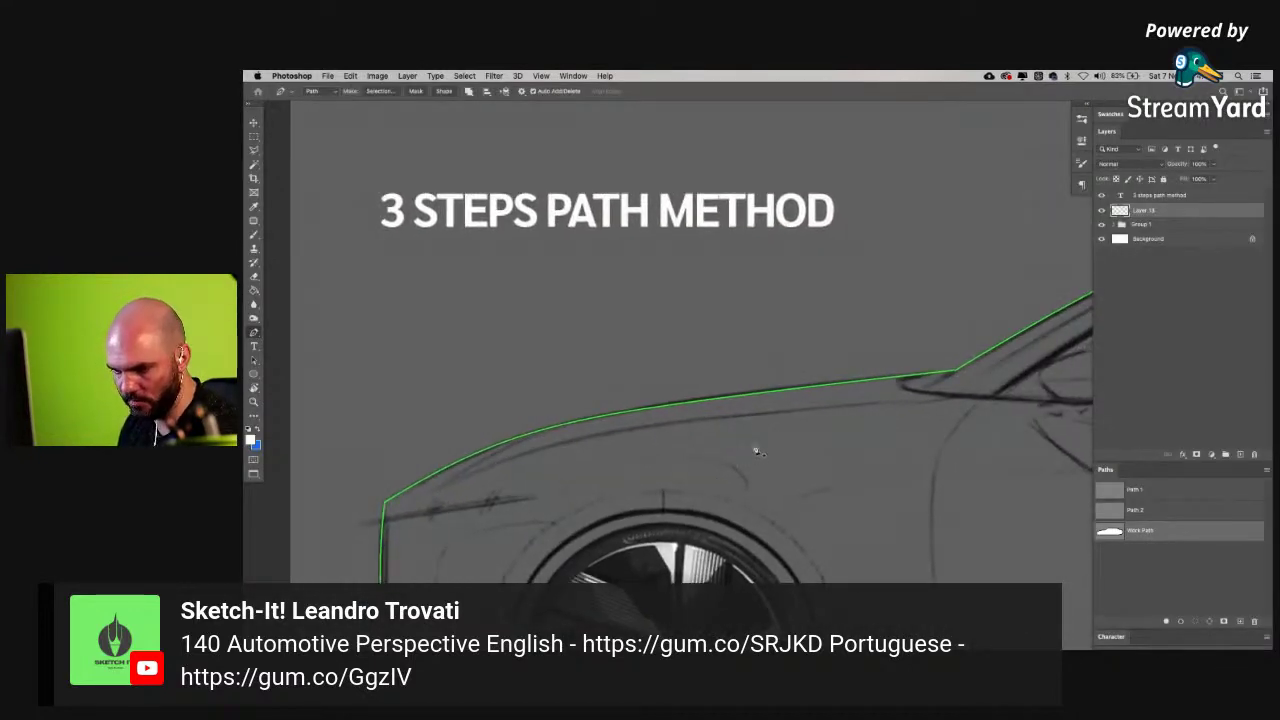
key("f")
key("f")
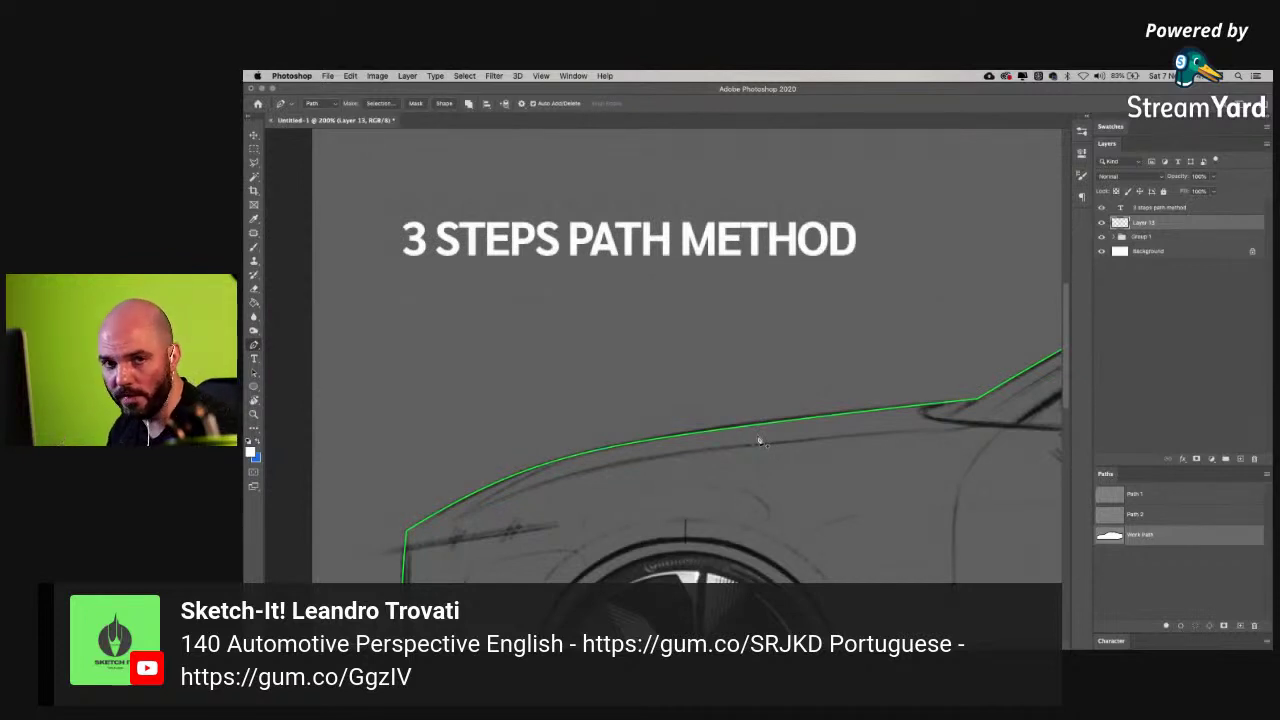
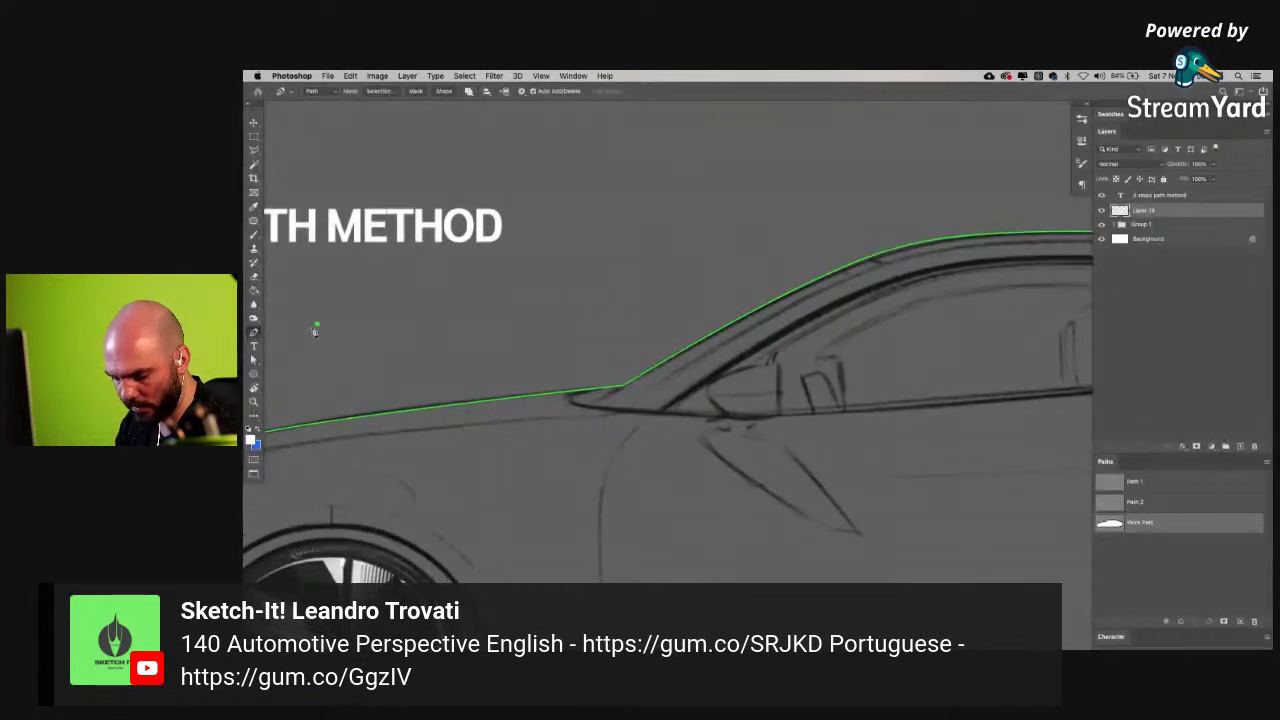
- Undo the stray anchor placed above the hood and adjust the windshield-to-roof curve with the Pen tool
key("super+z")
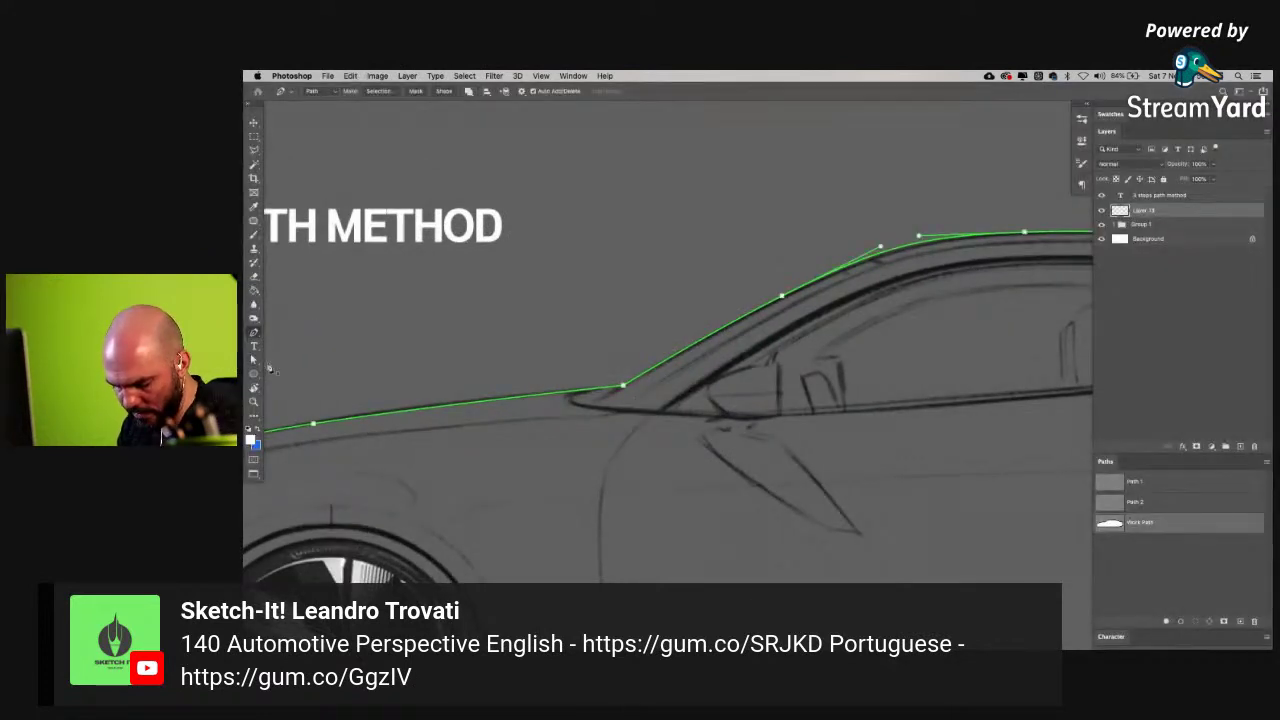
key("v")
left_click(253, 360)
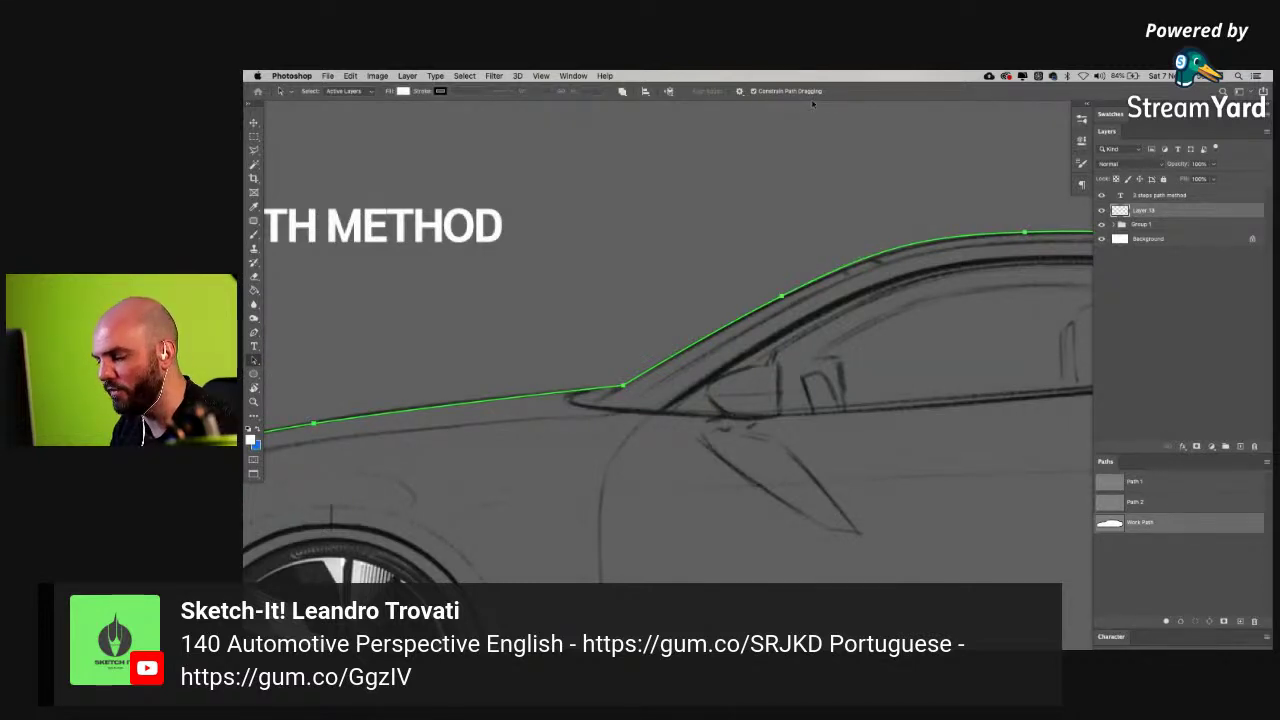
left_click_drag(561, 368, 330, 390)
key("p")
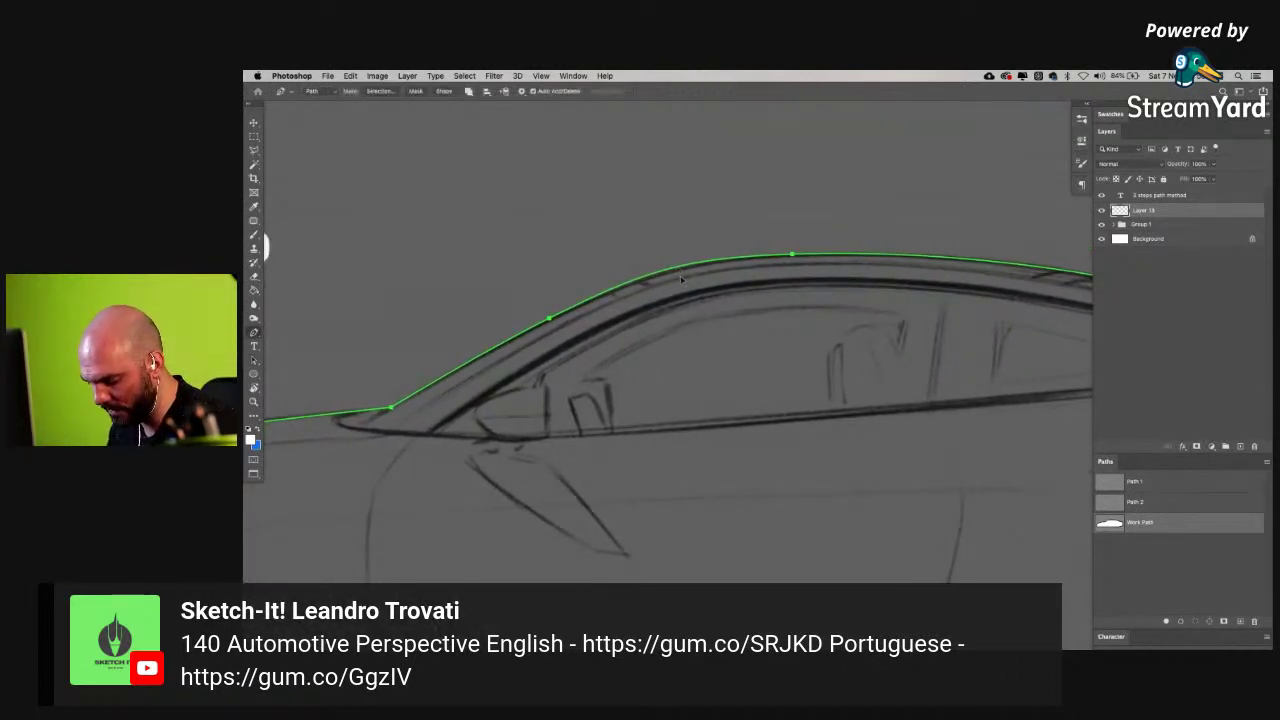
left_click(672, 275)
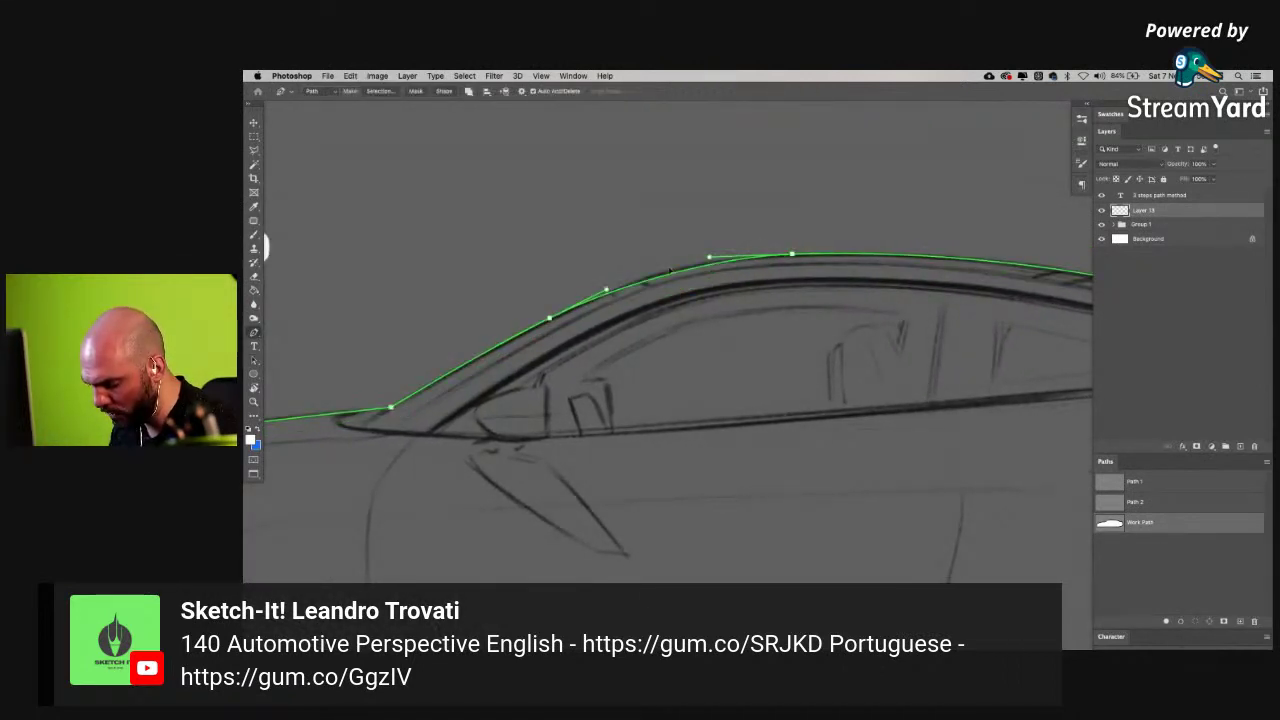
- Try pulling the windshield-to-roof curve upward with the Direct Selection tool, and undo the change
left_click(255, 360)
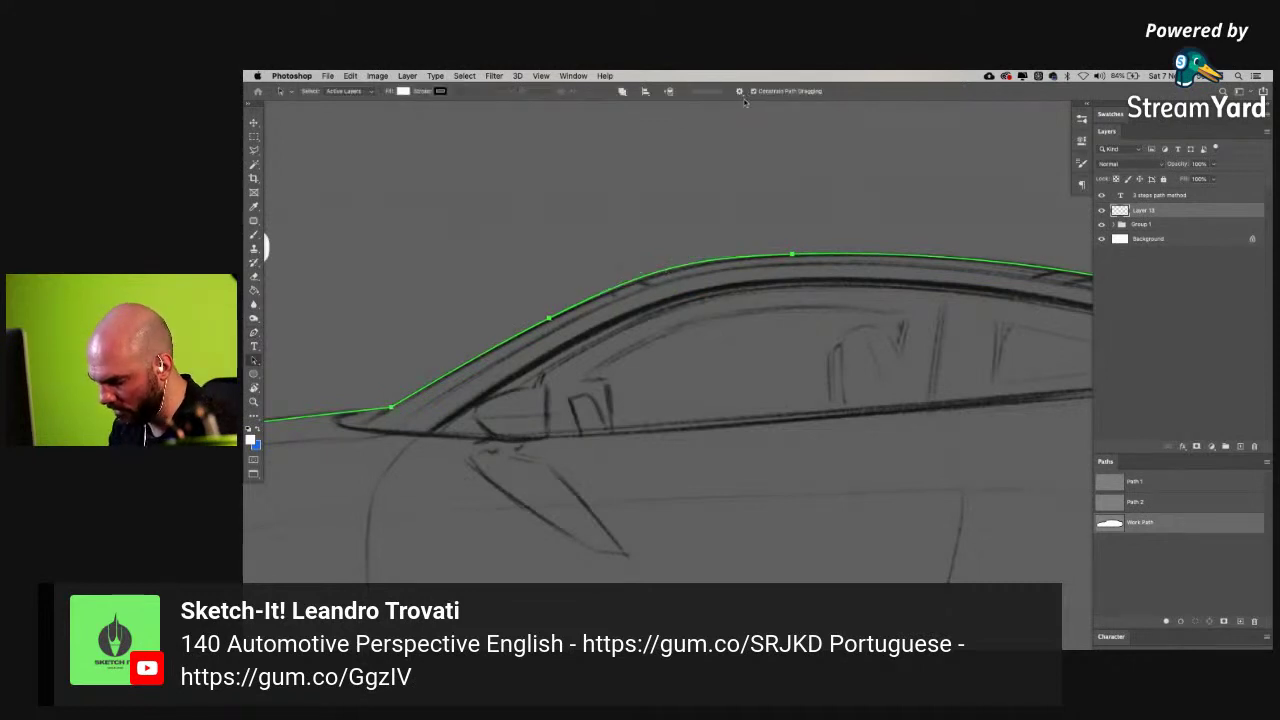
key("shift+a")
left_click_drag(675, 290, 664, 241)
key("super+z")
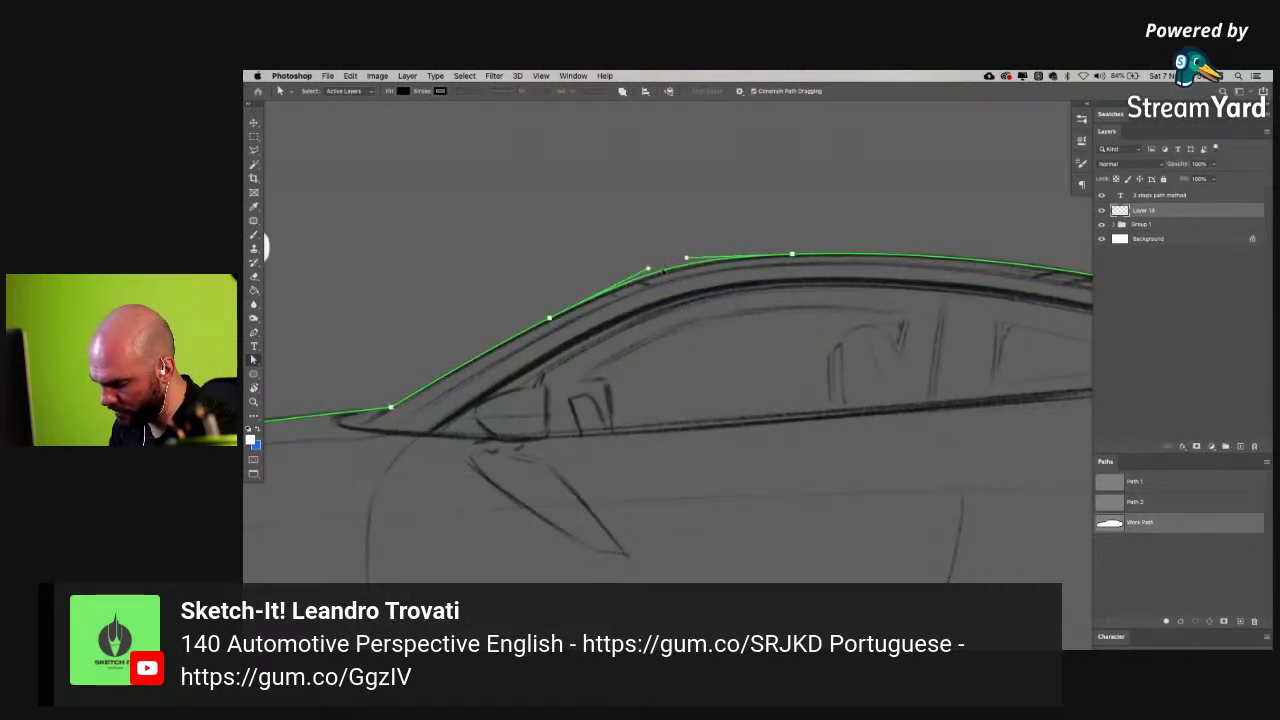
key("super+z")
left_click(494, 338)
left_click(676, 268)
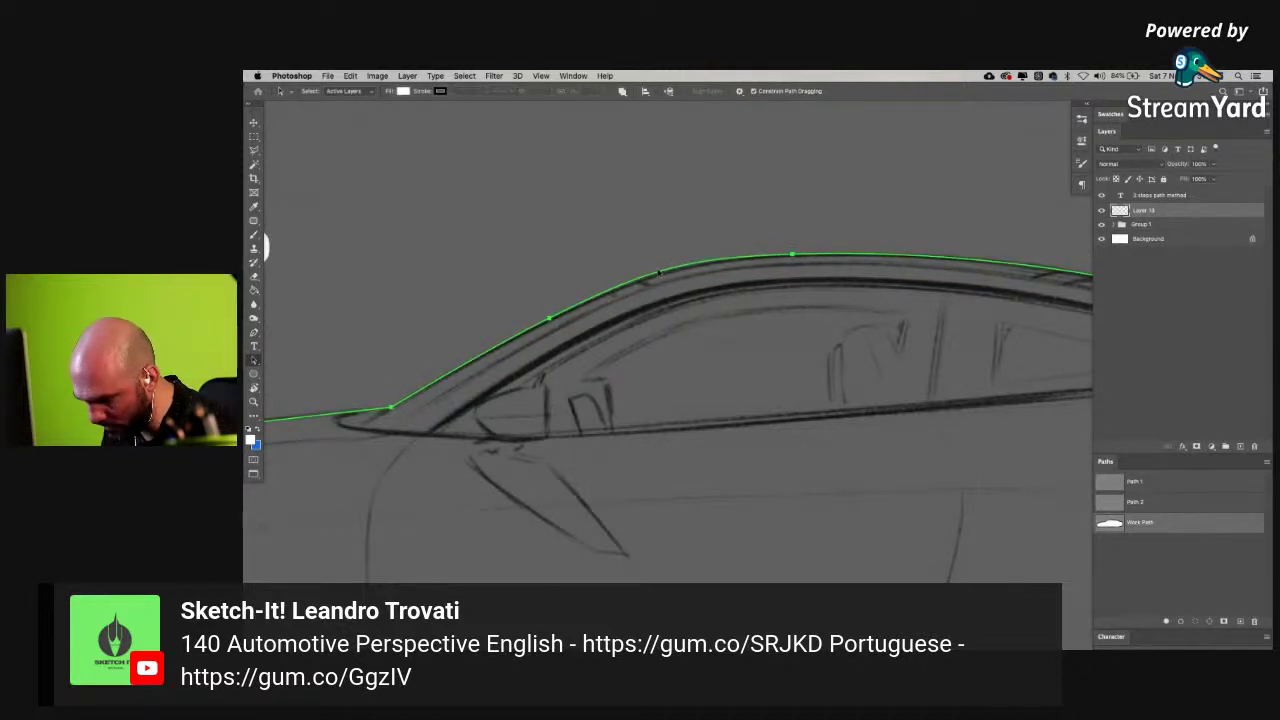
- Smooth the path around the rear bumper's rearmost point with the Pen tool
key("p")
scroll(918, 357, "down", 10)
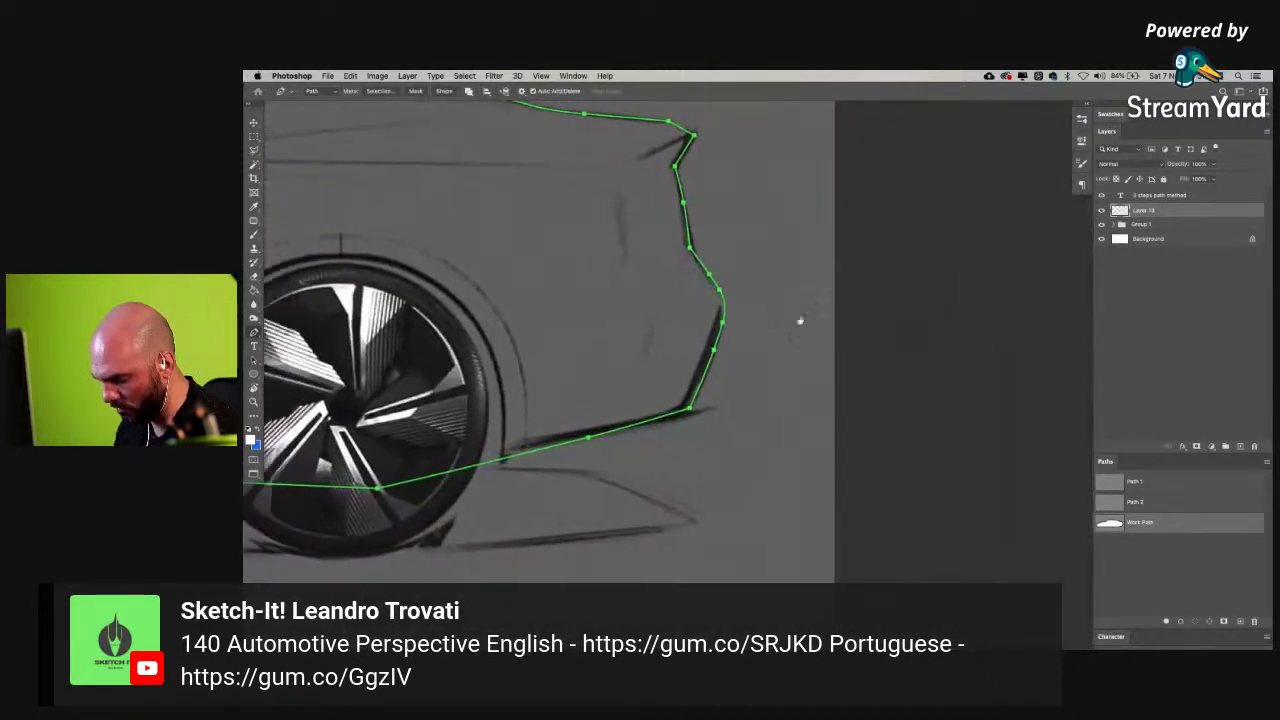
left_click(866, 328)
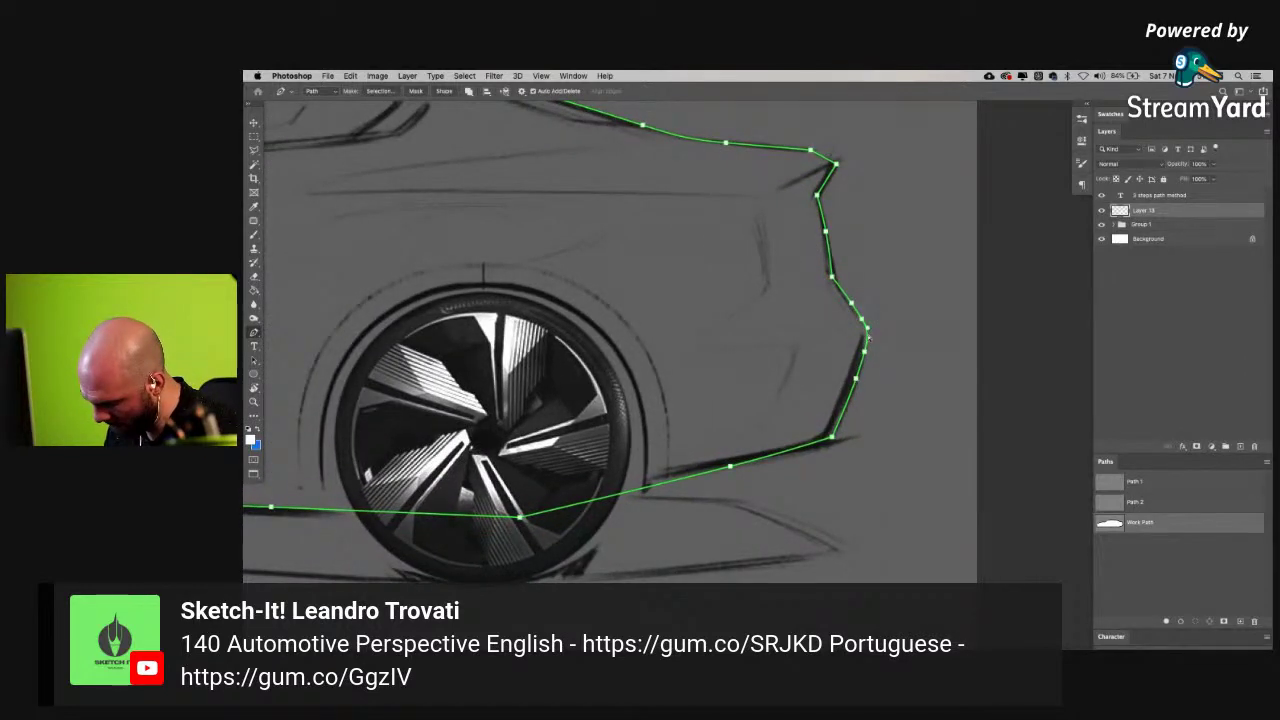
left_click_drag(870, 333, 868, 336)
left_click(868, 330)
- Round the rear bumper's lower corner by adding an anchor on each side and deleting the corner anchor
left_click(846, 407)
left_click(794, 449)
left_click(832, 437)
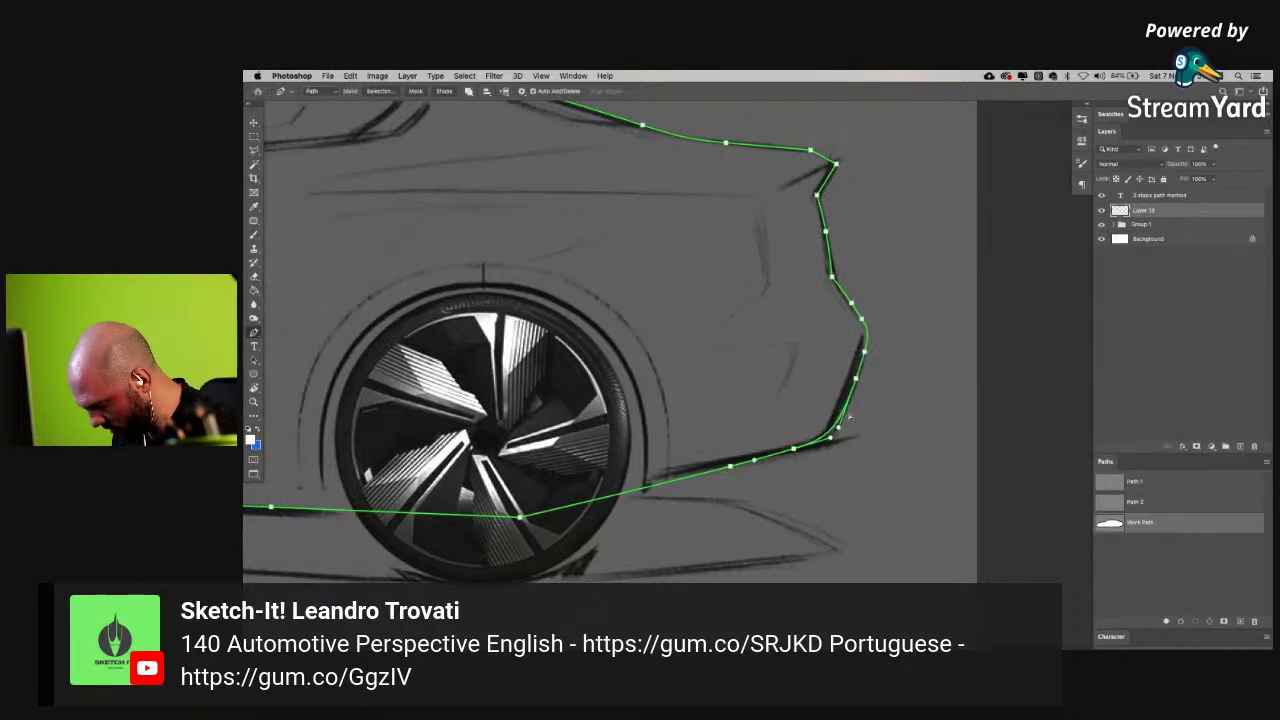
- Delete the corner anchor on the sill just ahead of the rear wheel to smooth the lower body line
scroll(858, 418, "left", 5)
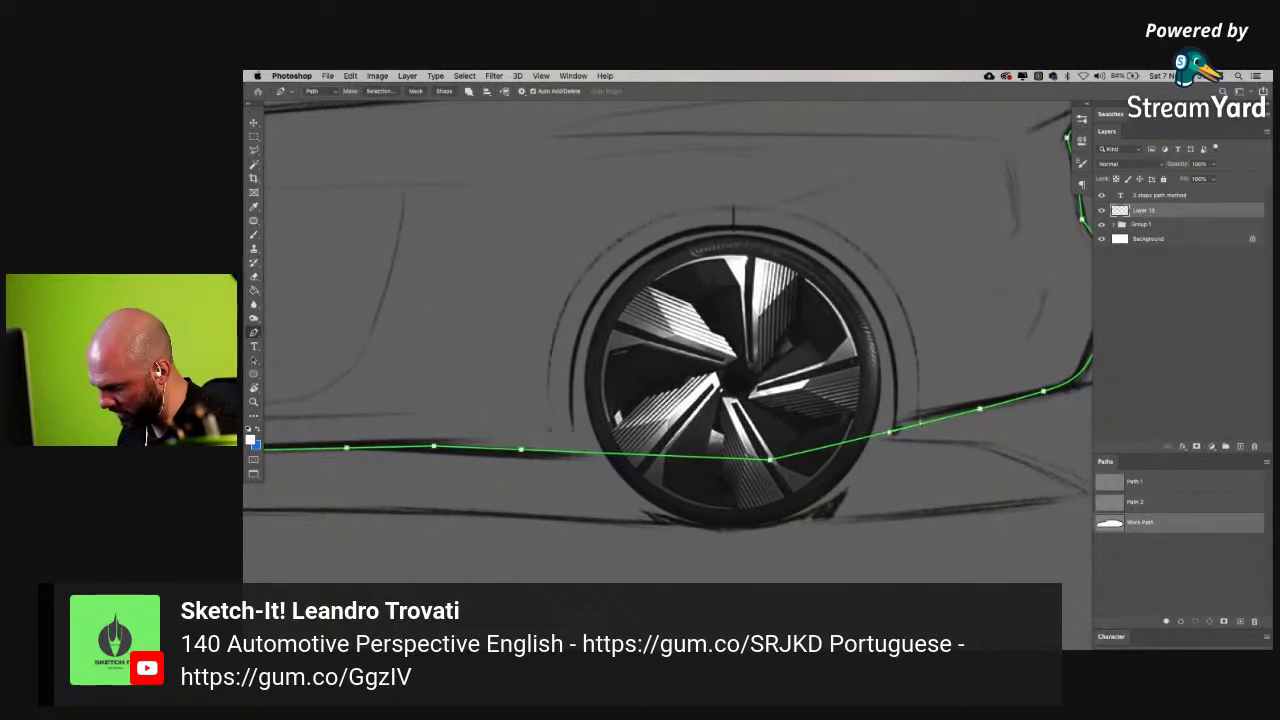
scroll(929, 425, "left", 6)
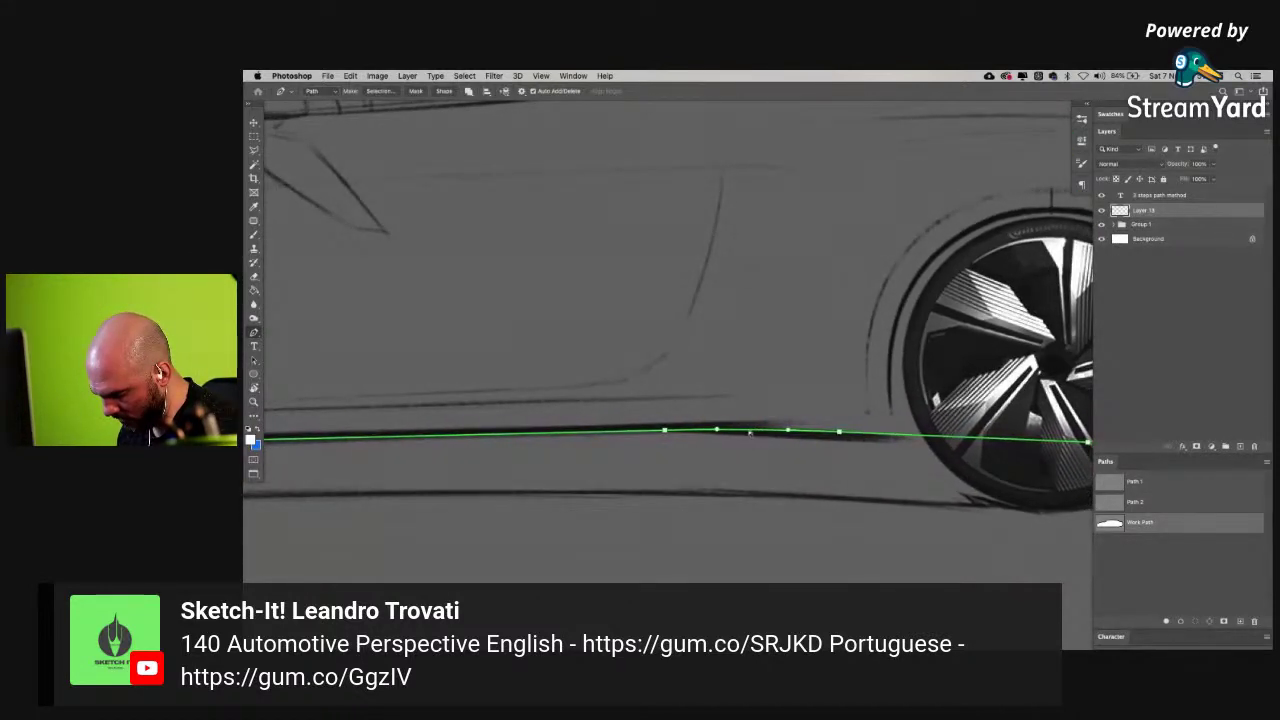
- Add an anchor on the underside at the front wheel and delete the corner anchor just ahead of it
scroll(420, 465, "right", 10)
scroll(591, 453, "left", 3)
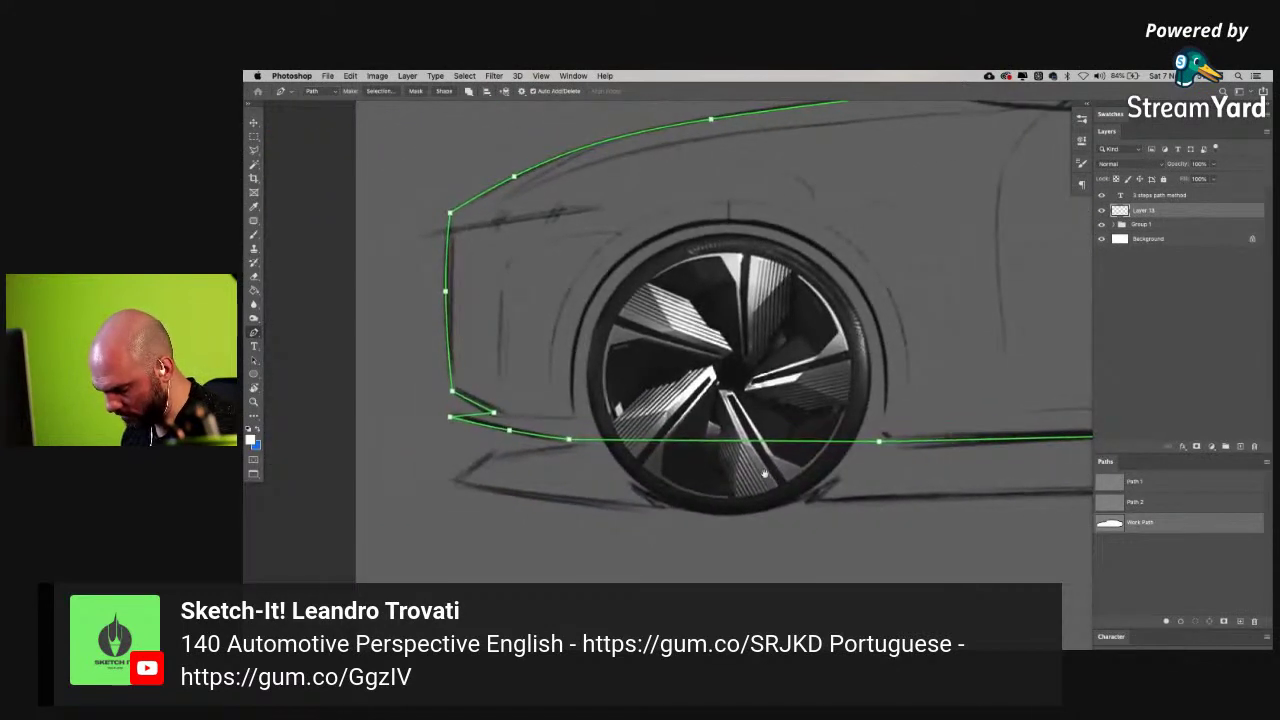
left_click(618, 440)
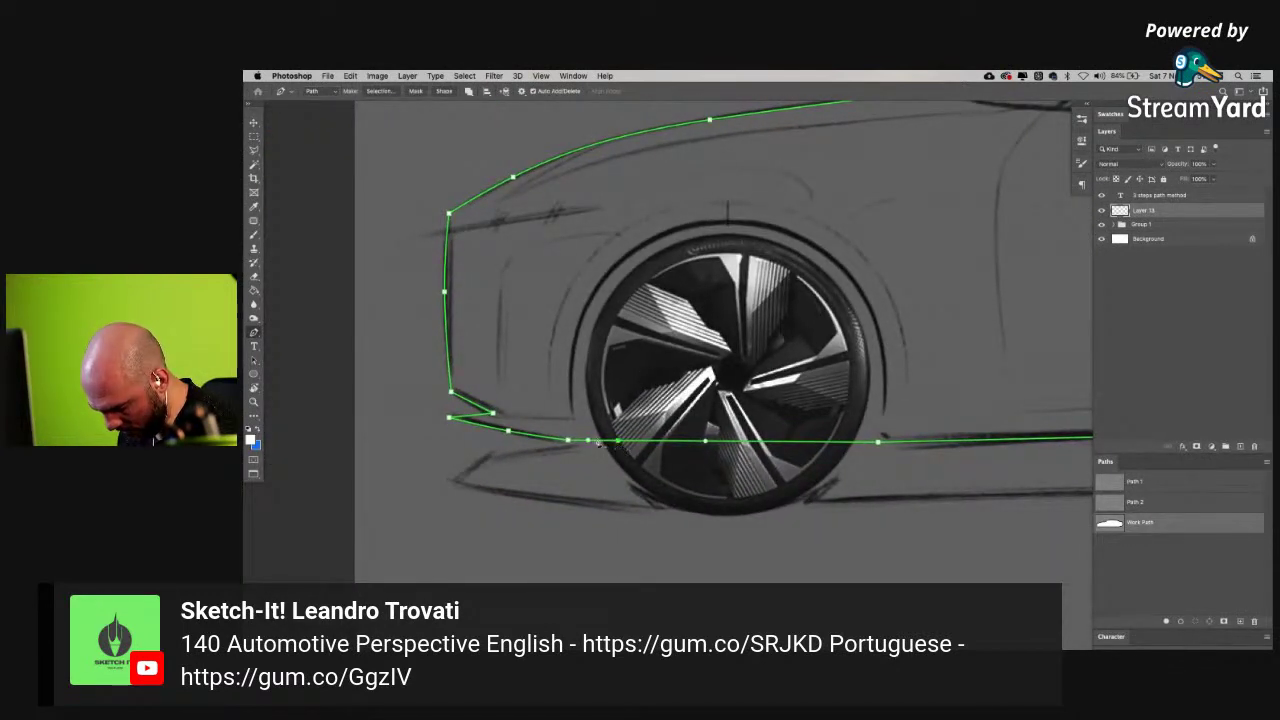
left_click(568, 440)
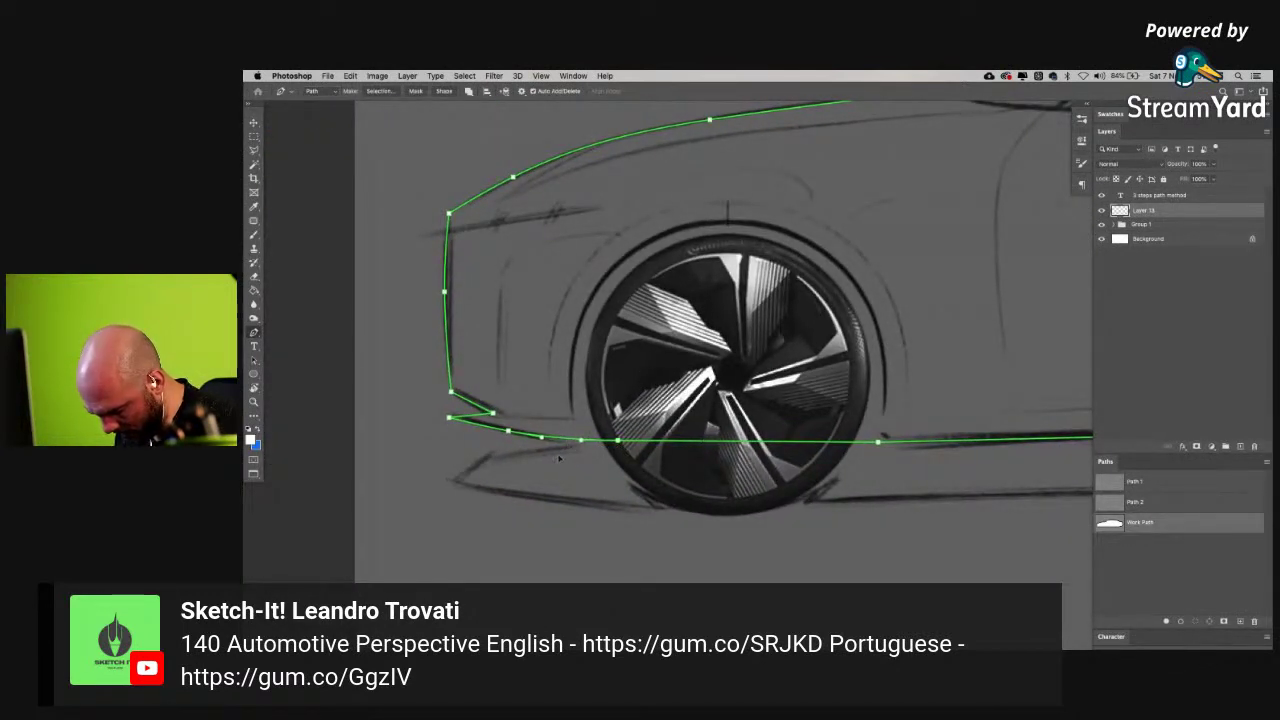
- Shift the nose's upper corner anchor slightly inward and round the front bumper's lower corner using anchors on both sides
left_click(494, 258)
left_click(453, 213)
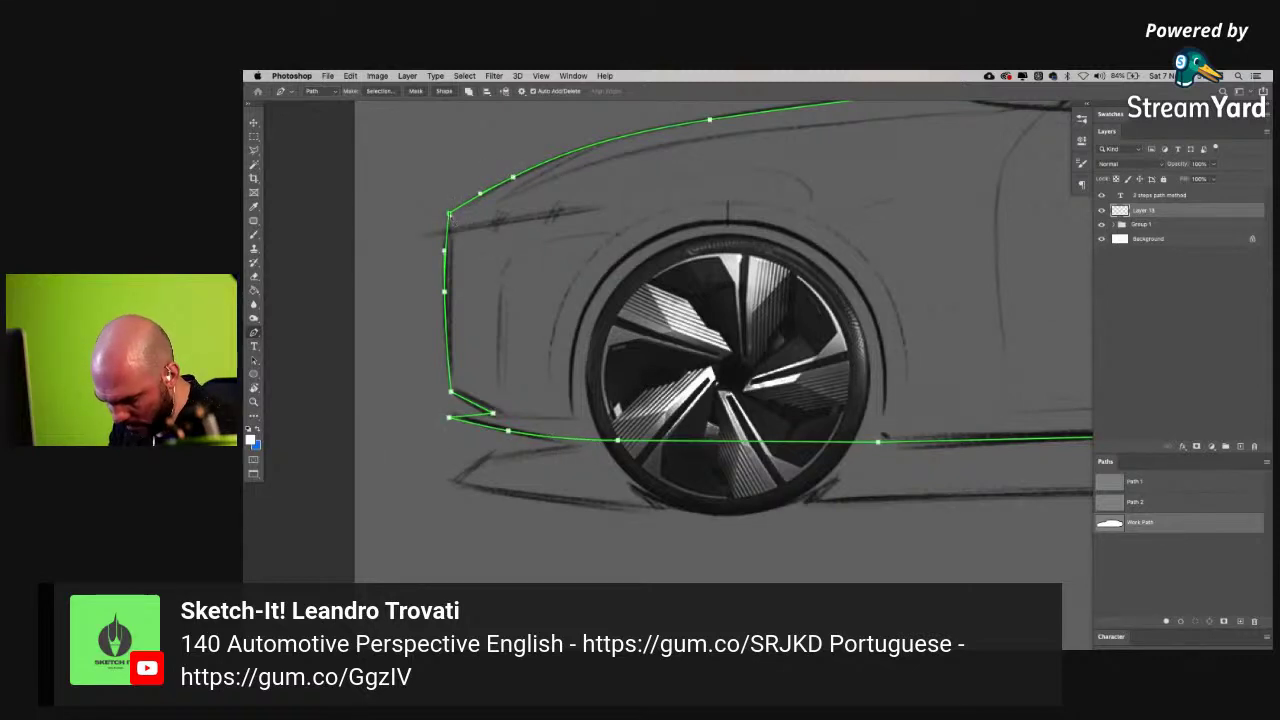
left_click_drag(451, 391, 452, 389)
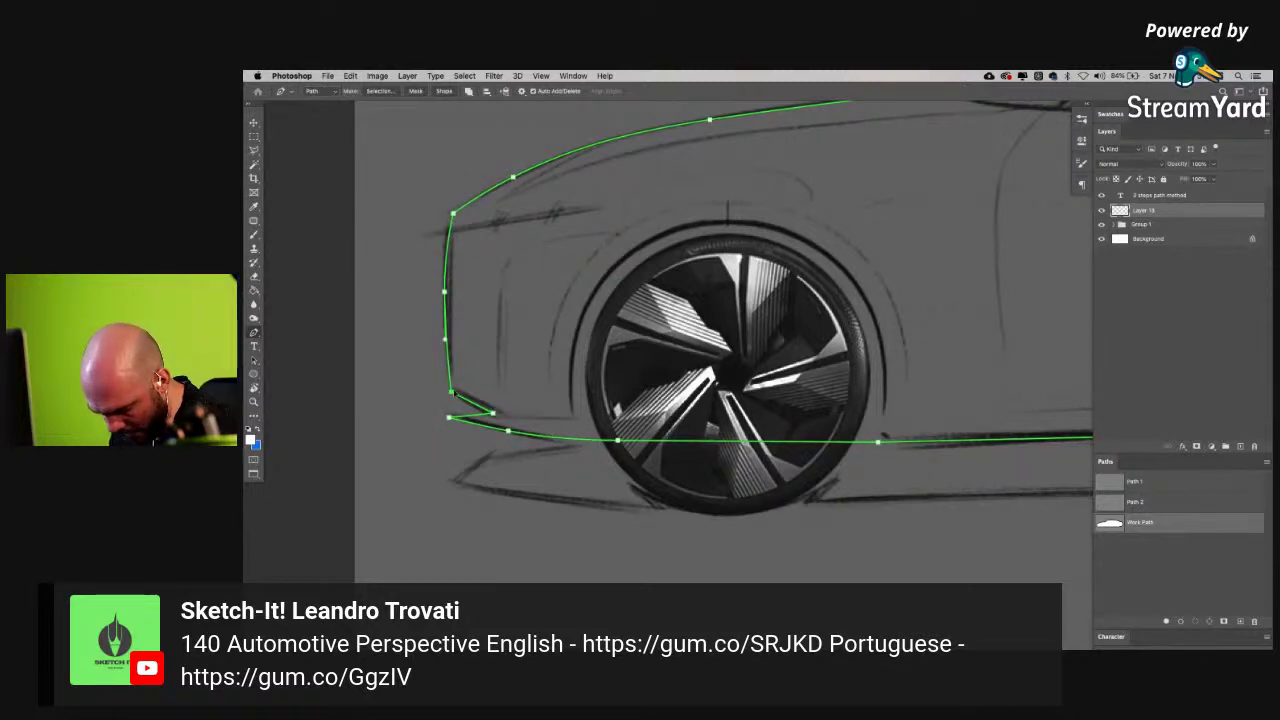
left_click(449, 368)
left_click(468, 400)
left_click(481, 366, "super")
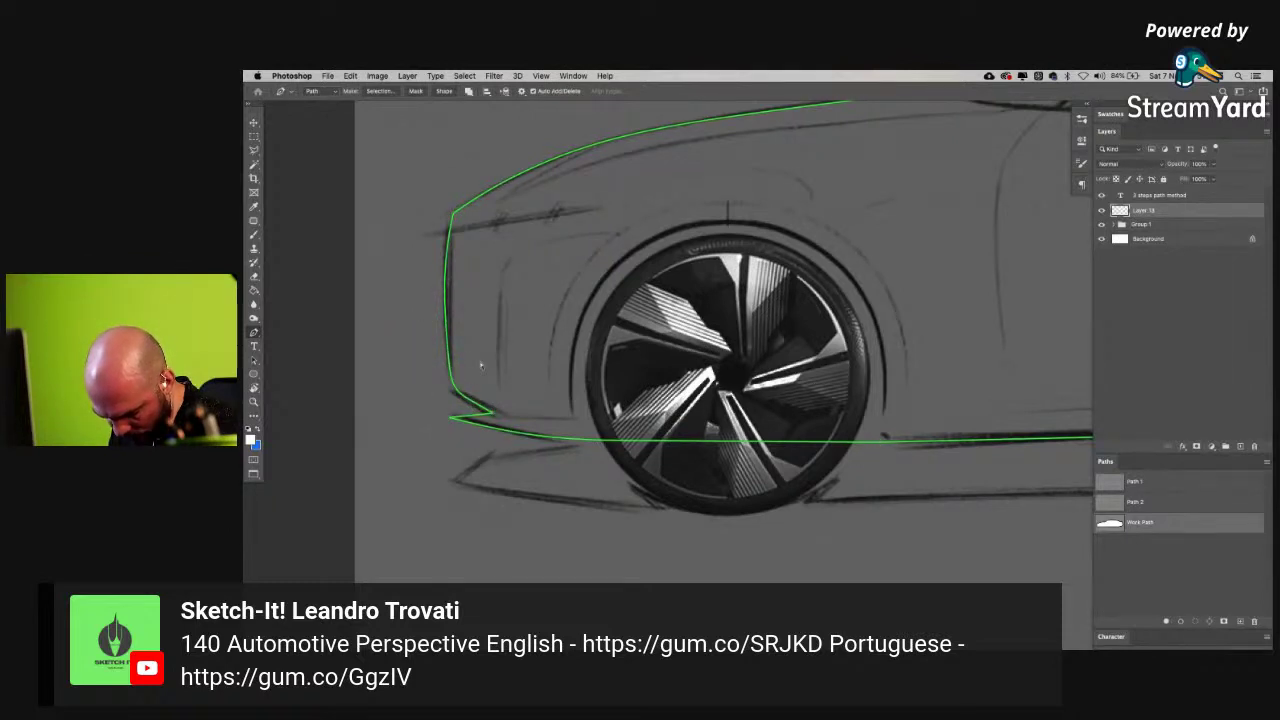
- Check the complete body outline against the sketch at full view and inspect the front wheel area up close
key("super+0")
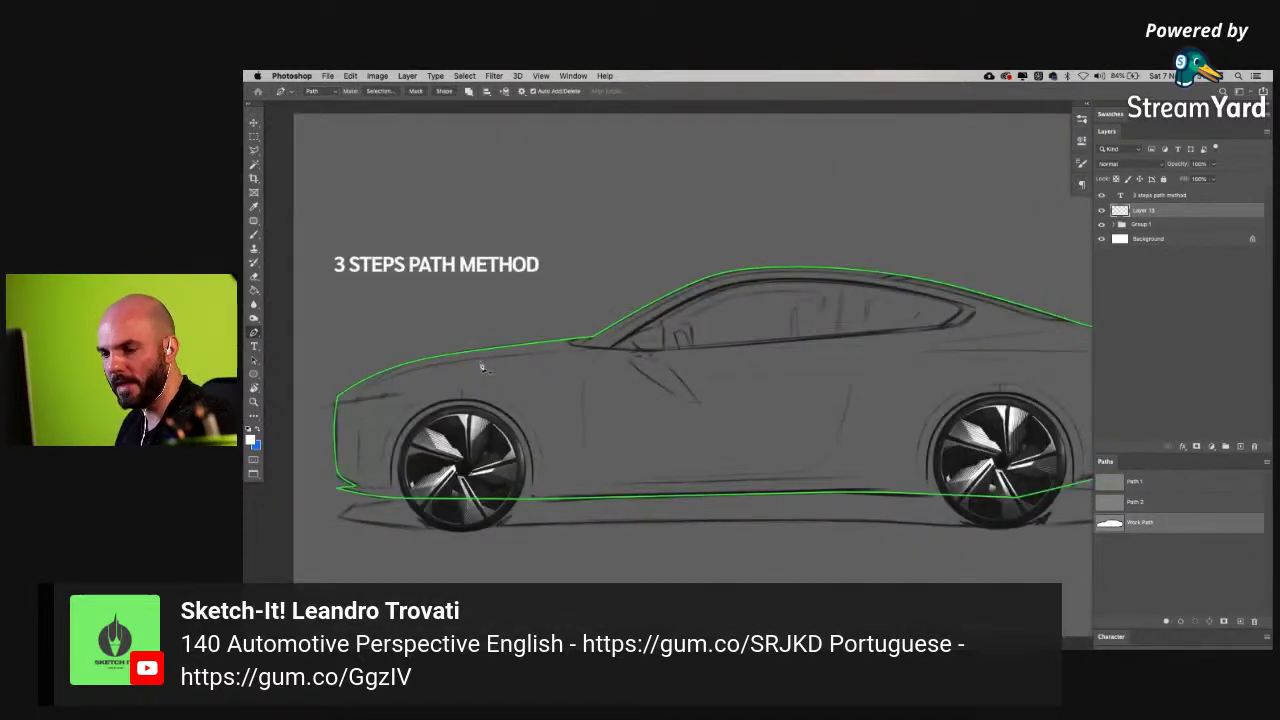
key("Tab")
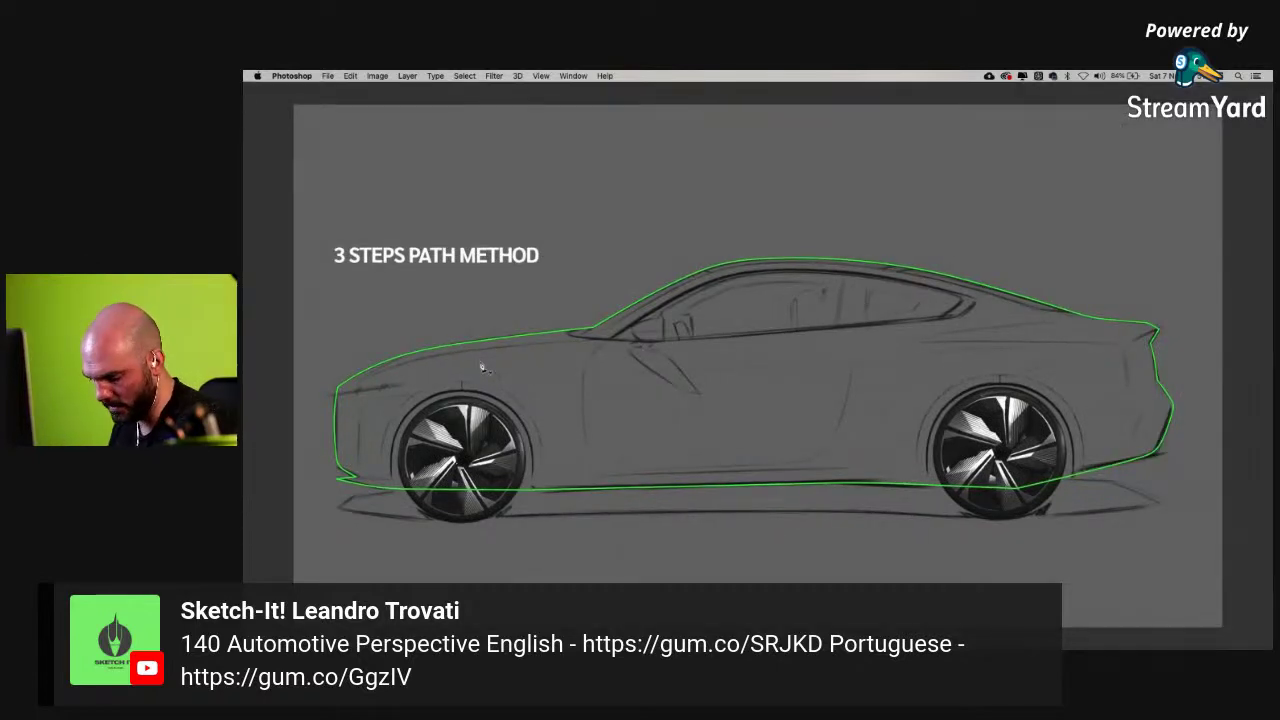
key("Tab")
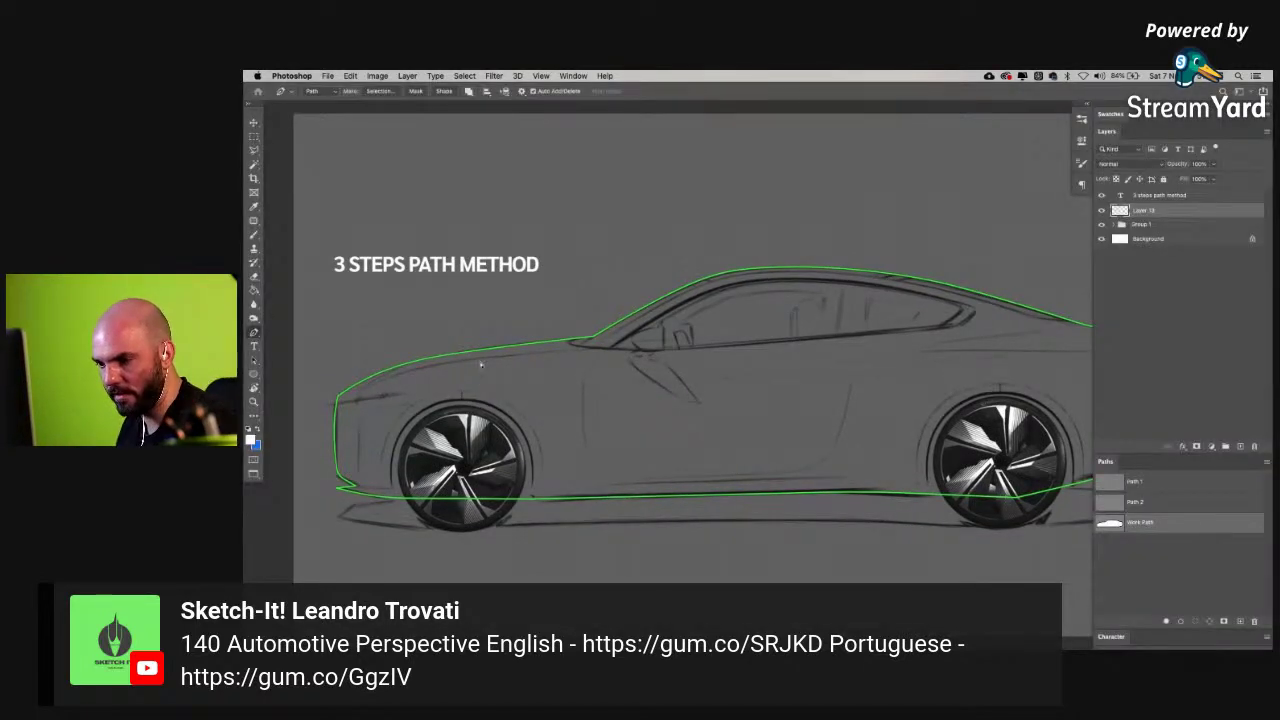
scroll(480, 365, "up", 5)
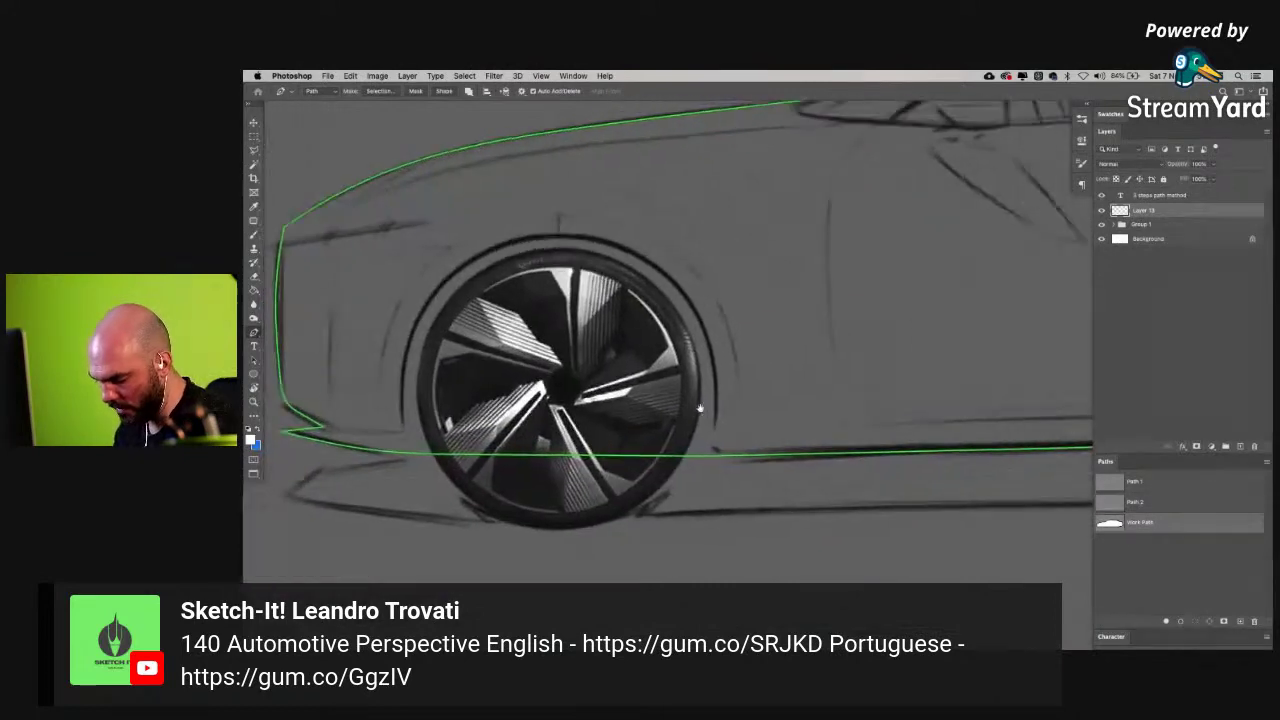
- Move the finished body outline out of the Work Path and into Path 1
scroll(666, 407, "down", 6)
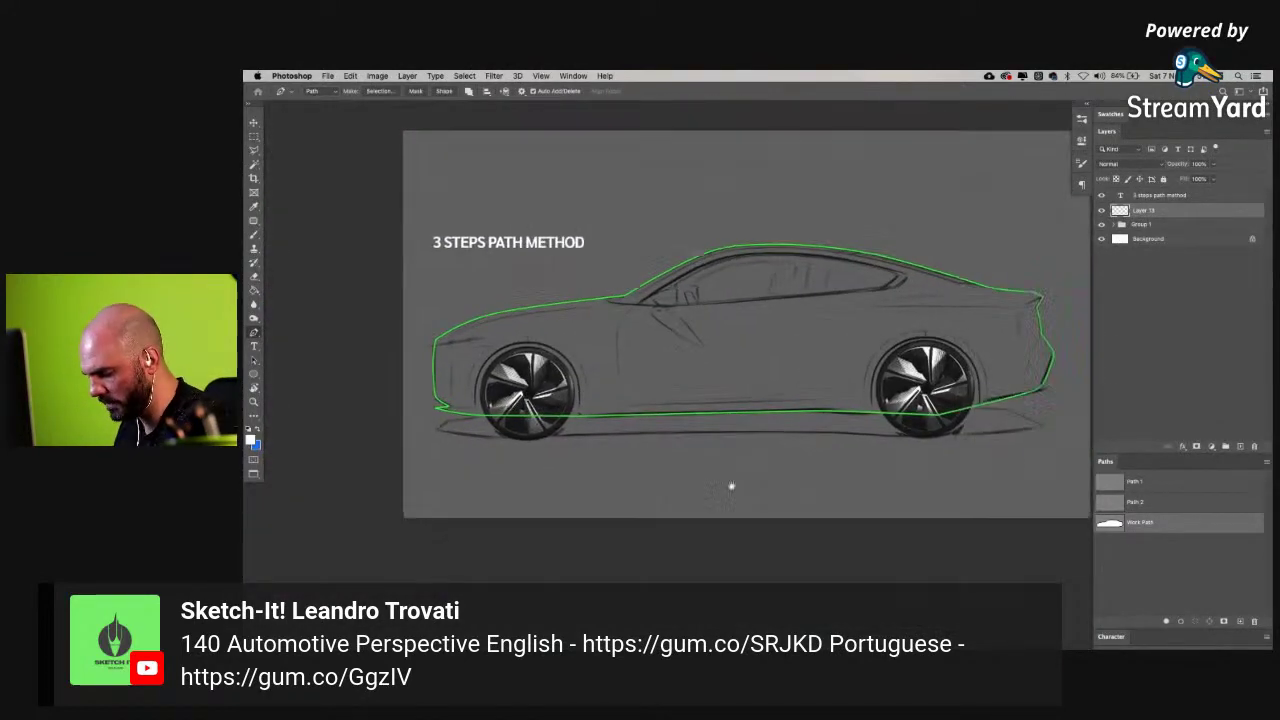
key("a")
key("super+x")
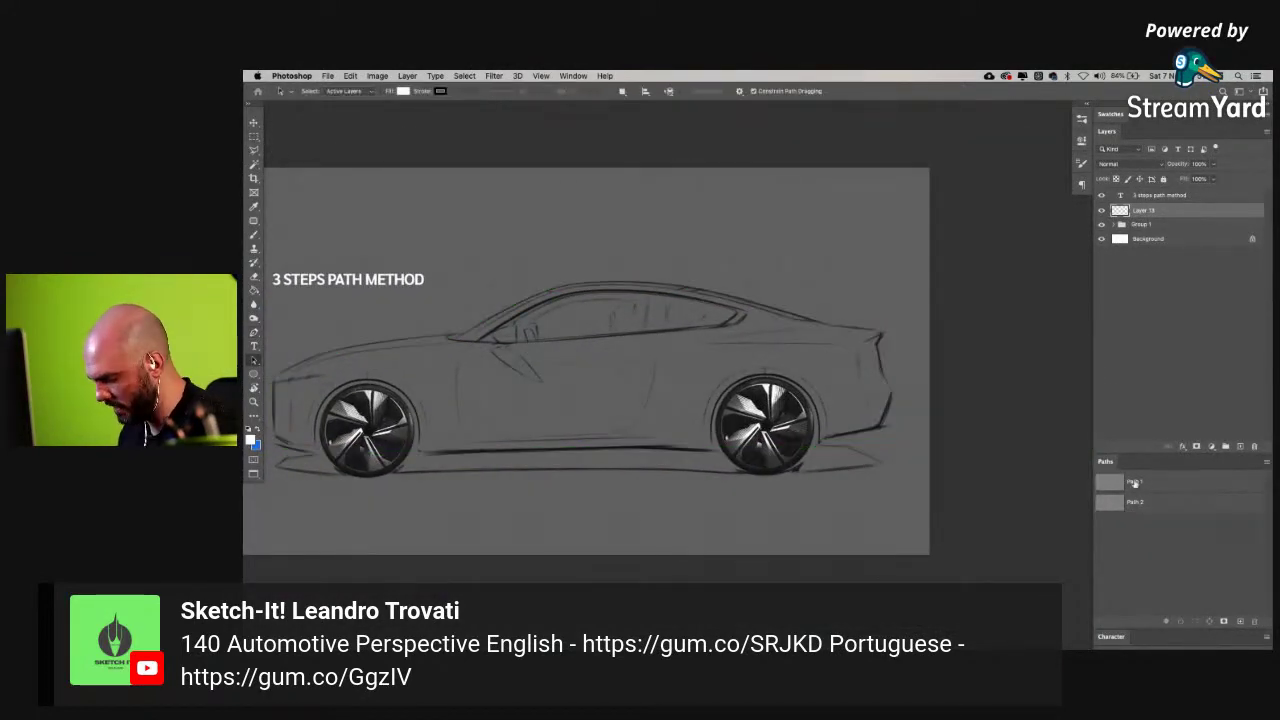
left_click(1118, 485)
key("super+v")
left_click(1114, 521)
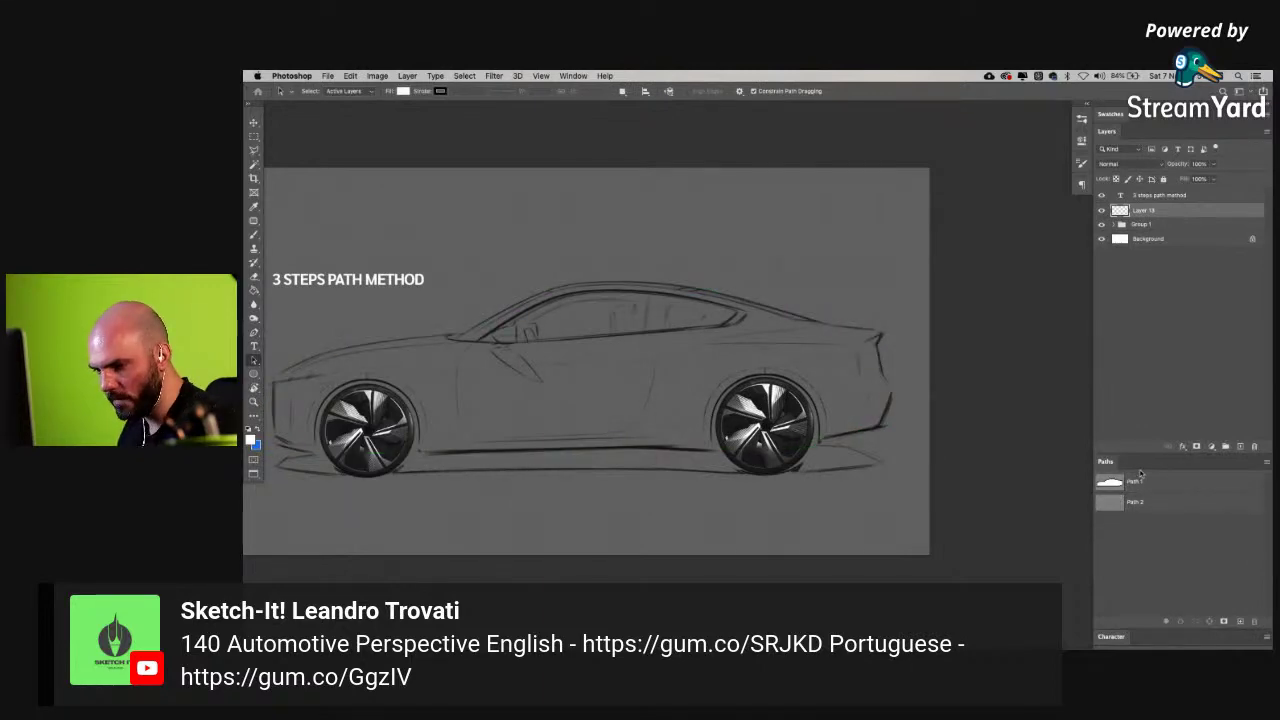
- Draw a closed triangular path in Path 1 around the front wheel, with its apex at the top of the wheel arch and base along the sill
key("super+plus")
key("super+plus")
key("super+plus")
left_click(1118, 486)
left_click_drag(300, 478, 917, 366)
left_click_drag(628, 455, 962, 413)
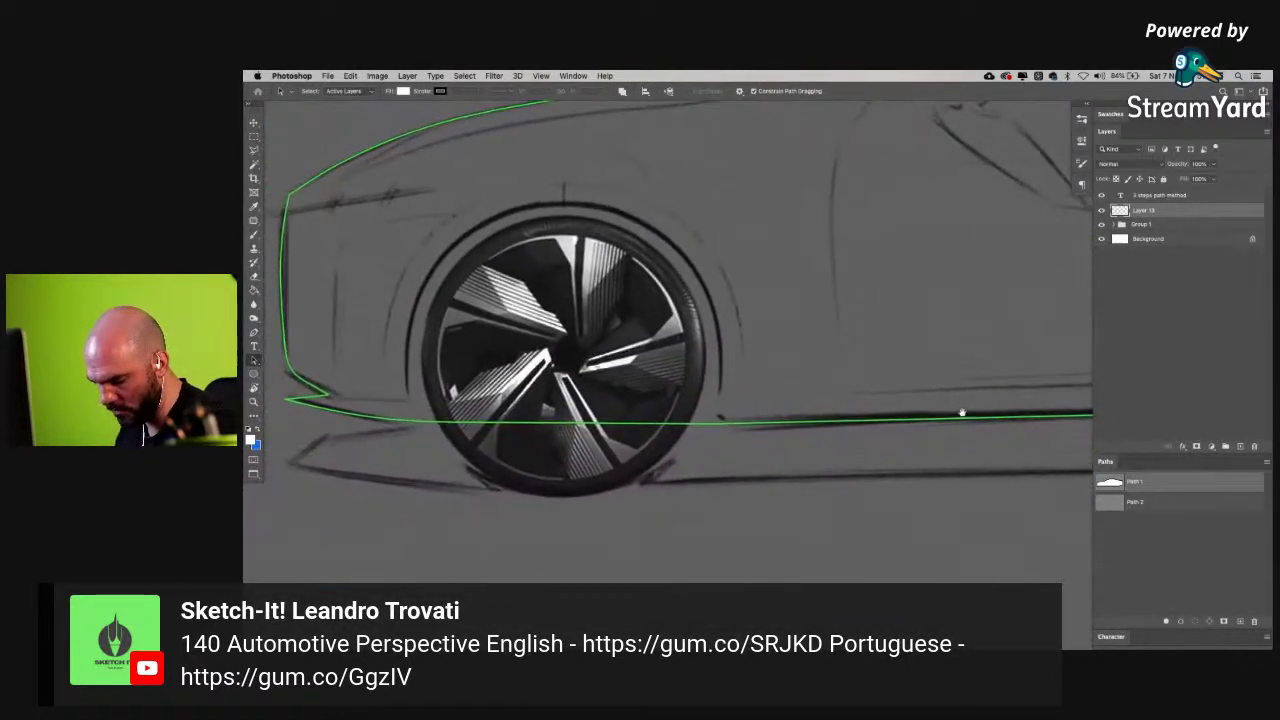
key("p")
left_click(408, 429)
left_click(561, 205)
left_click(710, 427)
left_click(408, 429)
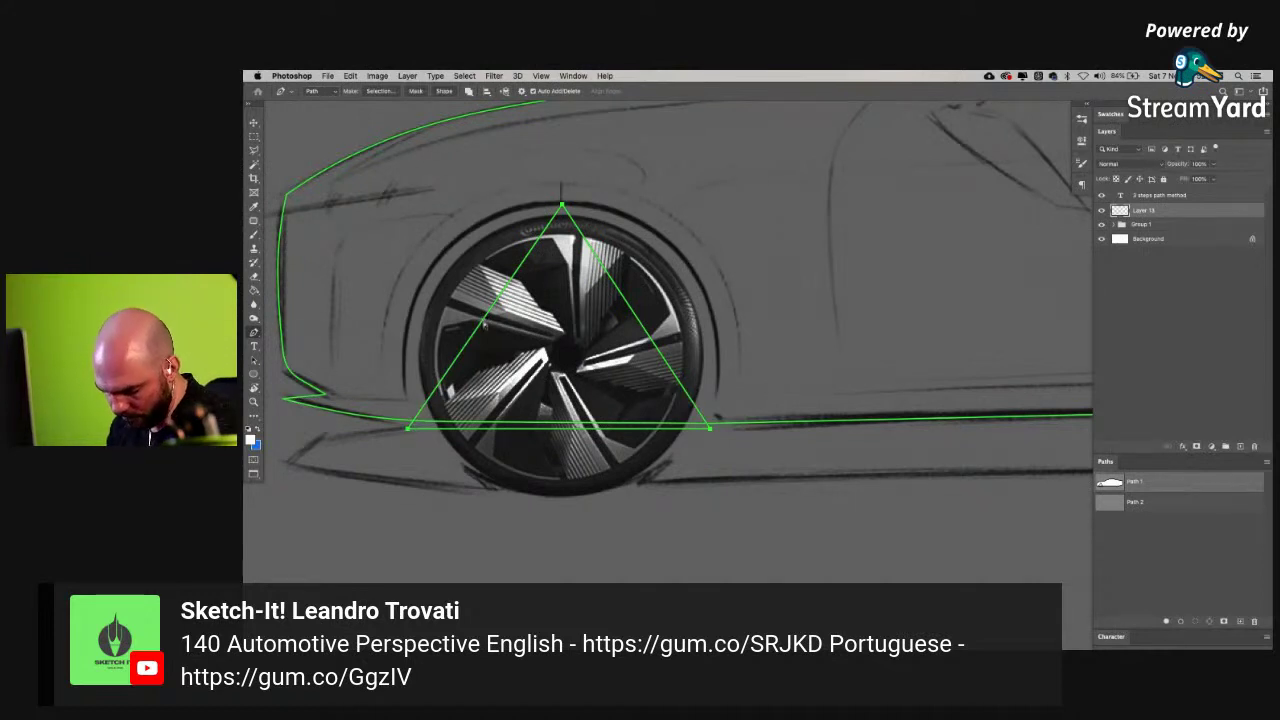
- Bend both sides of the triangle outward with added curve anchors to follow the sketched front wheel arch
left_click_drag(486, 318, 426, 270)
left_click_drag(648, 335, 684, 261)
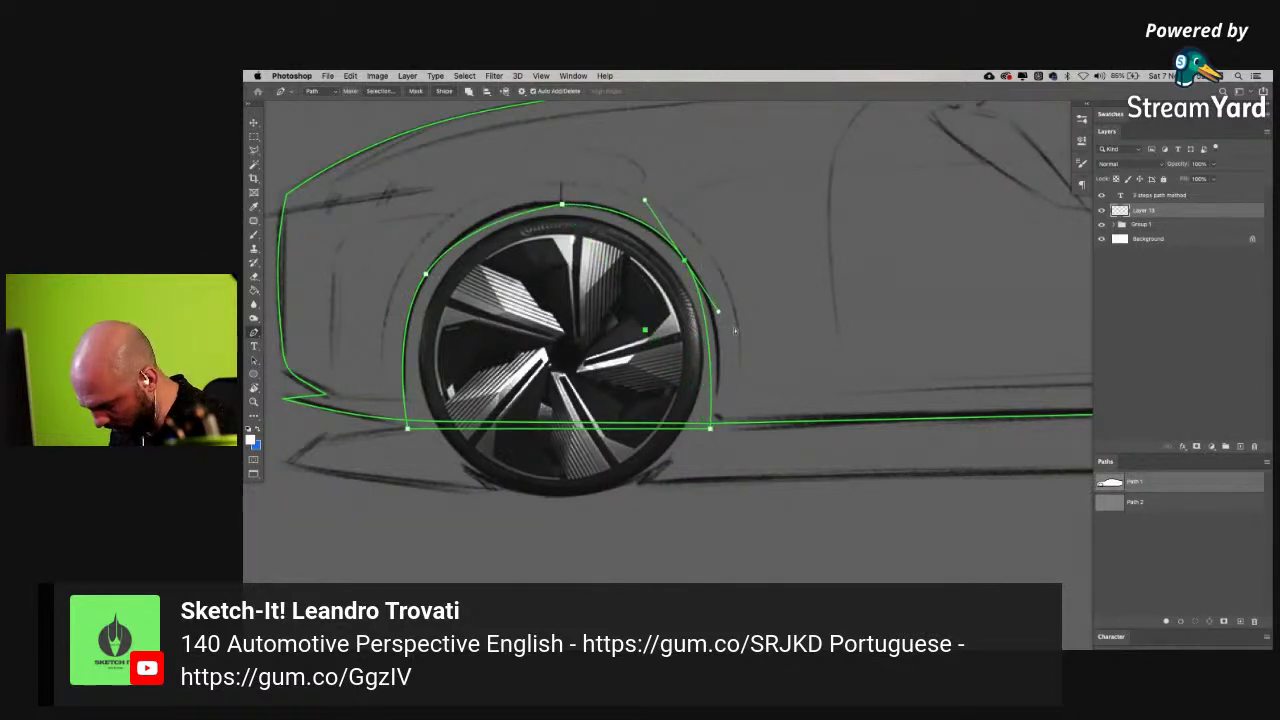
left_click_drag(717, 311, 741, 336)
left_click_drag(614, 217, 613, 215)
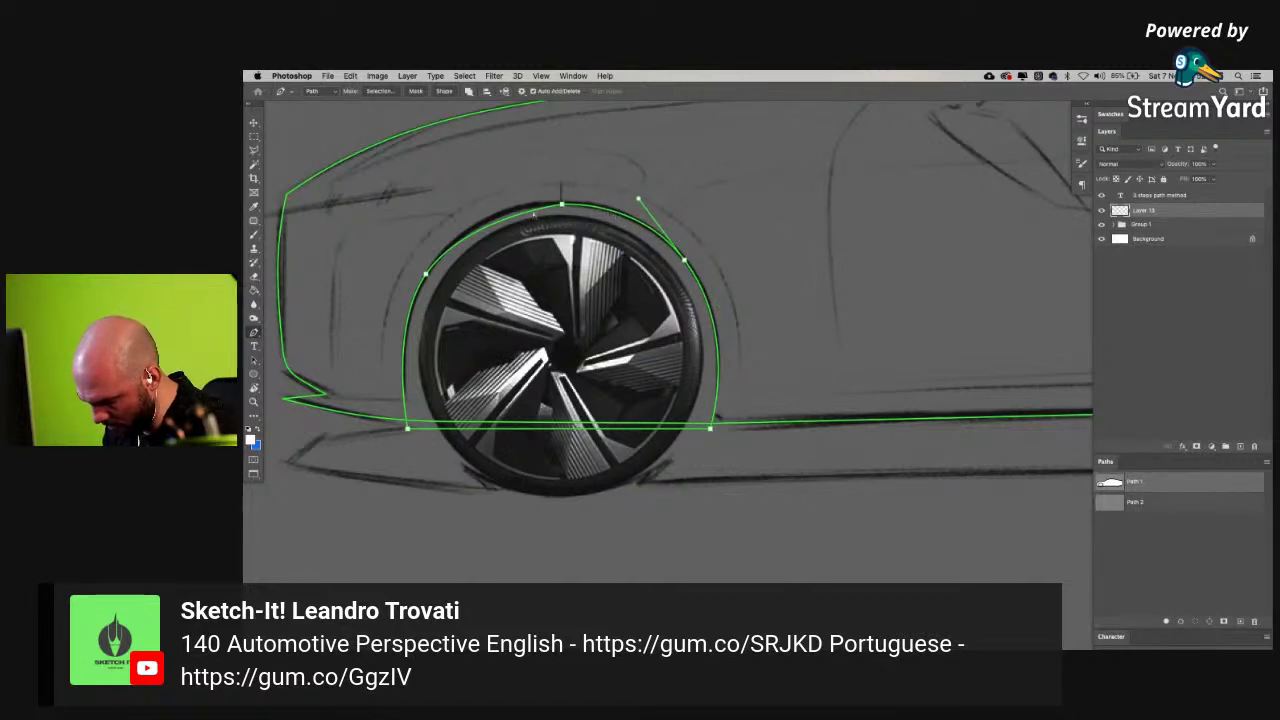
- Remove the wheel arch's top anchor, reshape the front half with its curve handles, and shift the front lower corner slightly inward
left_click(494, 228)
left_click_drag(410, 296, 391, 323)
left_click_drag(560, 206, 528, 213)
left_click(409, 429)
left_click_drag(392, 324, 385, 334)
left_click_drag(411, 427, 414, 429)
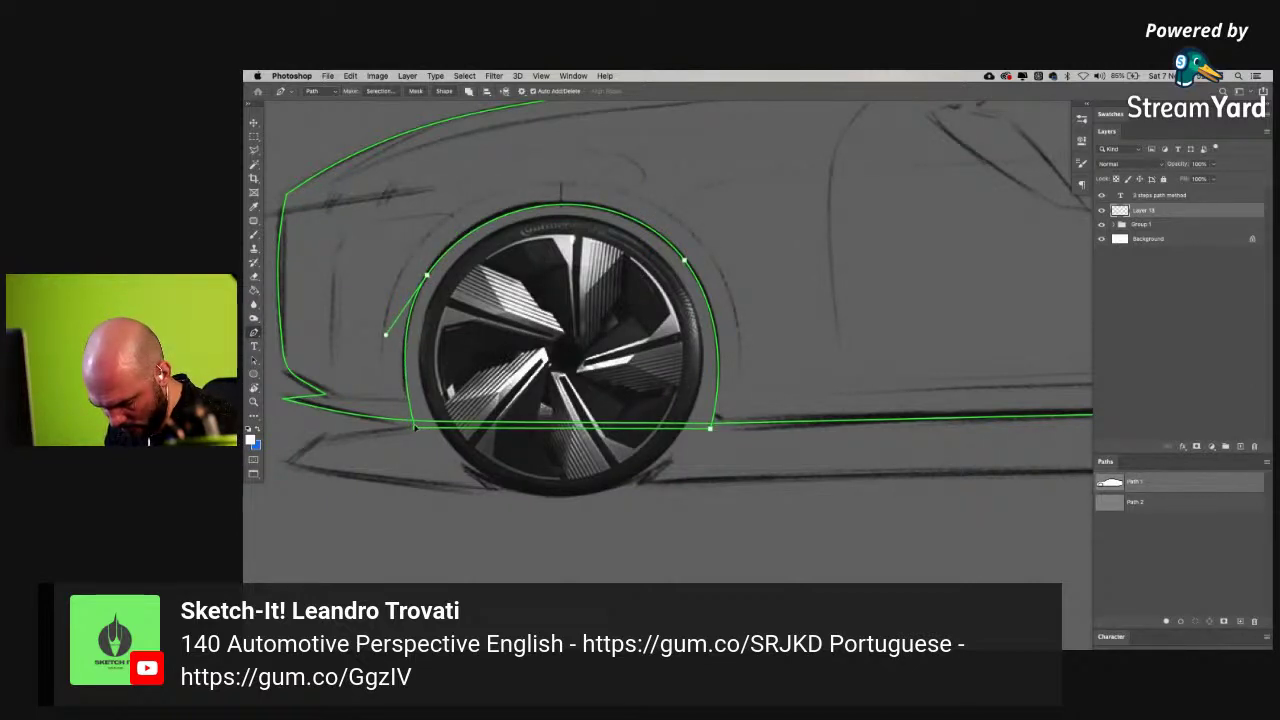
- Fine-tune the curve handle on the rear side of the front wheel arch and finish editing the path
left_click(517, 212)
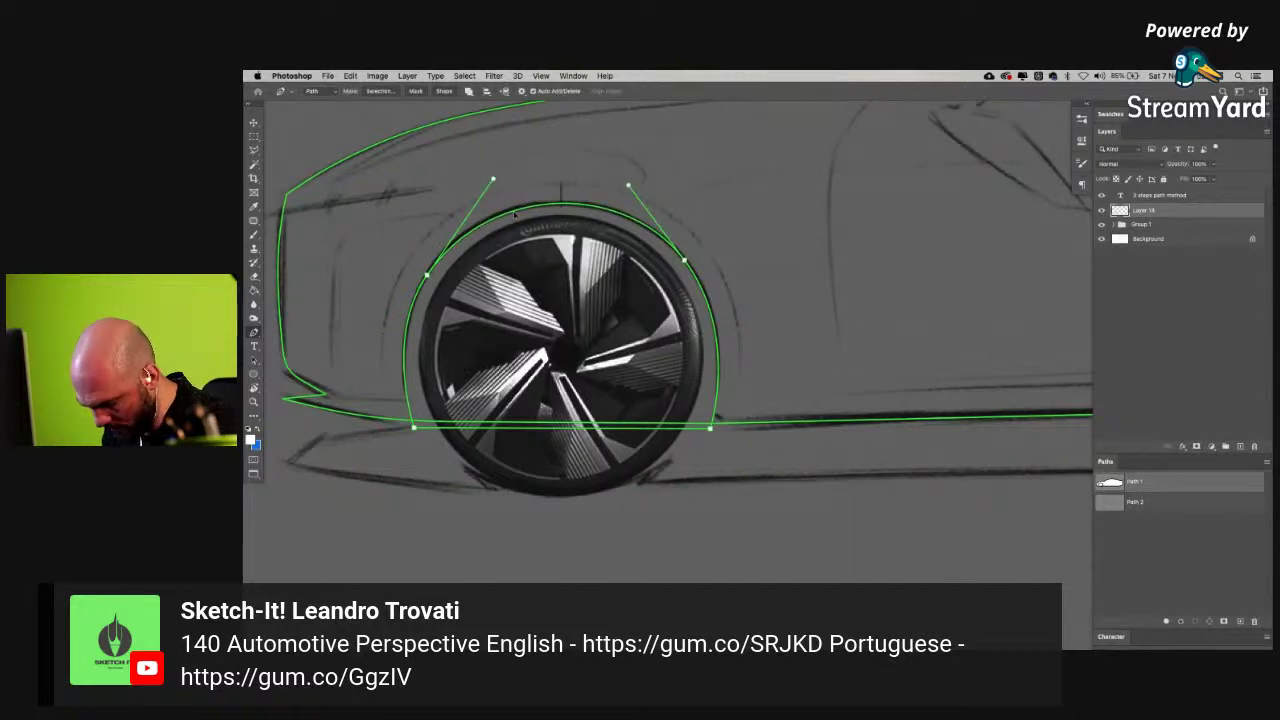
left_click(713, 318)
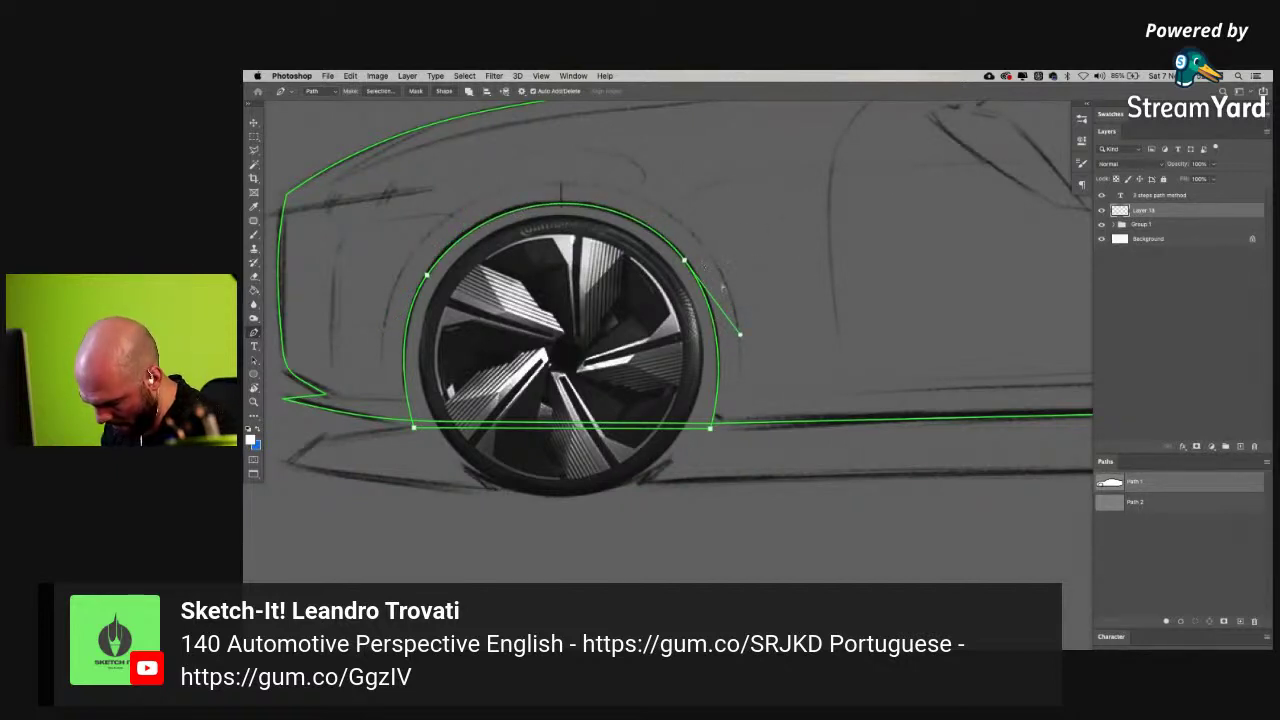
left_click_drag(740, 334, 742, 336)
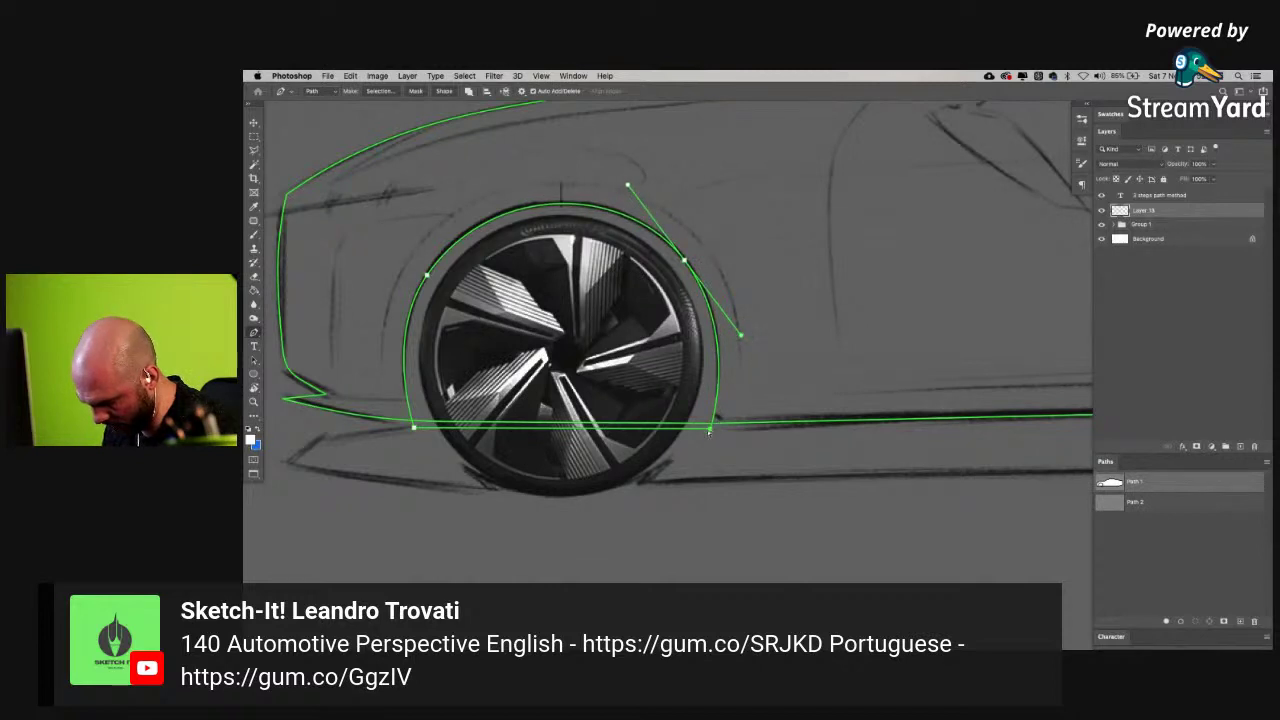
key("Escape")
key("a")
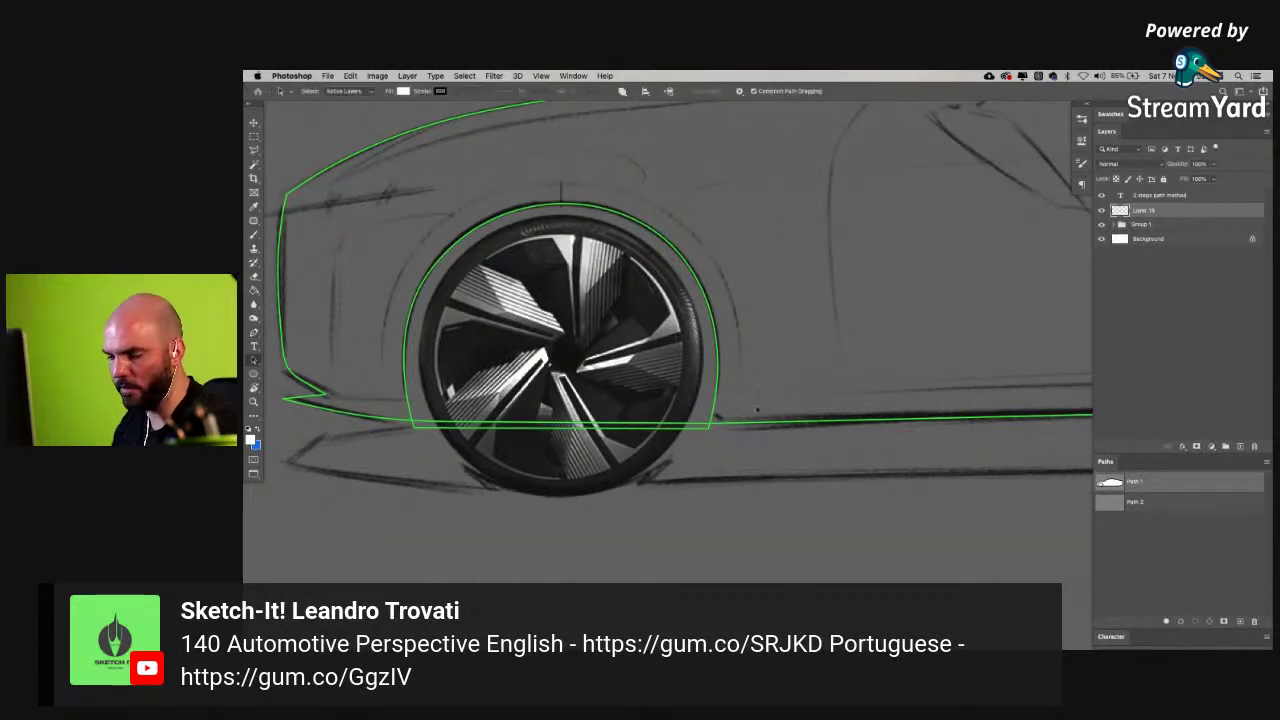
- Show the canvas in full-screen mode and create a white Solid Color fill layer from the body and wheel arch paths
key("super+minus")
key("super+minus")
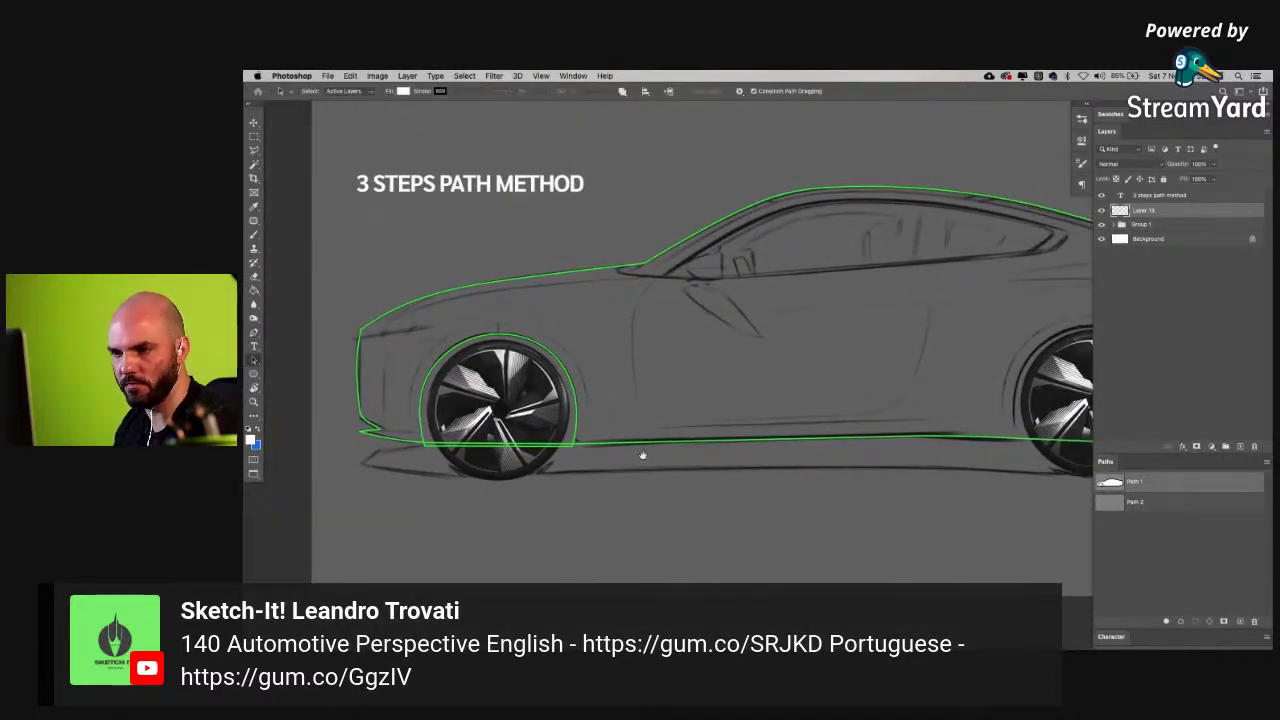
left_click_drag(643, 455, 626, 453)
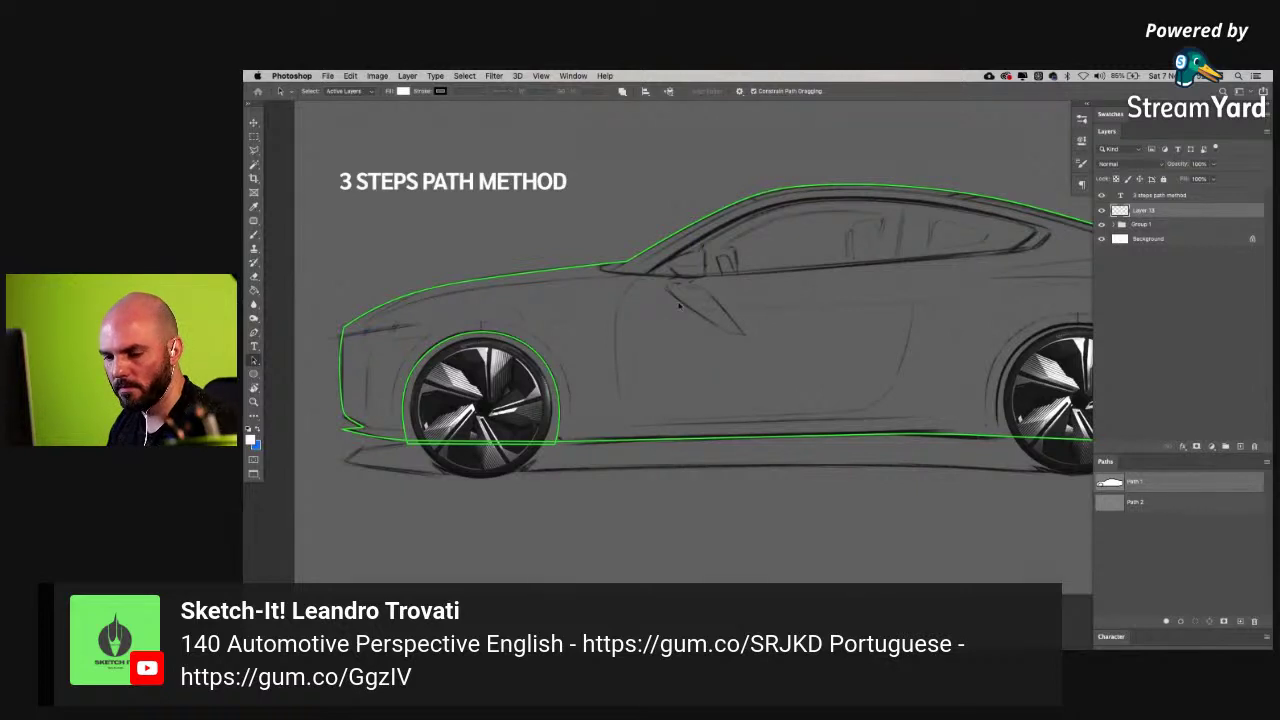
key("f")
key("f")
key("f")
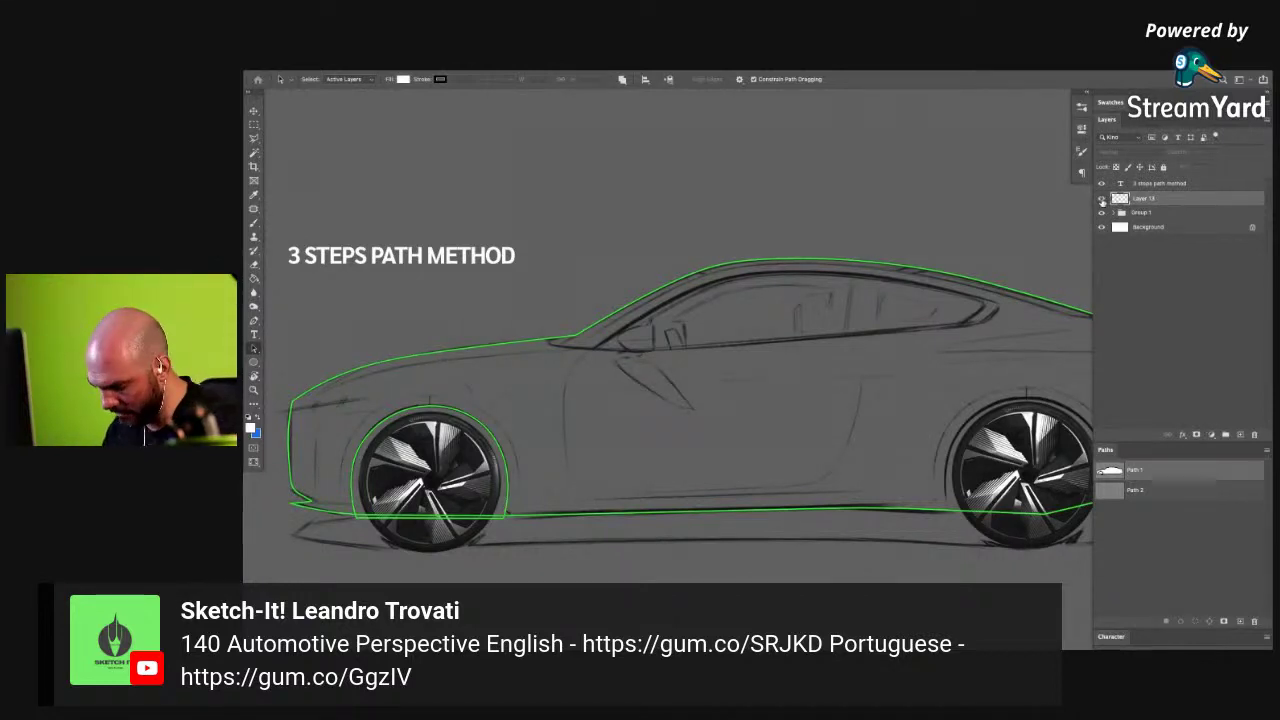
left_click(1212, 435)
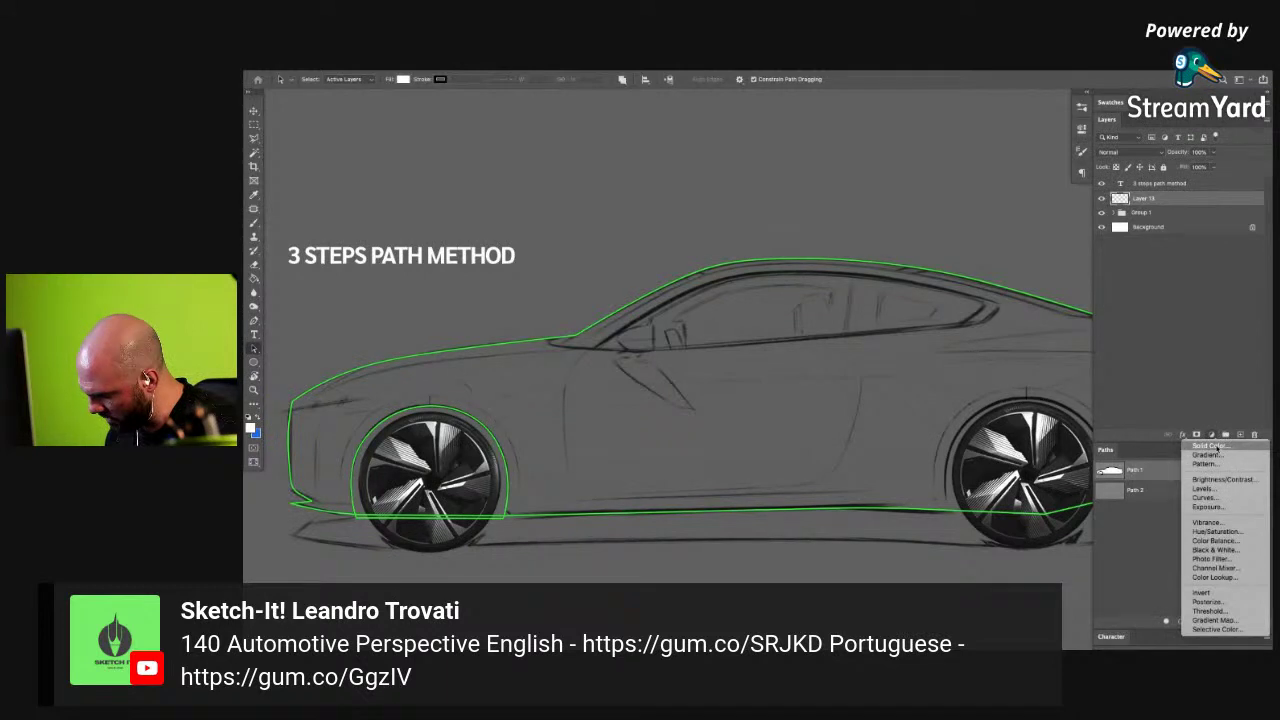
left_click(1216, 445)
left_click(944, 313)
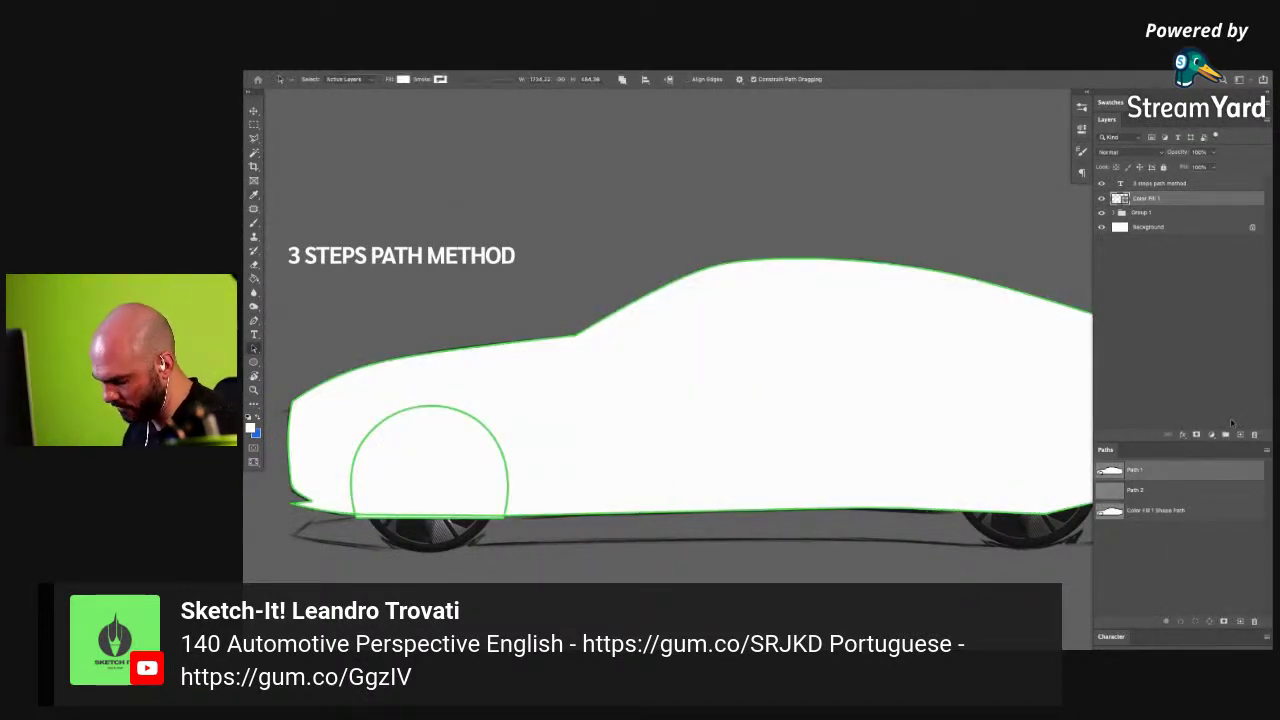
- Change the car shape's Solid Color fill to bright blue with hue 244, saturation 100 and brightness 100
left_click(1152, 552)
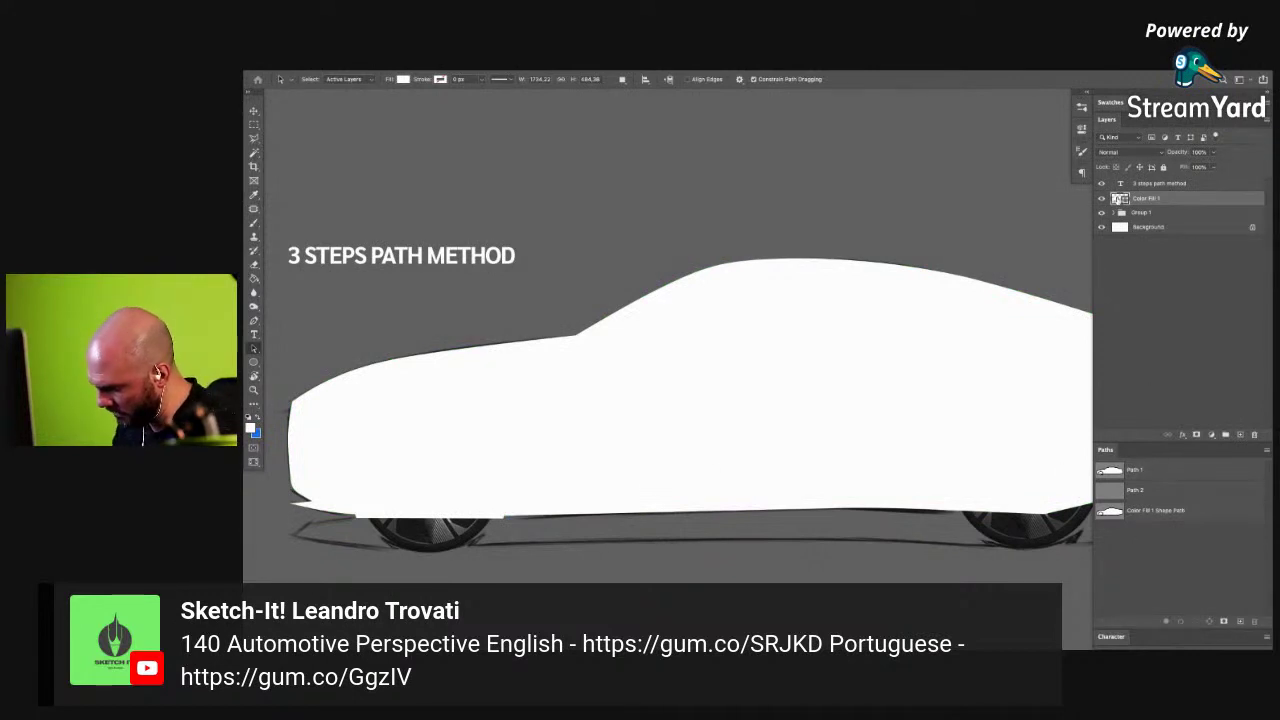
double_click(1118, 199)
left_click(843, 362)
left_click(828, 320)
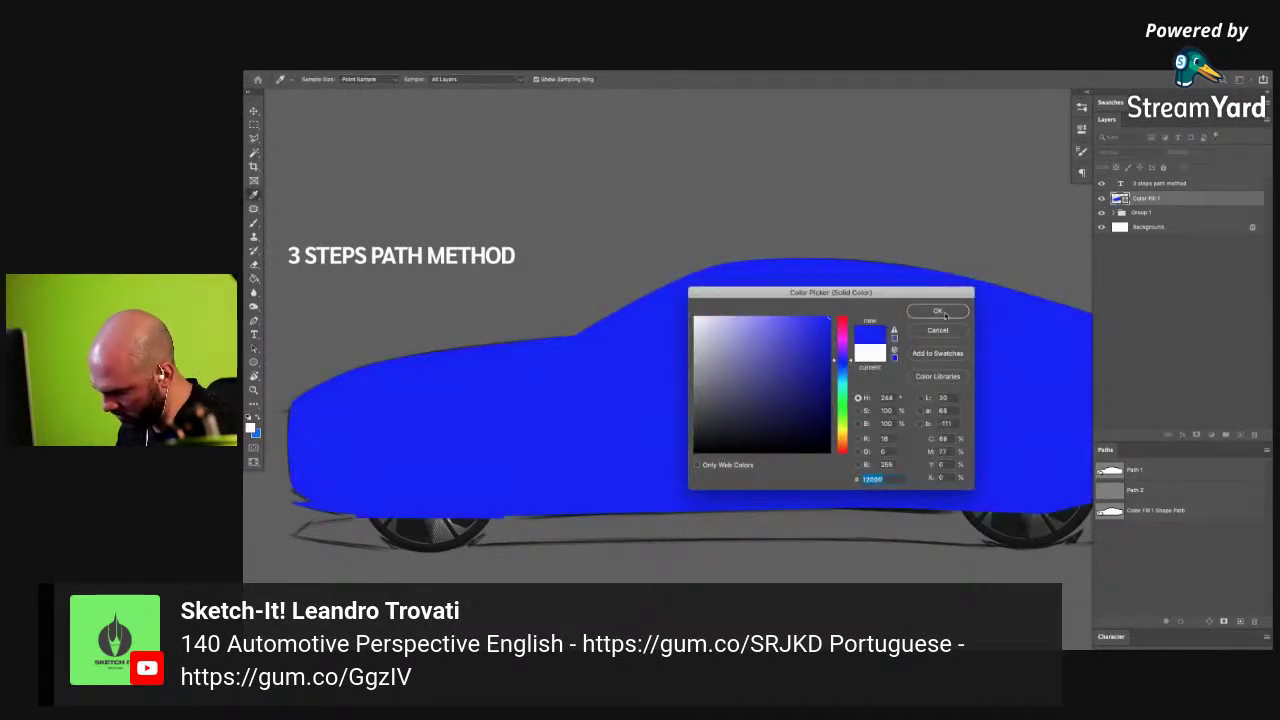
left_click(938, 311)
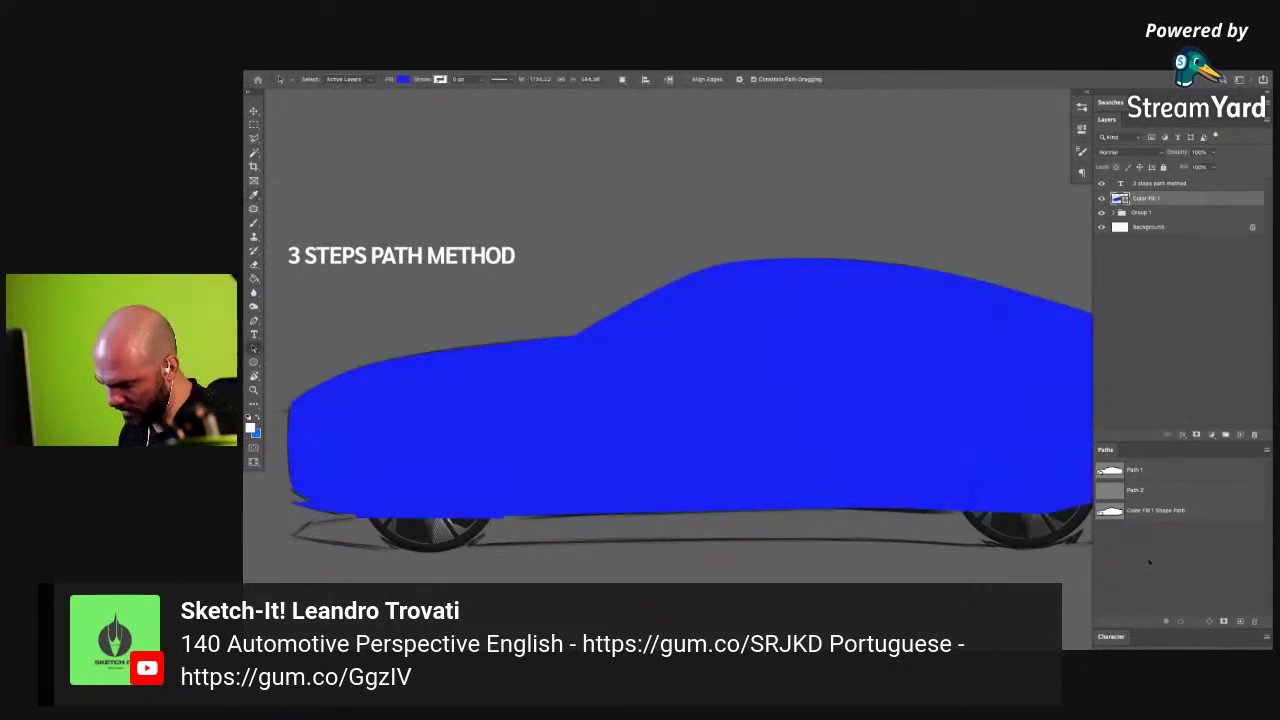
- Compare Path 1 with the fill layer's shape path by displaying each outline over the blue shape
left_click(1116, 472)
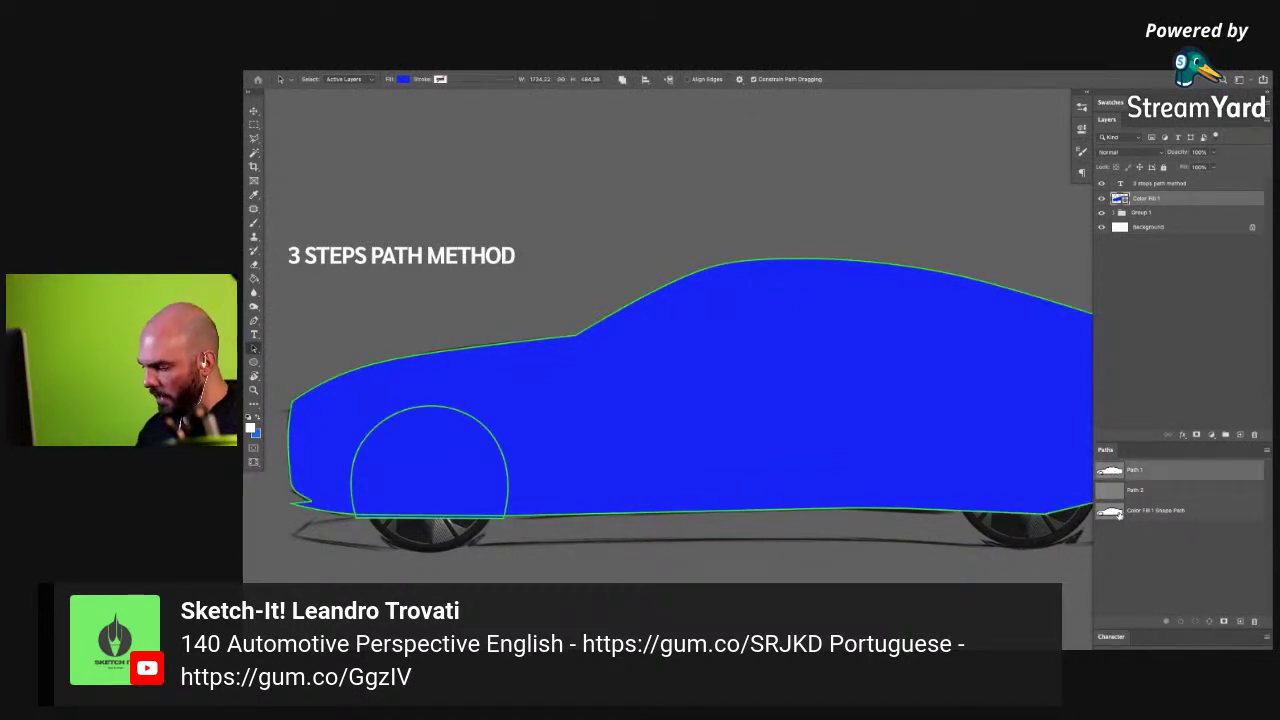
left_click(1140, 540)
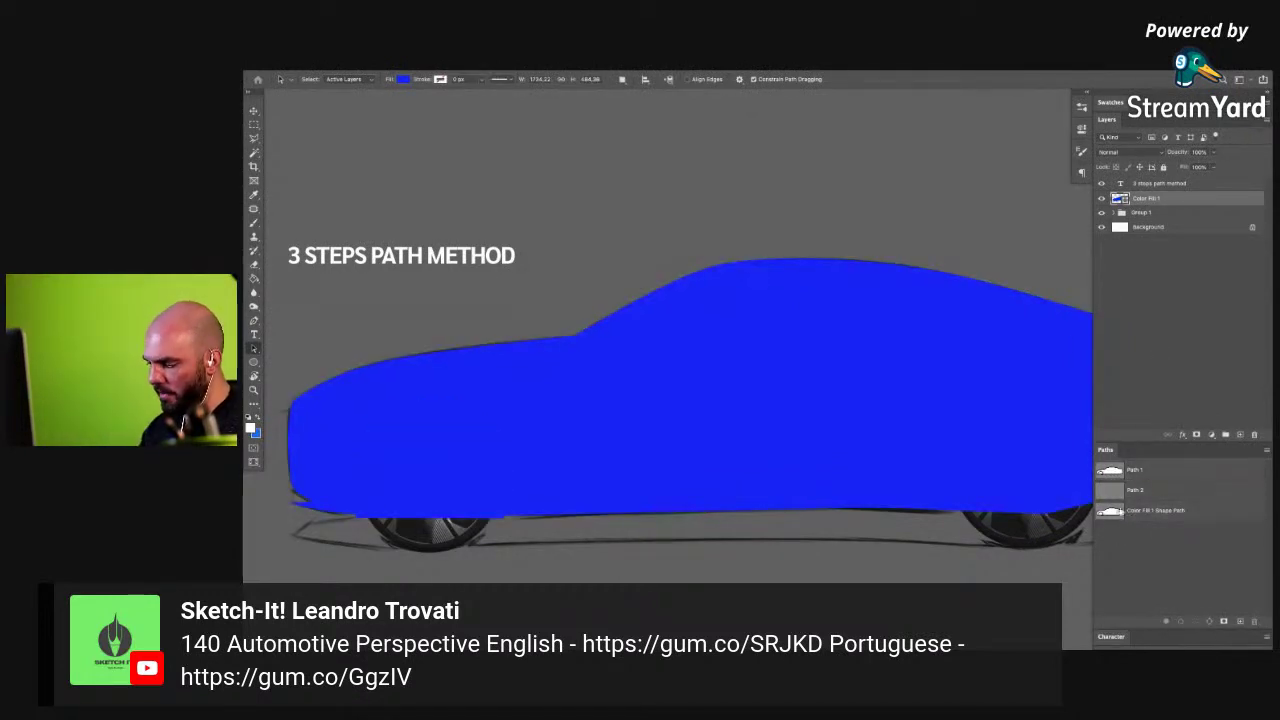
left_click(1128, 508)
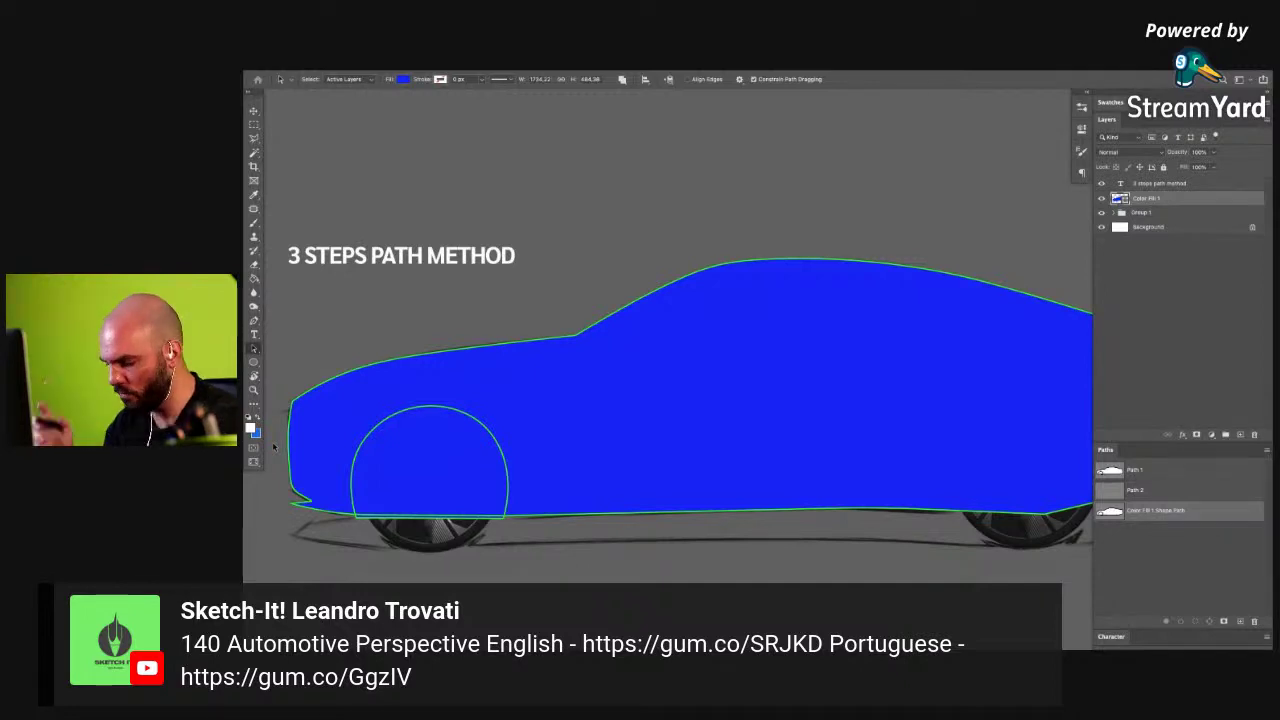
left_click(1126, 535)
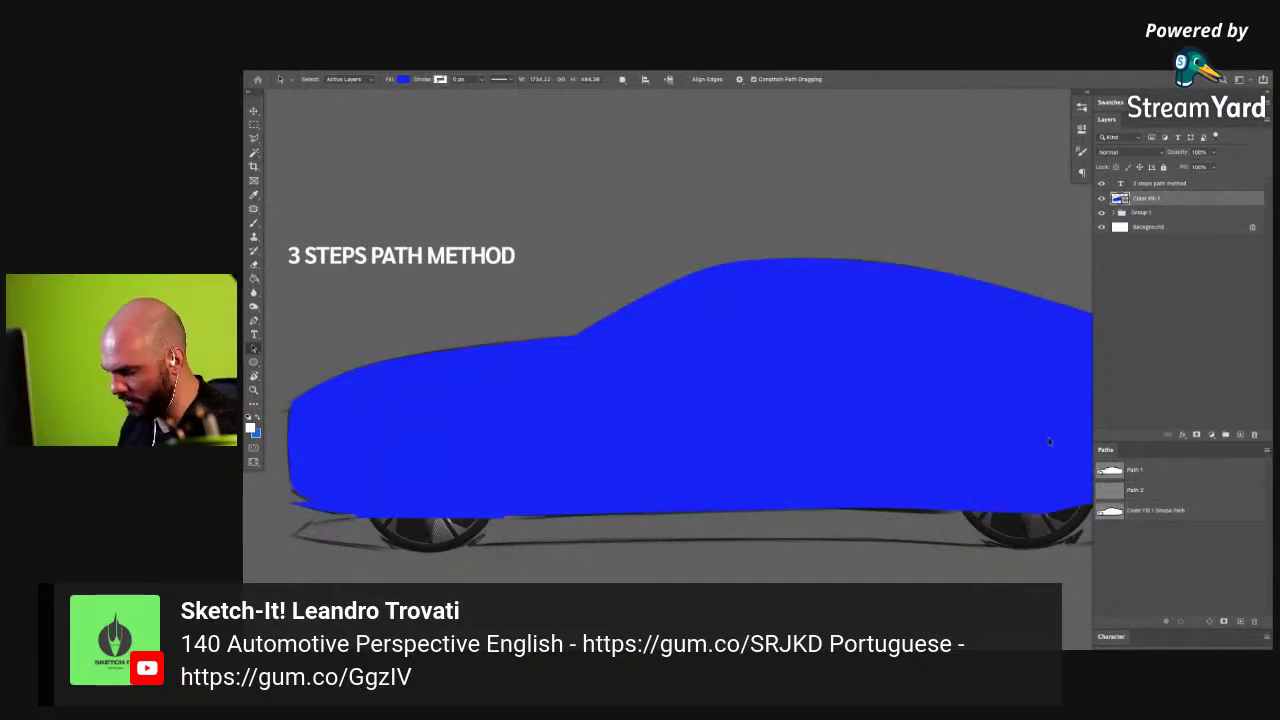
left_click(1110, 511)
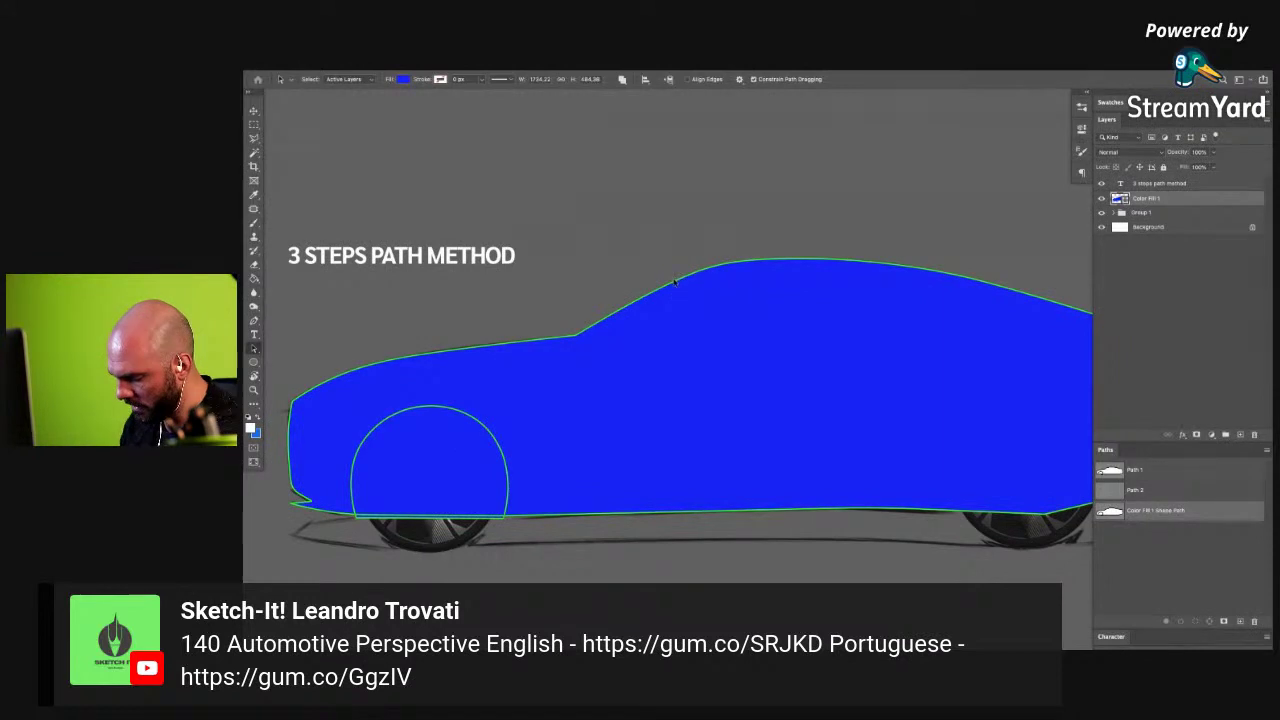
left_click(1110, 470)
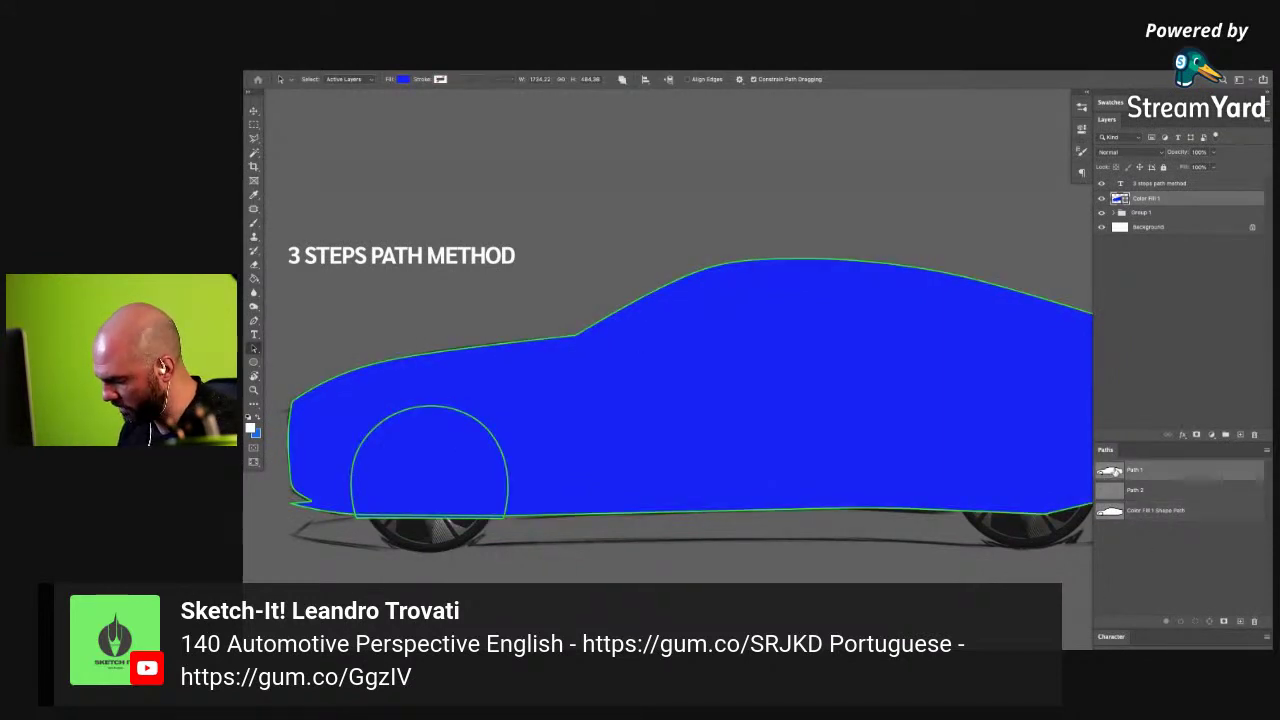
- Set the body outline in the fill layer's shape path to subtract, and view the inverted fill without the interface
left_click(1110, 511)
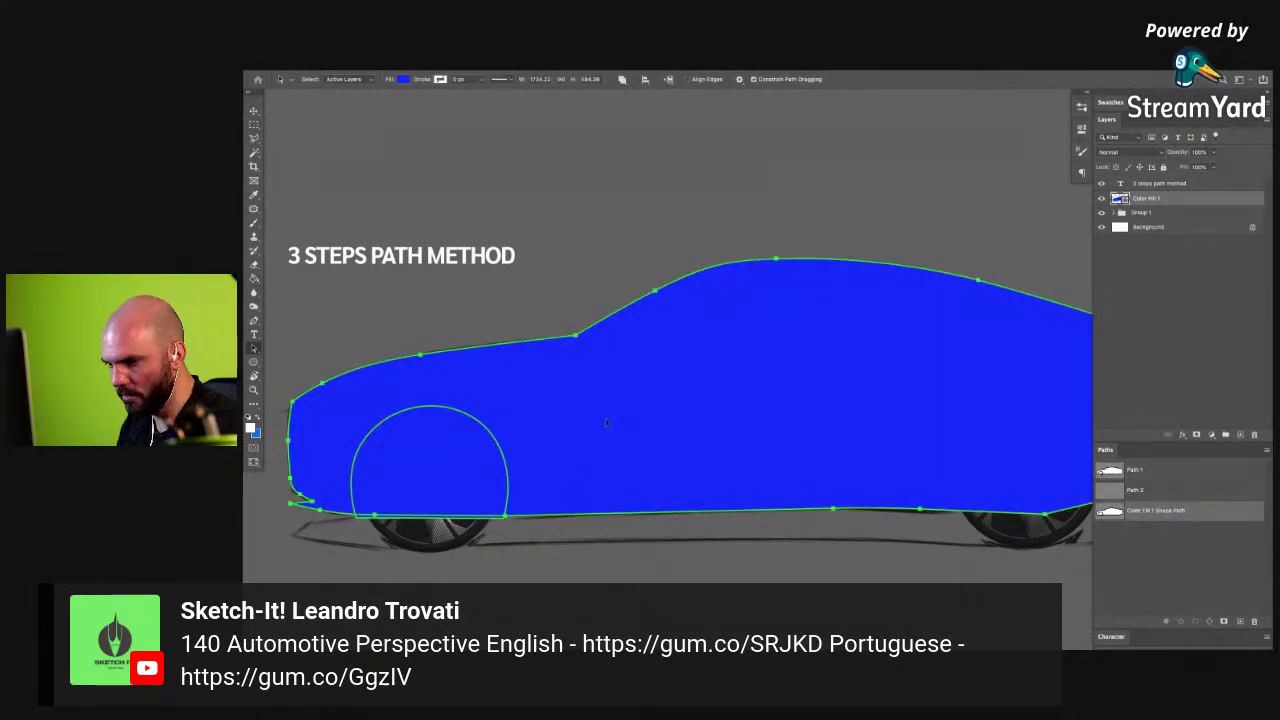
key("minus")
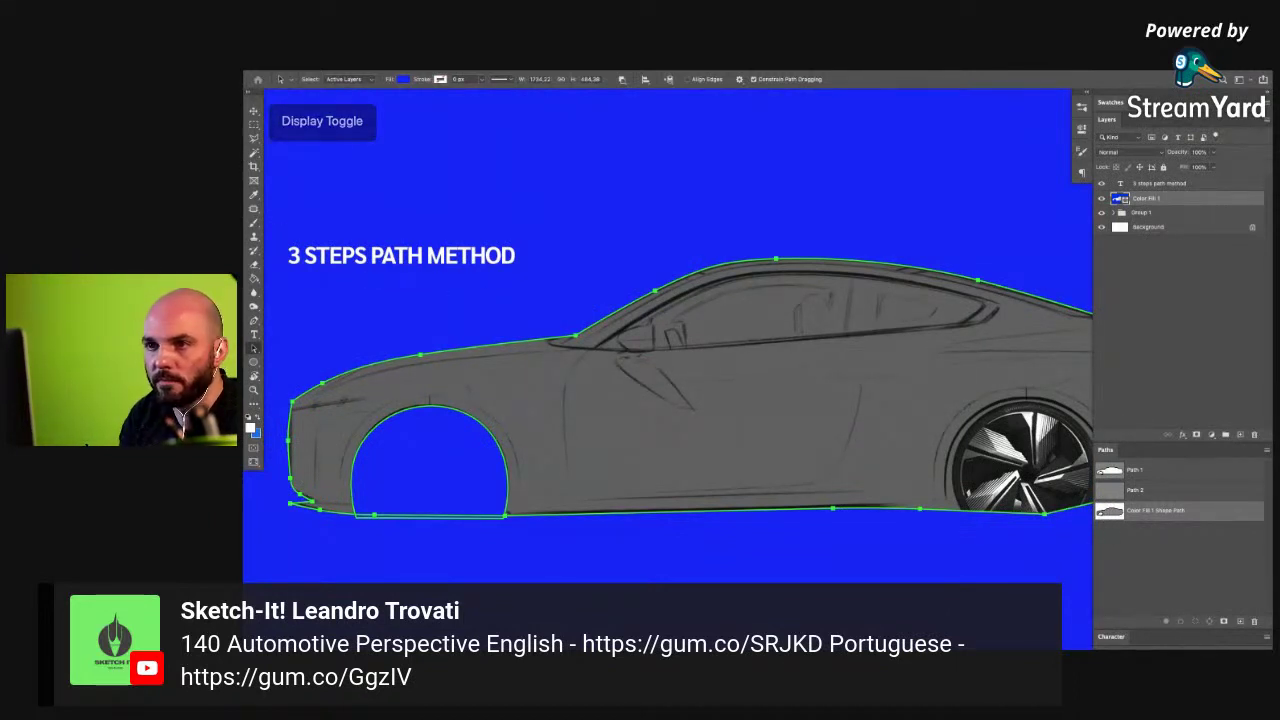
key("Tab")
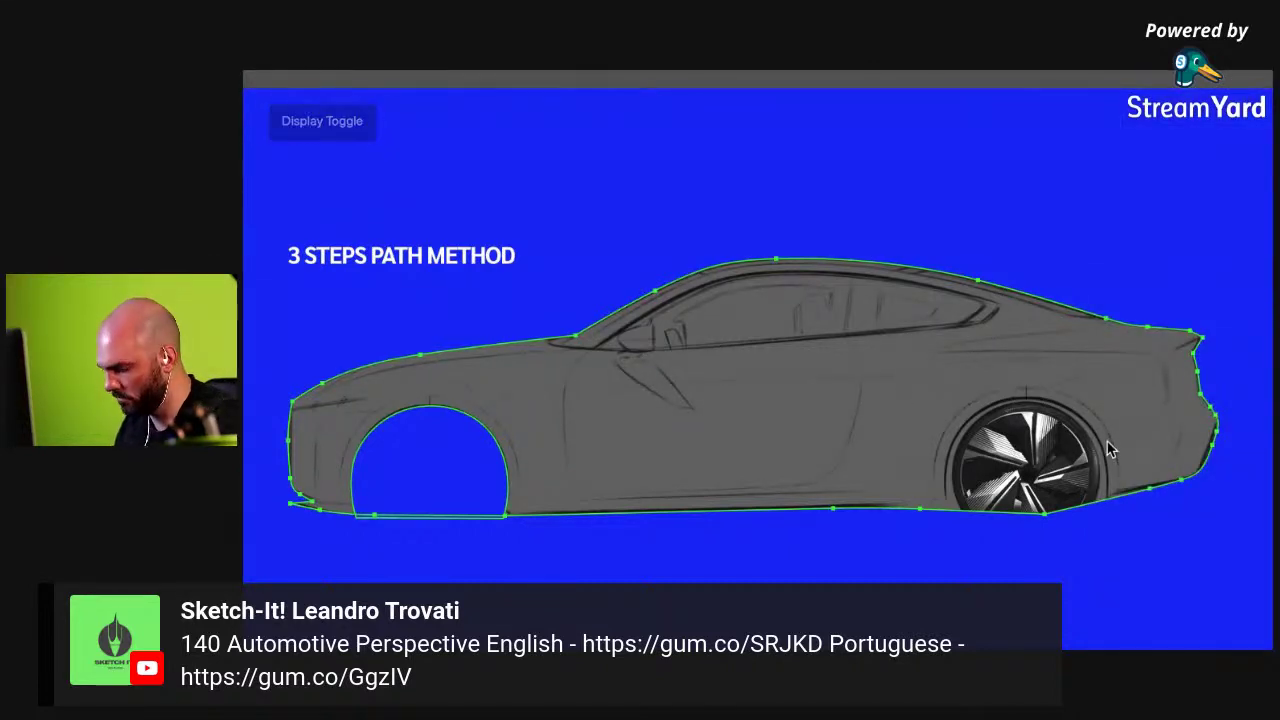
key("Tab")
key("Tab")
key("Tab")
left_click(1171, 539)
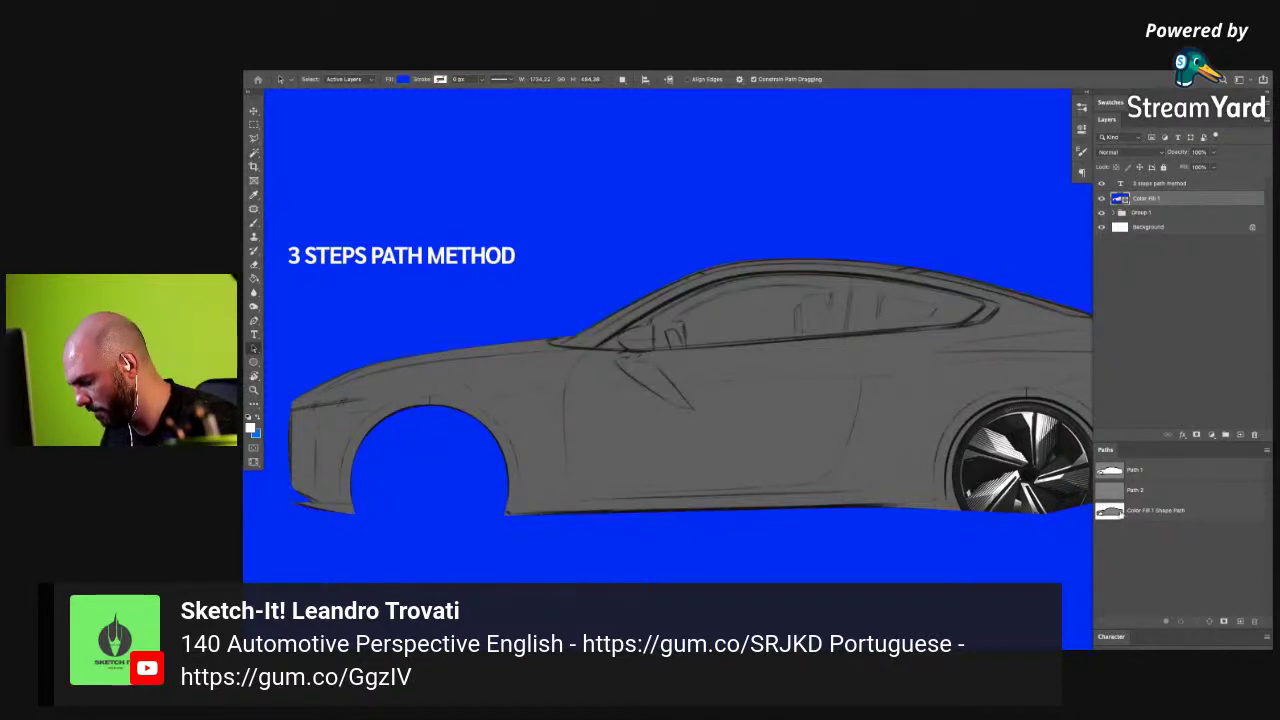
- Select the body and wheel arch outlines in the fill layer's shape path, switch them between add and subtract, and set both to Combine Shapes
left_click(1119, 515)
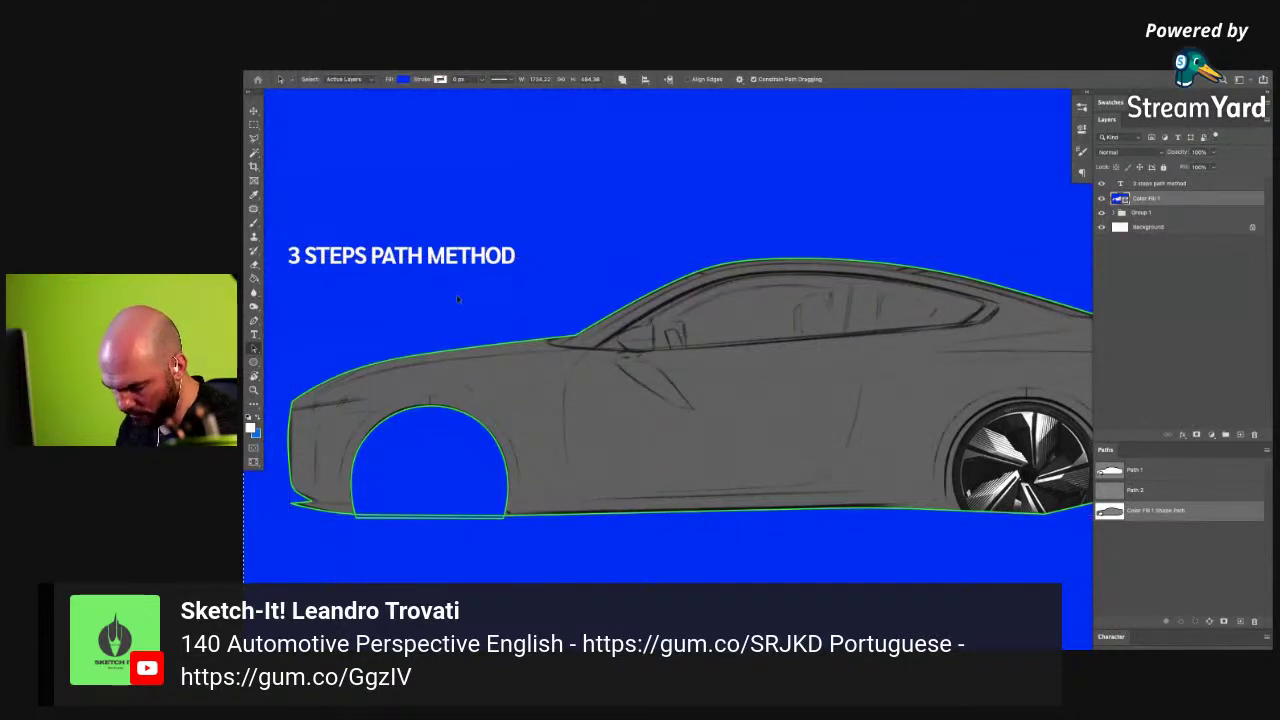
left_click(375, 346)
left_click(1115, 514)
left_click(505, 306)
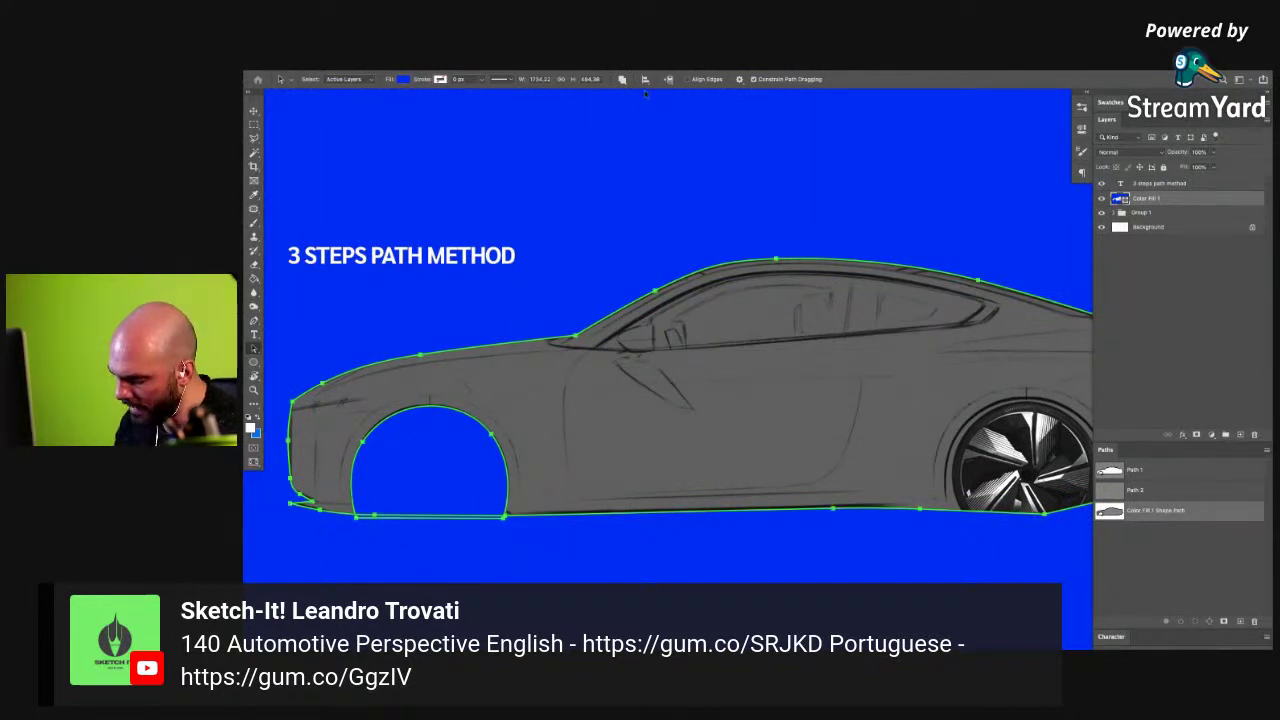
key("plus")
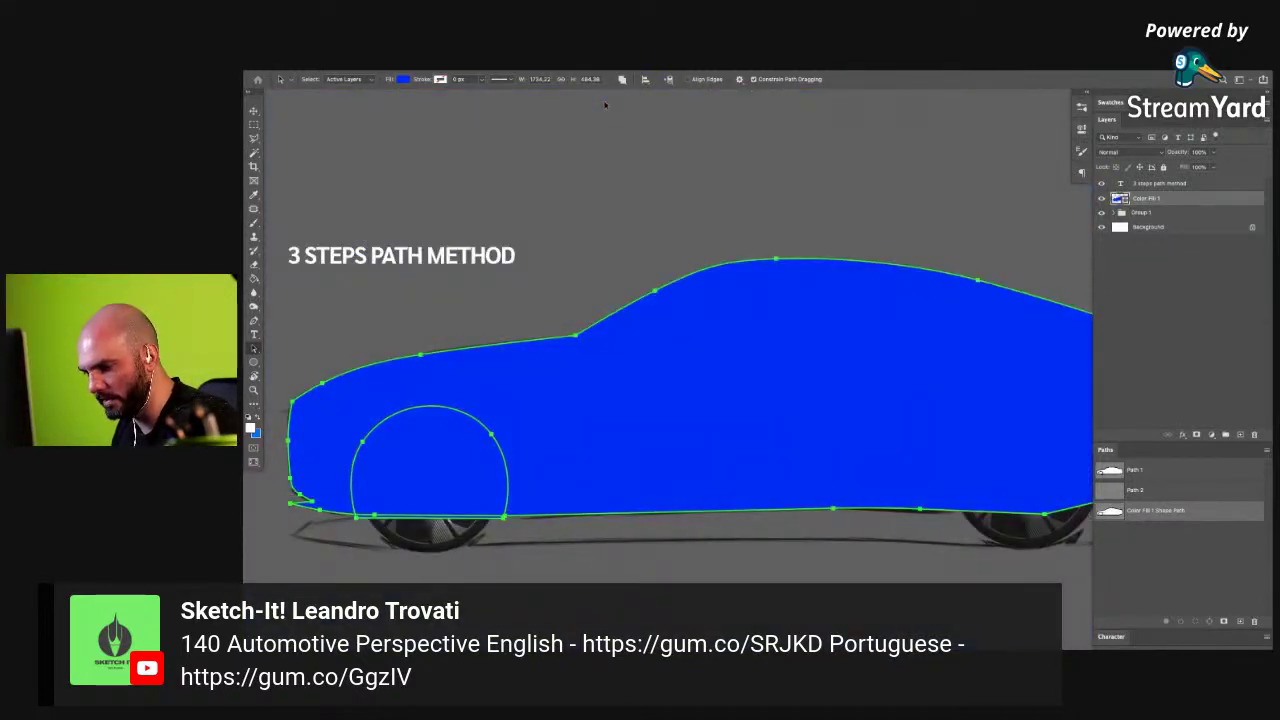
key("minus")
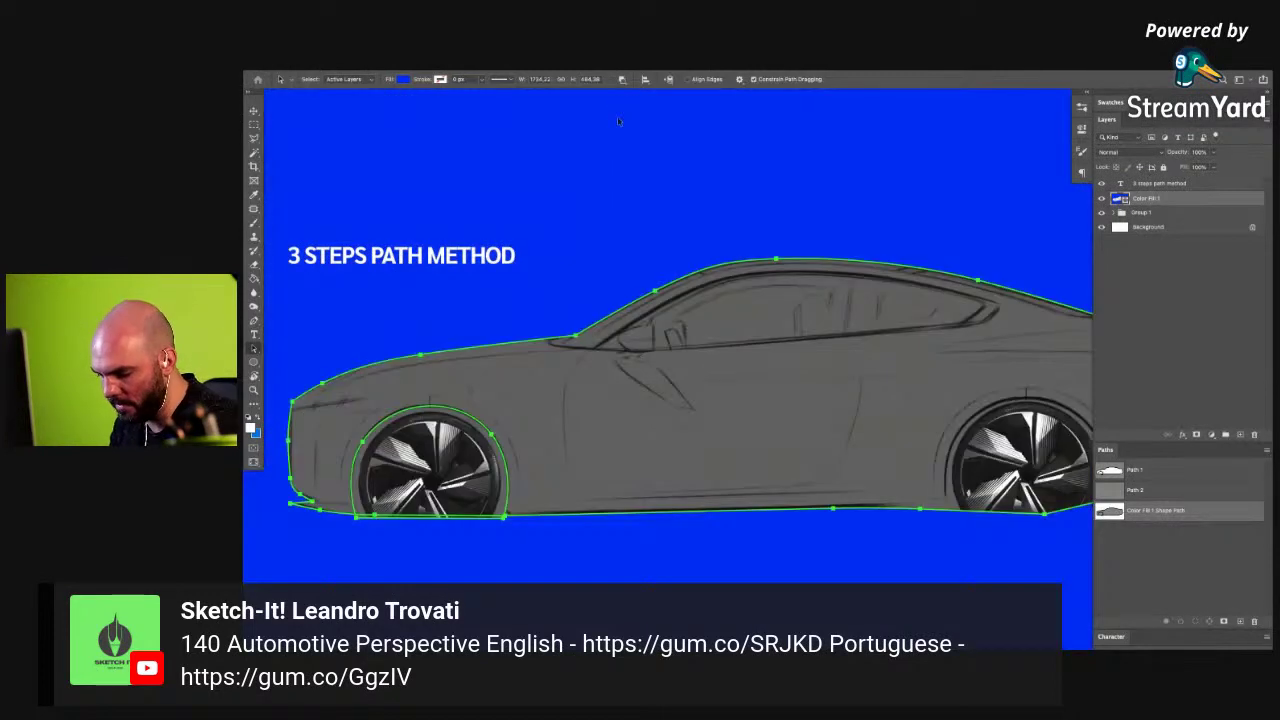
left_click(622, 79)
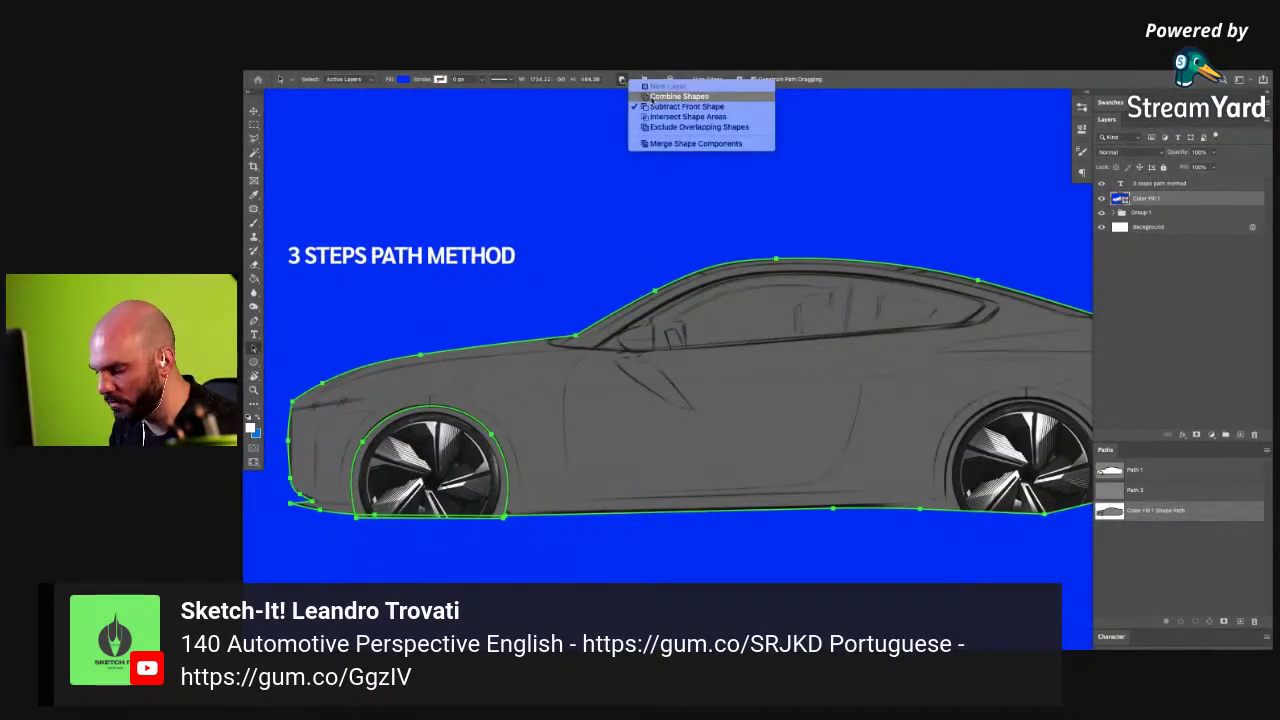
left_click(650, 97)
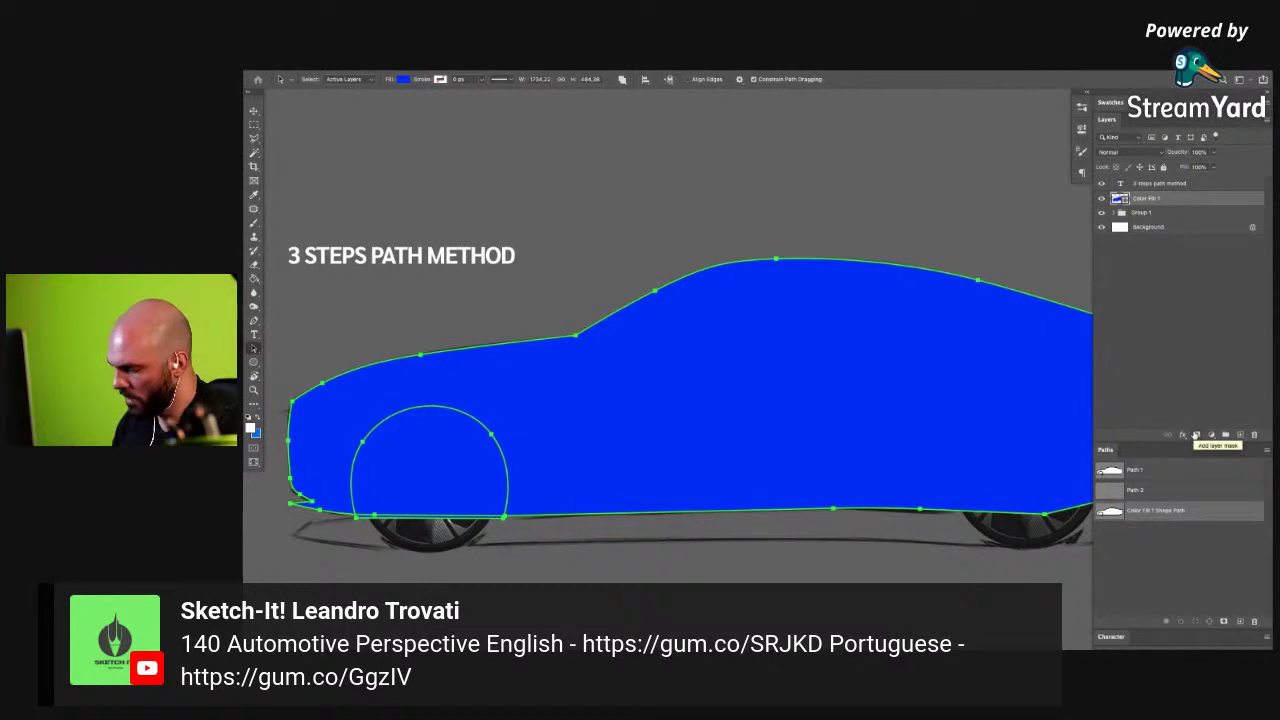
- Try deleting the wheel arch outline from the shape path, undo each deletion, and view the path arrangement options
left_click(1133, 540)
left_click(1113, 512)
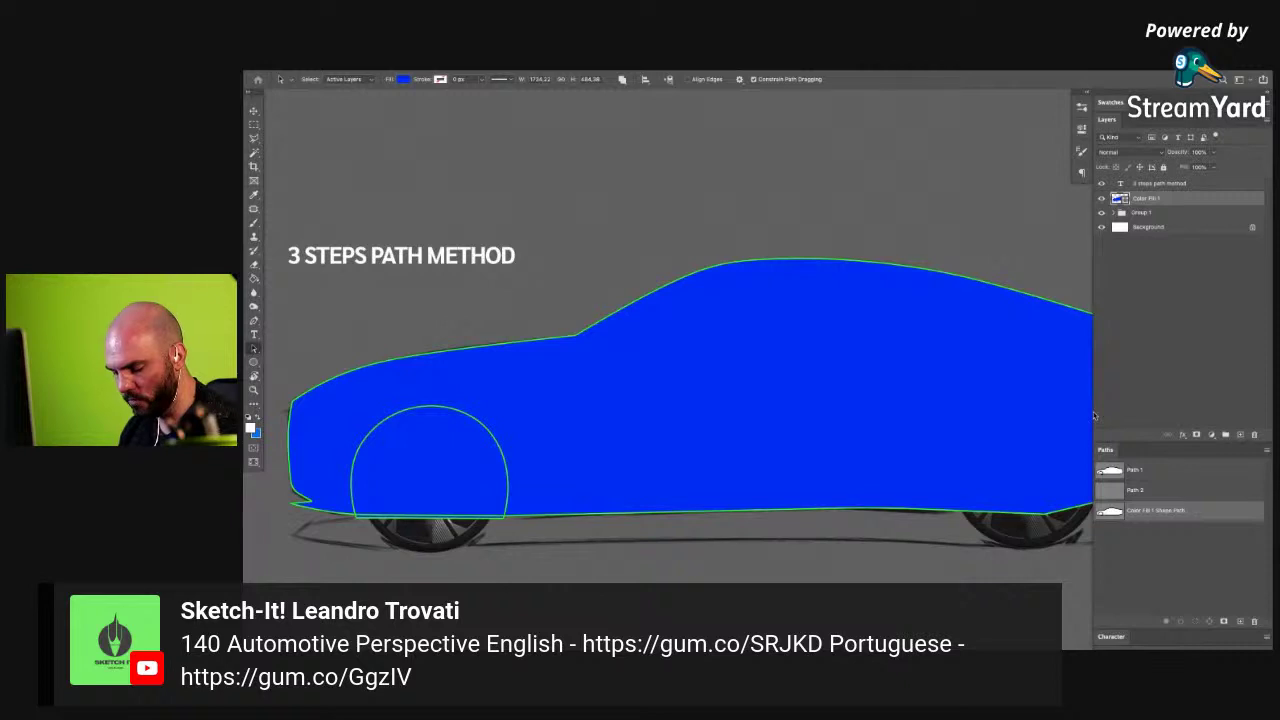
left_click(452, 421)
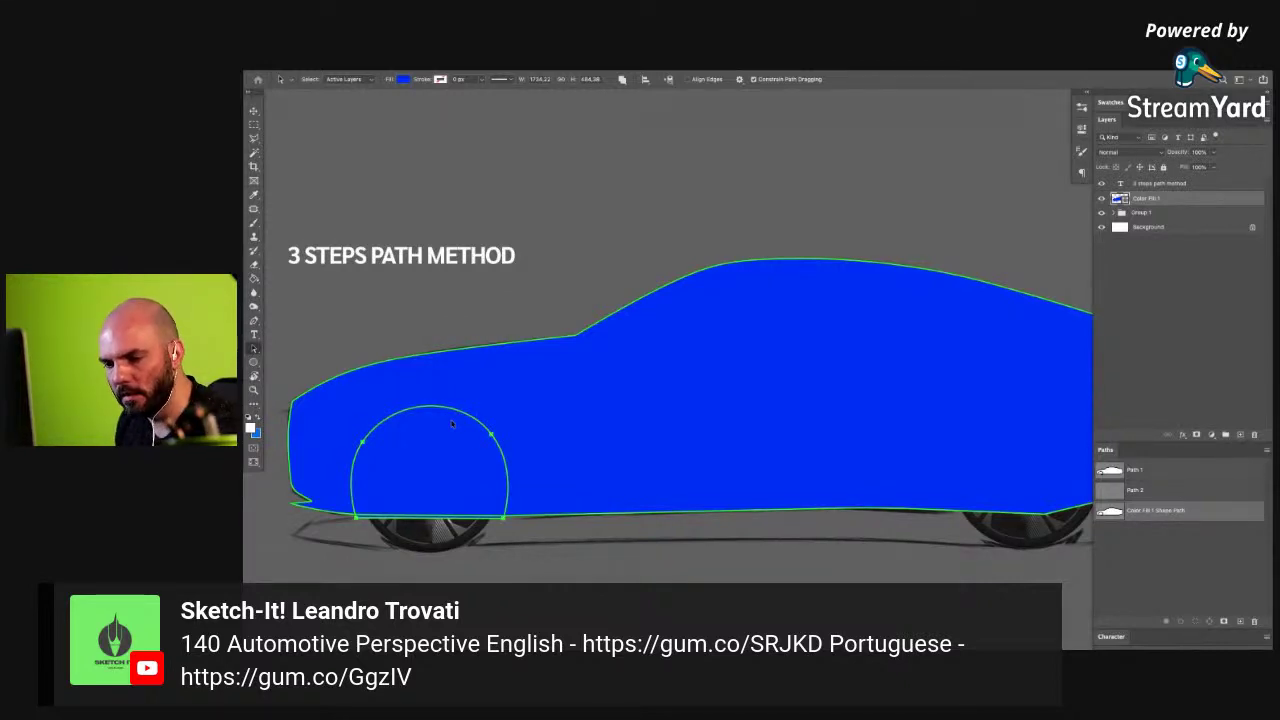
key("Delete")
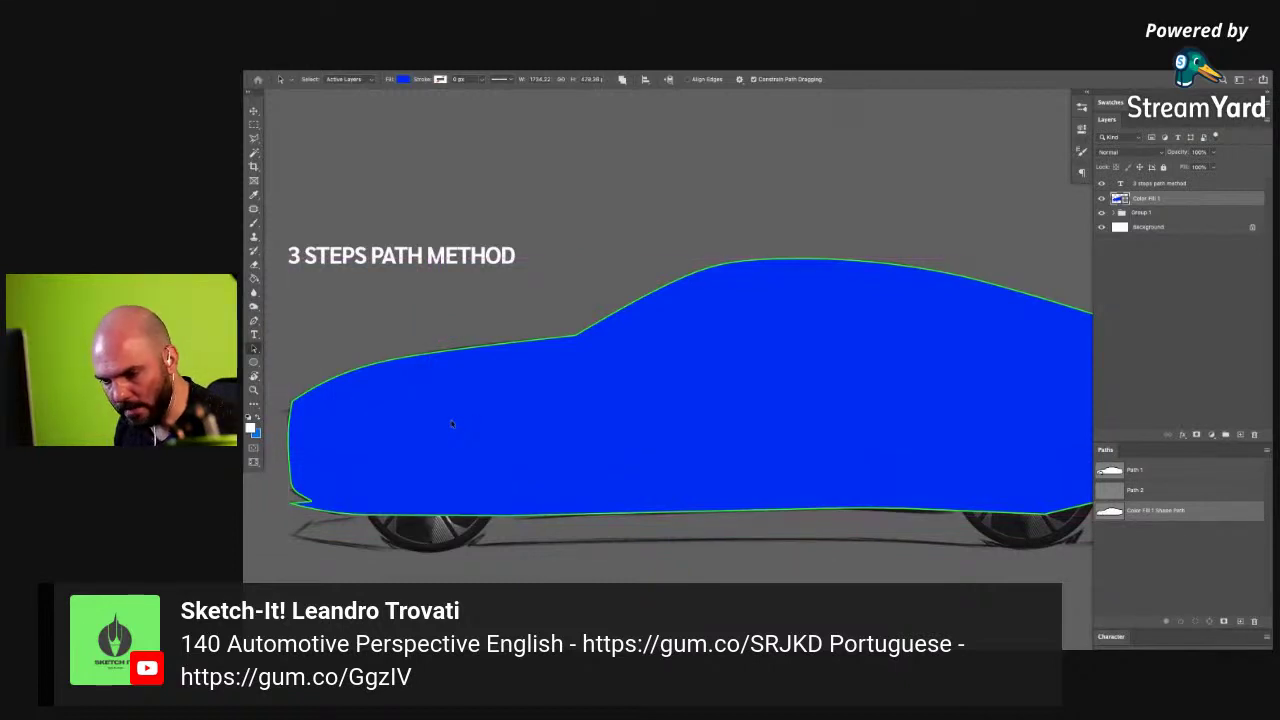
key("ctrl+z")
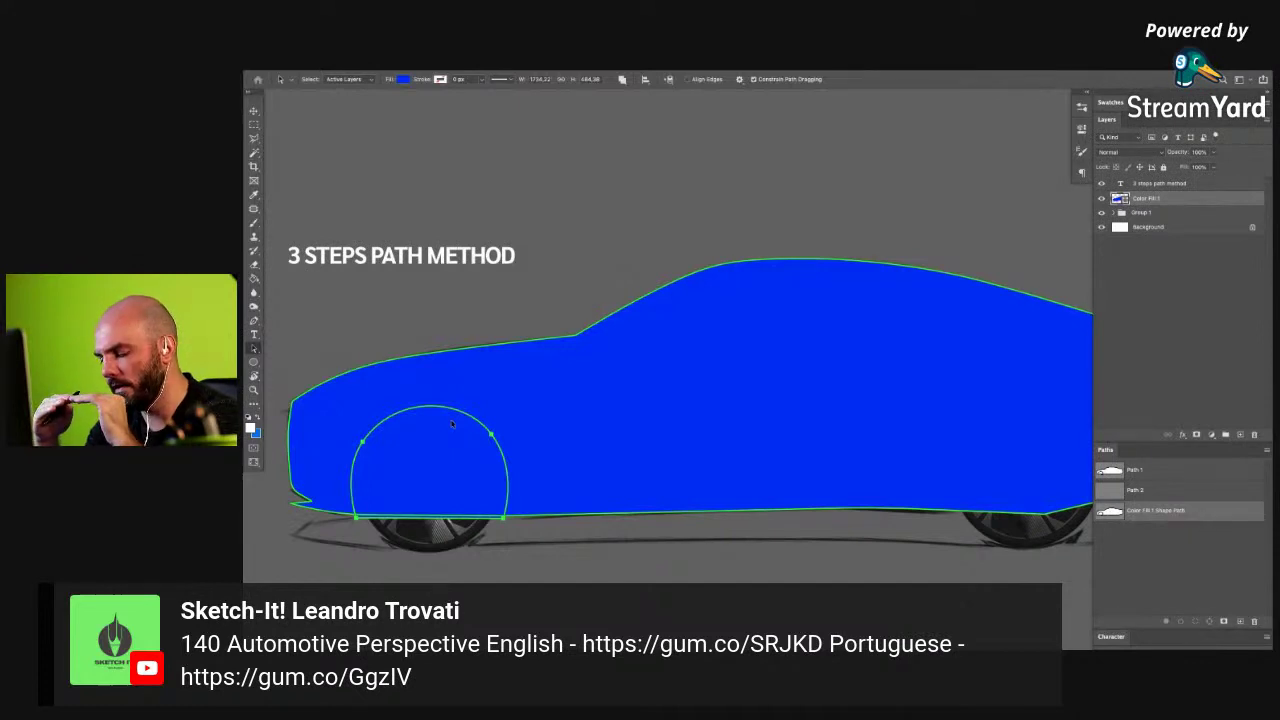
left_click(669, 79)
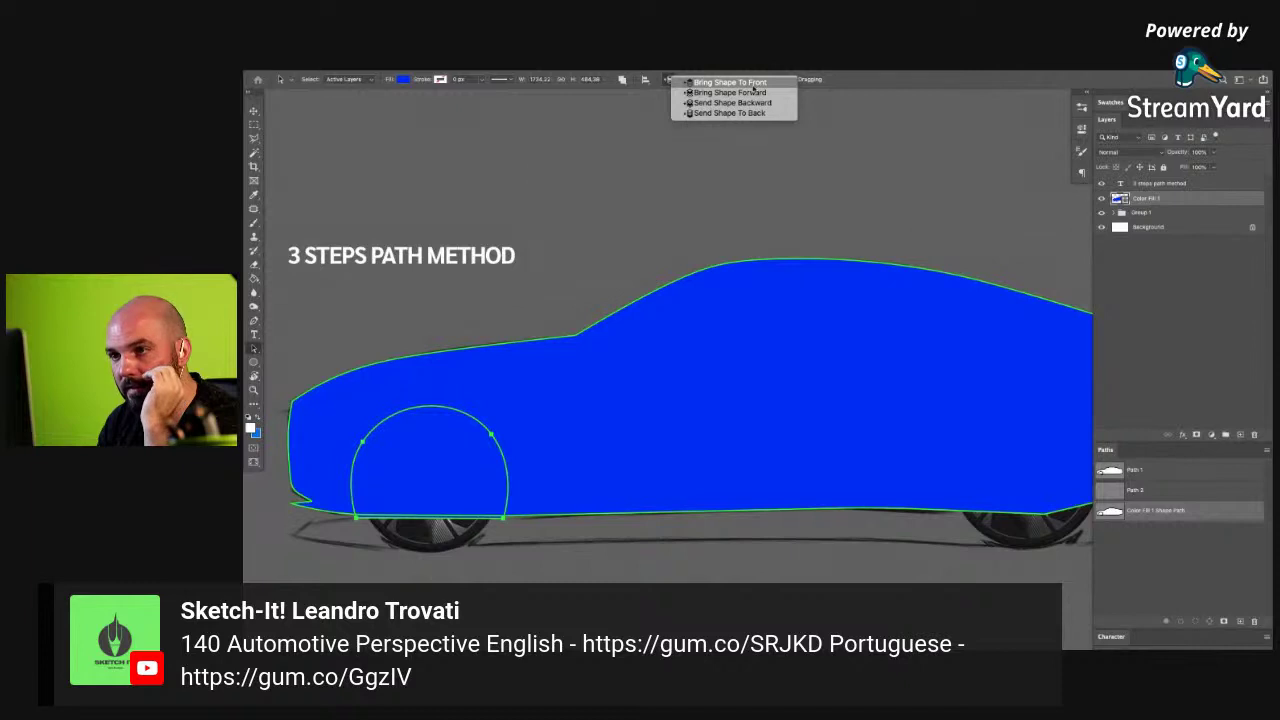
left_click(760, 160)
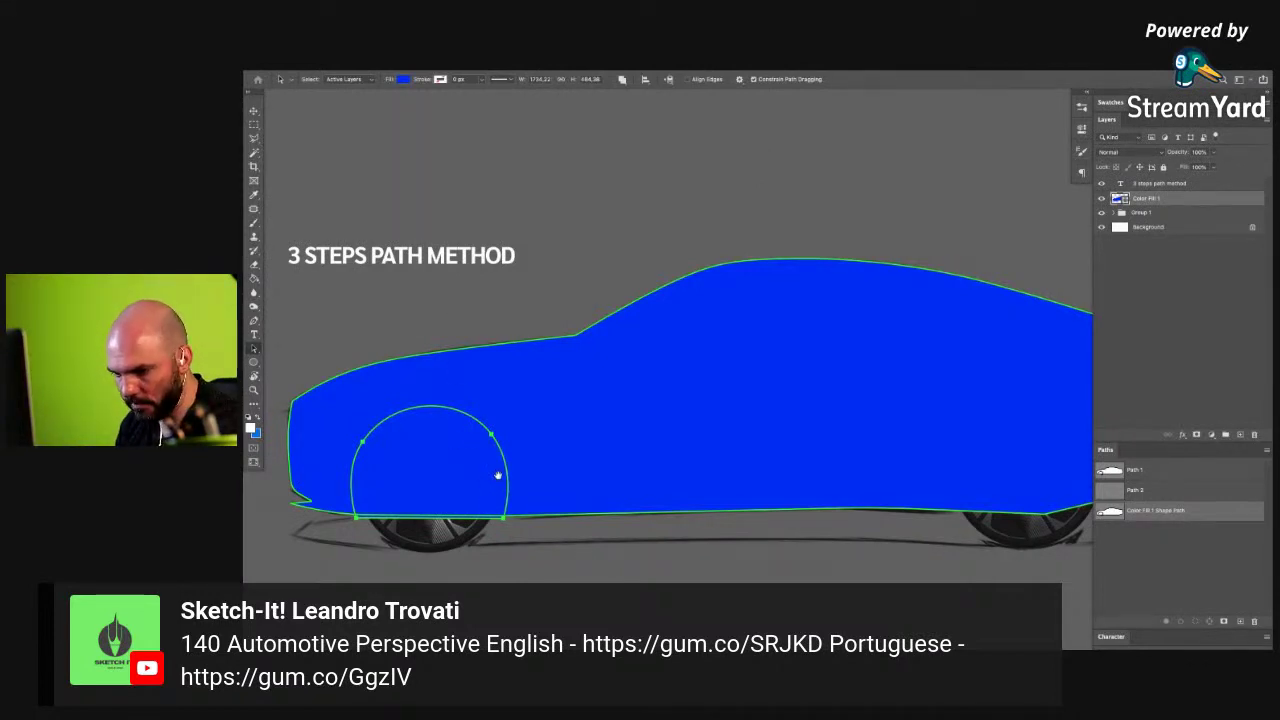
key("Delete")
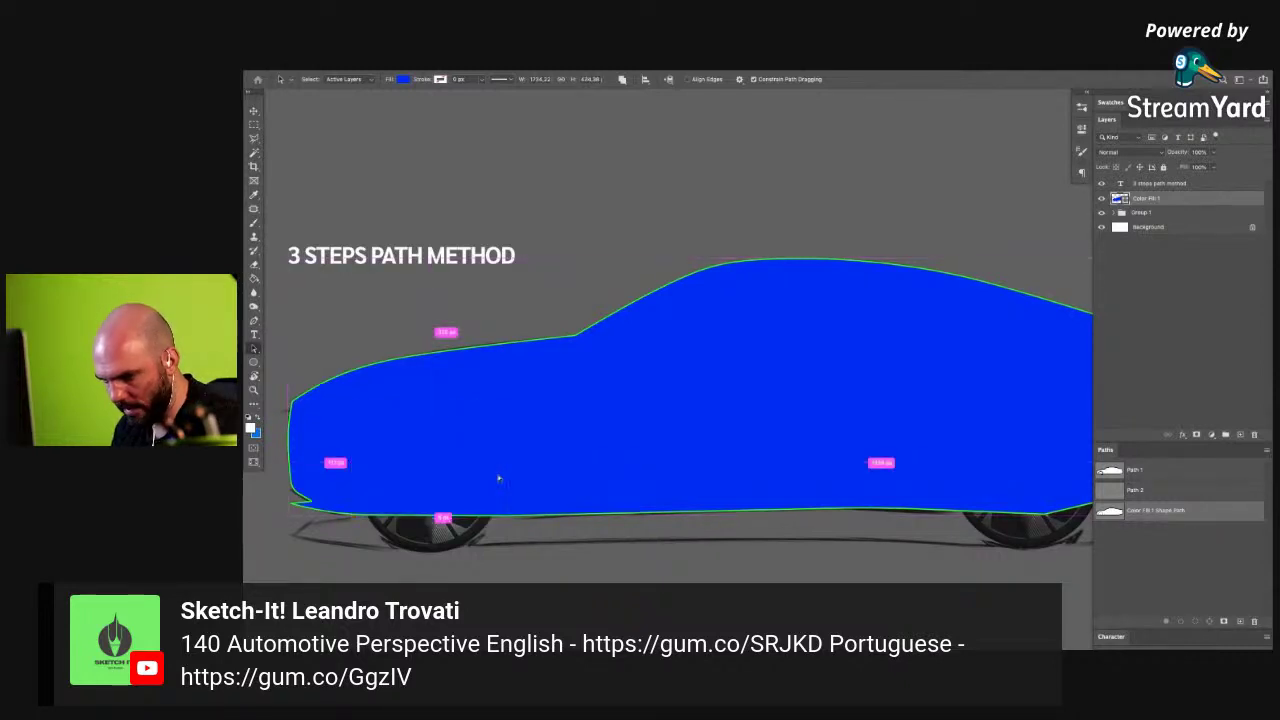
key("ctrl+z")
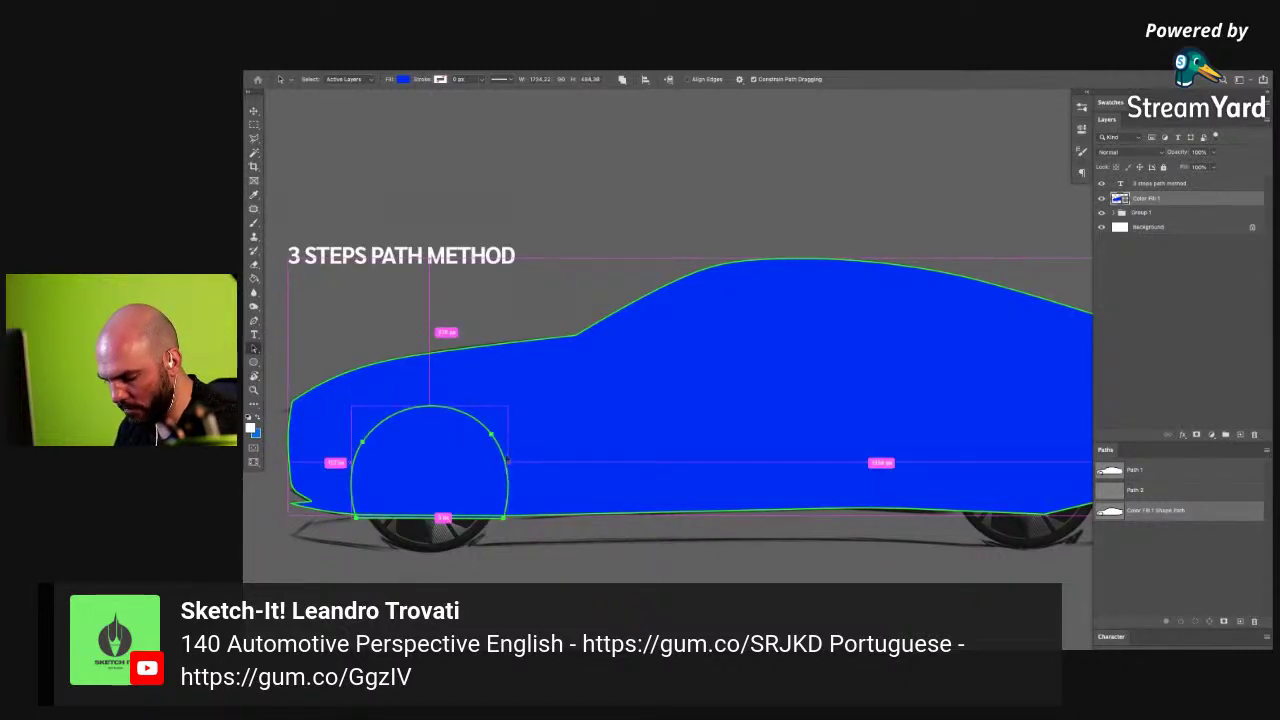
- Set the wheel arch outline to Subtract Front Shape, review the path operation options, and deselect the path
left_click(622, 79)
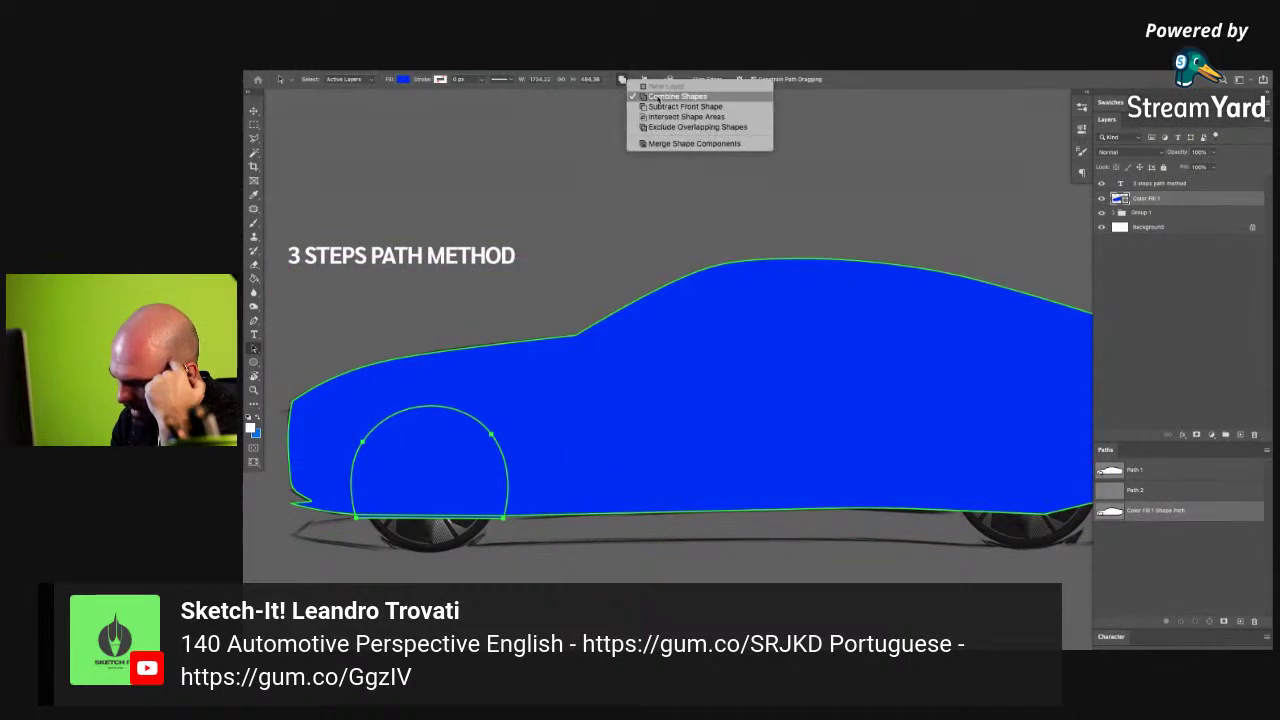
left_click(661, 107)
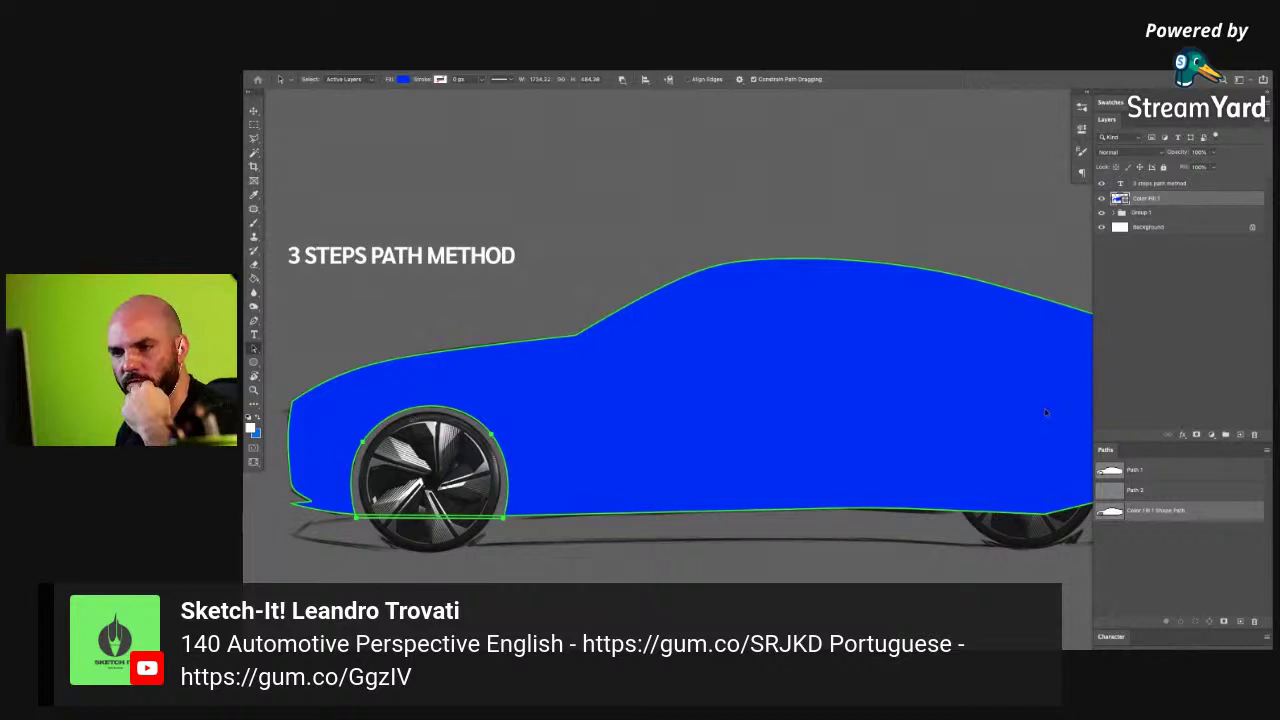
left_click(622, 79)
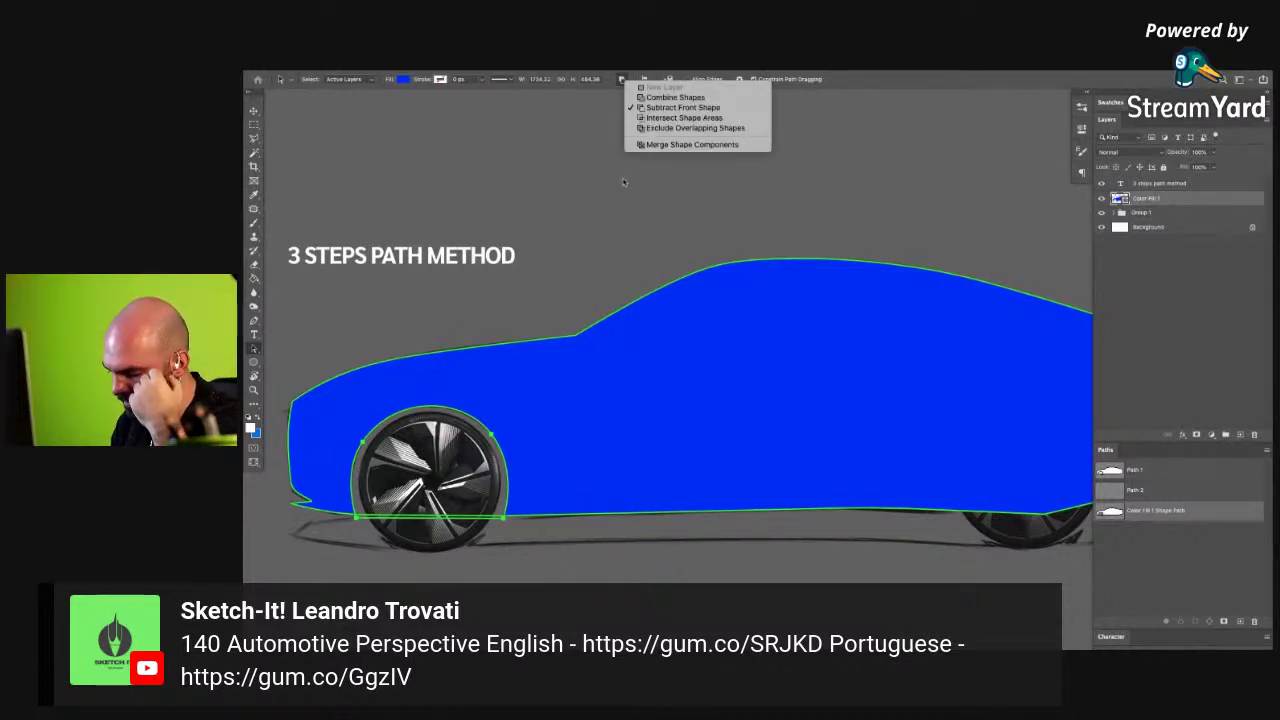
left_click(621, 178)
left_click(670, 540)
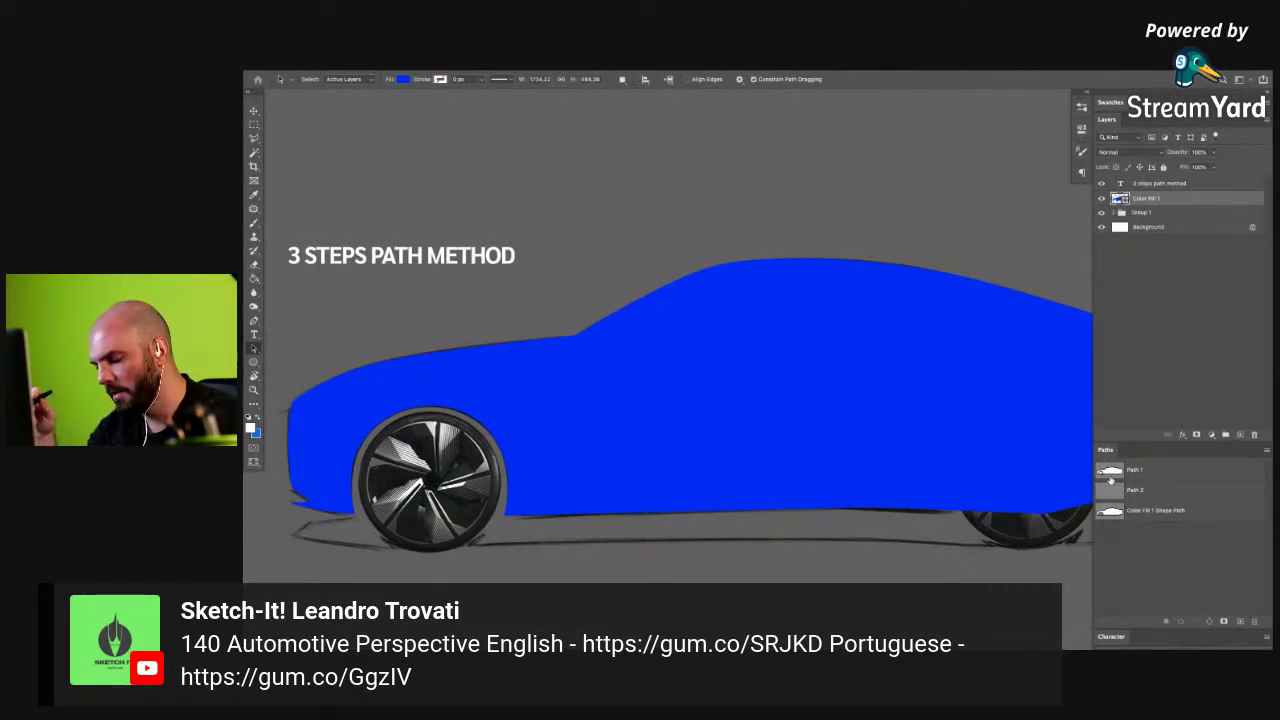
- Check the path operation options and compare the artwork with the title text and blue fill layers hidden and shown
left_click(622, 80)
left_click(637, 162)
left_click(622, 79)
left_click(580, 163)
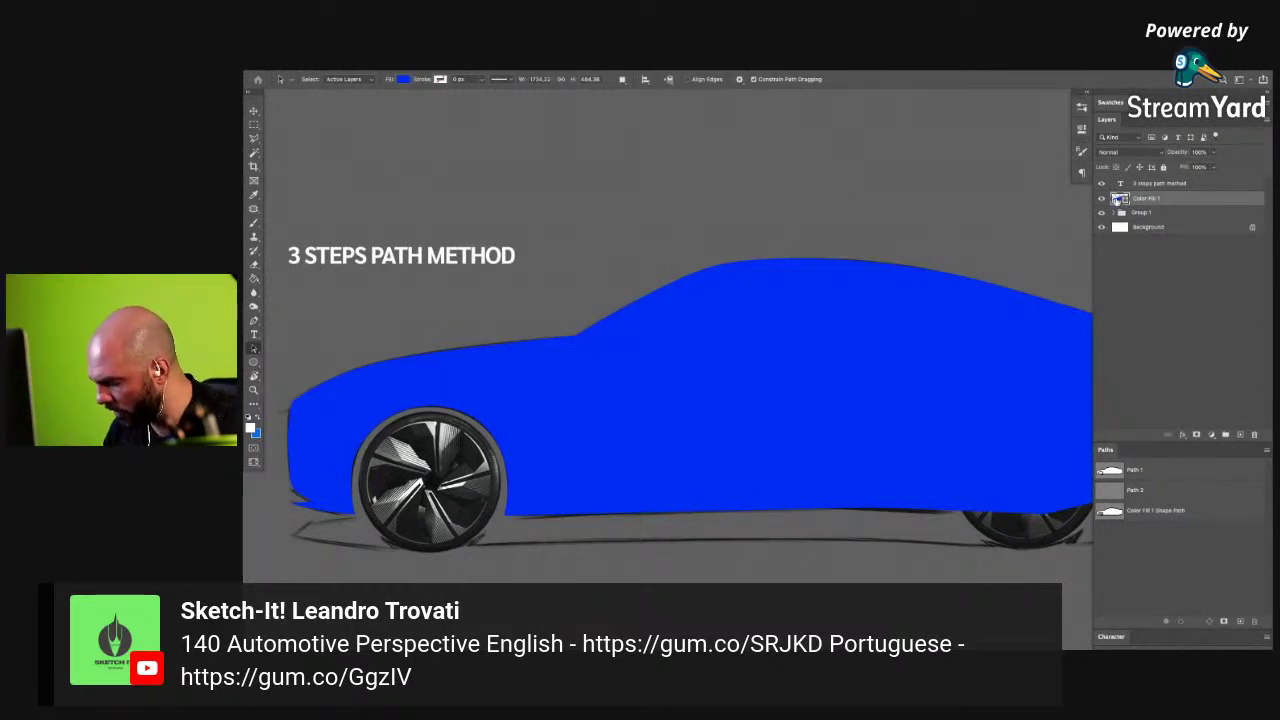
left_click(1101, 184)
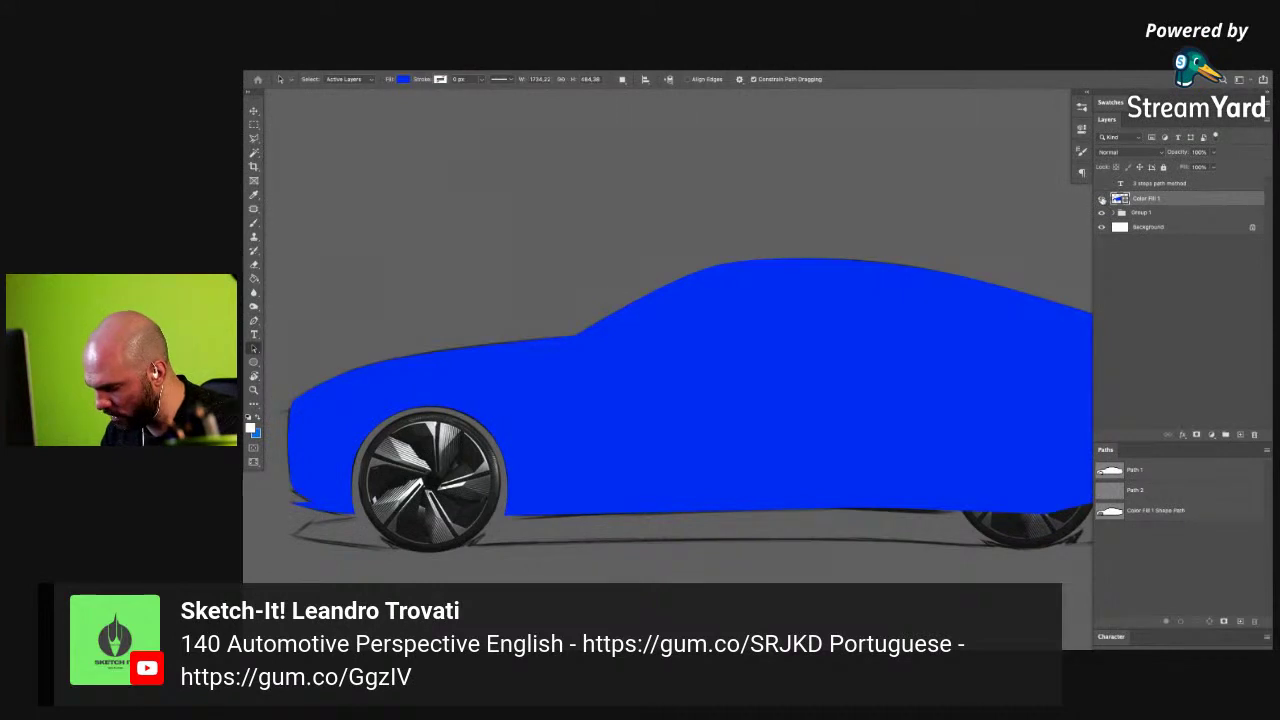
left_click(1101, 198)
left_click(1101, 198)
left_click(1101, 184)
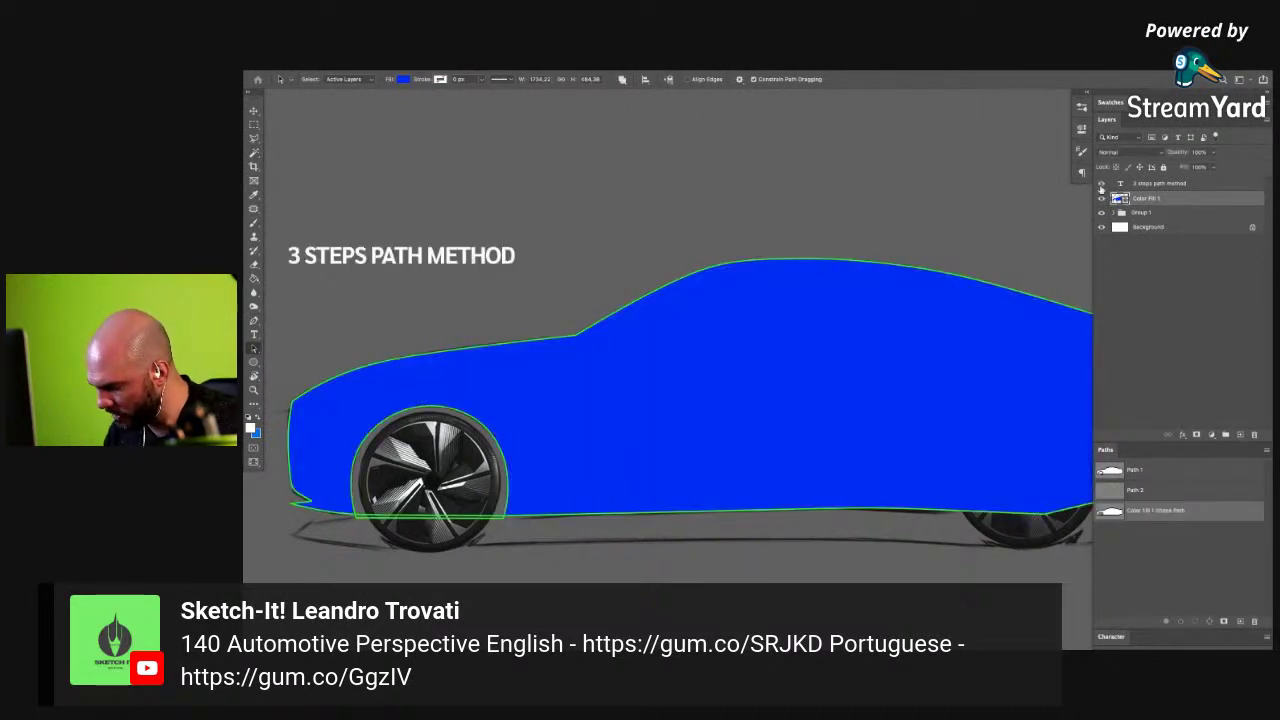
- Select the wheel arch outline, delete and restore it, and set it to combine with the body shape
left_click(451, 424)
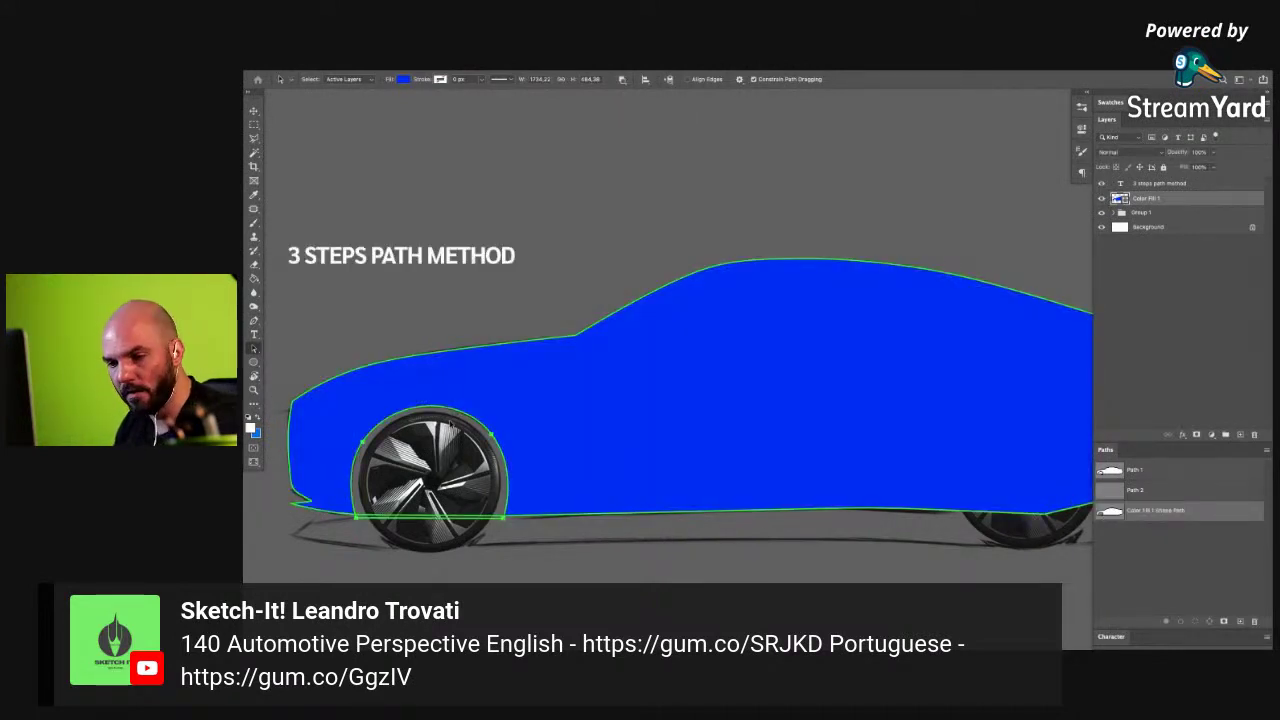
key("Delete")
key("ctrl+z")
key("plus")
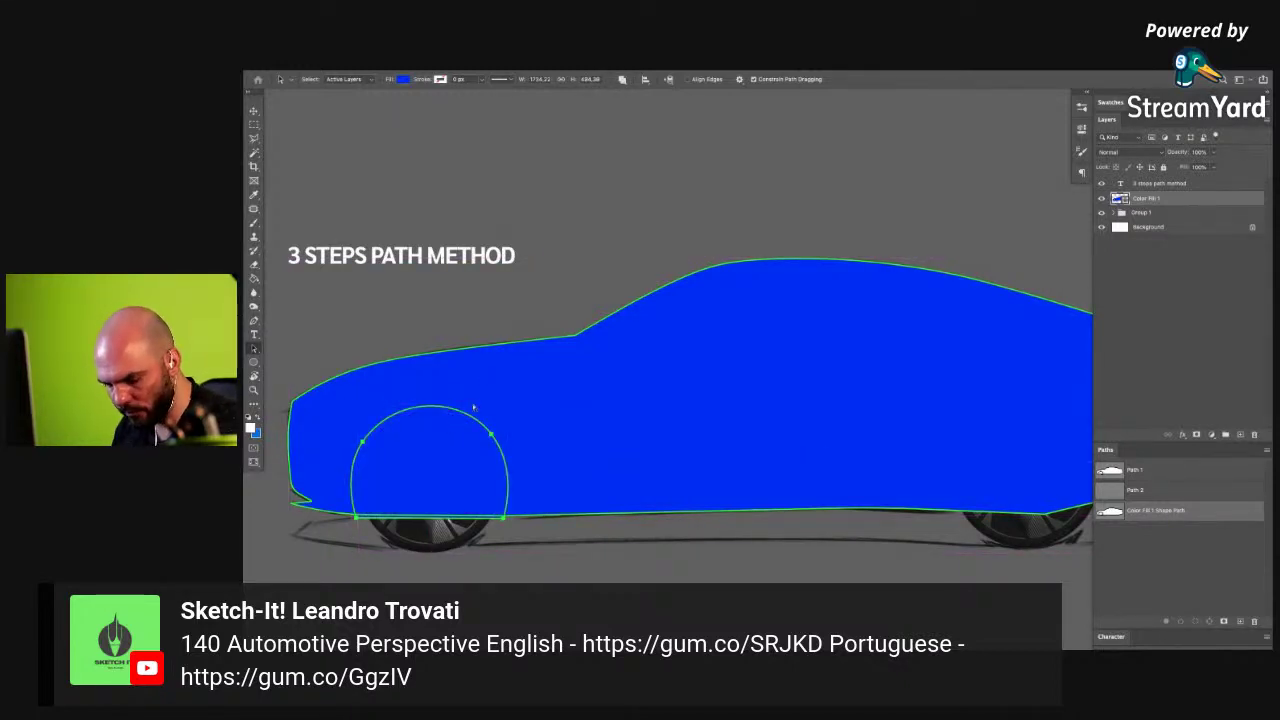
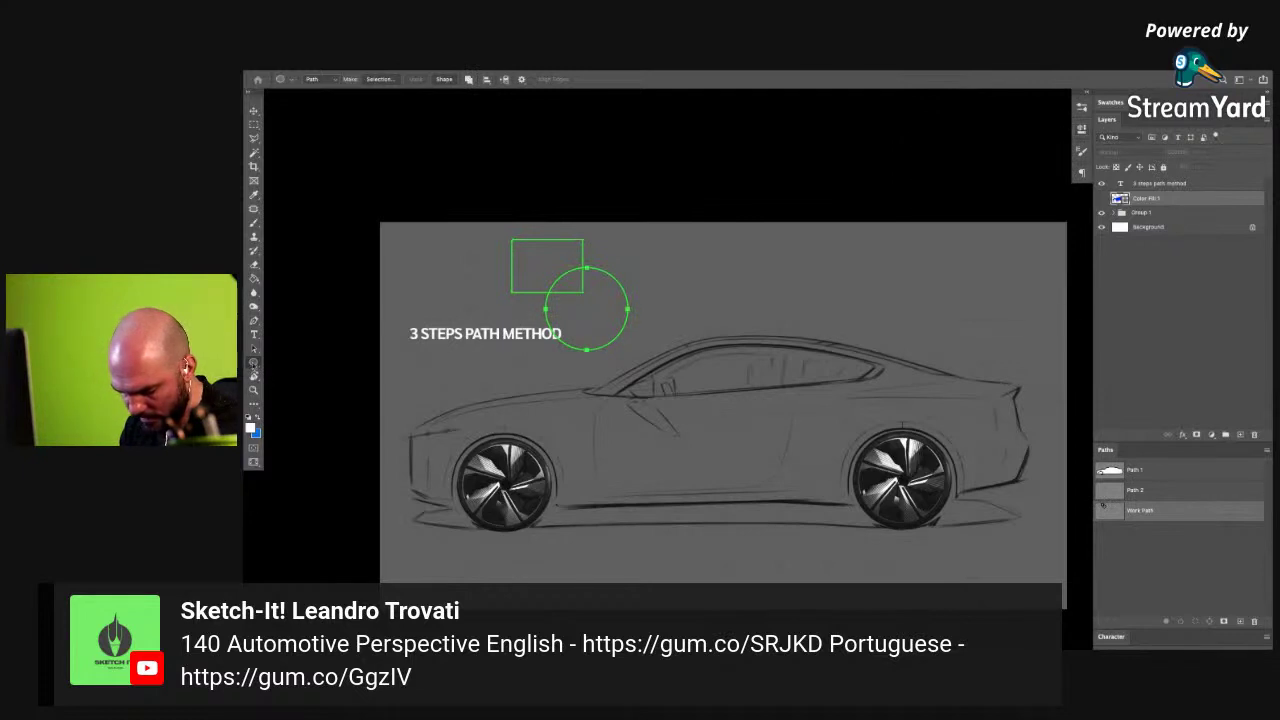
- Draw a triangle path overlapping the rectangle and circle in the Work Path, and redisplay the Work Path
left_click(297, 390)
left_click_drag(621, 268, 646, 234)
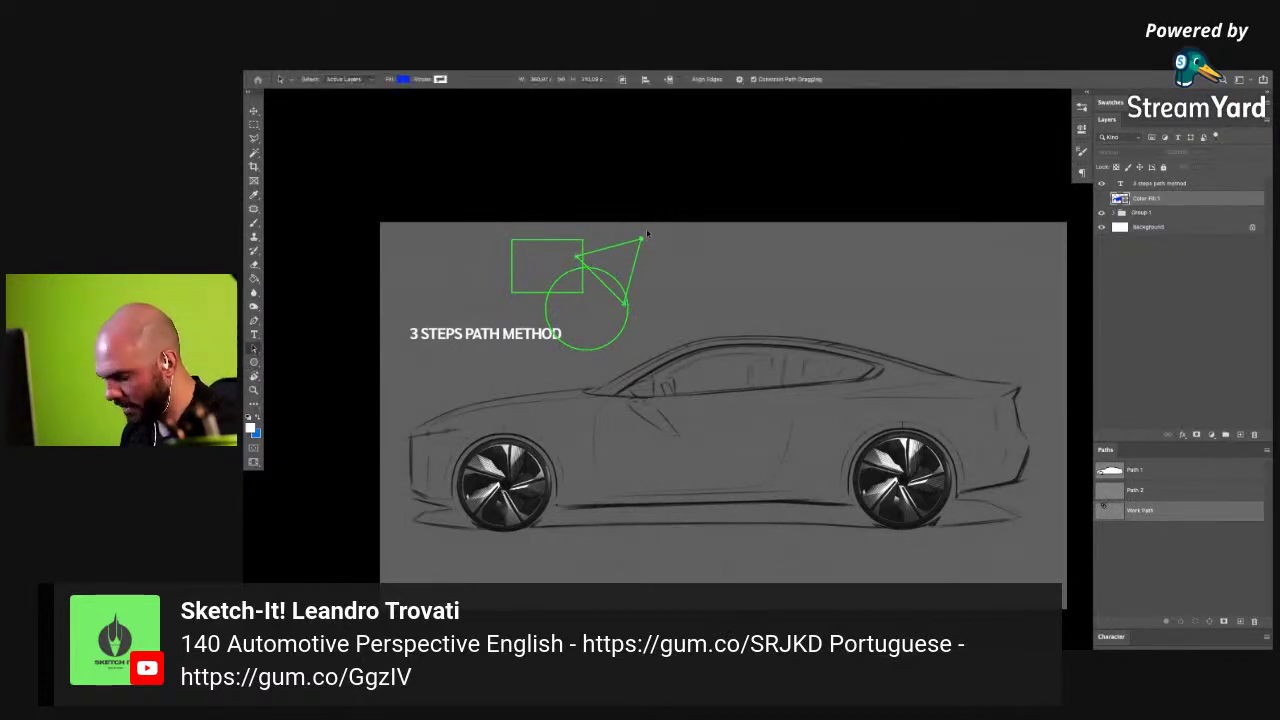
key("ctrl+plus")
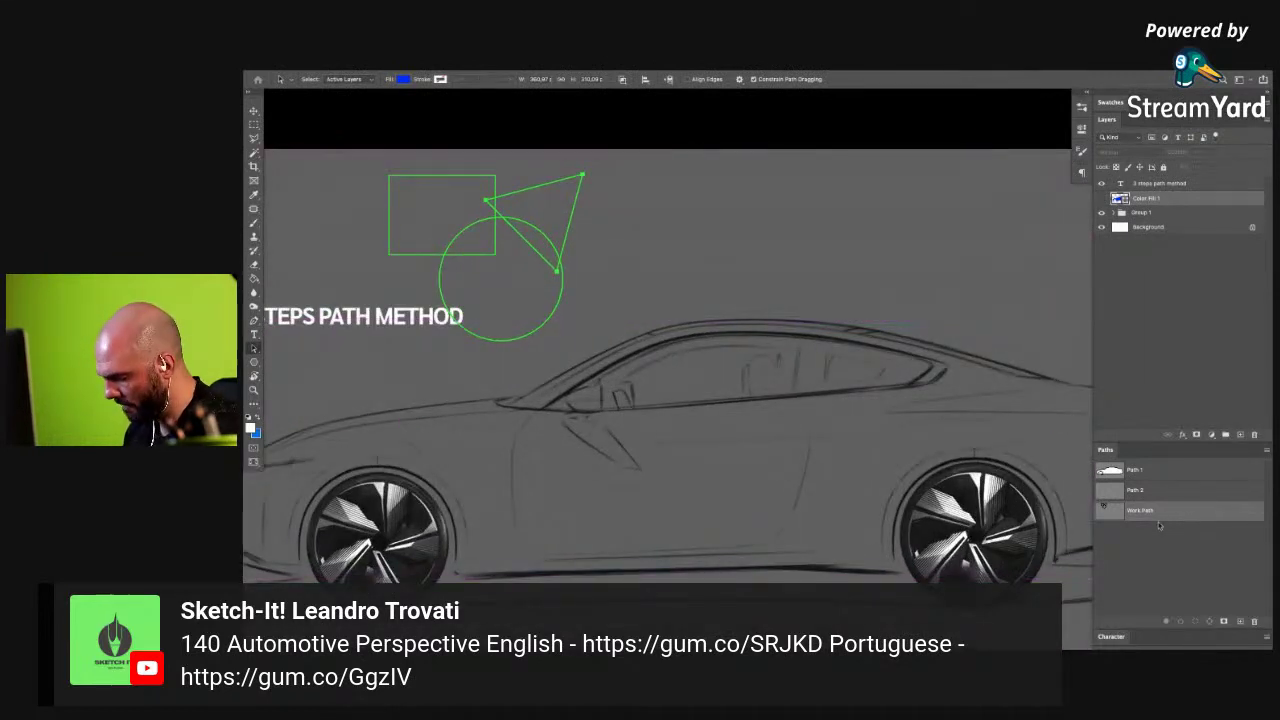
left_click(1113, 532)
left_click(1132, 512)
key("ctrl+minus")
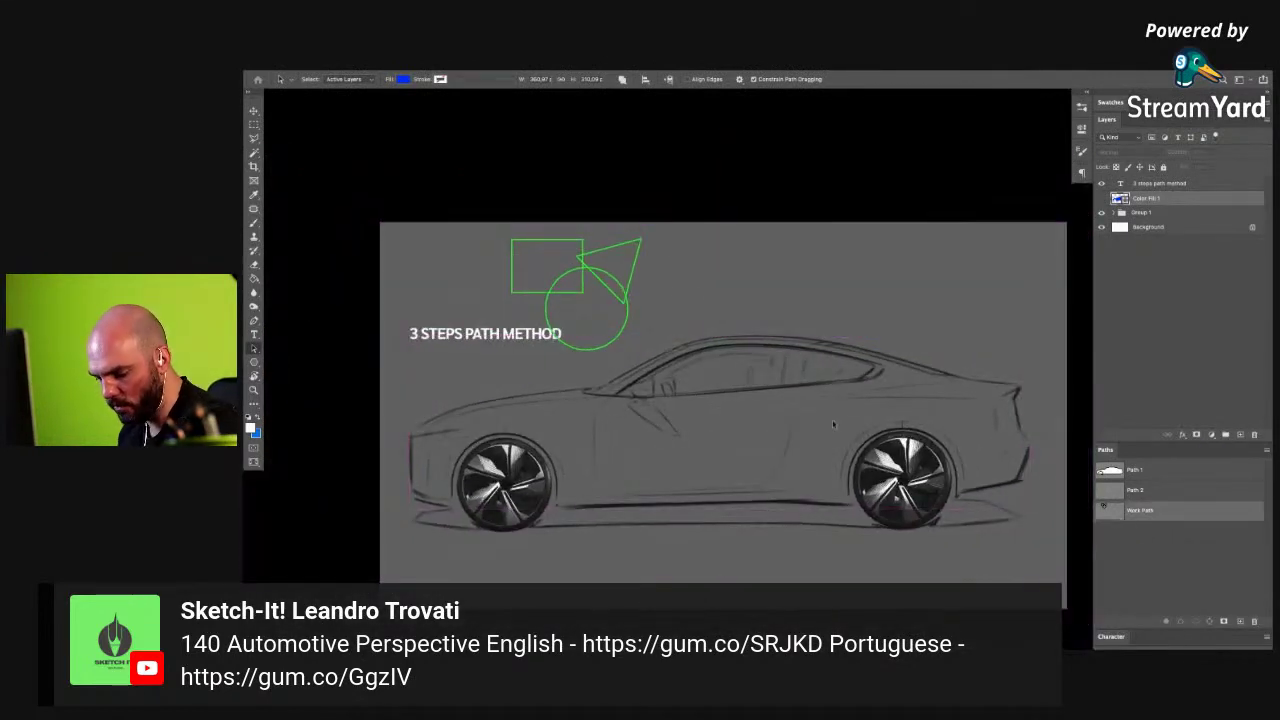
- Free-transform the rectangle, circle and triangle together, scaling them up to span most of the canvas height
left_click_drag(478, 352, 474, 355)
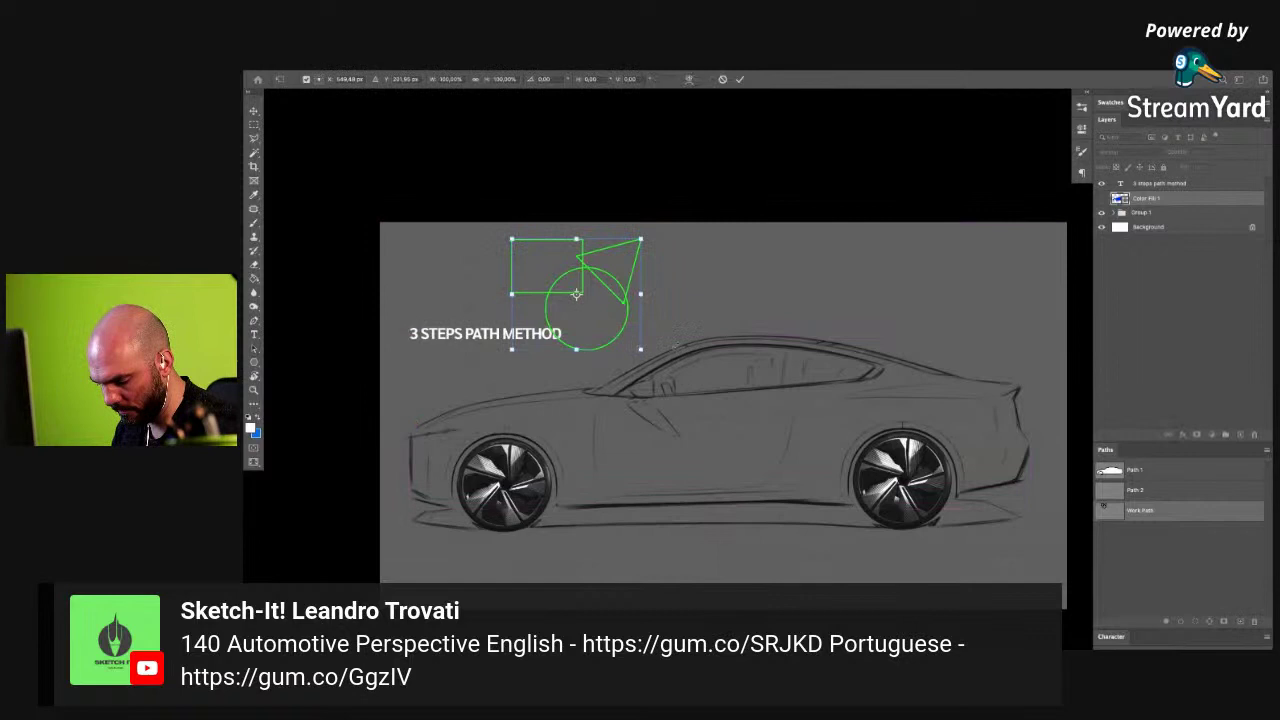
key("ctrl+t")
left_click_drag(641, 350, 928, 543)
key("Return")
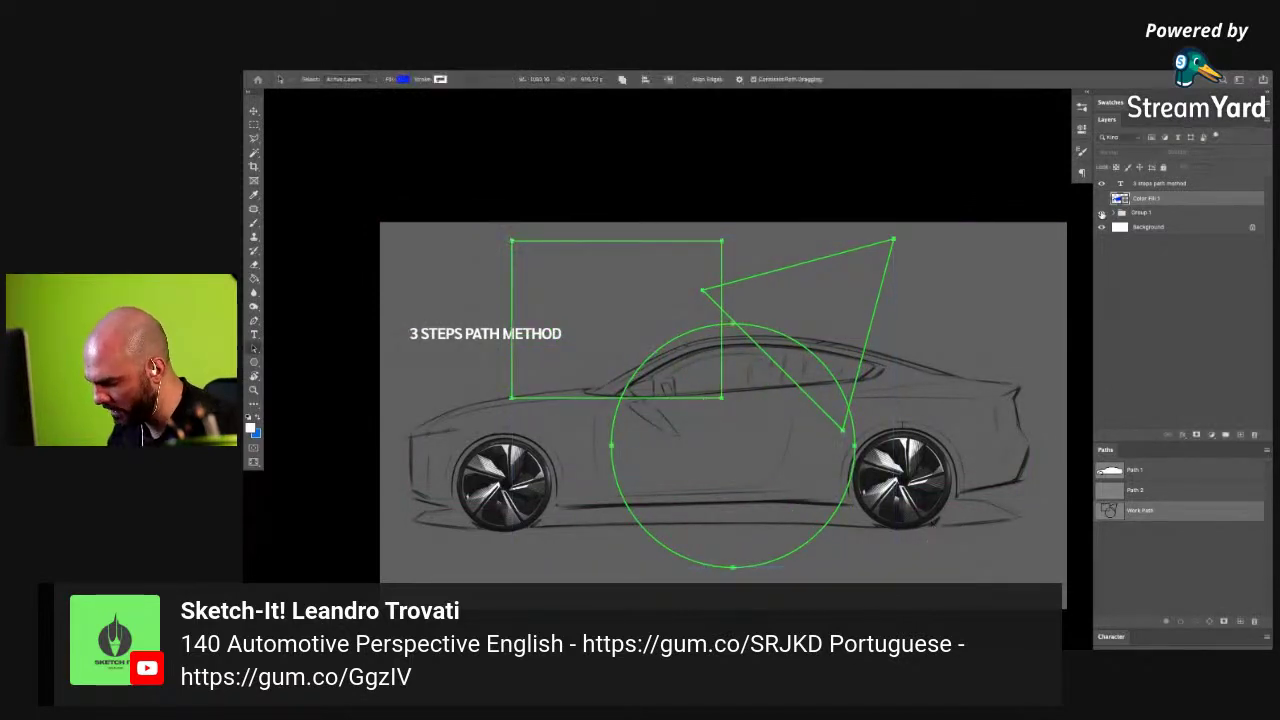
- Hide the title text and Group 1, select the Background layer, and display the Work Path on the white canvas
left_click_drag(1101, 212, 1102, 188)
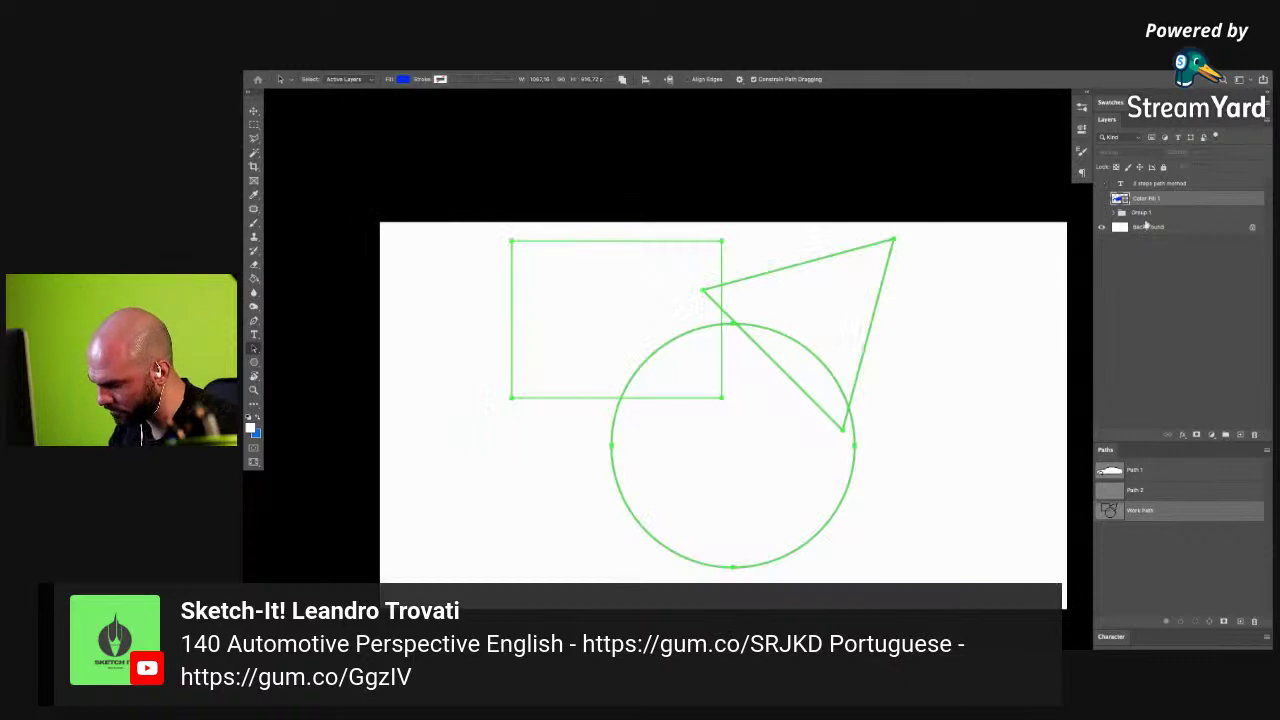
left_click(1149, 227)
left_click(1164, 563)
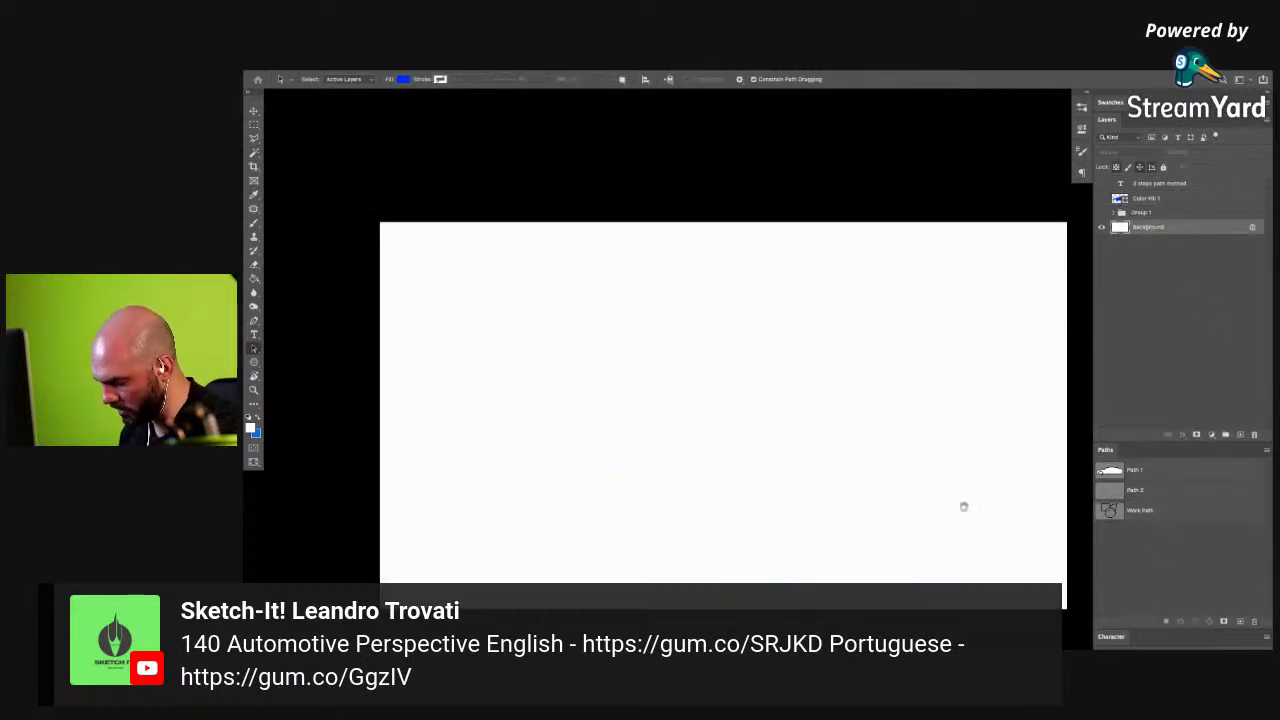
left_click_drag(963, 503, 740, 480)
left_click(1108, 510)
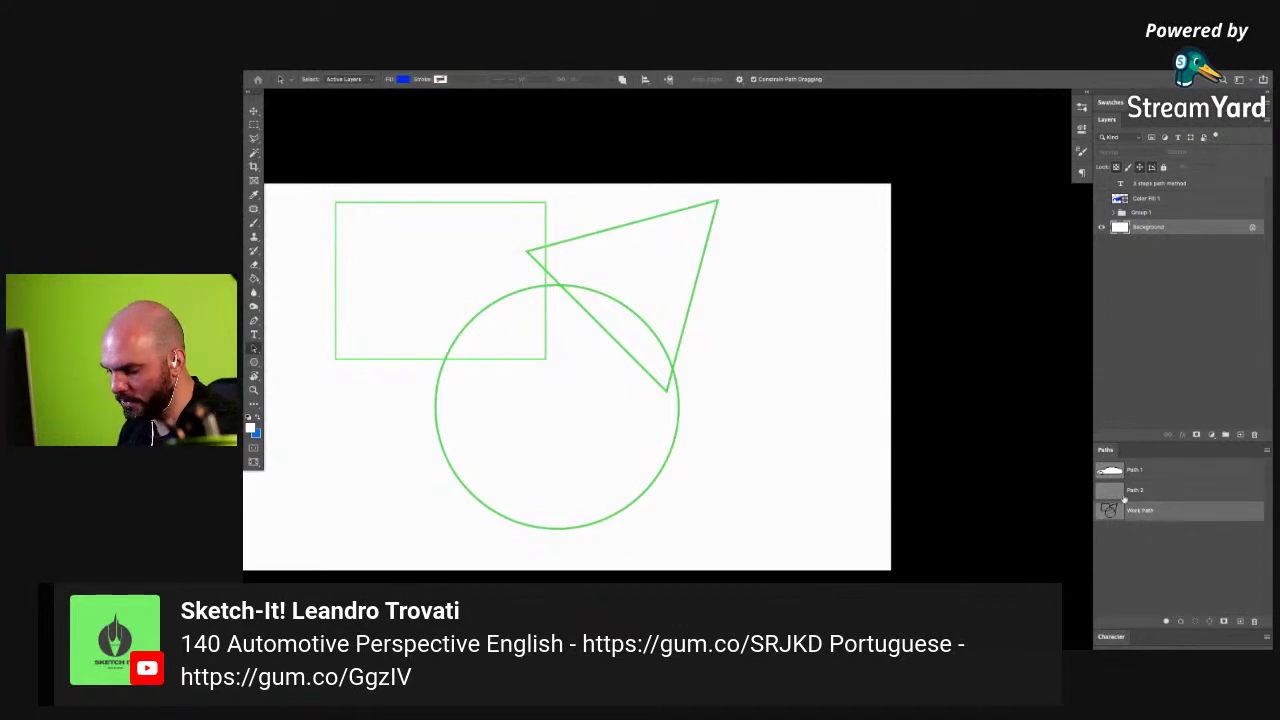
- Check the triangle's path operation, and set the rectangle, circle and triangle together to Combine Shapes
left_click(684, 209)
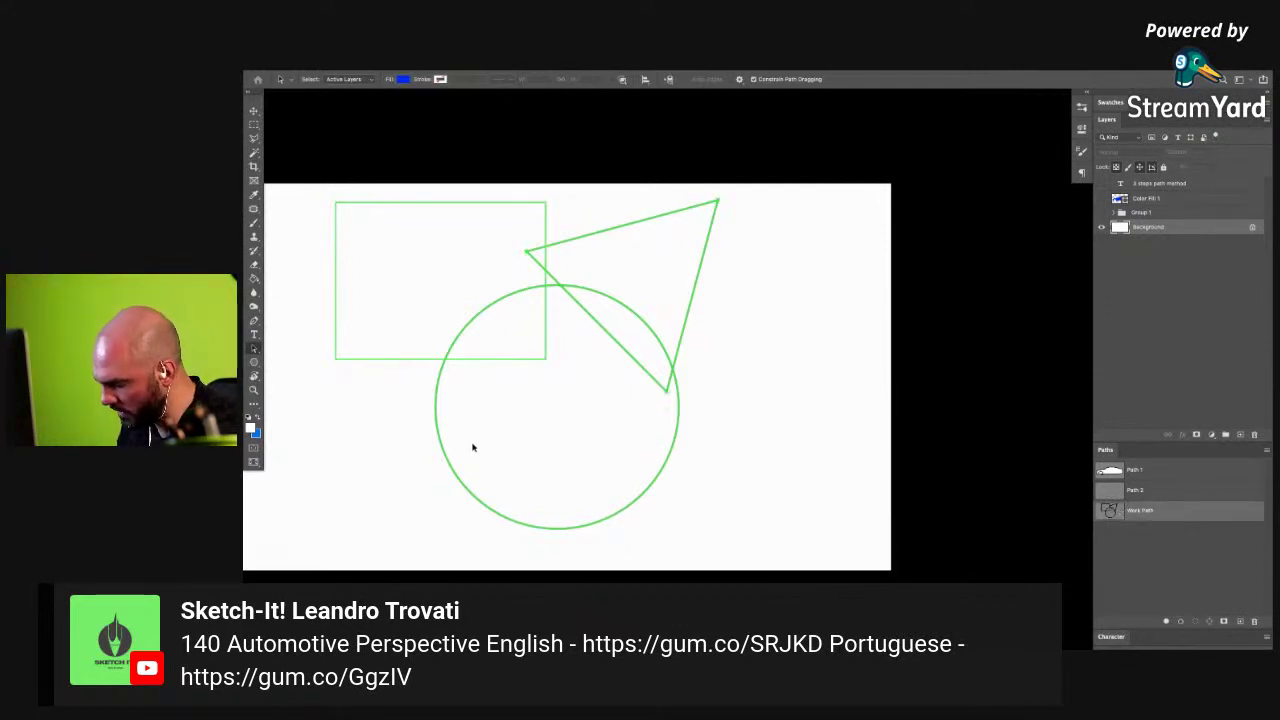
left_click(623, 80)
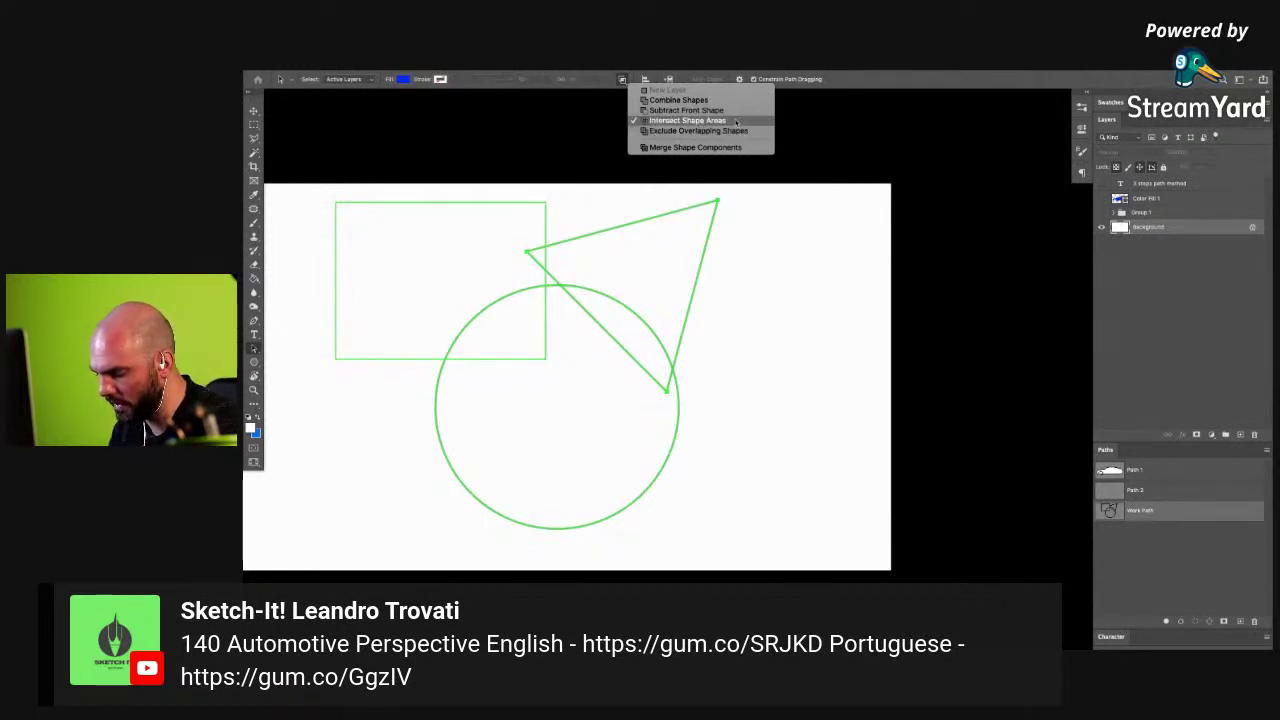
left_click(790, 121)
left_click_drag(871, 140, 540, 365)
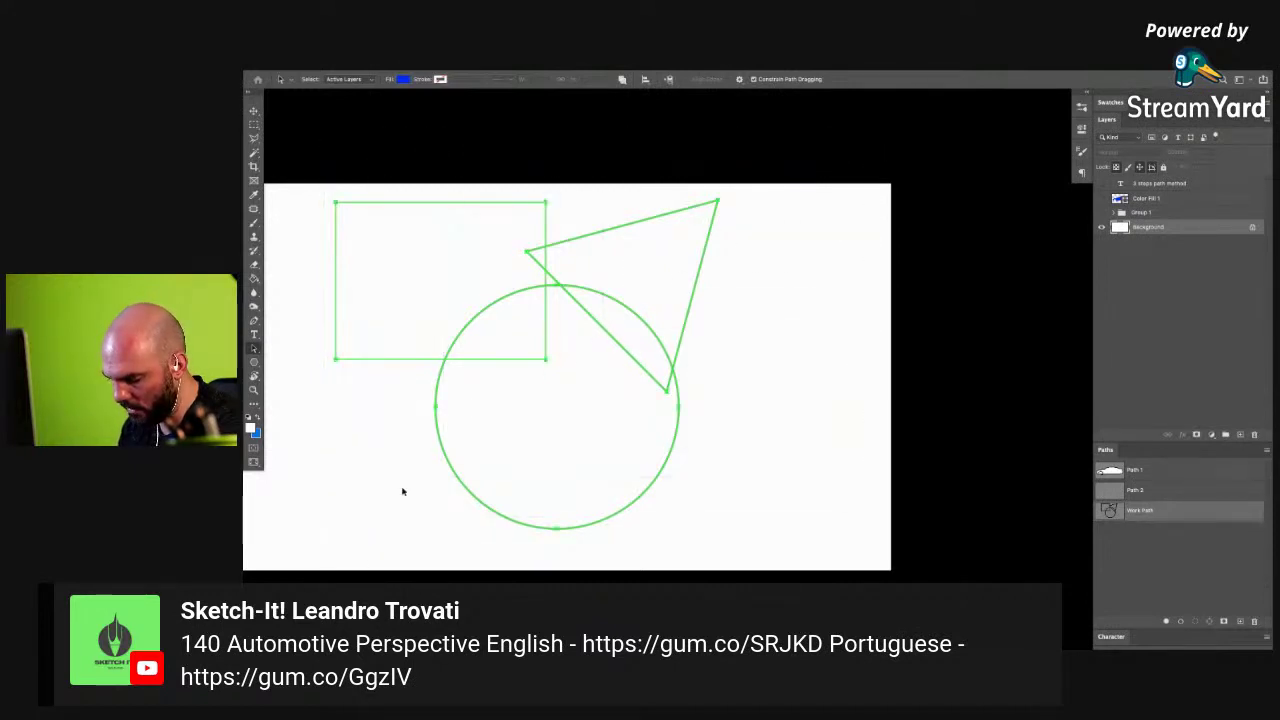
left_click(623, 79)
left_click(658, 106)
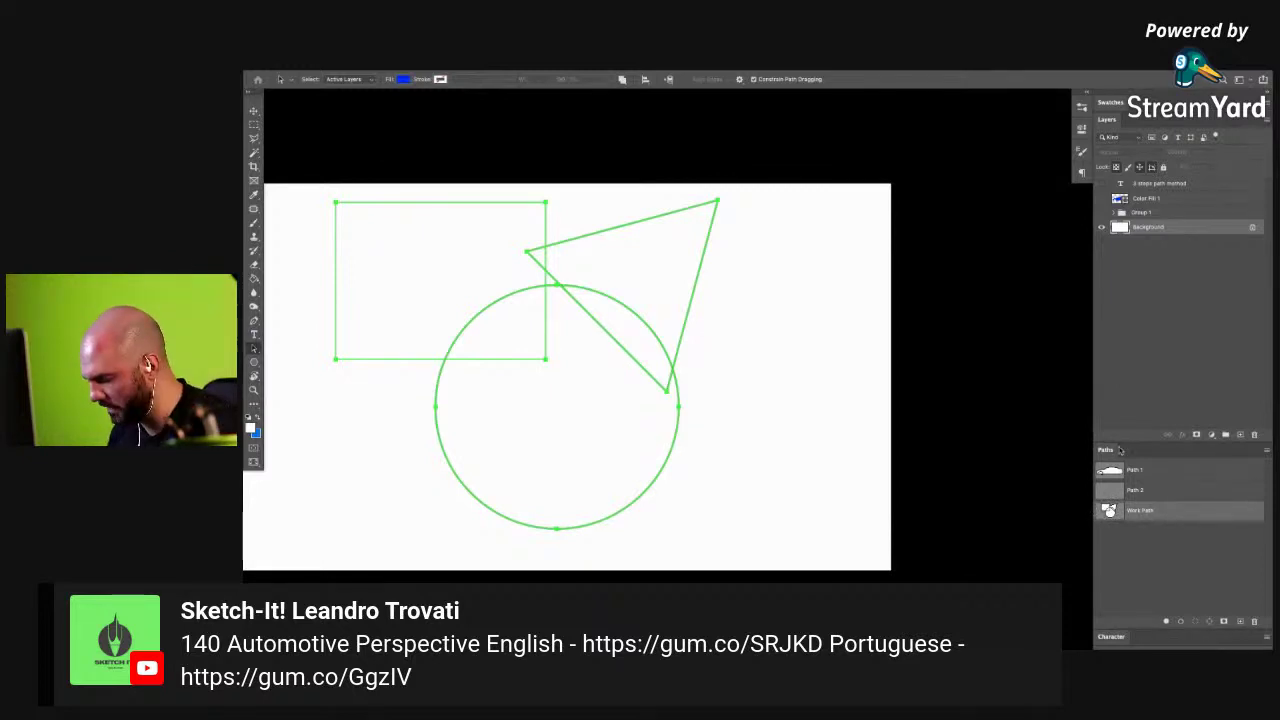
- Create a blue Solid Color fill layer from the combined Work Path and deselect its shape path
left_click(1211, 435)
left_click(1209, 446)
left_click_drag(798, 362, 843, 365)
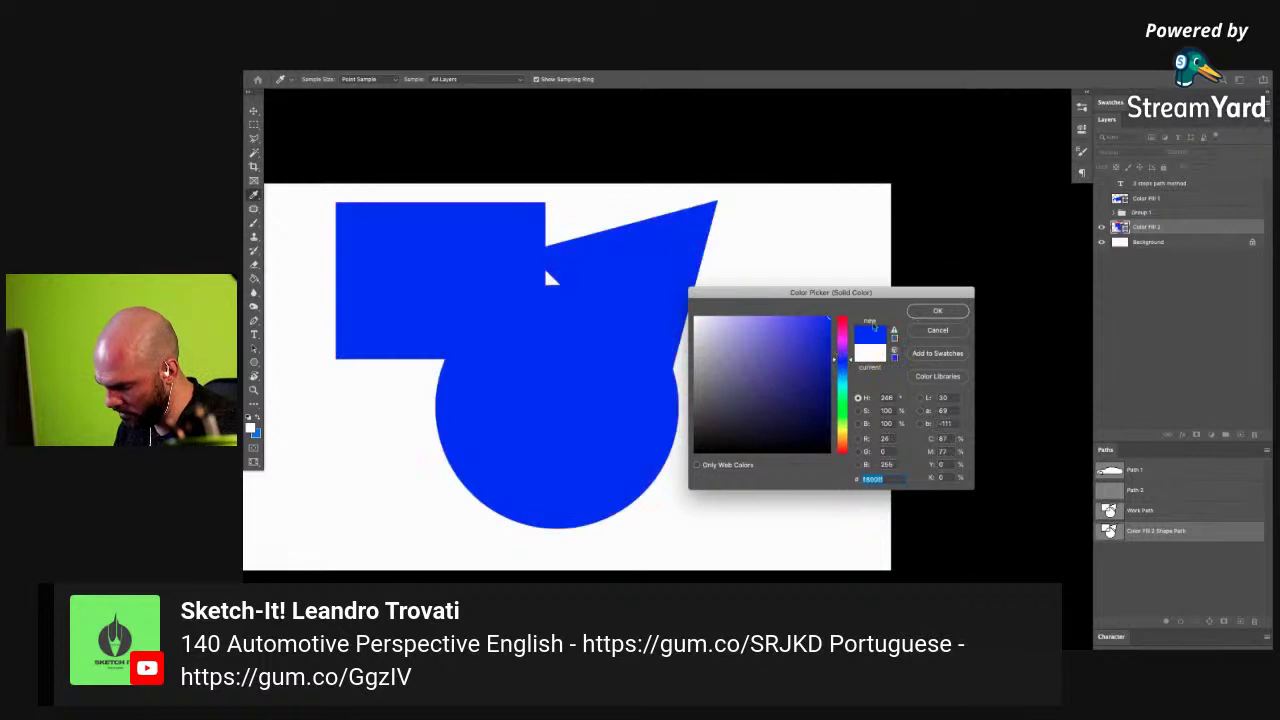
left_click(932, 311)
left_click(1152, 578)
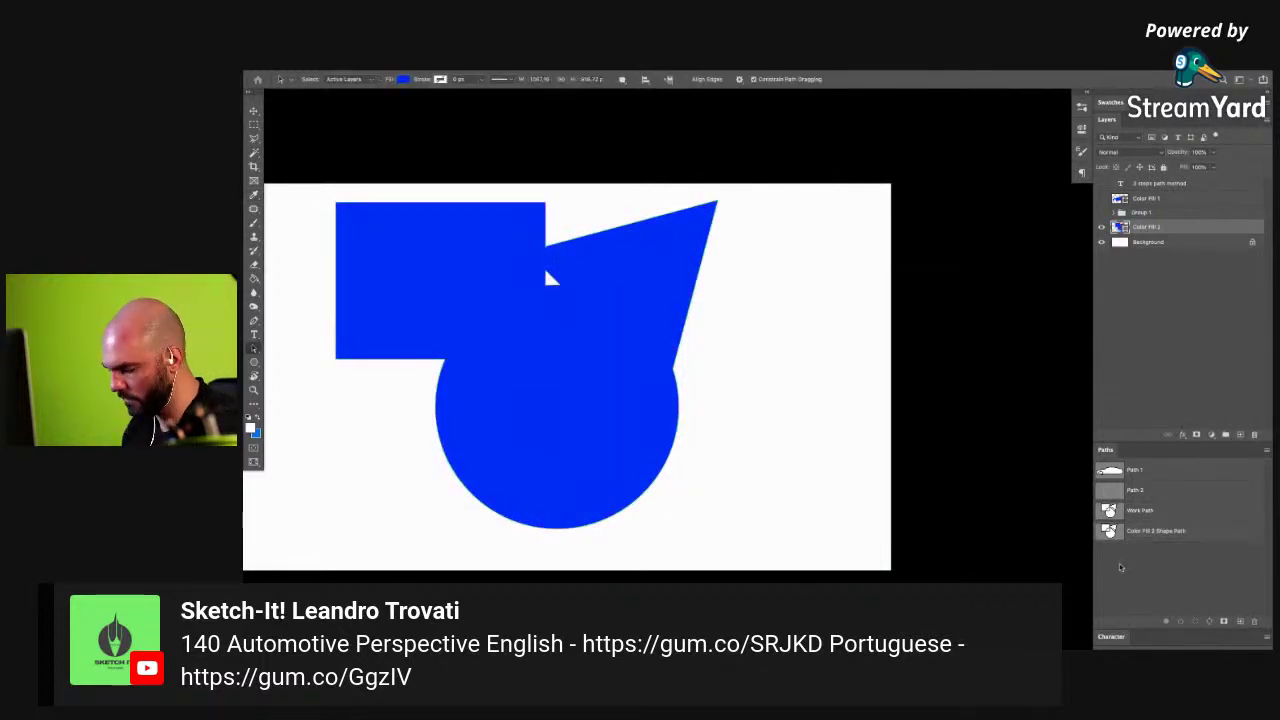
- Set the rectangle to Subtract Front Shape, and remove and restore its path so it cuts the circle and triangle
left_click_drag(606, 387, 739, 405)
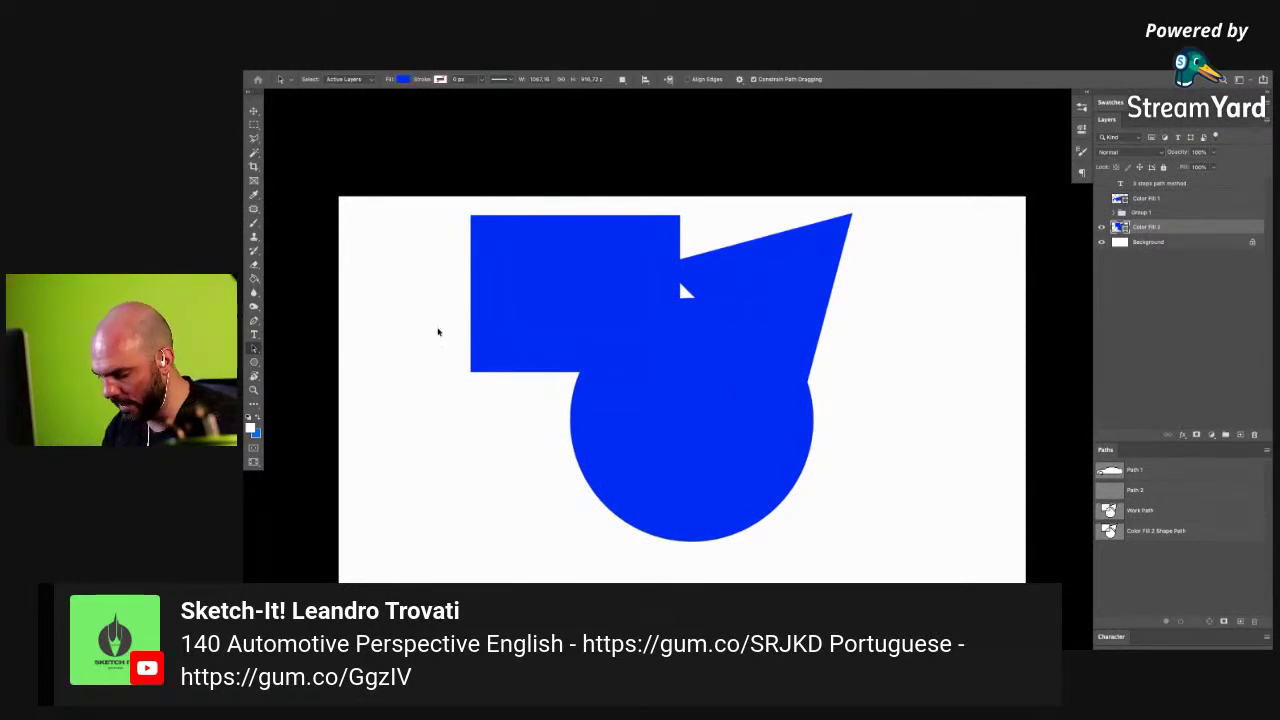
left_click(672, 234)
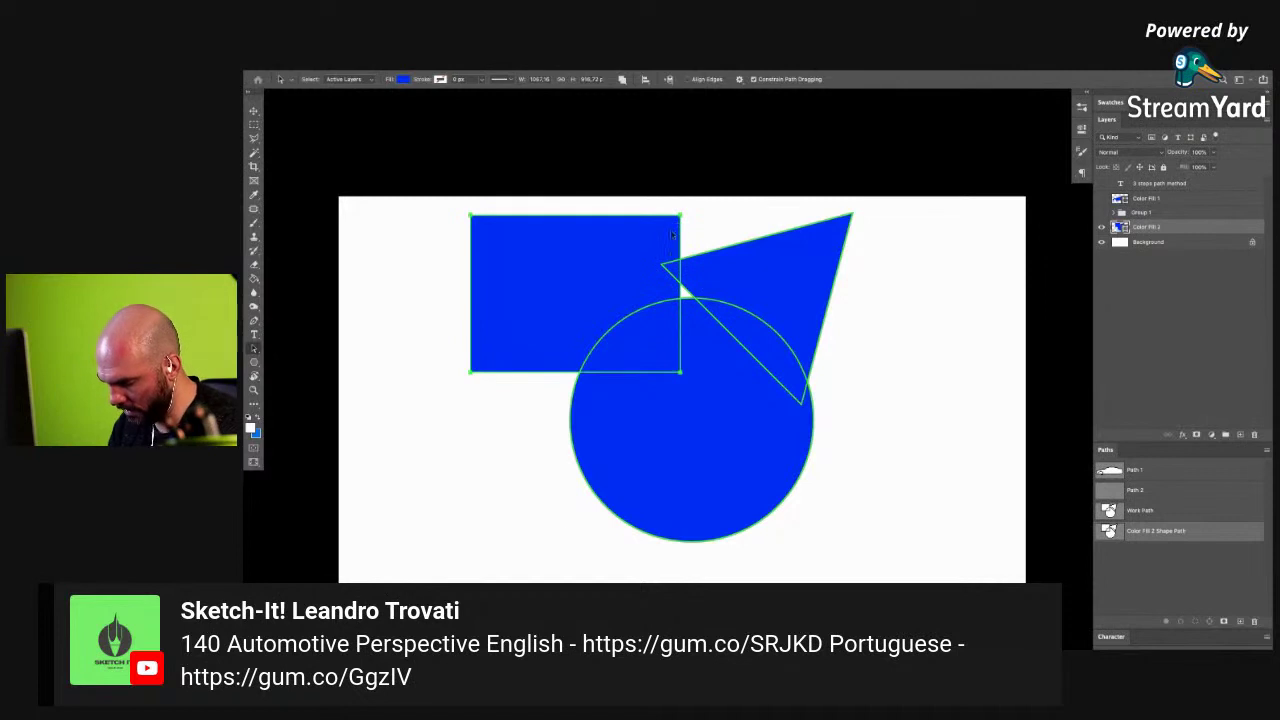
left_click(623, 80)
left_click(678, 109)
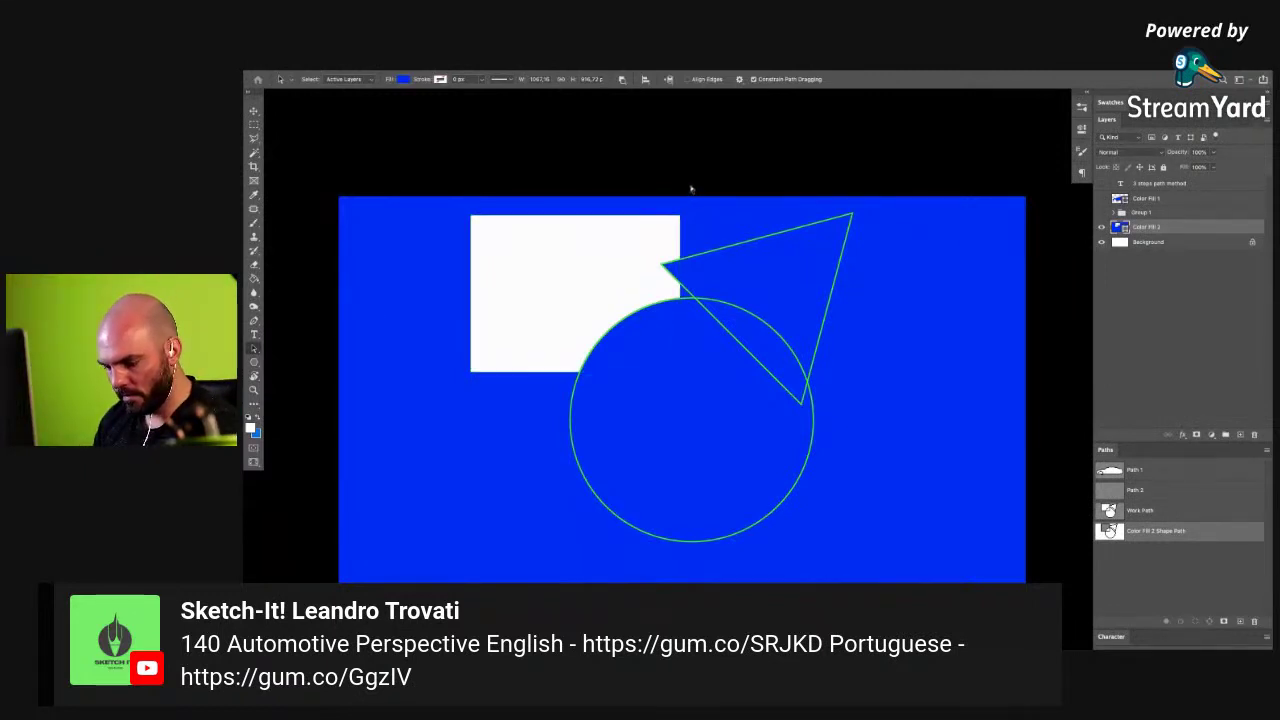
key("Delete")
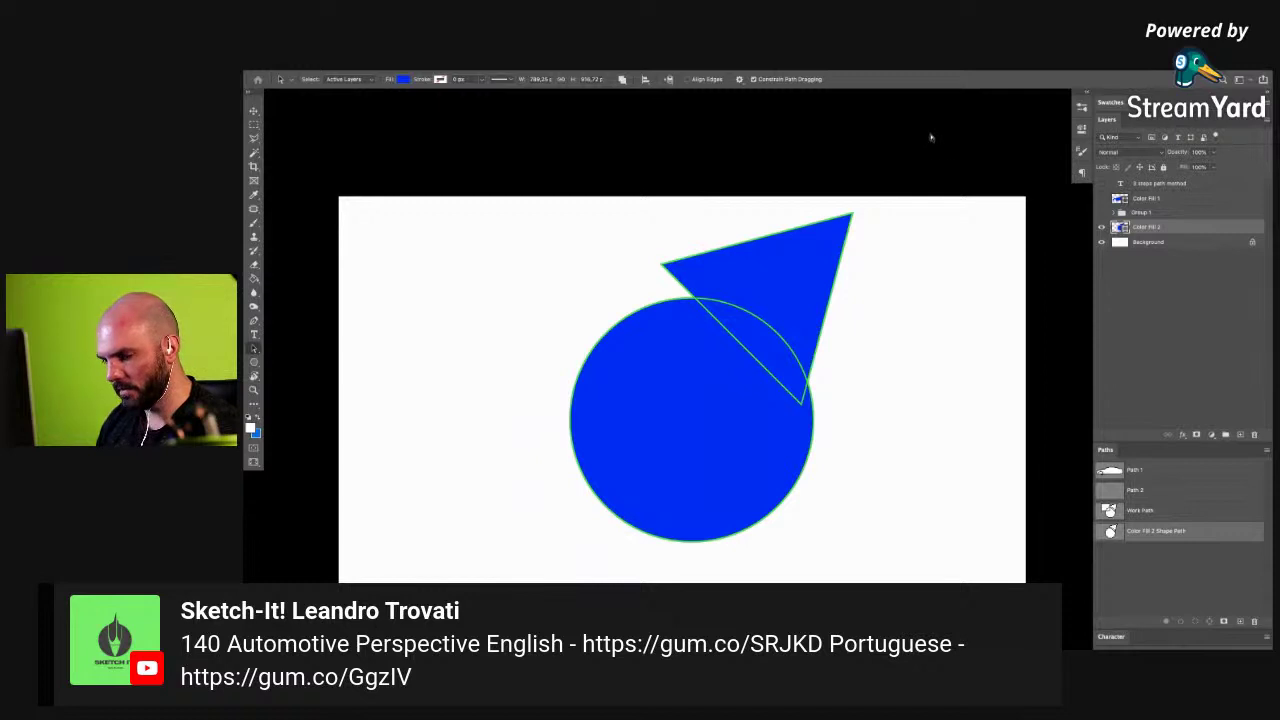
key("ctrl+z")
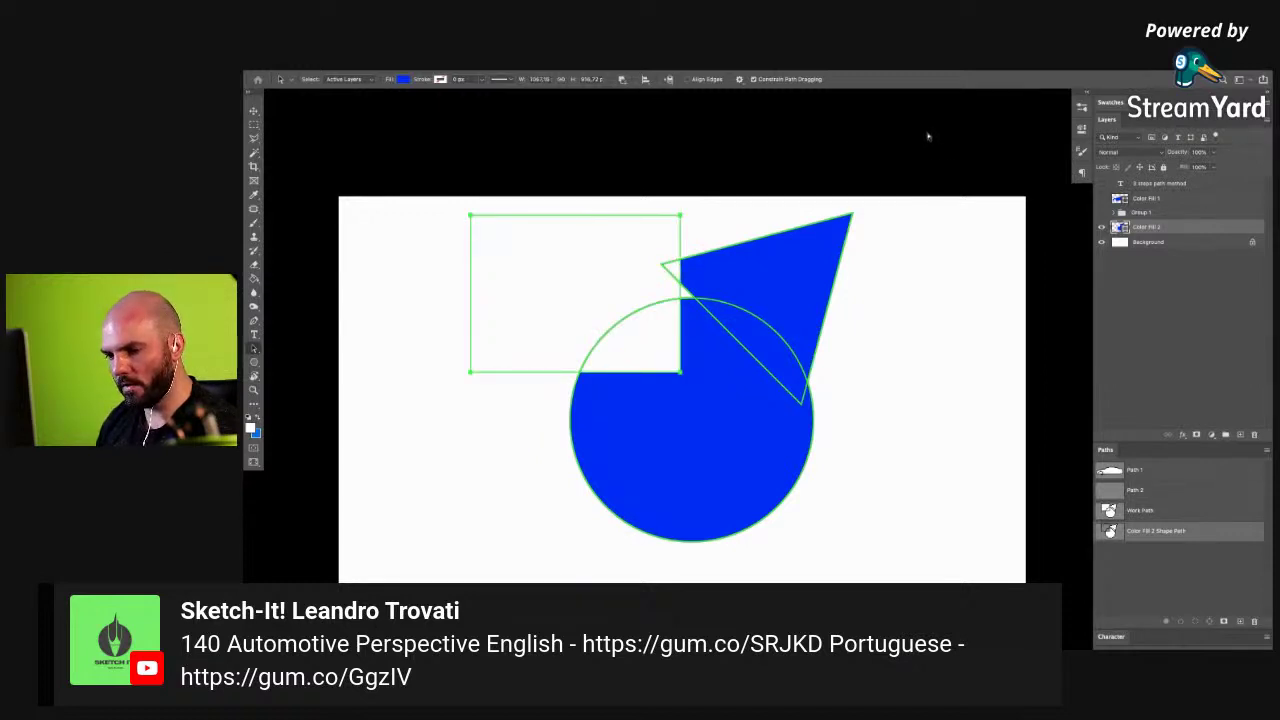
left_click(1144, 596)
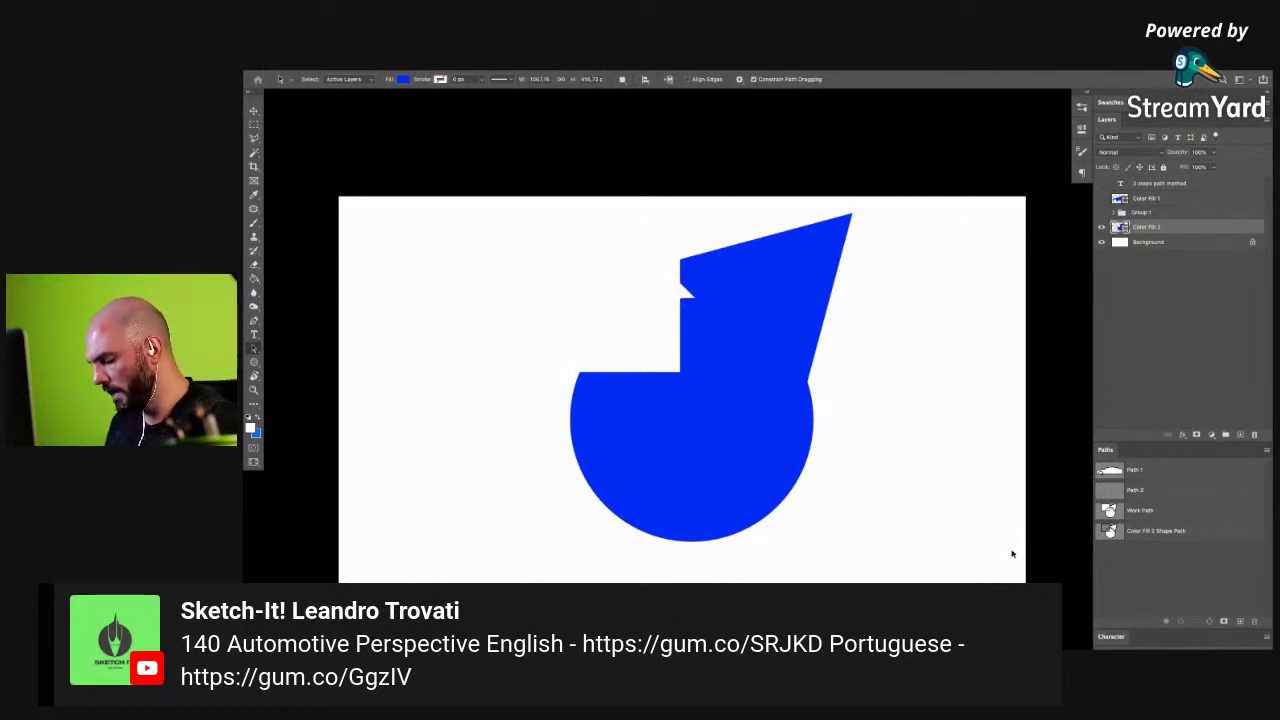
- Remove and restore the triangle path so it sits above the subtracting rectangle, and deselect it
left_click(851, 210)
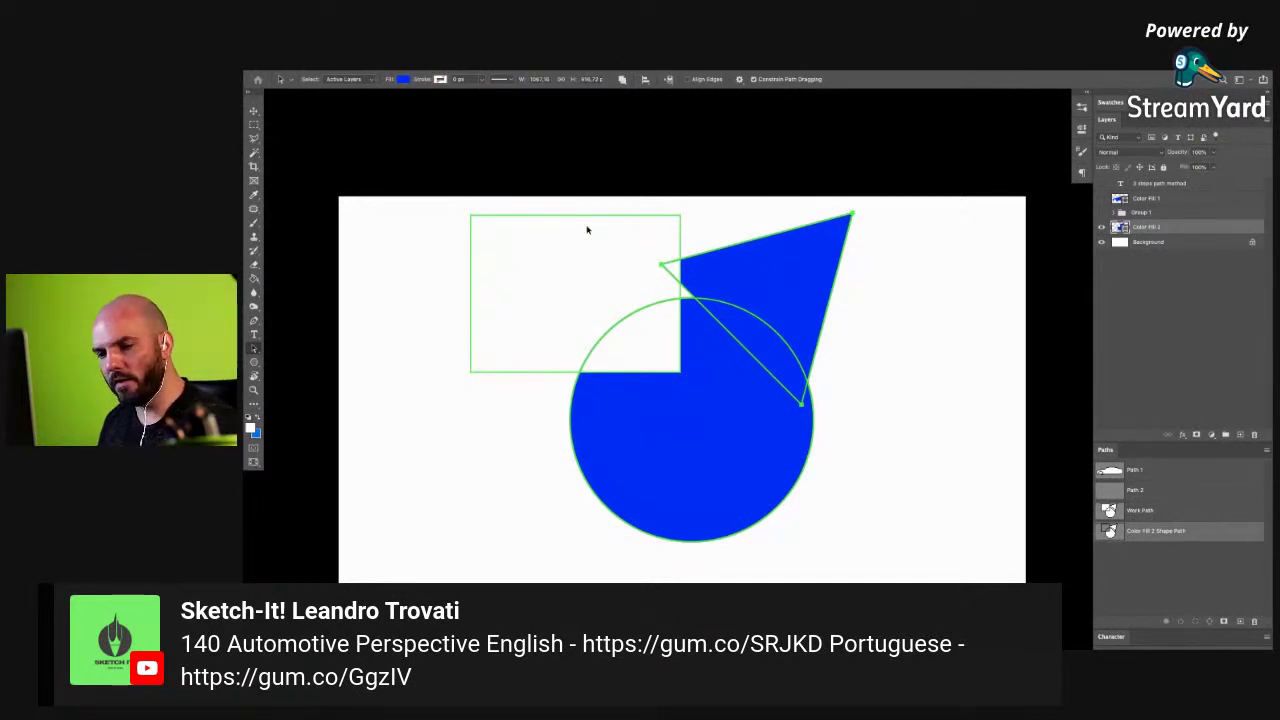
key("Delete")
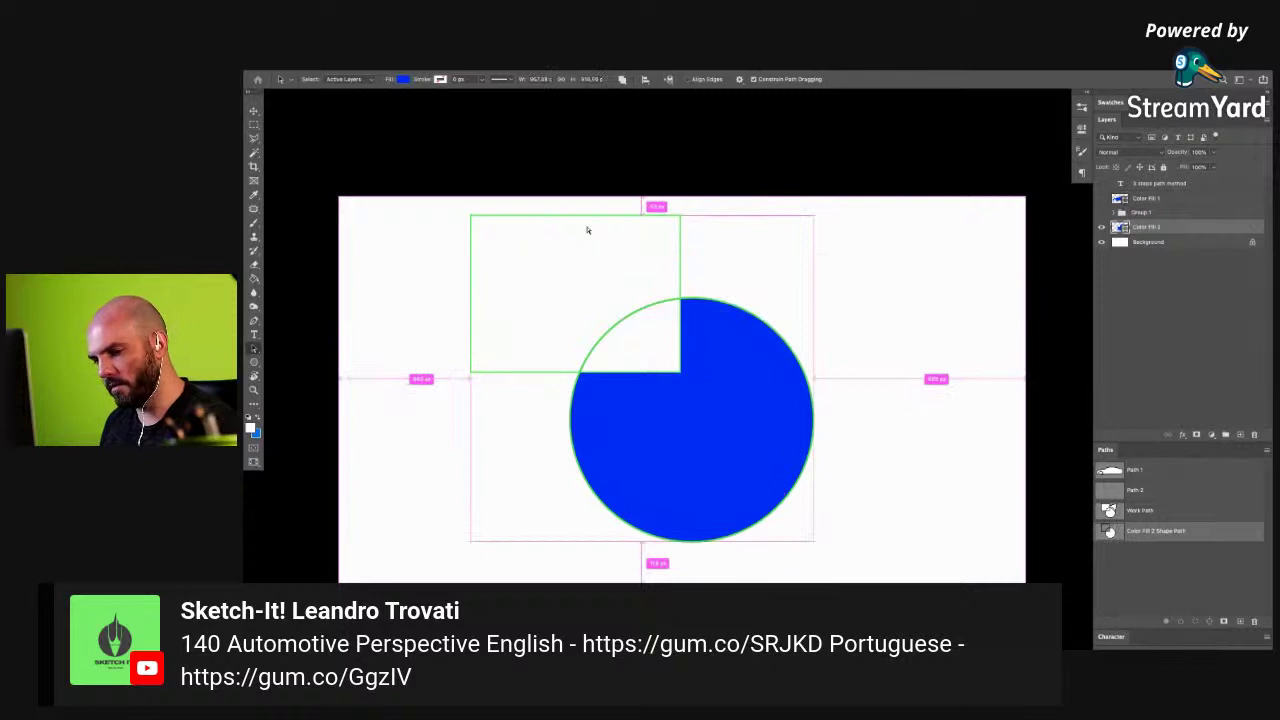
key("ctrl+z")
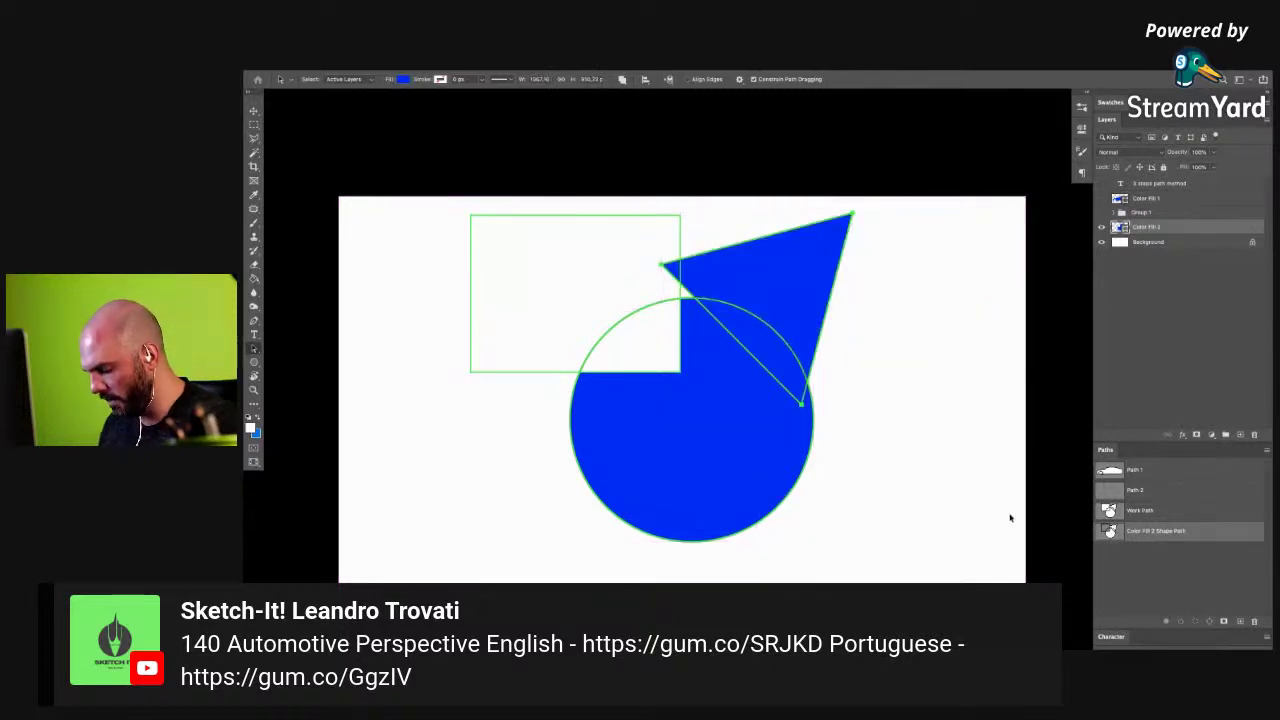
left_click(955, 450)
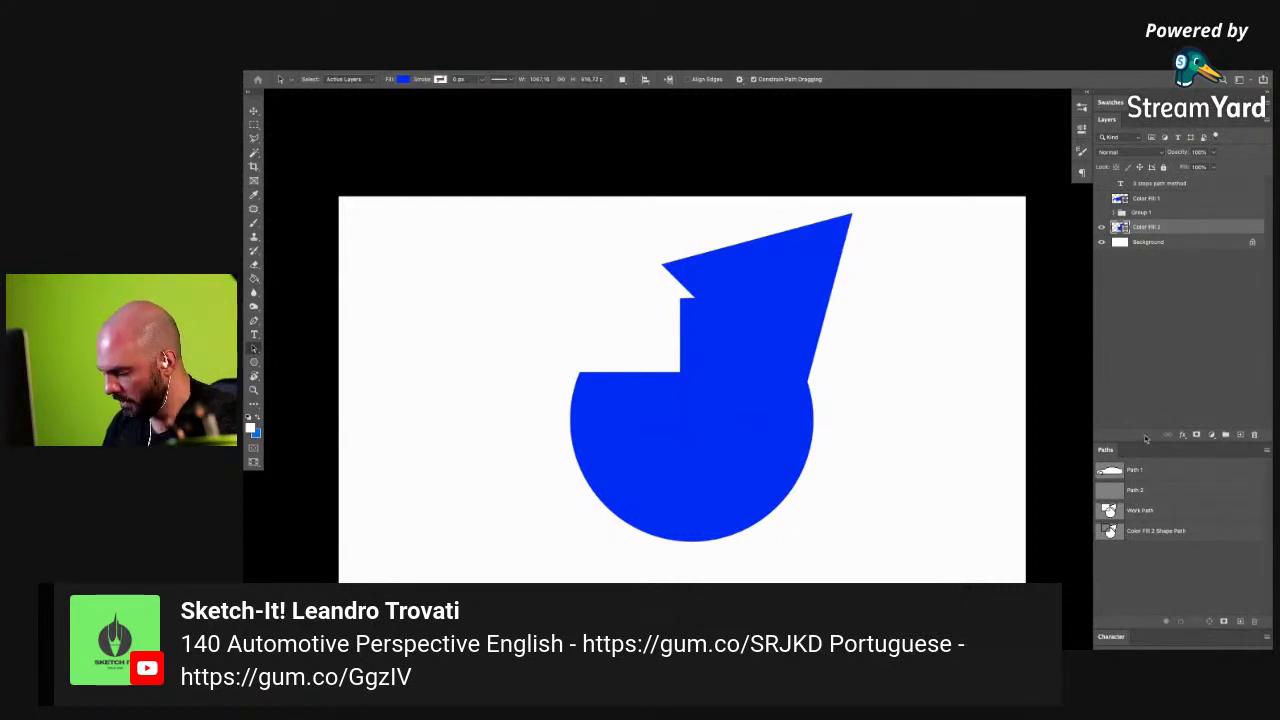
- Redisplay and dismiss the Color Fill 2 shape path, and return the workspace to standard screen mode
left_click(1108, 532)
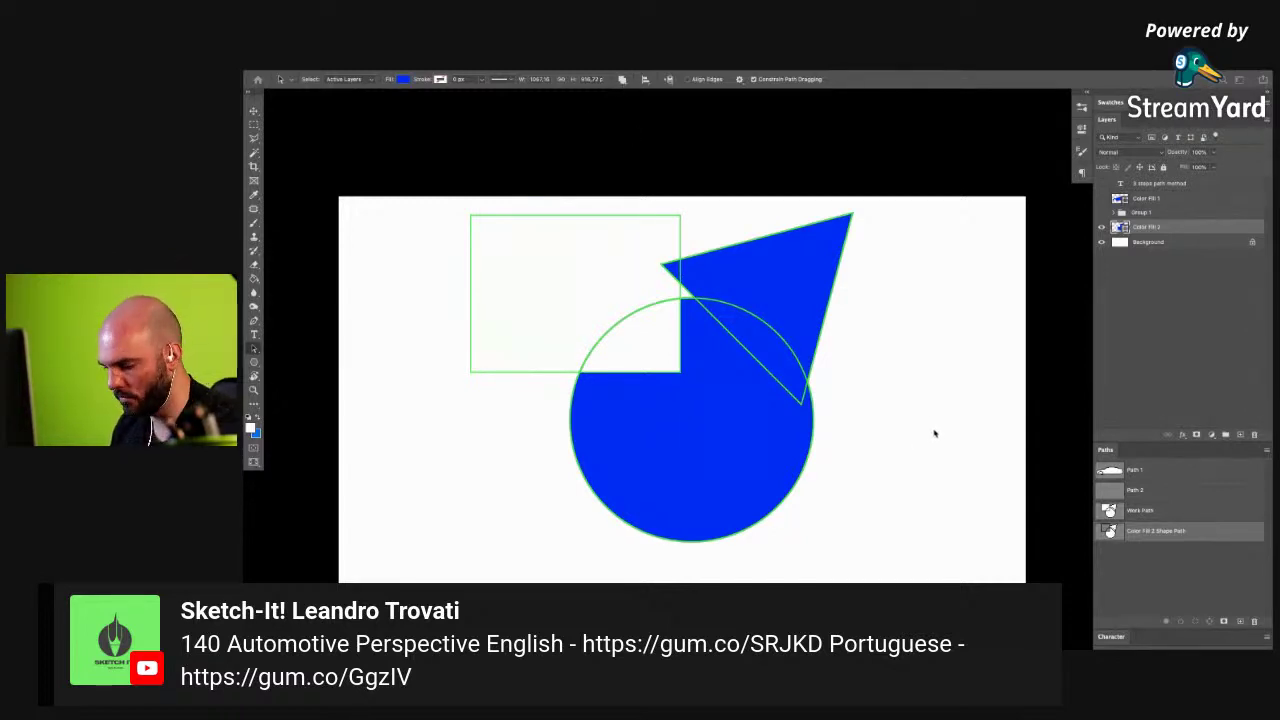
key("Return")
key("f")
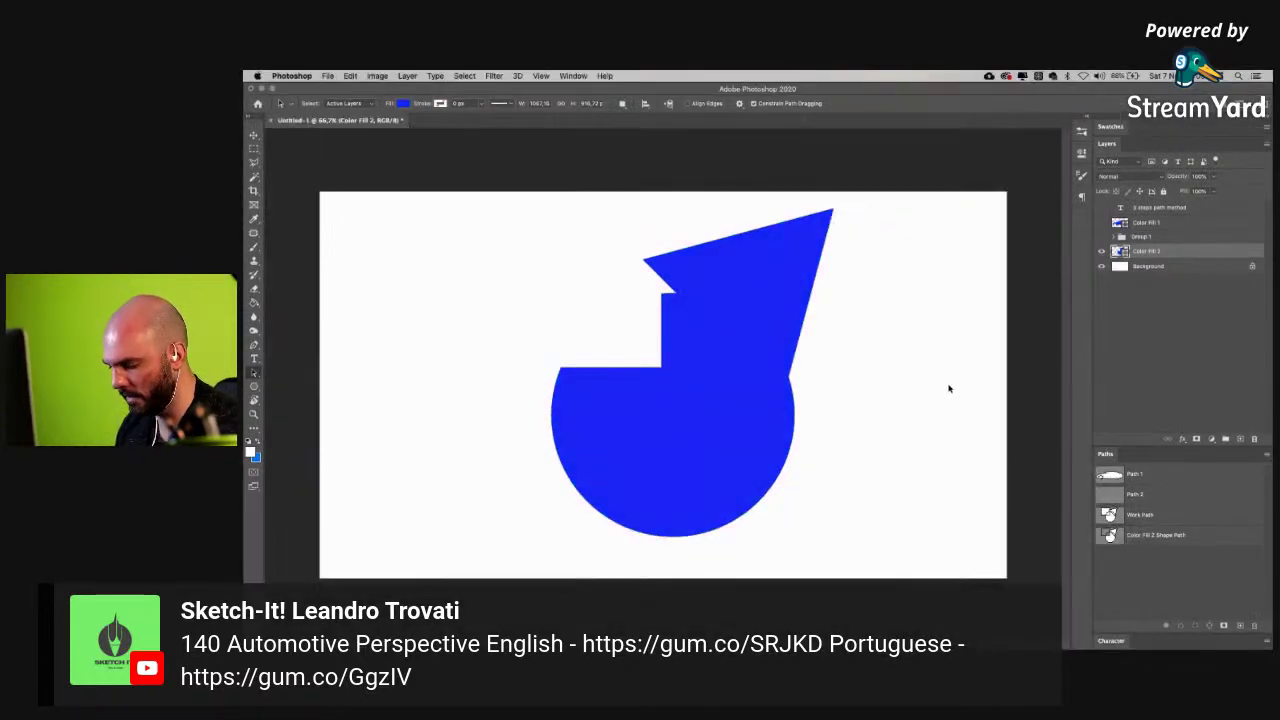
key("f")
key("f")
key("f")
- Select all three shapes of the blue fill layer and reset their path operation to Combine Shapes
left_click(622, 104)
left_click_drag(918, 200, 446, 576)
left_click(622, 104)
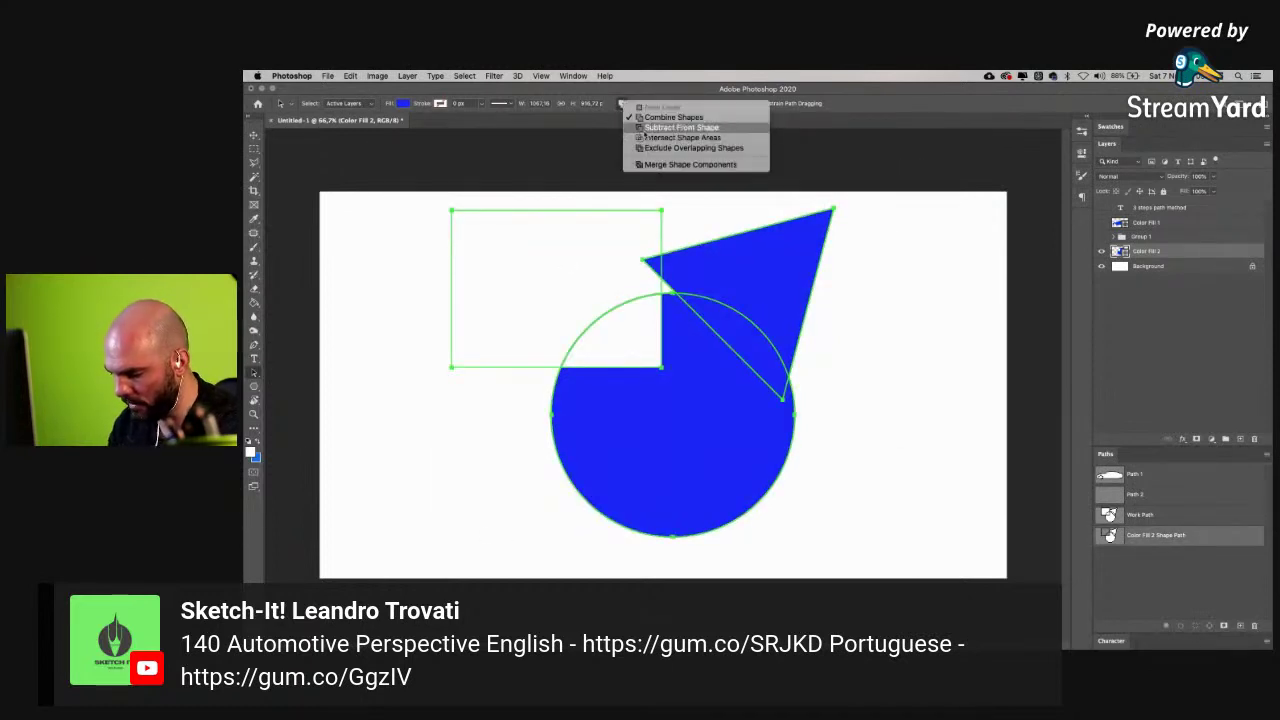
left_click(665, 117)
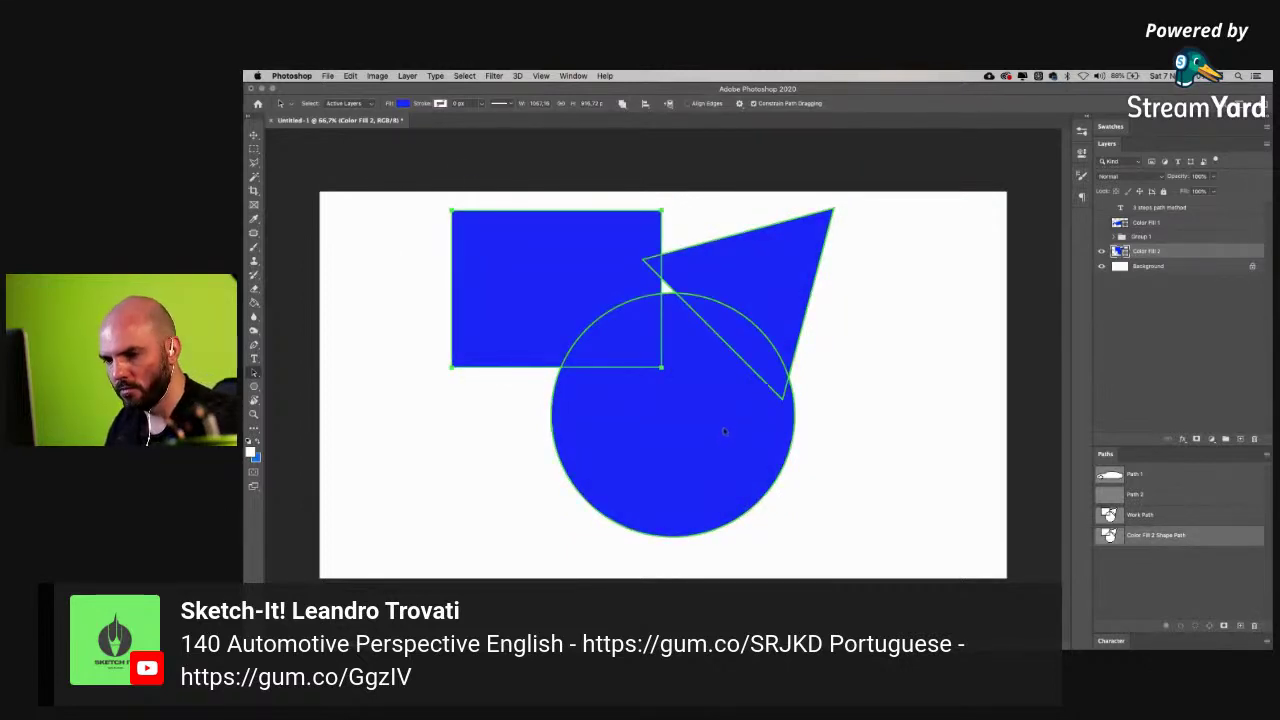
- Cut the circle and triangle paths, paste them back above the rectangle, and deselect the path
left_click_drag(890, 347, 743, 468)
key("super+x")
key("super+v")
key("Return")
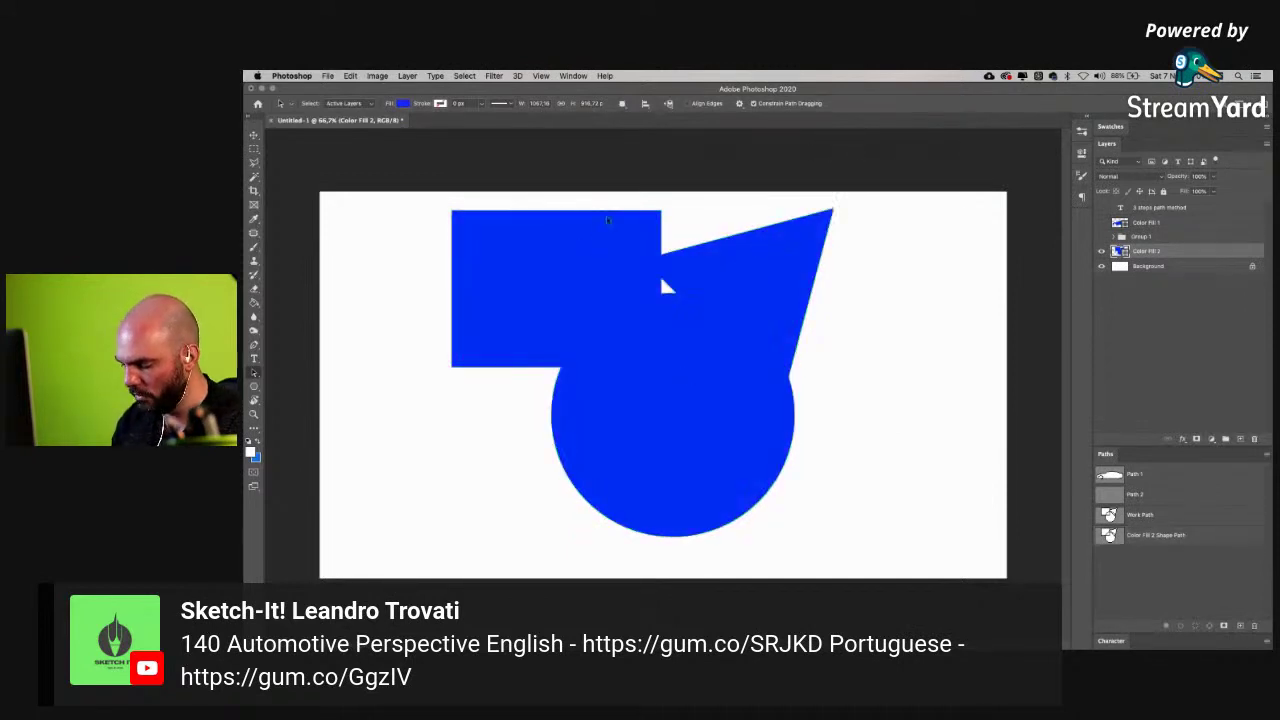
- Set the rectangle to Subtract Front Shape again, and cut and restore its path to place it above the other shapes
left_click_drag(645, 177, 440, 401)
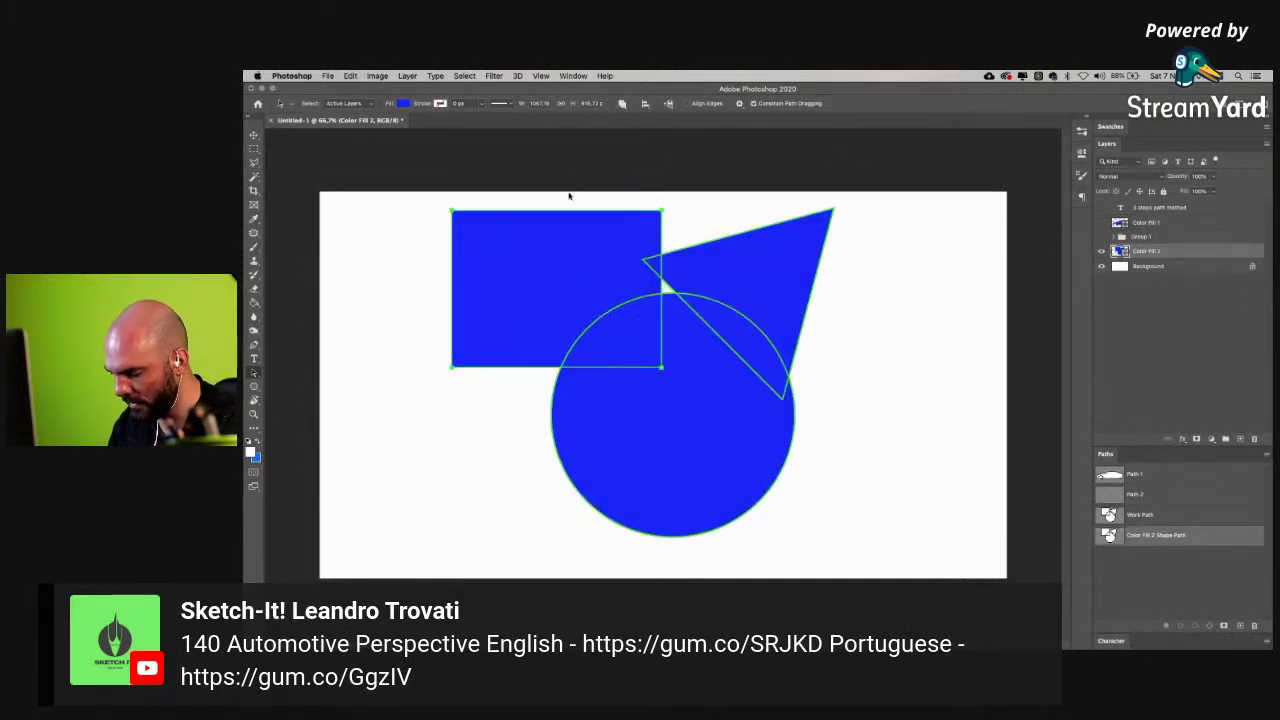
left_click(622, 104)
left_click(684, 131)
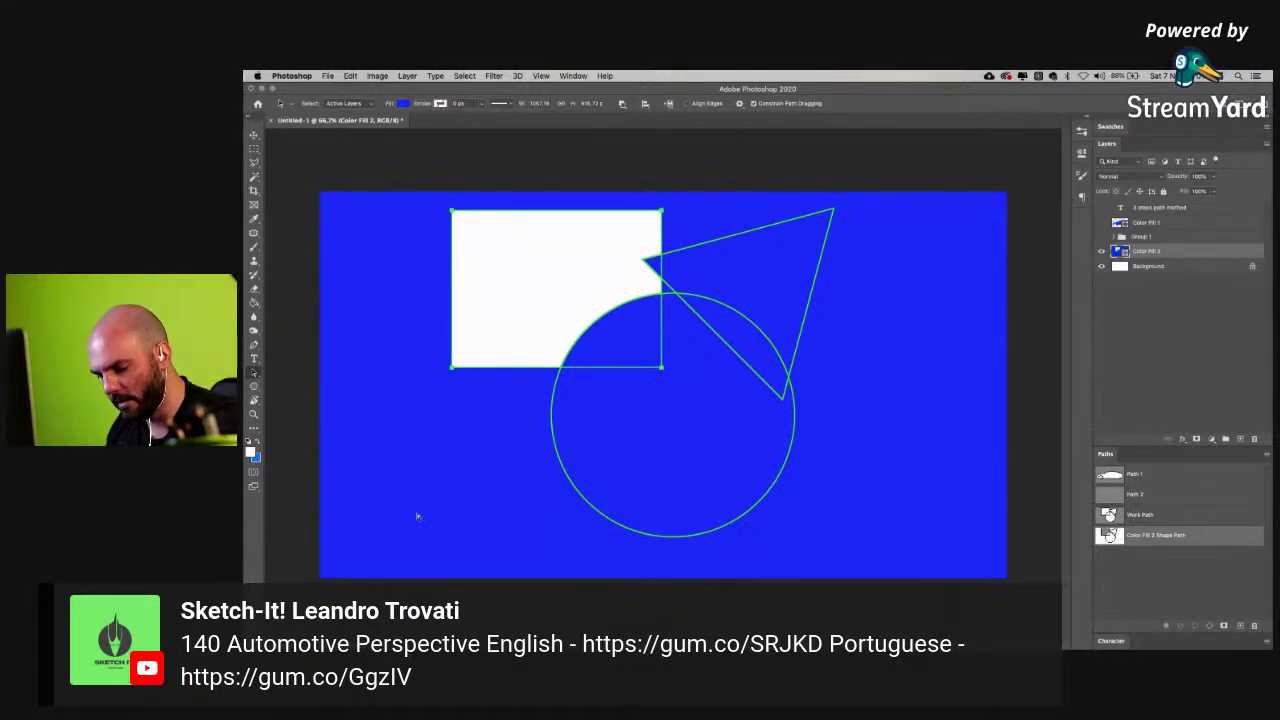
key("BackSpace")
key("ctrl+z")
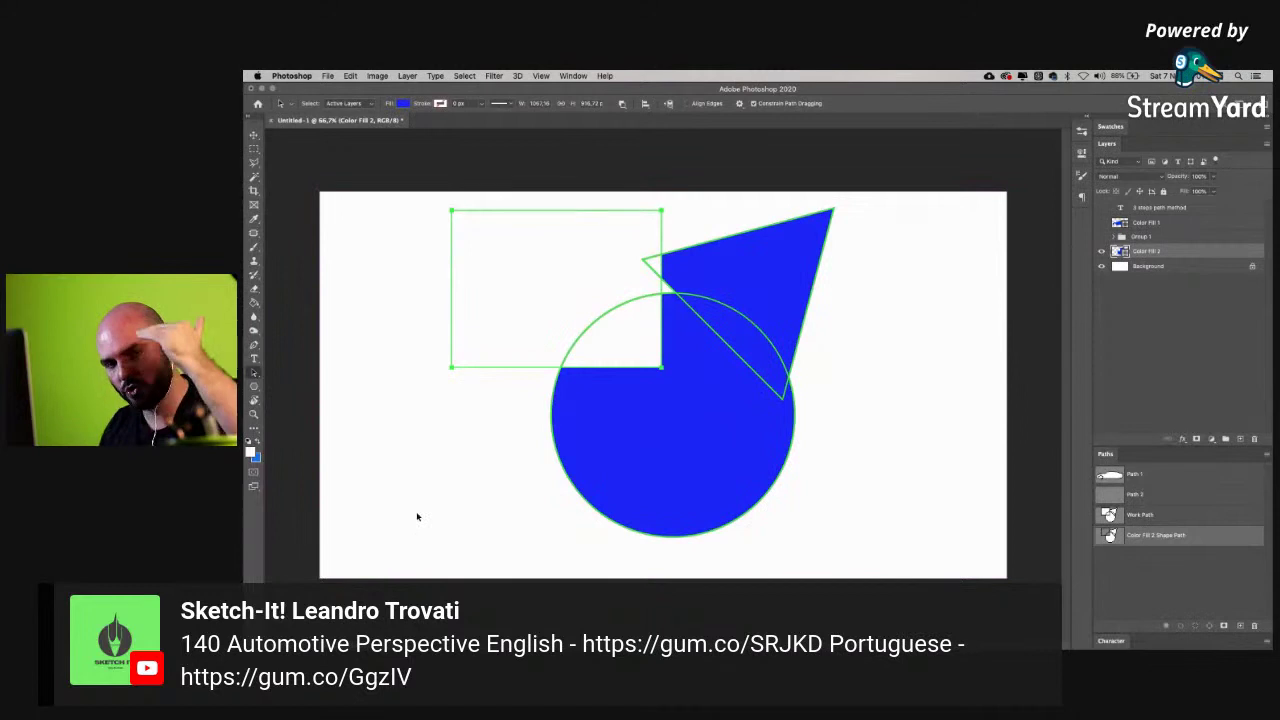
- Bring the triangle path above the subtracting rectangle again and deselect the path
left_click(747, 180)
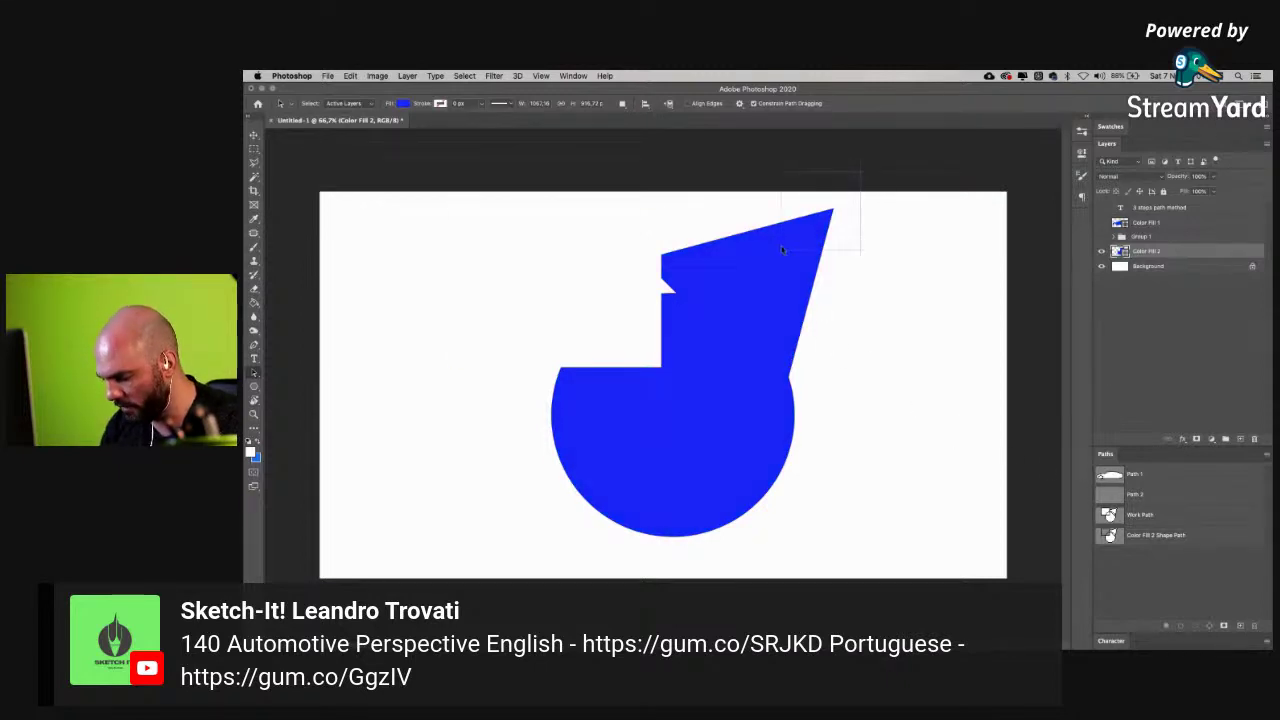
left_click(616, 537)
key("super+]")
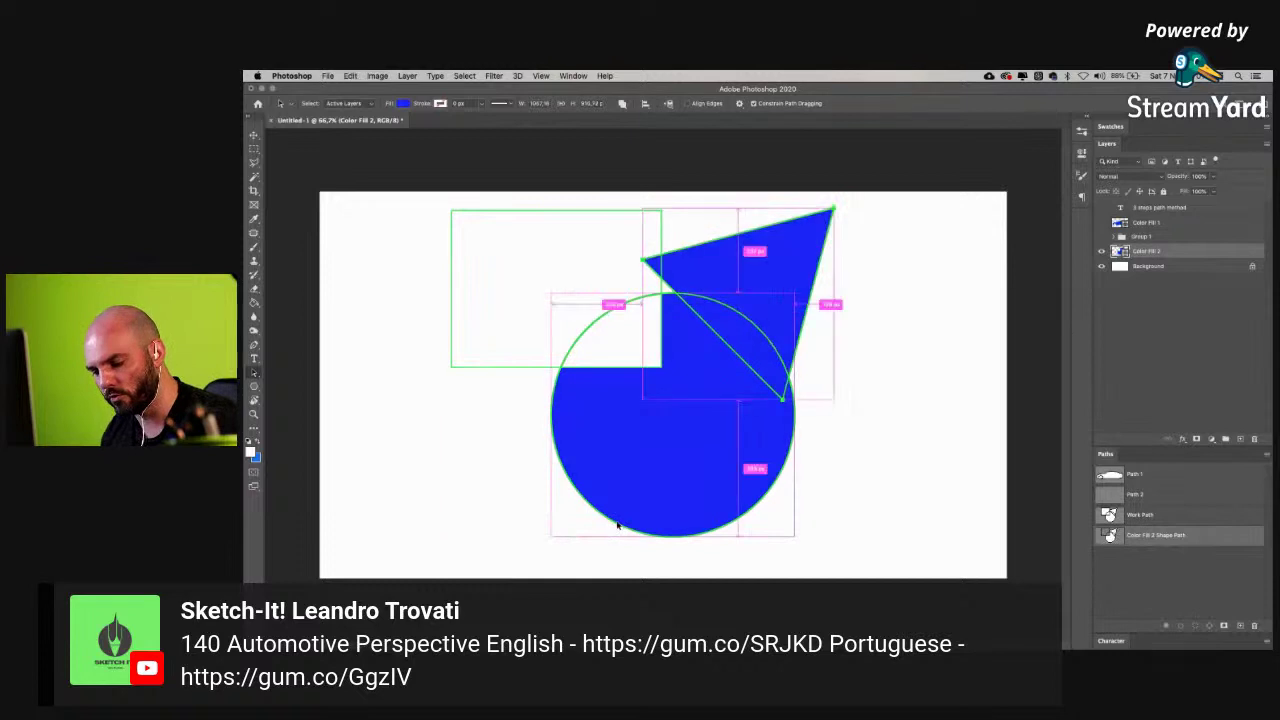
left_click(898, 168)
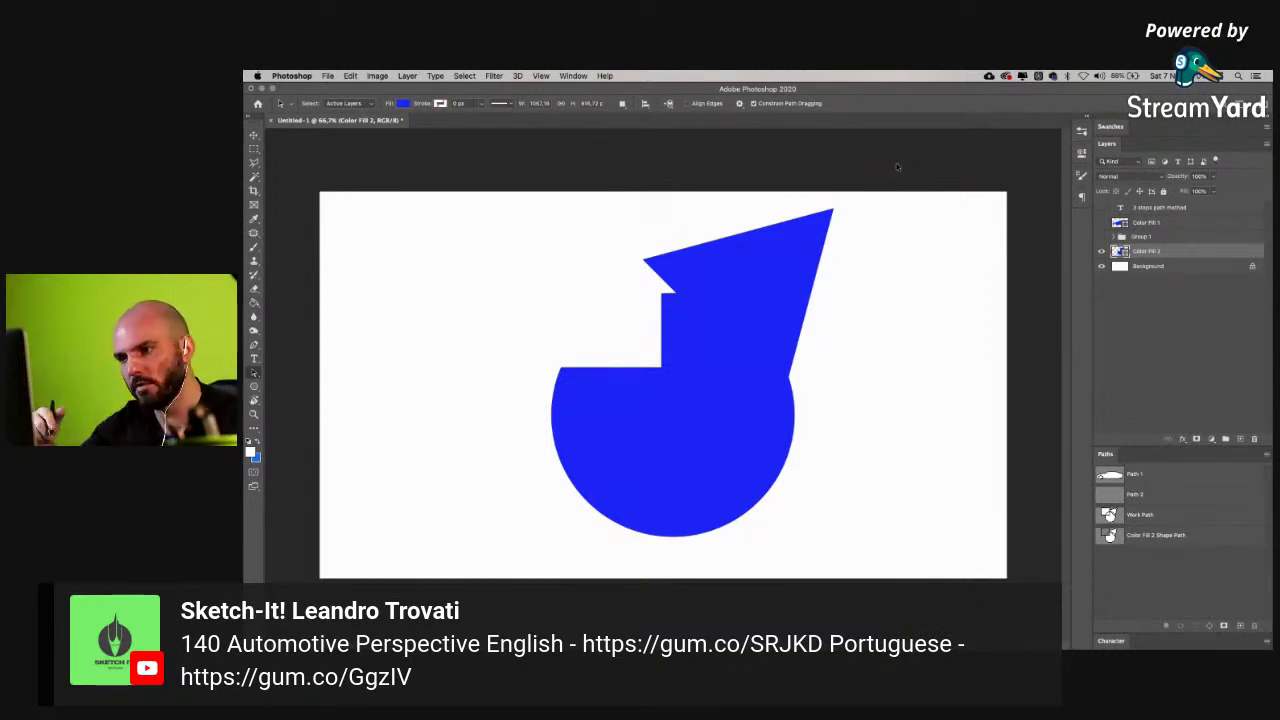
- Hide Color Fill 2, group all layers above the Background, and deselect the new group
mouse_move(1101, 251)
left_mouse_down()
mouse_move(1101, 212)
mouse_move(1112, 317)
left_mouse_up()
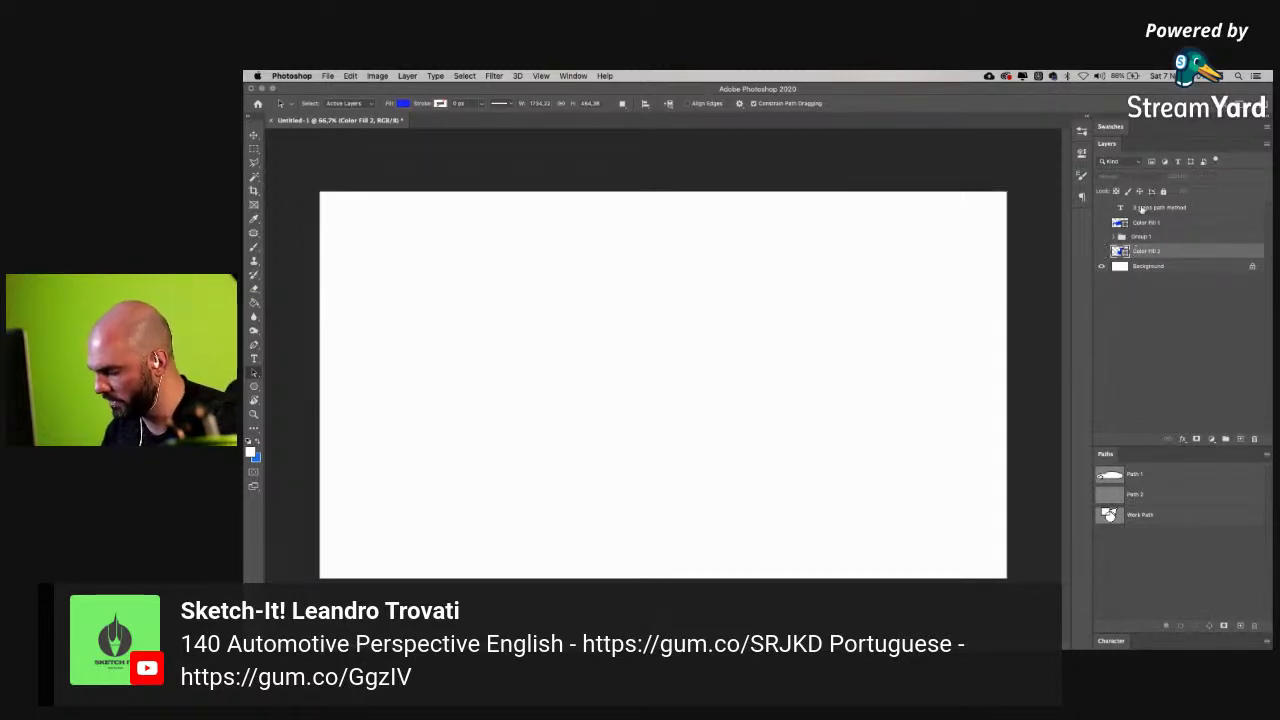
left_click(1178, 210, "shift")
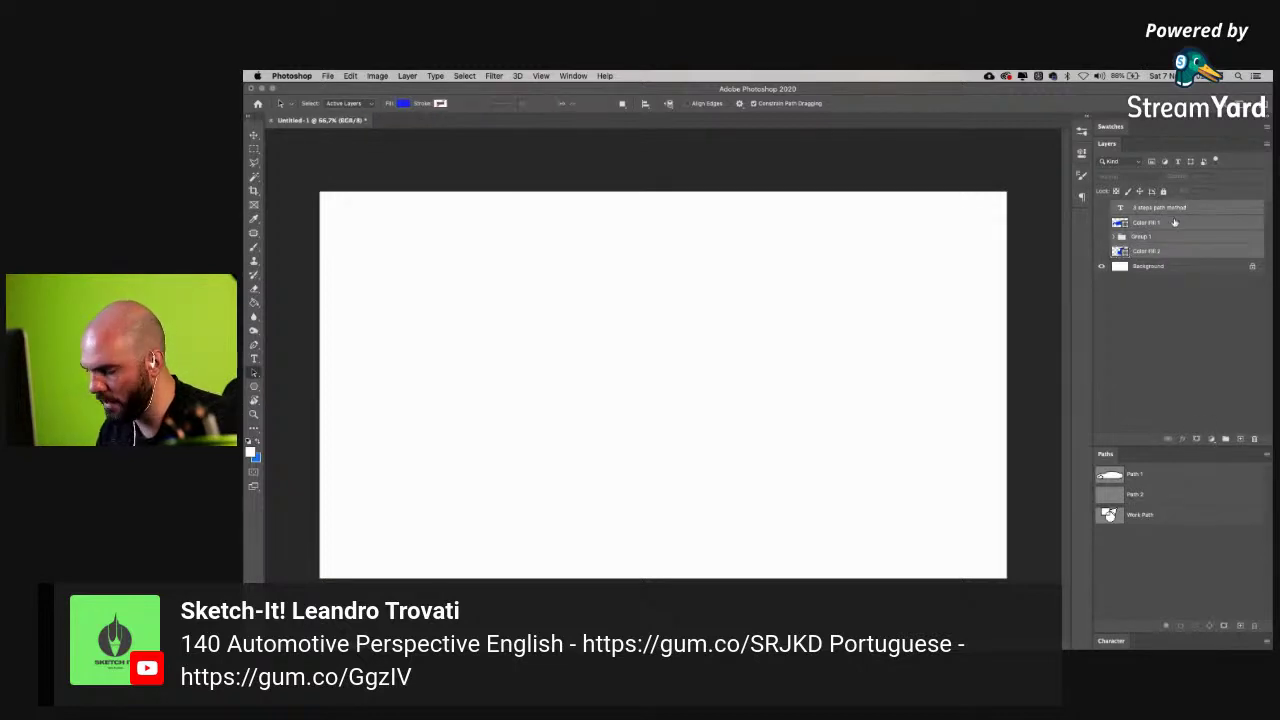
key("super+g")
left_click(1127, 244)
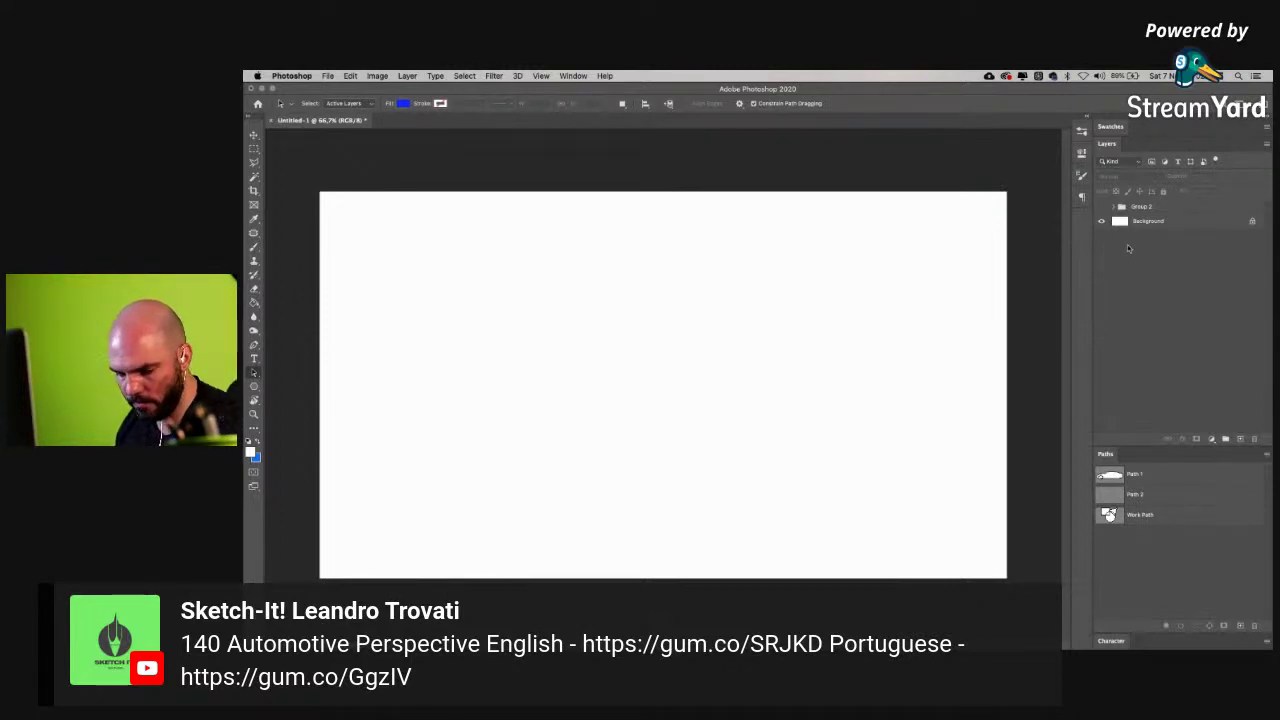
- Activate the Brush tool with default black and white colours, and browse the SketchItBrushTemplates brush folders
key("d")
key("b")
right_click(536, 366)
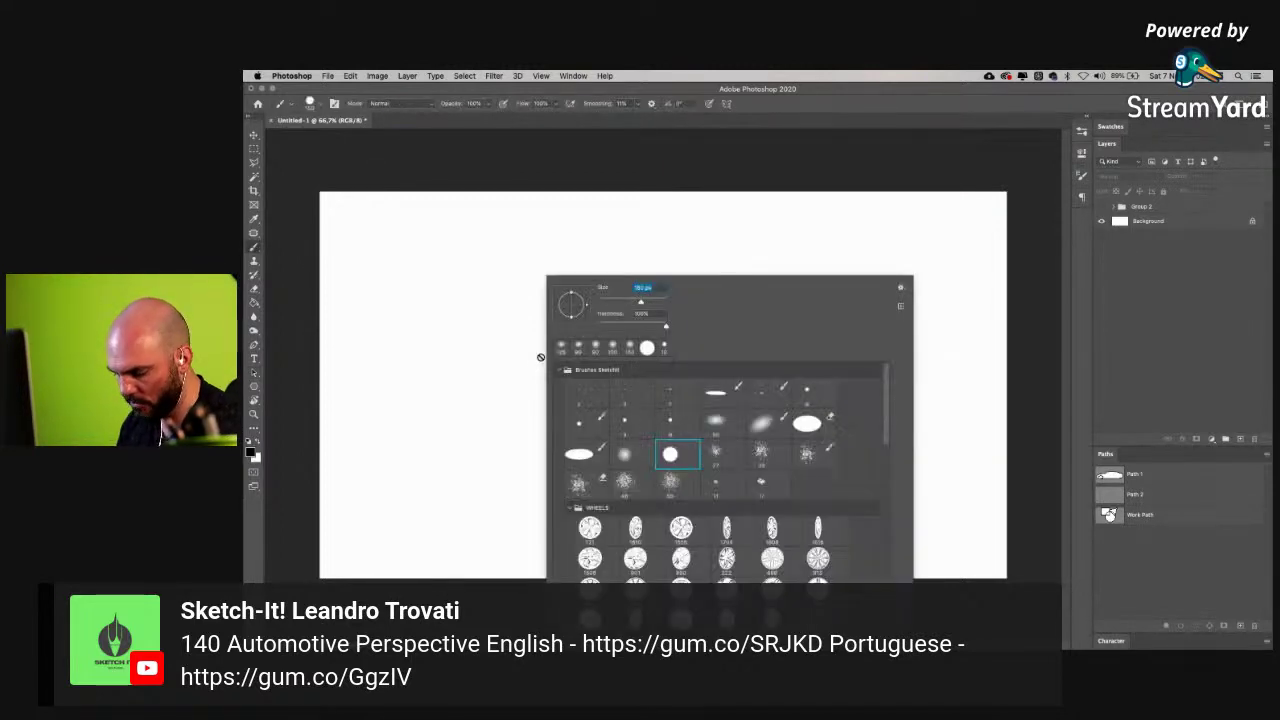
left_click_drag(892, 442, 874, 578)
left_click(570, 434)
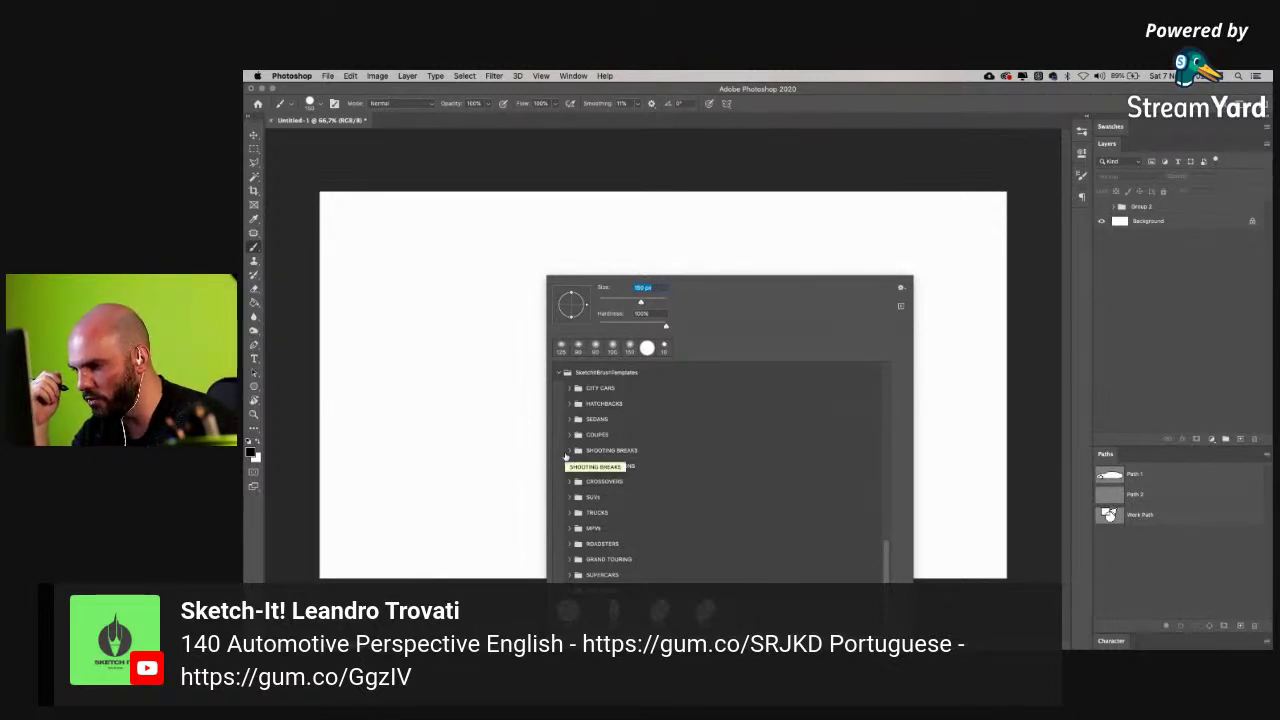
left_click(955, 158)
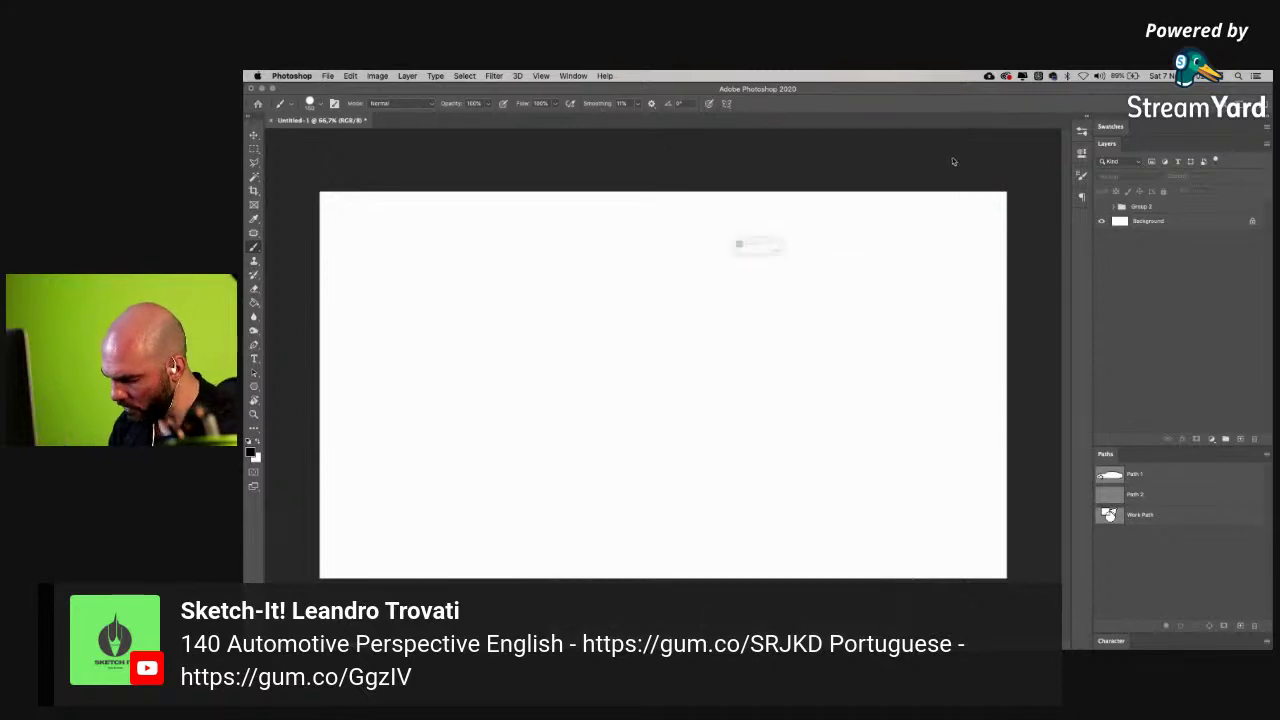
- Add a new layer above the Background and choose the first car brush in the COUPÉS folder of SketchItBrushTemplates
left_click(838, 268)
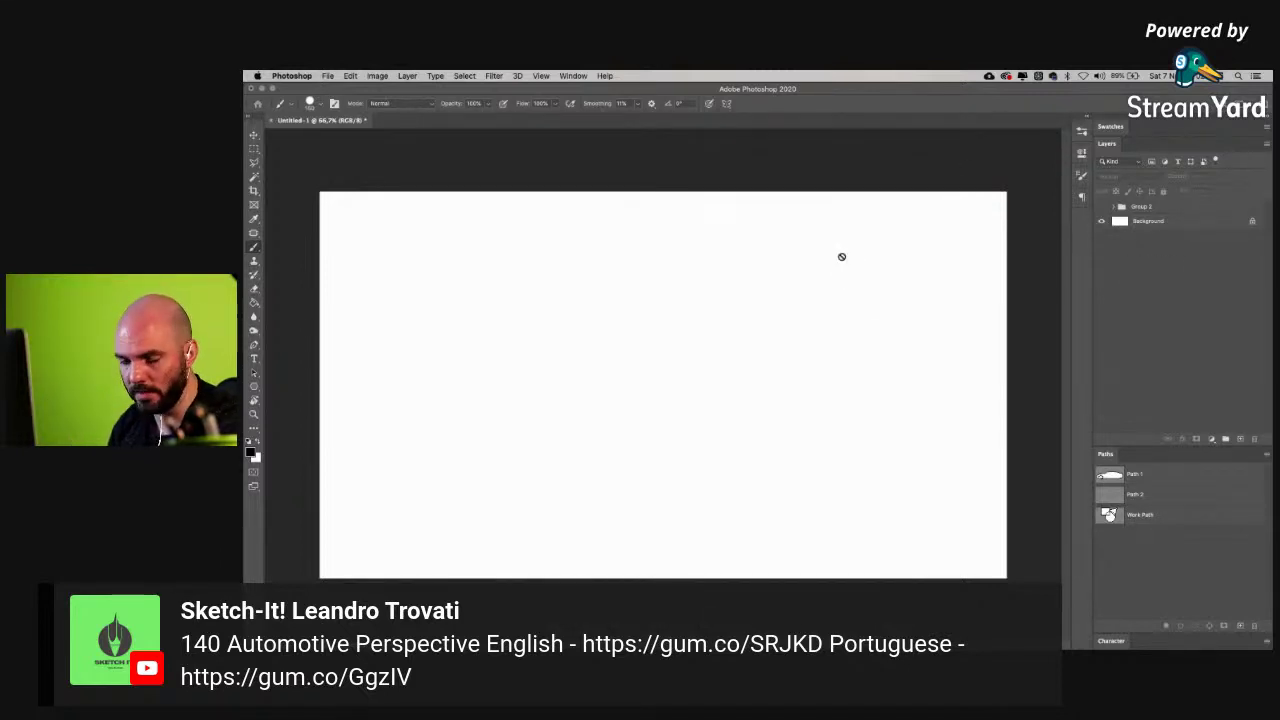
left_click(1240, 439)
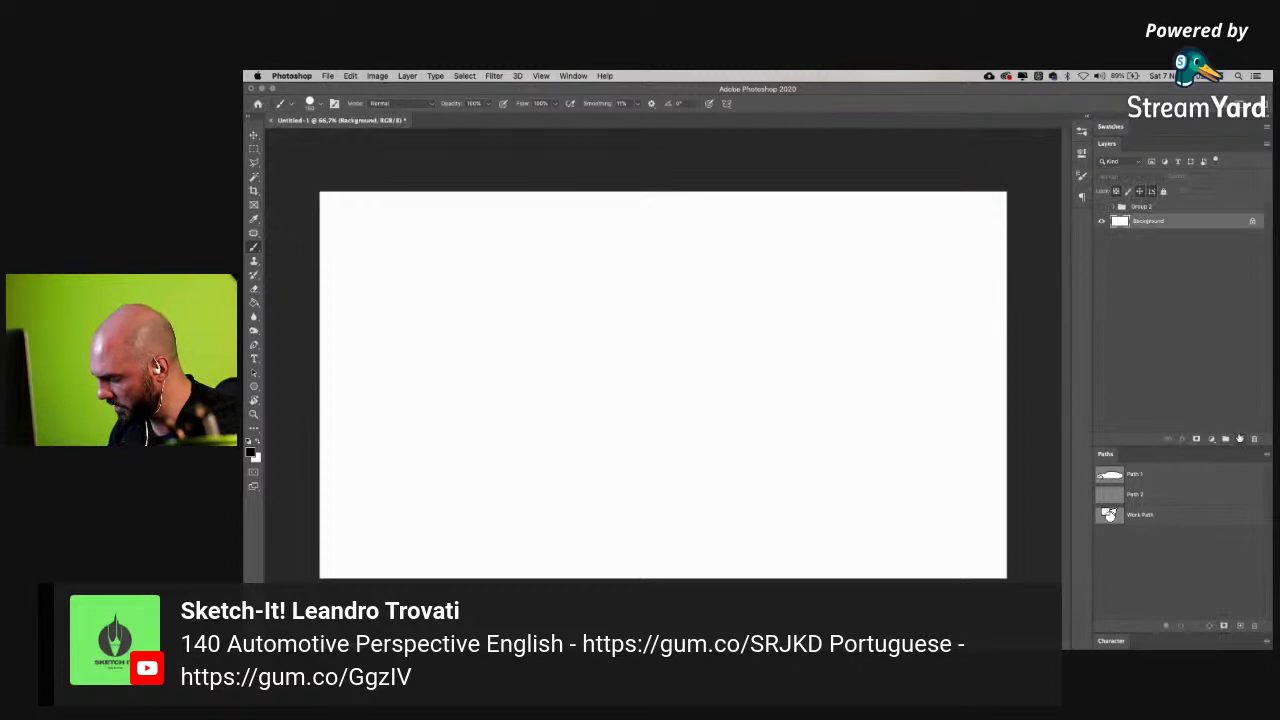
right_click(503, 304)
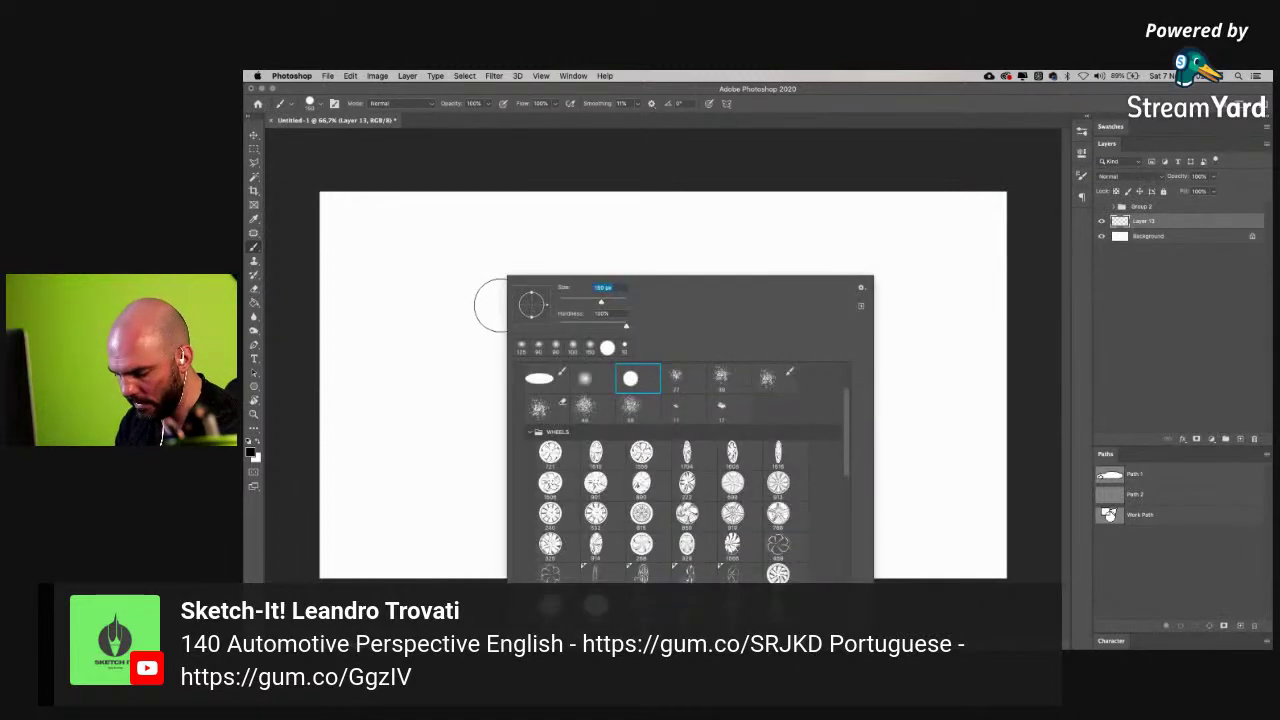
scroll(840, 480, "down", 10)
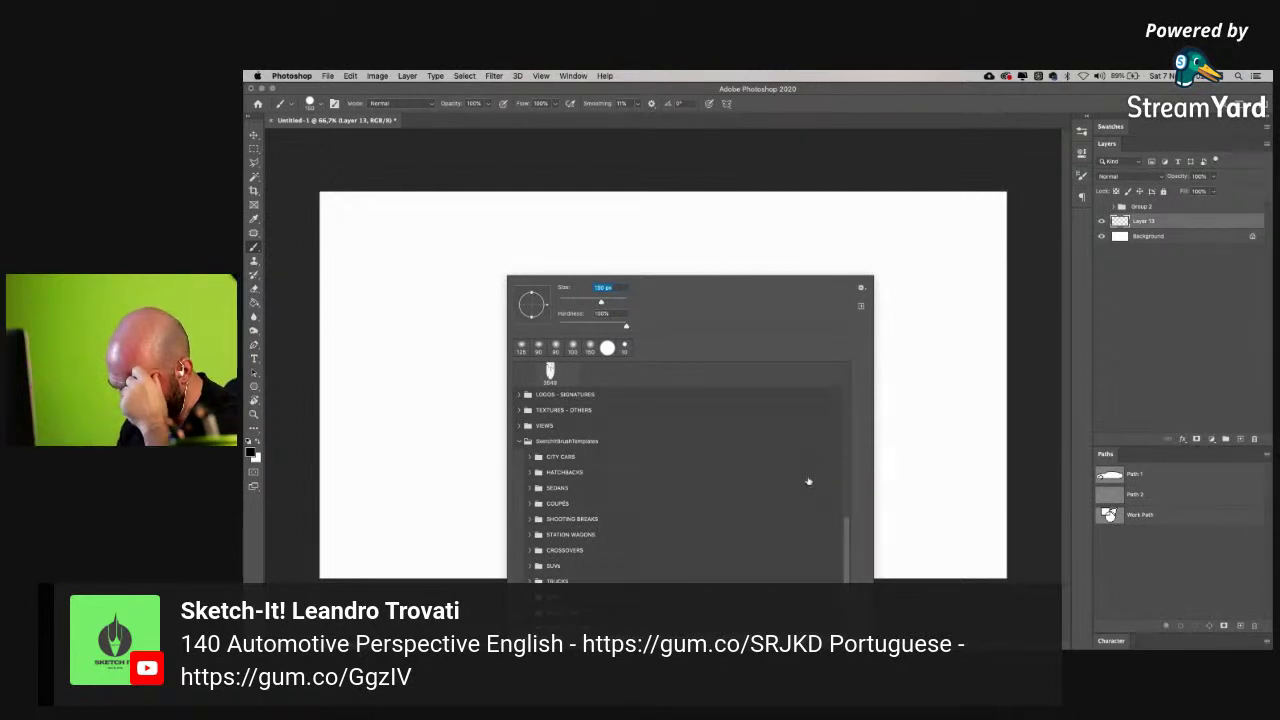
scroll(837, 513, "down", 3)
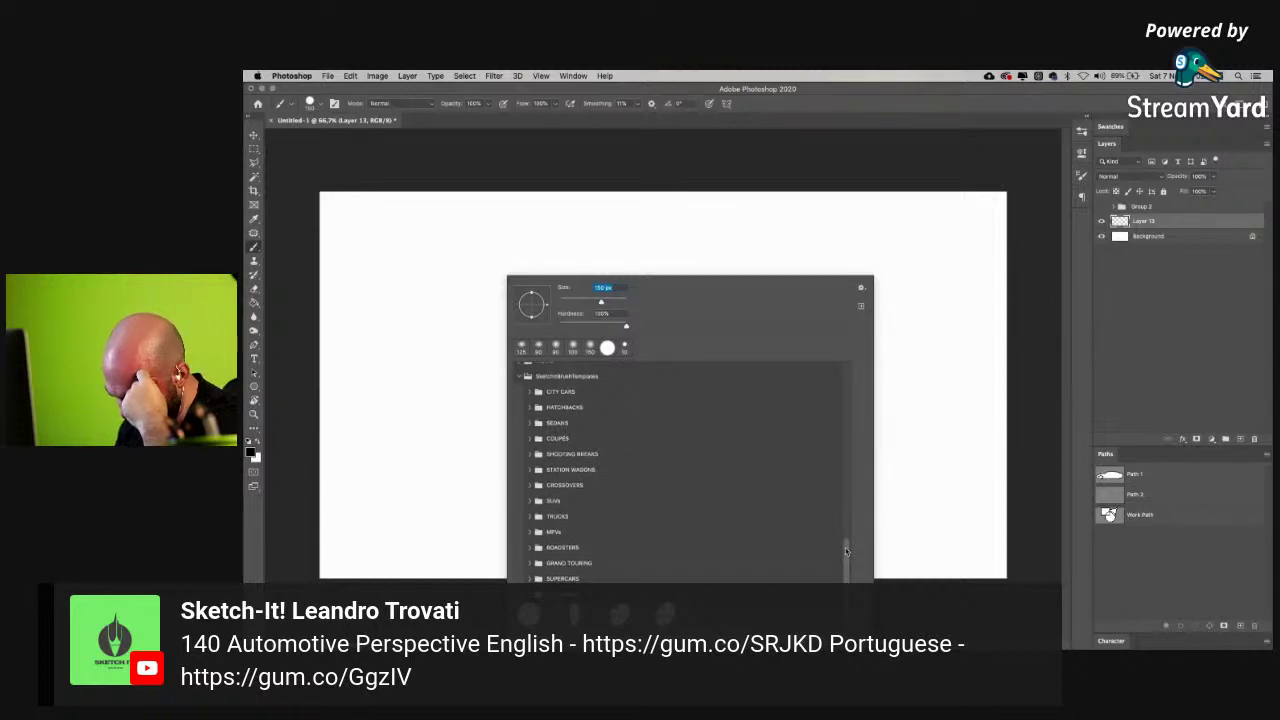
left_click(530, 438)
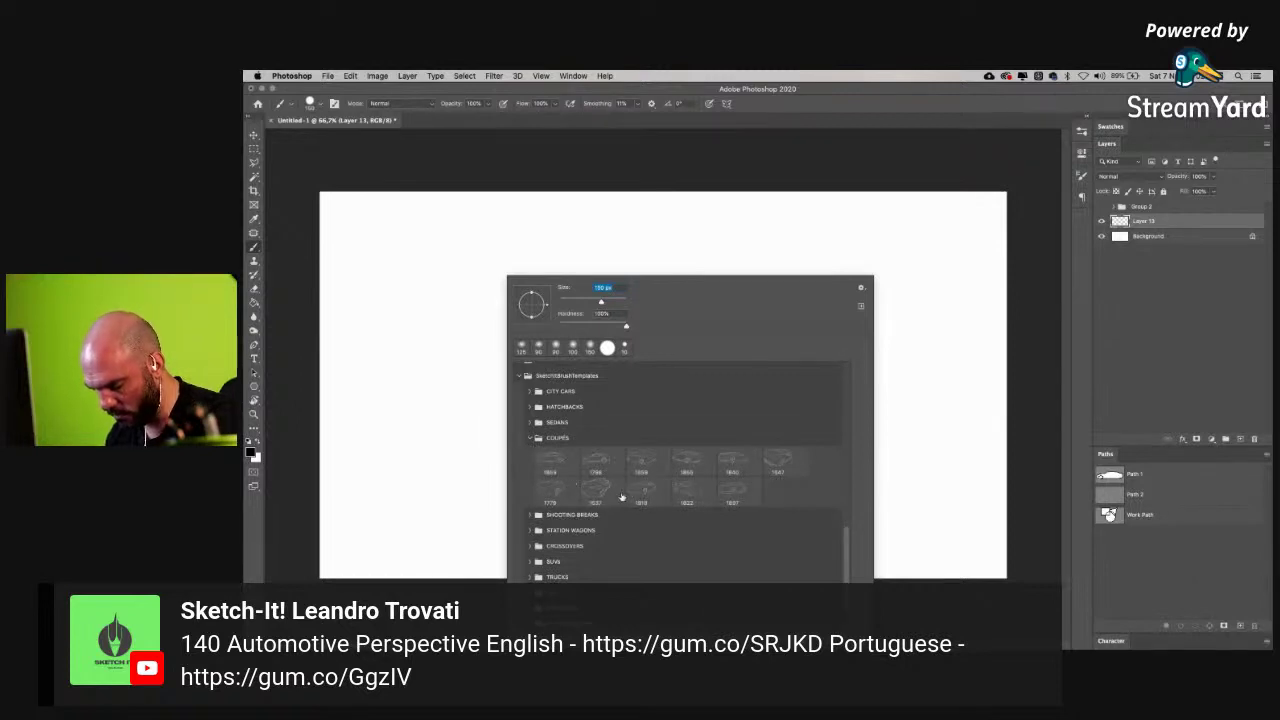
left_click(552, 460)
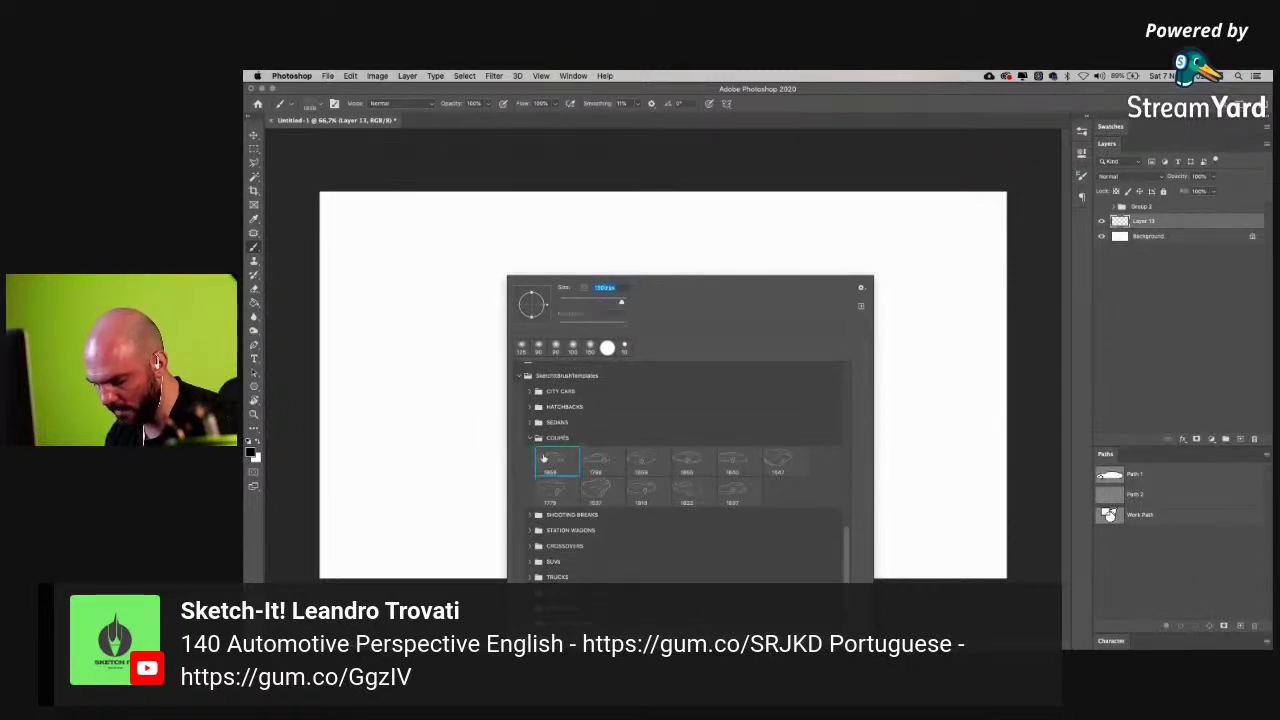
left_click(900, 280)
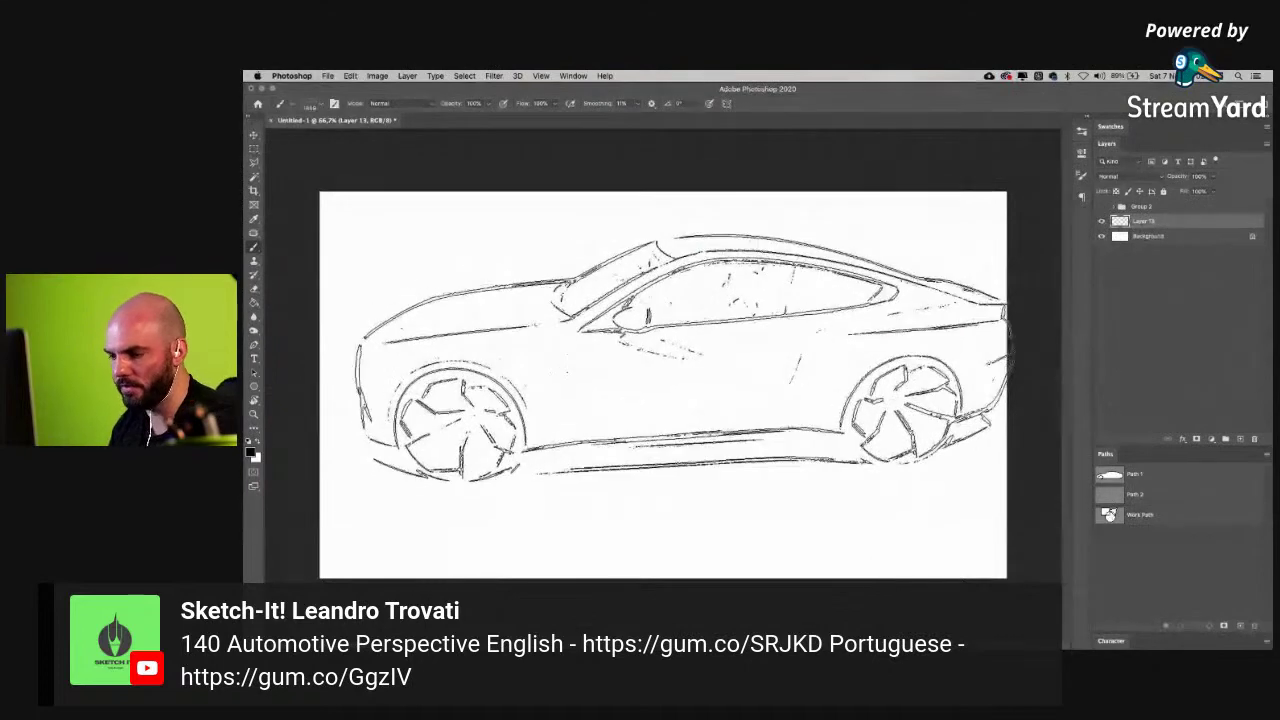
- Reduce the coupé brush to 1700 px and stamp the whole car inside the canvas on the new layer
key("bracketleft")
key("bracketleft")
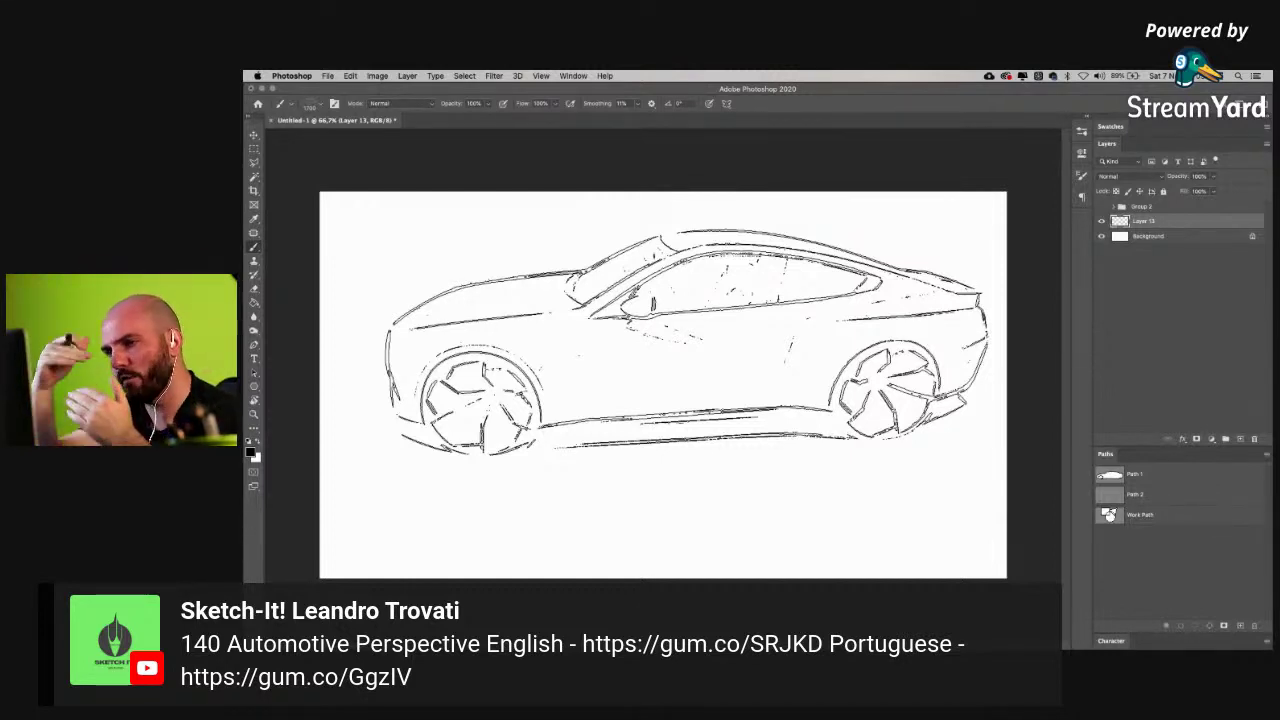
key("ctrl+z")
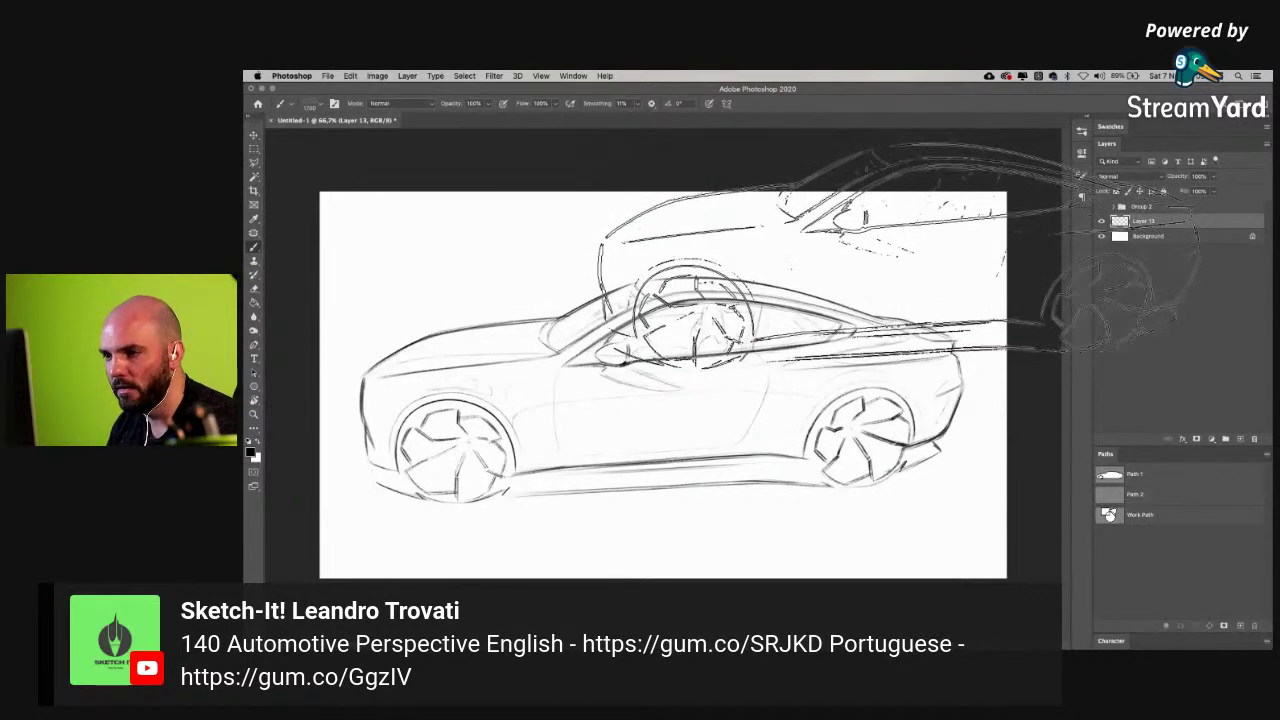
key("v")
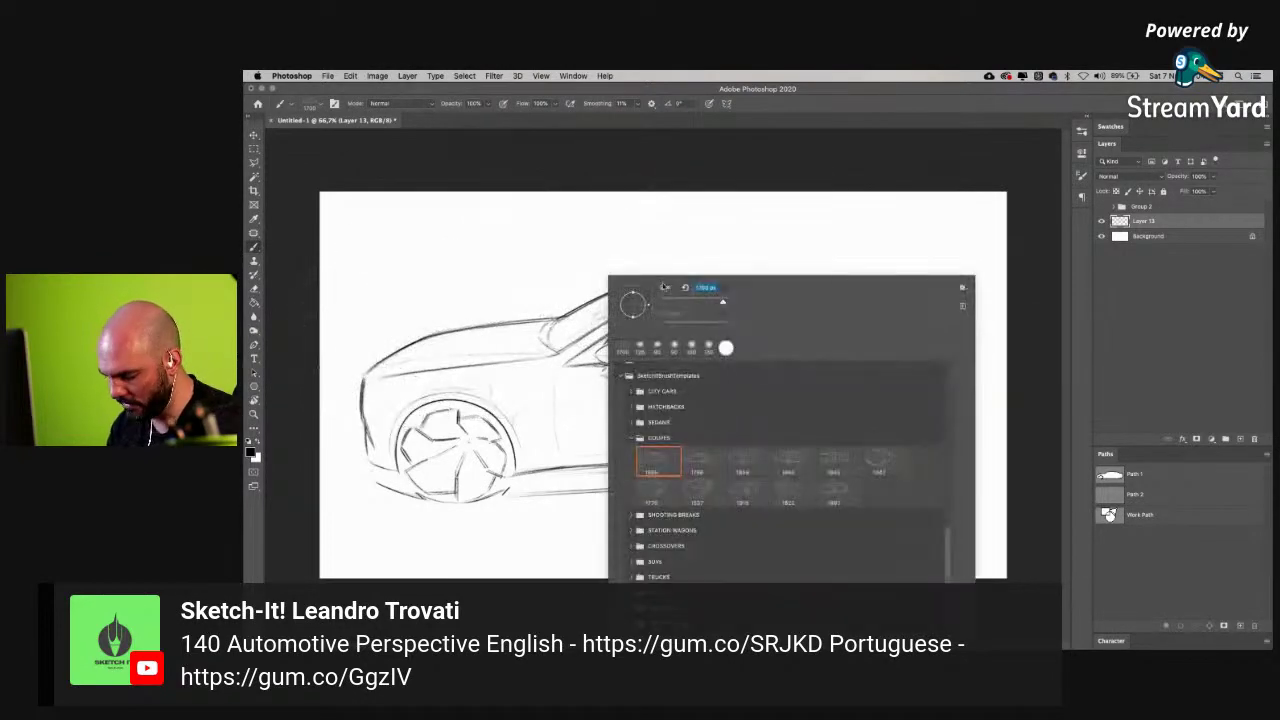
- Switch to the small hard round sketching brush in the Brushes SketchIt folder
scroll(870, 392, "up", 3)
left_click(869, 391)
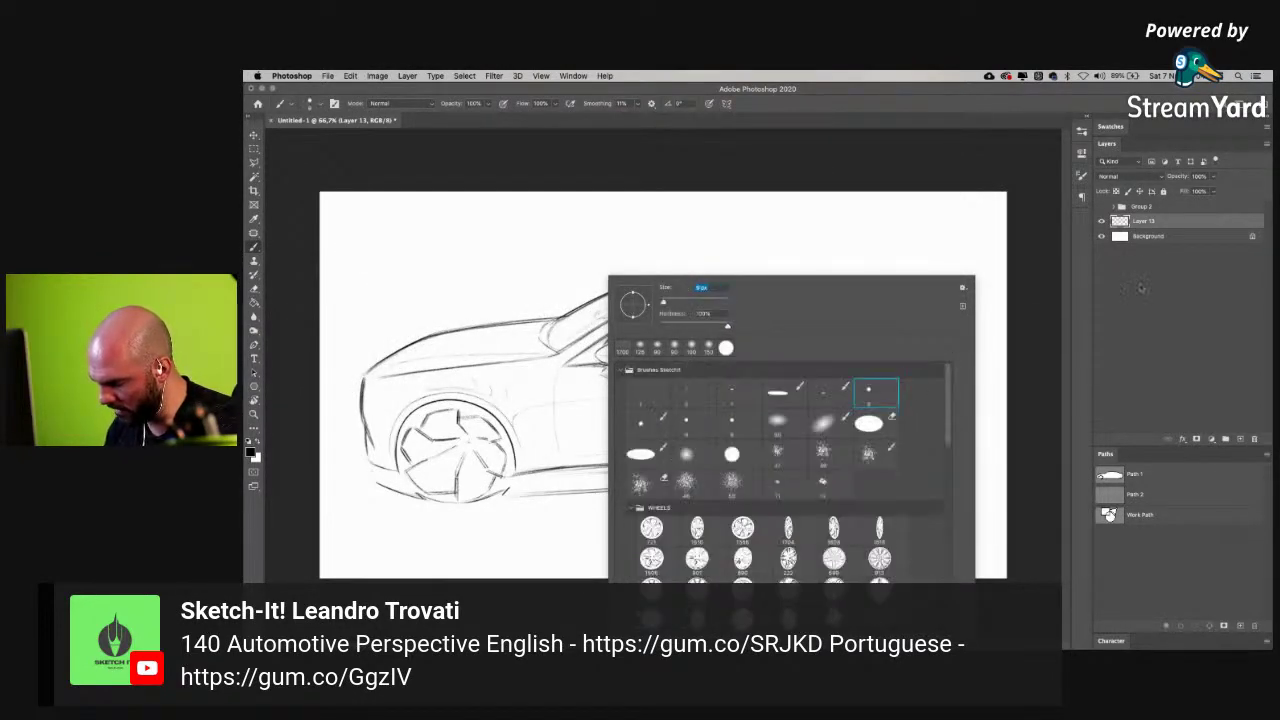
left_click(1101, 226)
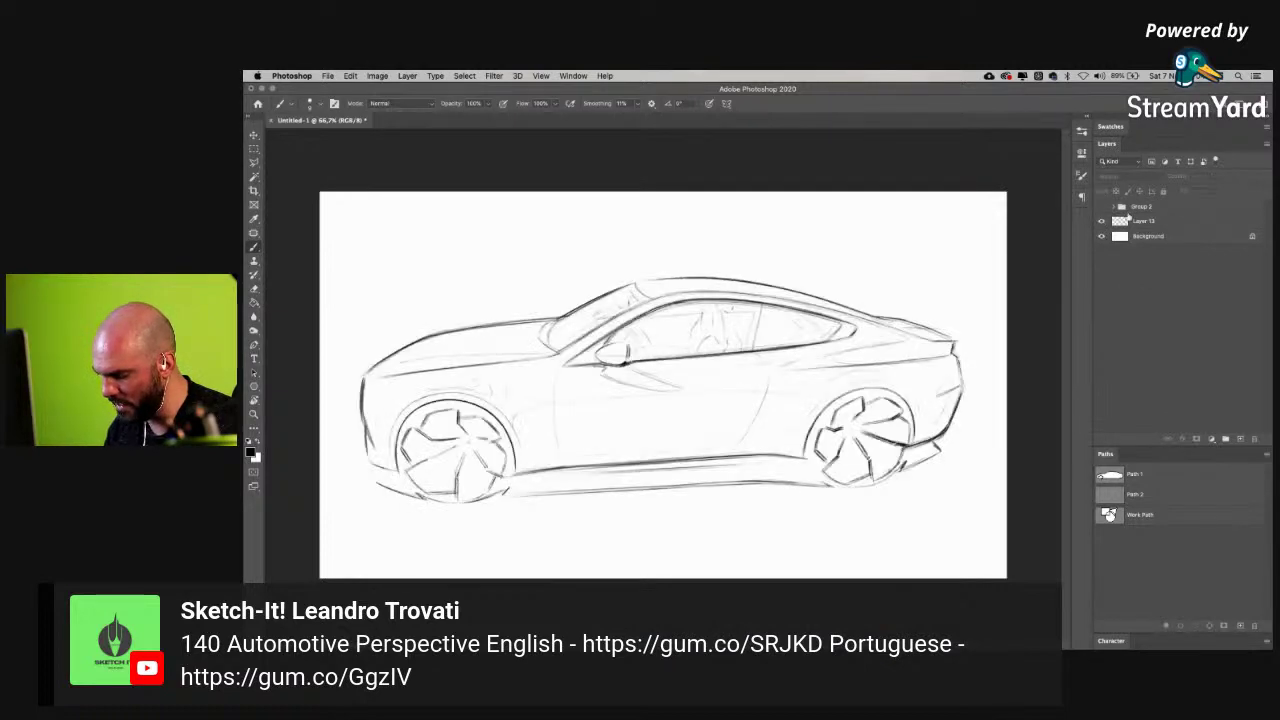
- Fade the car template layer to about 10% opacity and deselect the layer
left_click(1172, 224)
left_click(1216, 190)
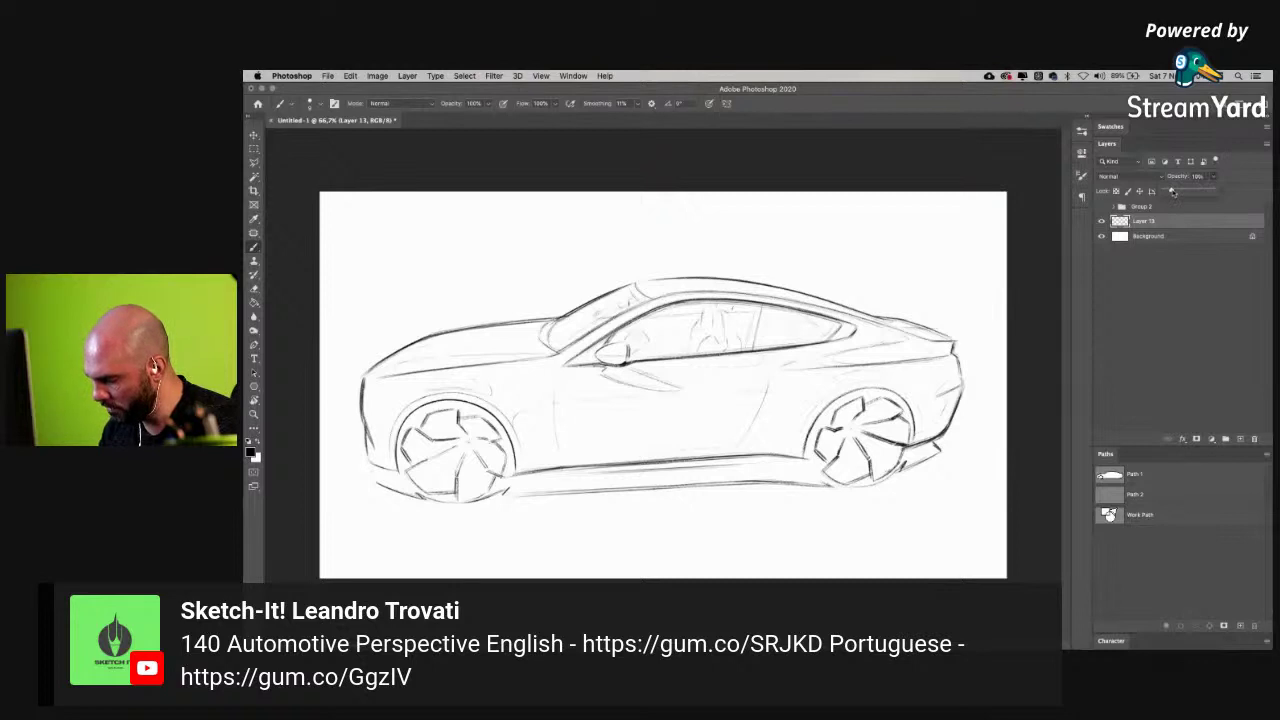
left_click_drag(1174, 193, 1171, 193)
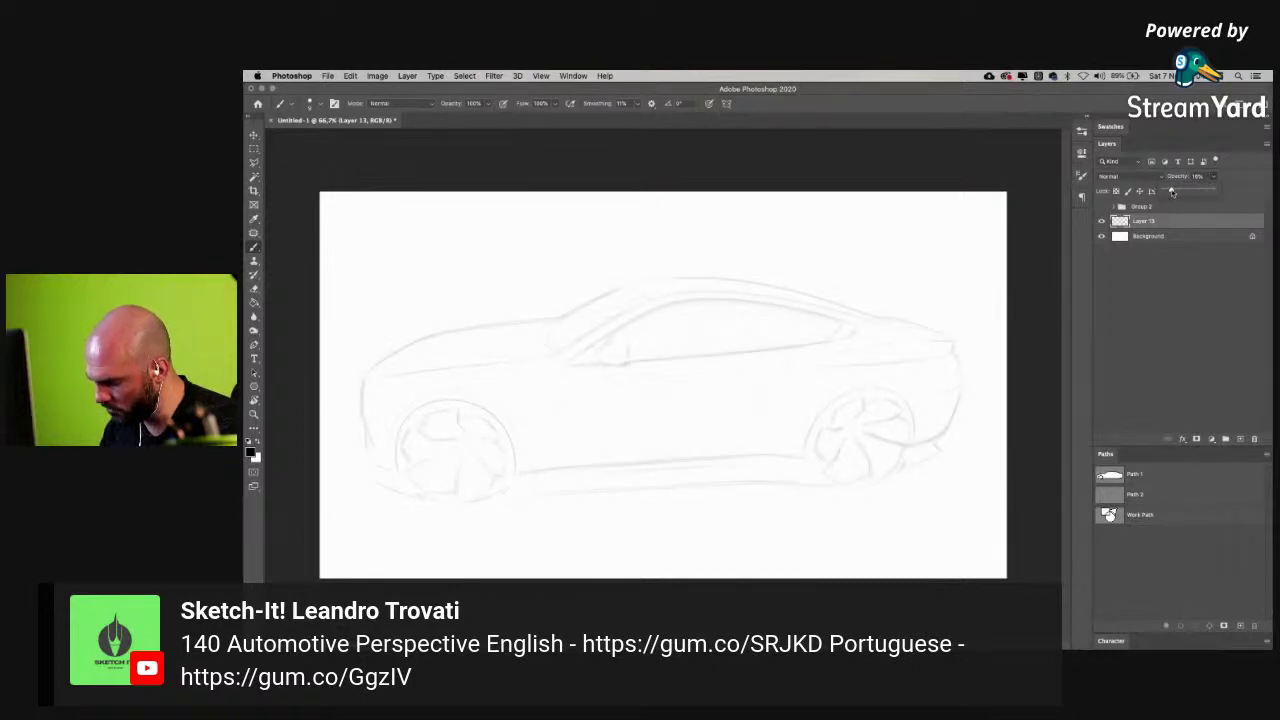
left_click_drag(1170, 192, 1168, 193)
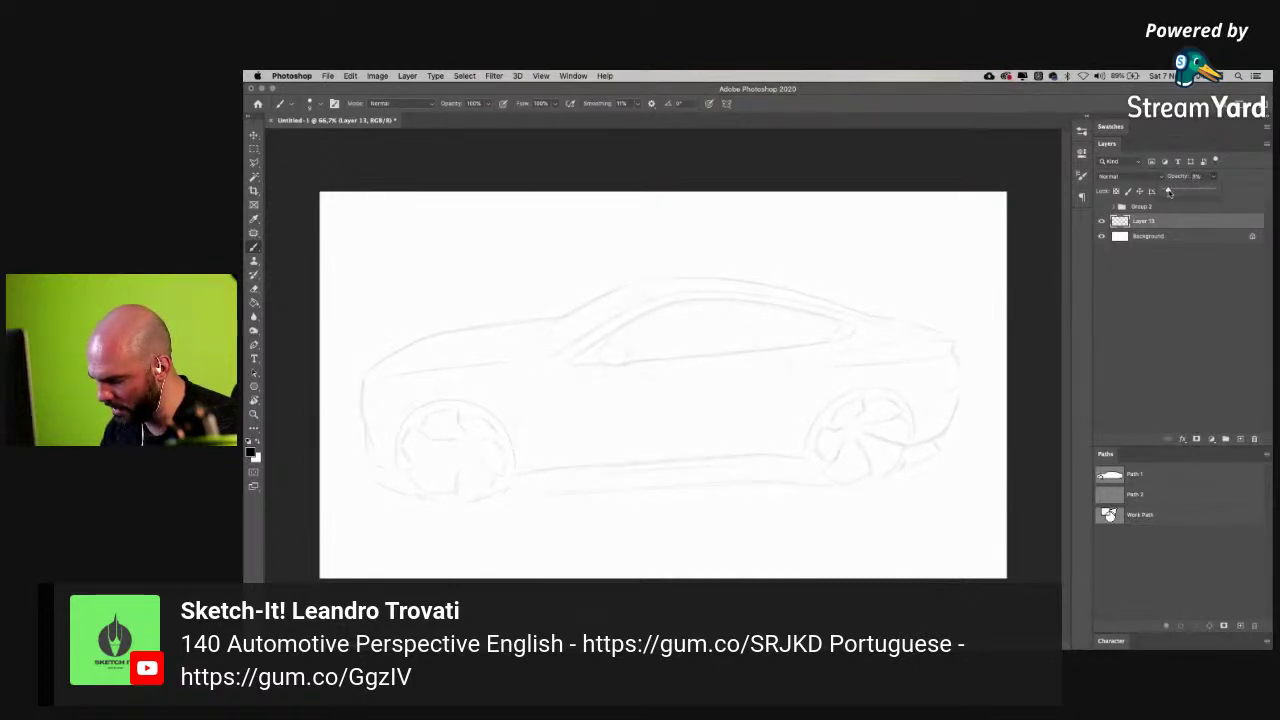
left_click_drag(1170, 192, 1168, 192)
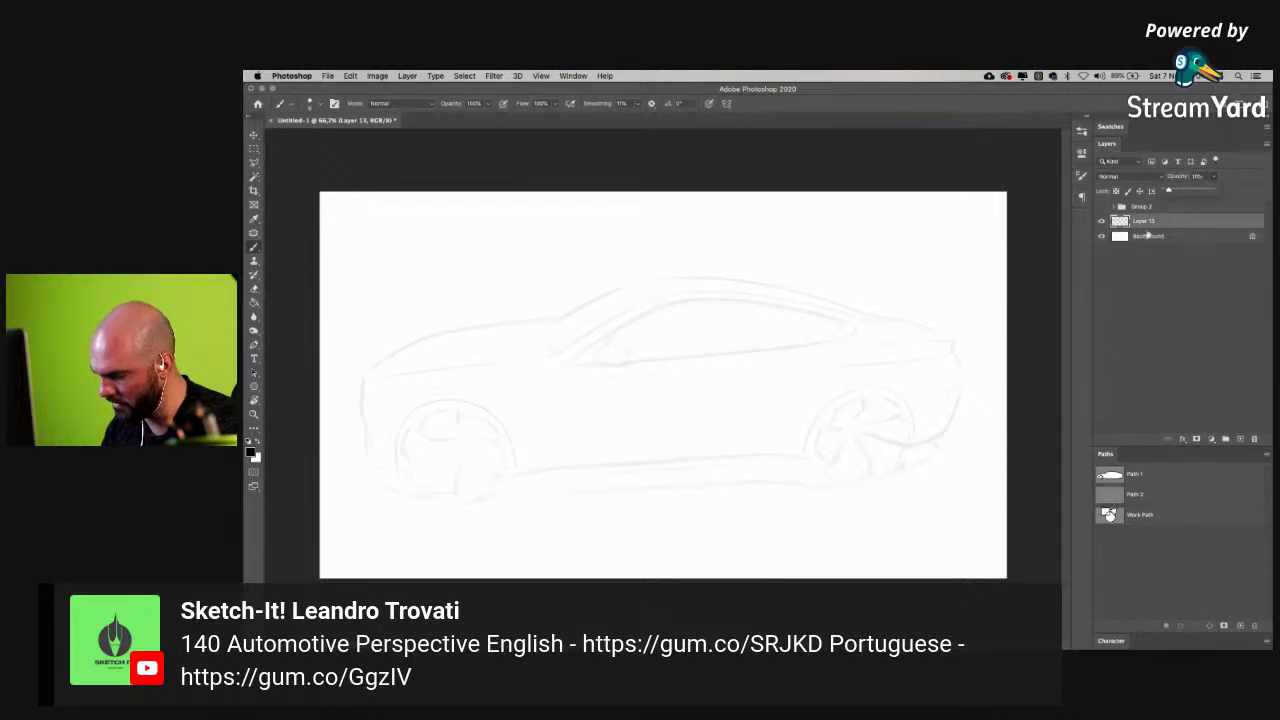
left_click(1130, 298)
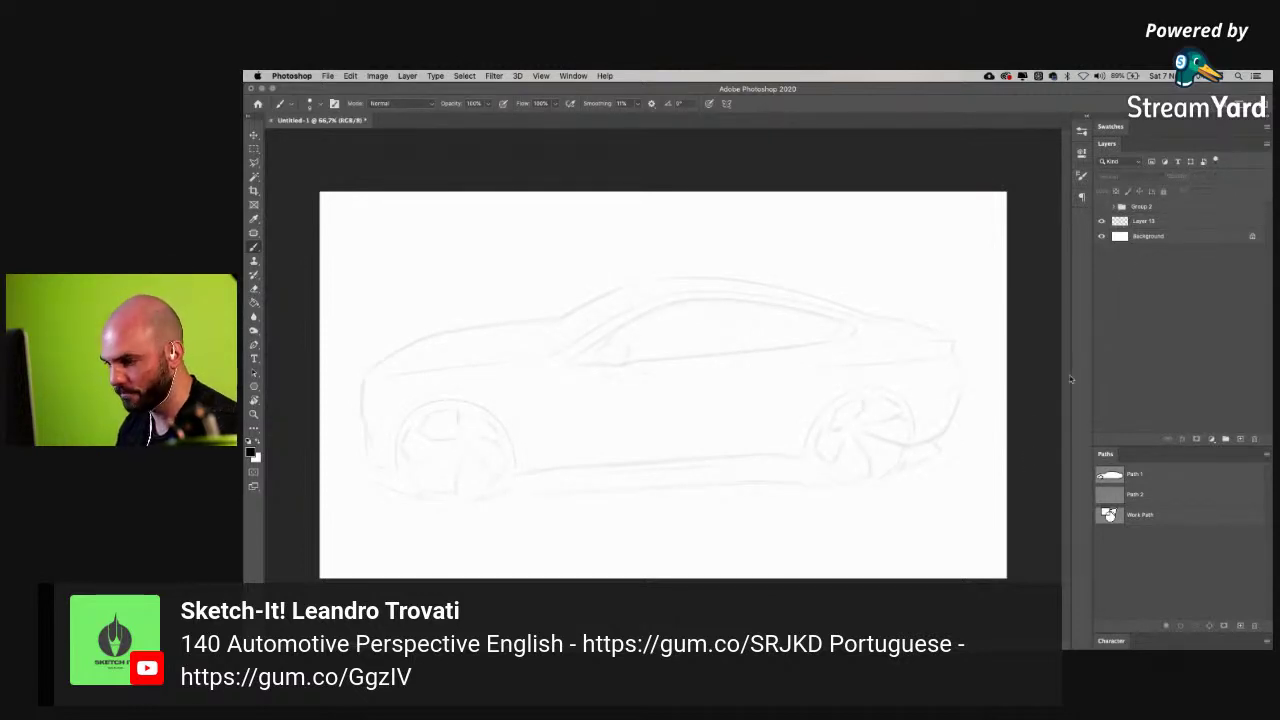
- Add a new layer above the faded template and show the canvas full screen, fitted to the display
key("super+shift+alt+n")
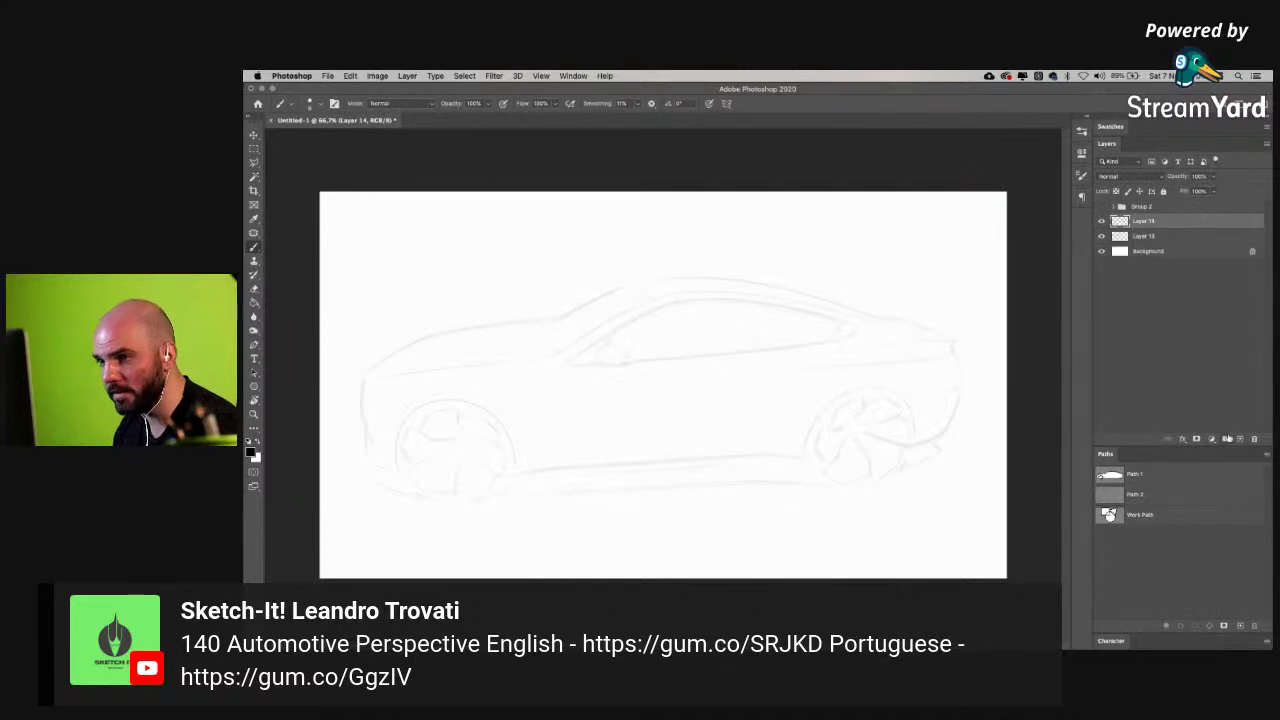
key("f")
key("f")
key("ctrl+0")
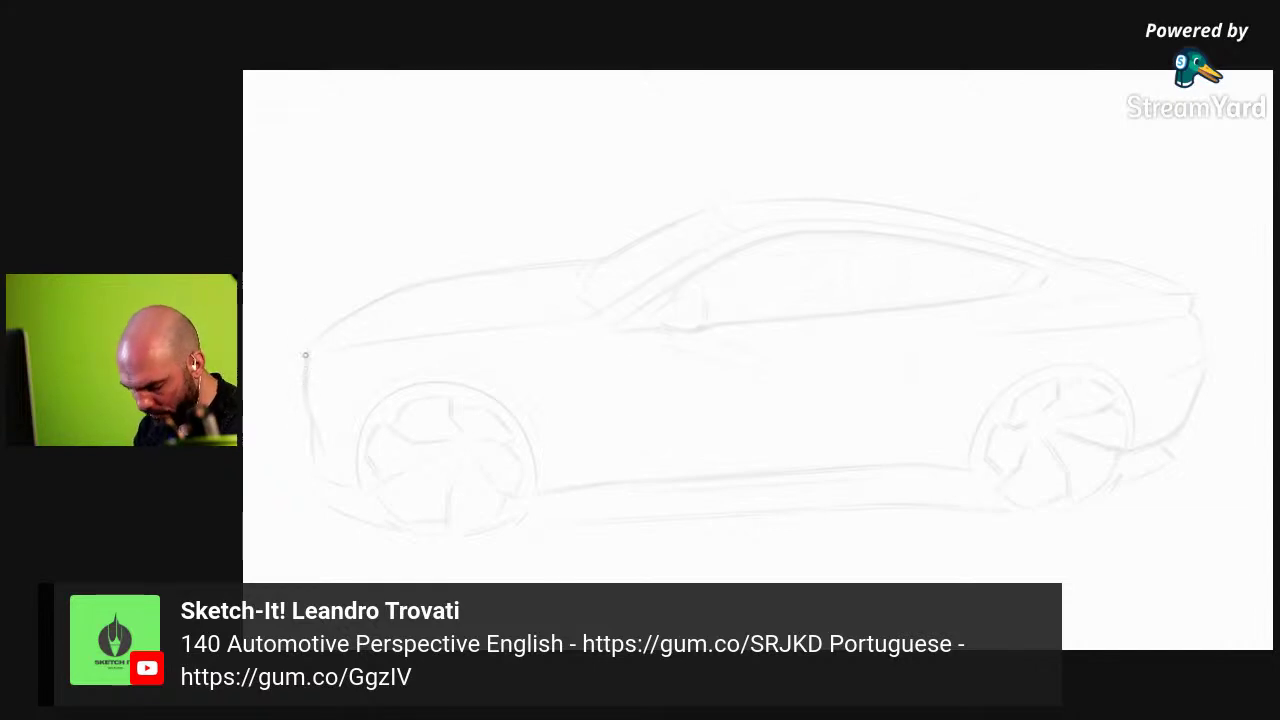
left_click_drag(307, 348, 303, 416)
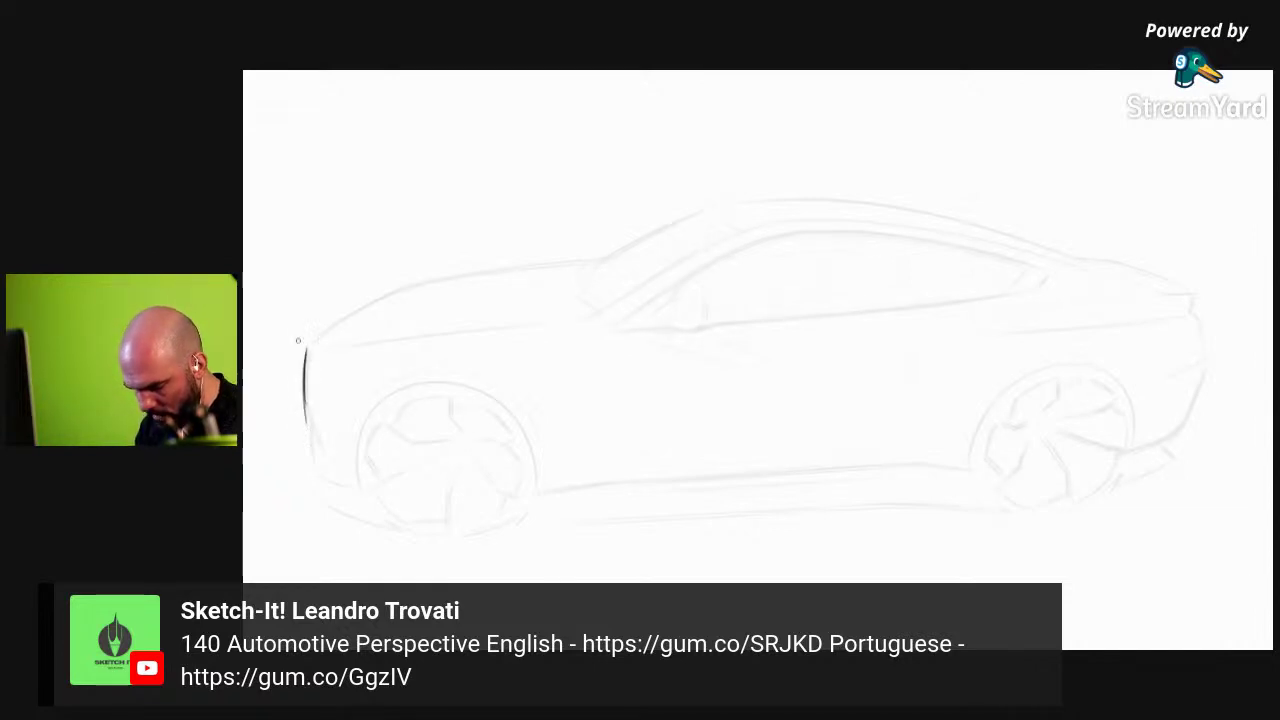
key("ctrl+z")
key("ctrl+z")
left_click_drag(306, 344, 303, 400)
key("ctrl+z")
- Apply Texture to the sketching brush in its brush settings and return to the full-screen canvas
key("Tab")
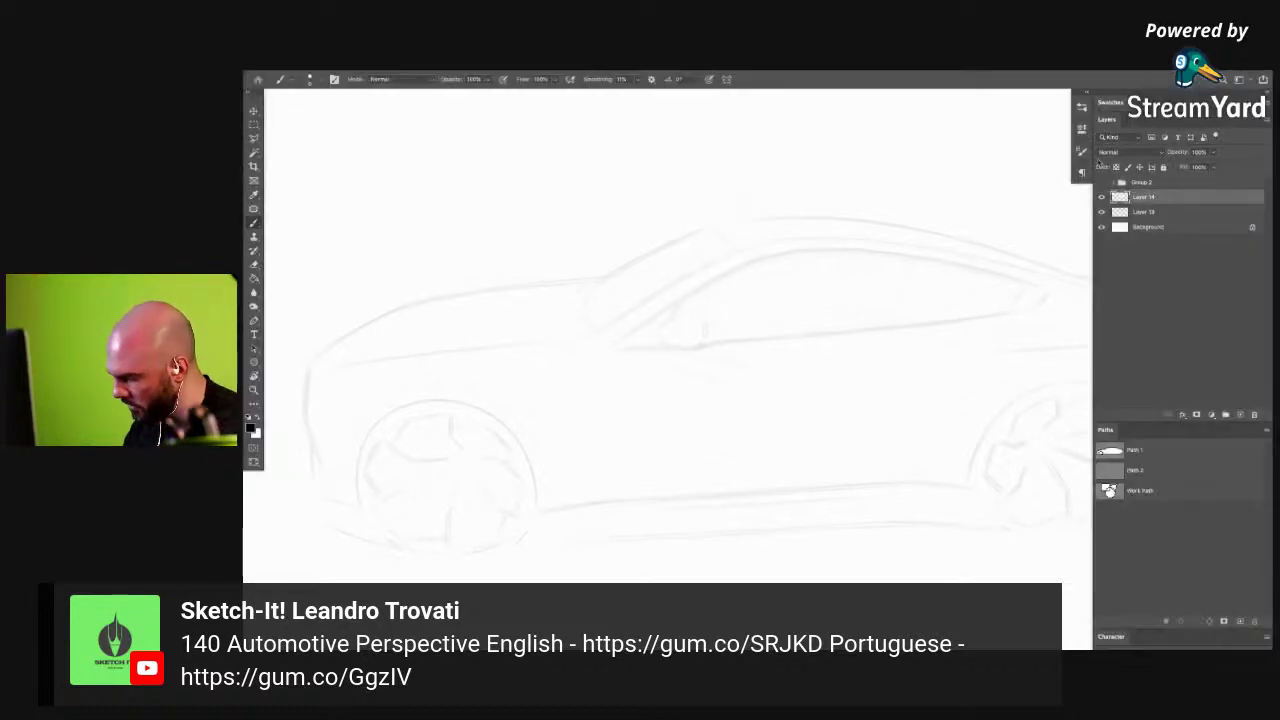
left_click(1083, 153)
left_click(884, 214)
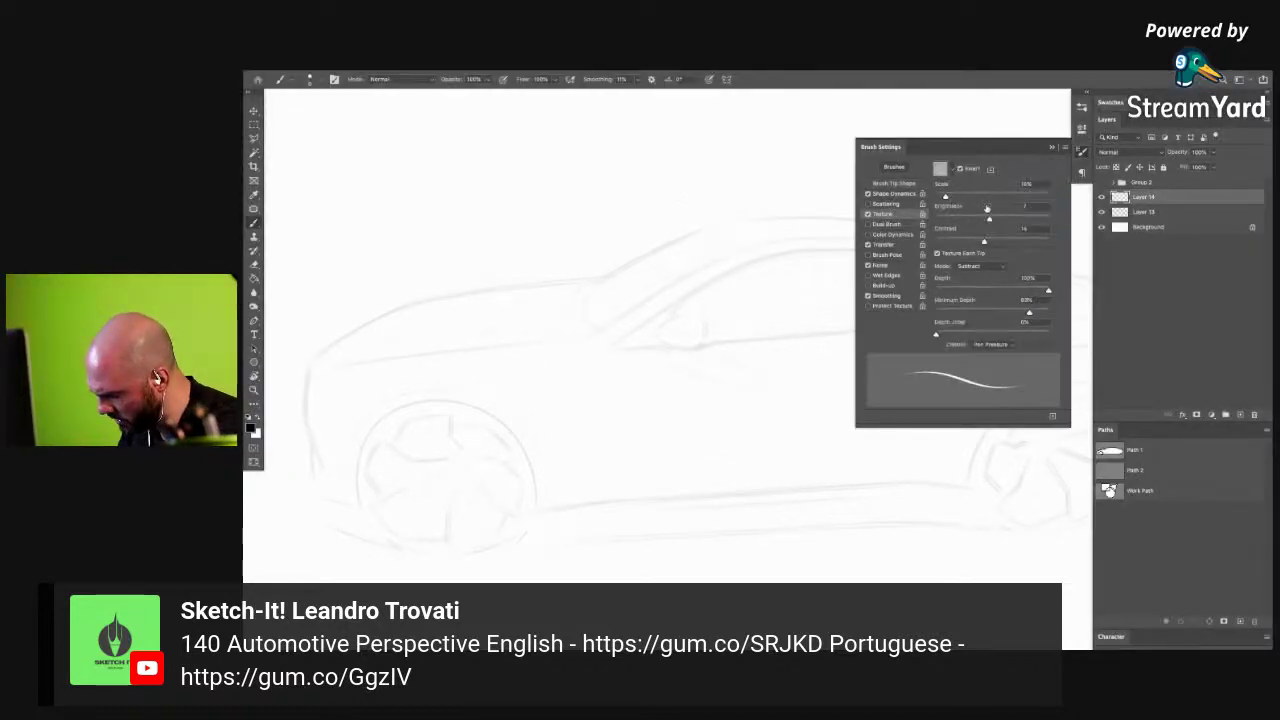
left_click(1133, 197)
key("Tab")
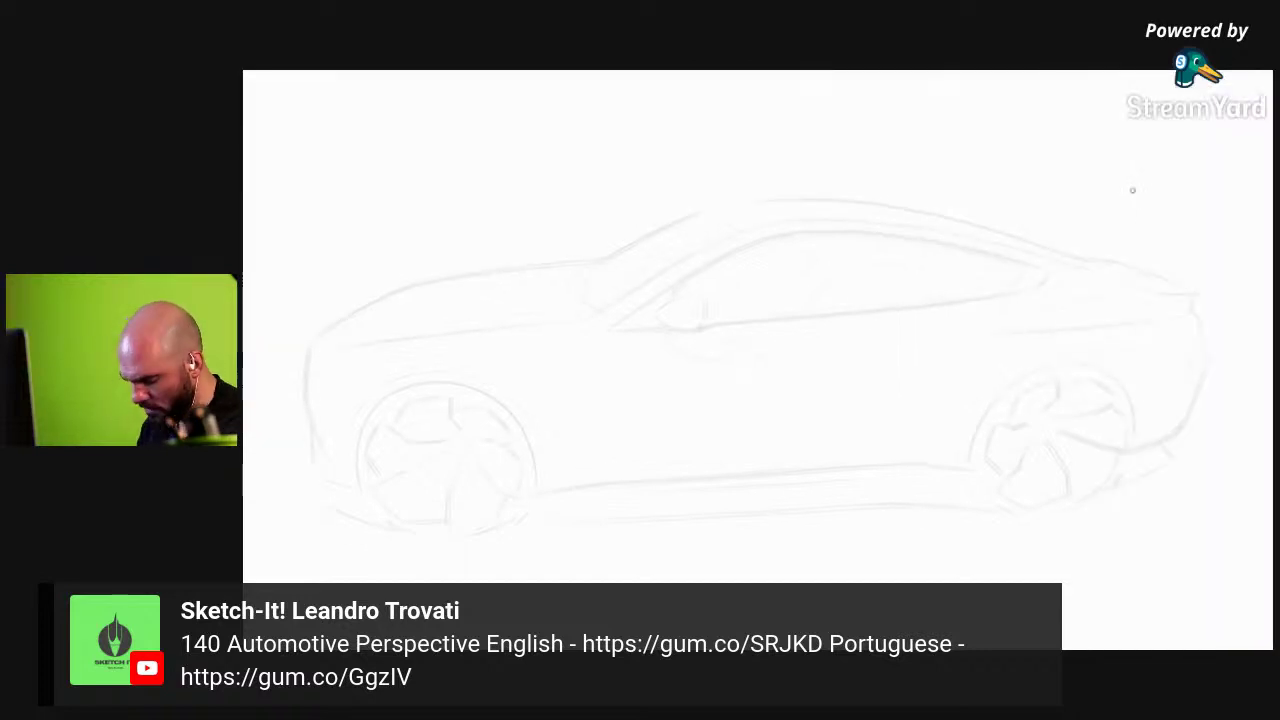
- Trace the car's front end and the front part of the hood line over the template with textured strokes
mouse_move(309, 343)
left_mouse_down()
mouse_move(301, 412)
mouse_move(322, 450)
left_mouse_up()
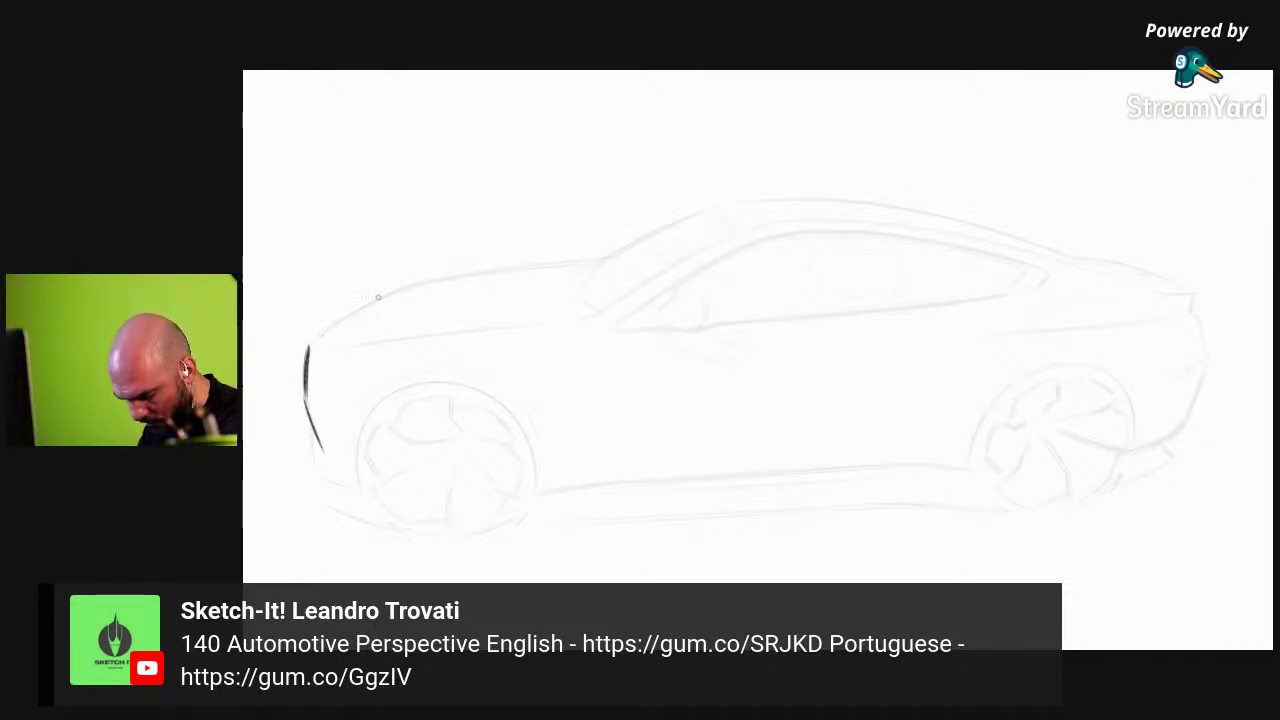
left_click_drag(404, 284, 310, 342)
left_click_drag(376, 299, 336, 322)
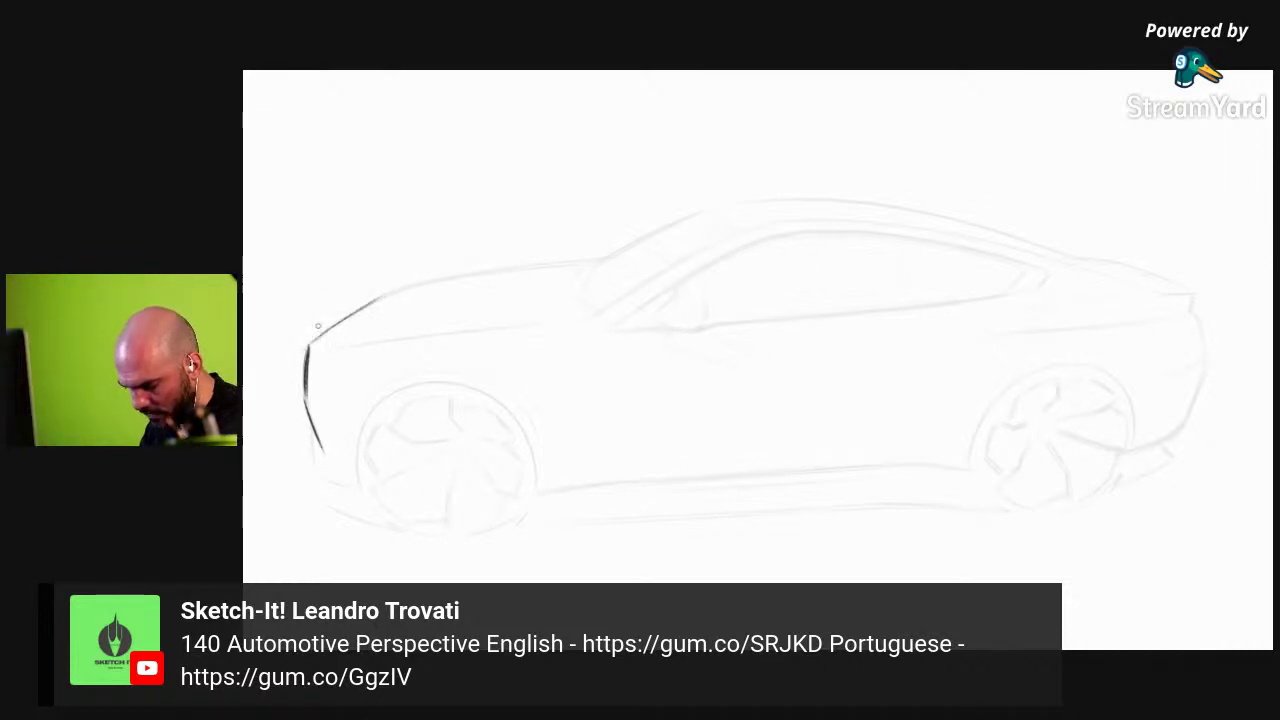